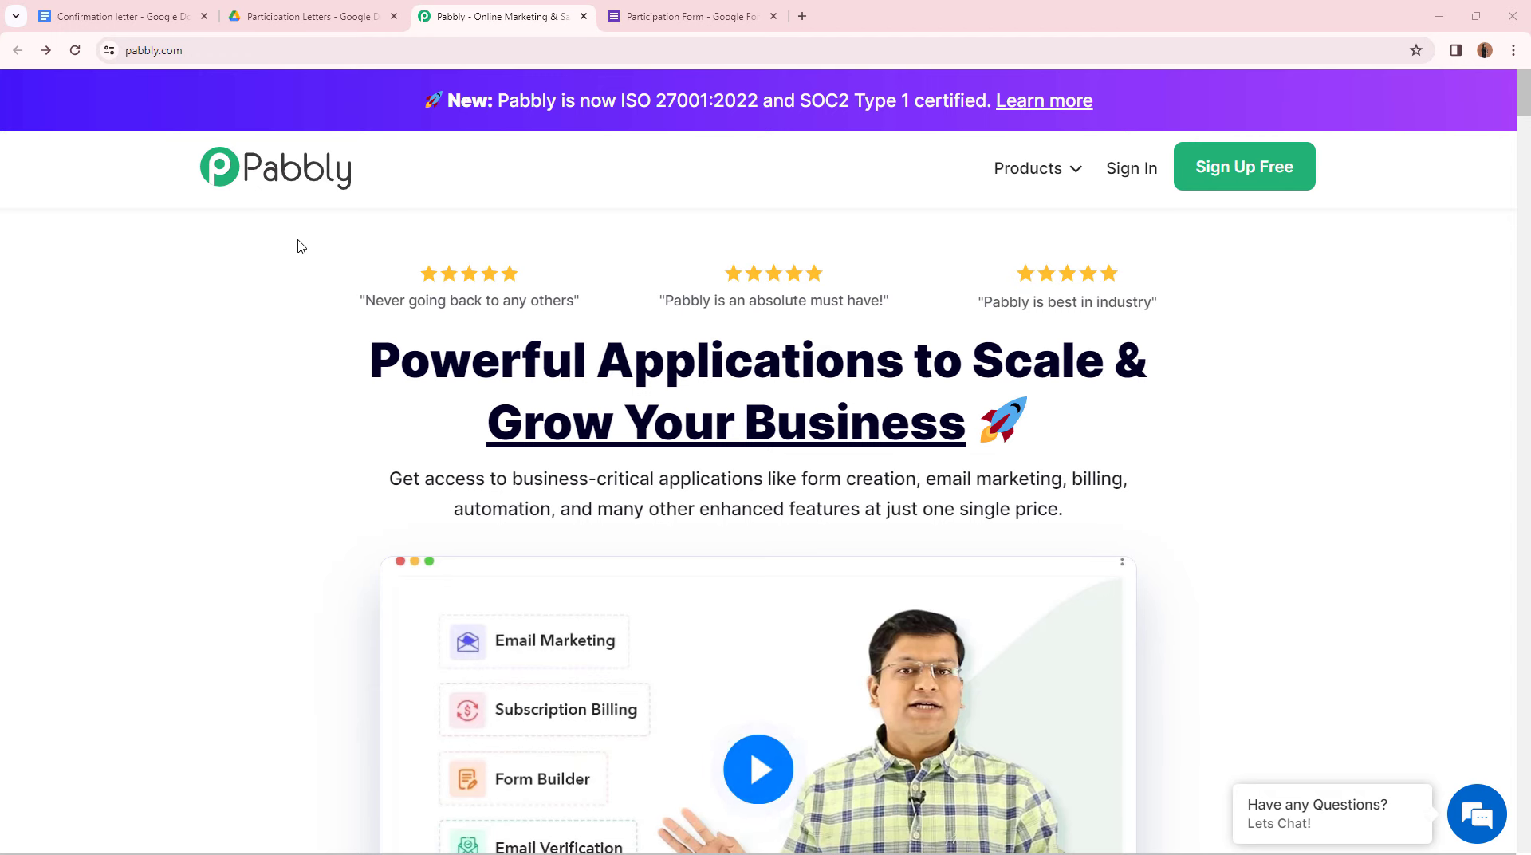
# - Bring the Participation Form in Google Forms to the front
pyautogui.hotkey('ctrl', 'Tab')
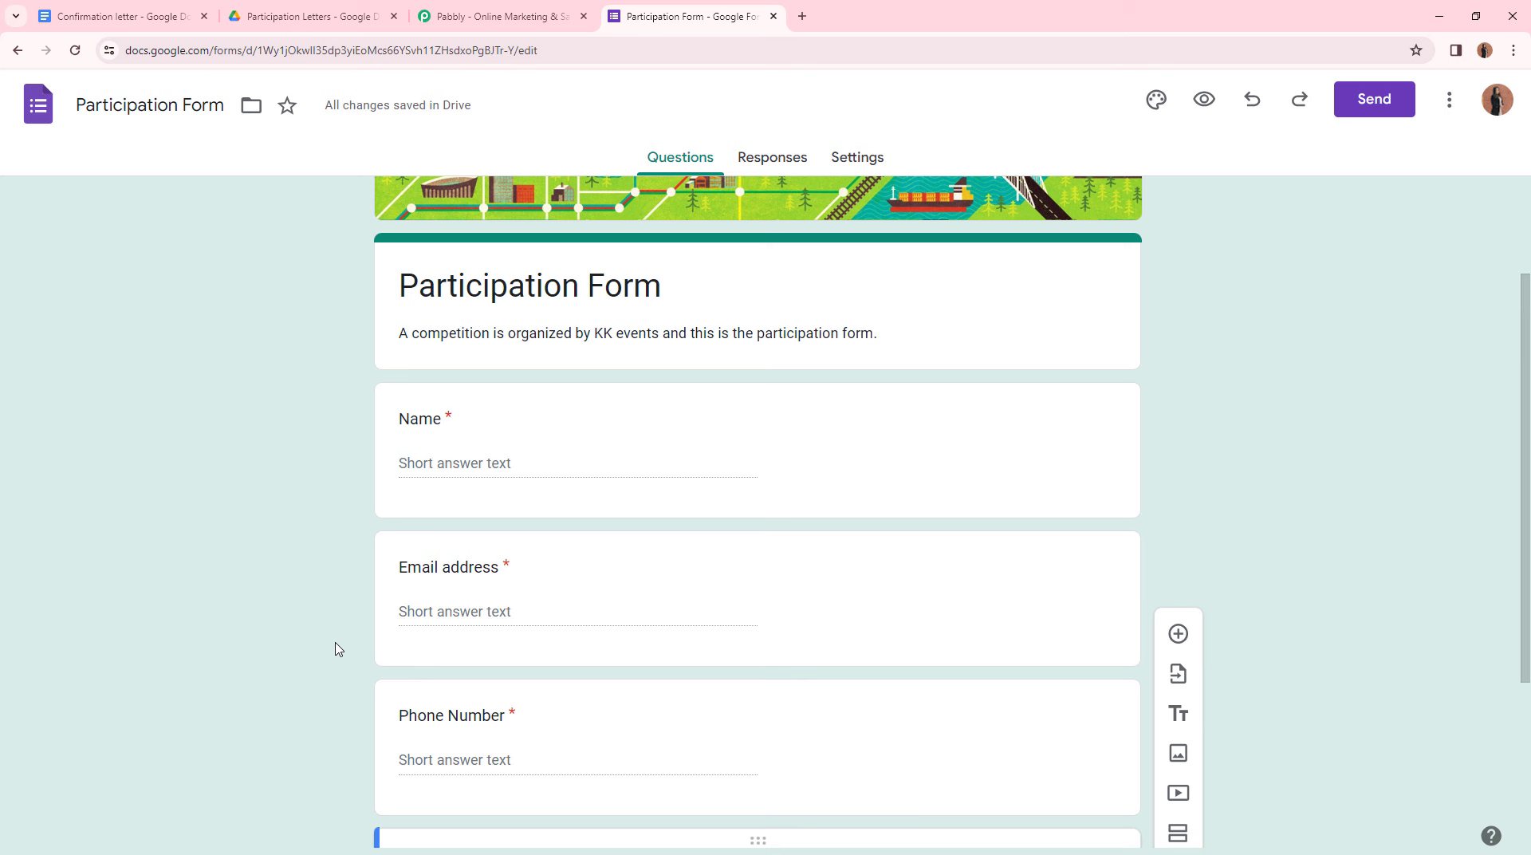
# - Return to the Pabbly home page tab
pyautogui.hotkey('ctrl', 'shift', 'Tab')
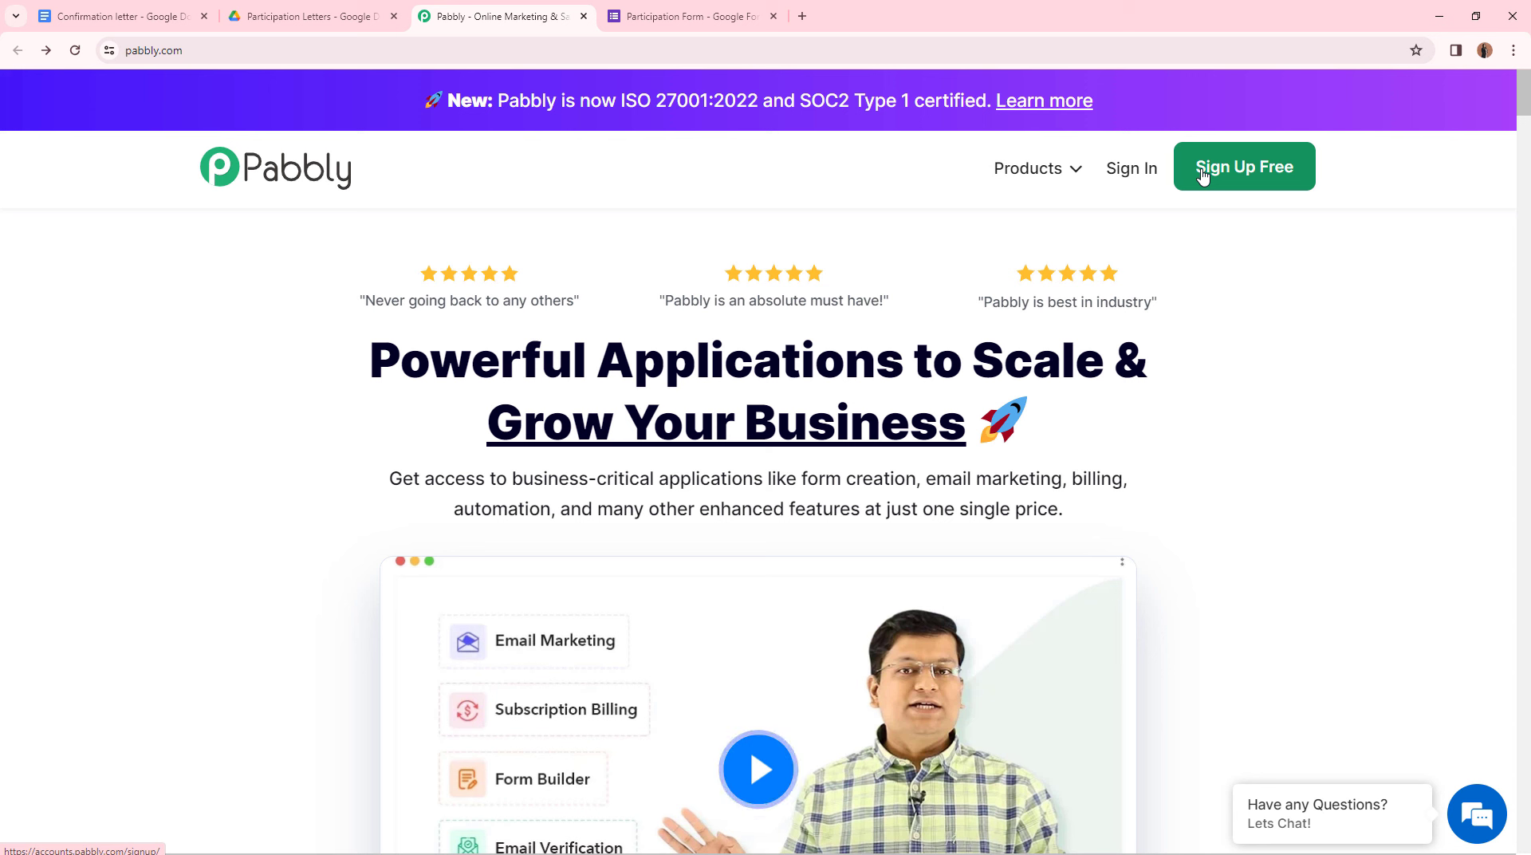
# - Sign in to Pabbly Connect and create workflow 'Google Forms into PDF's and send emails' in the Gmail folder
pyautogui.click(1141, 174)
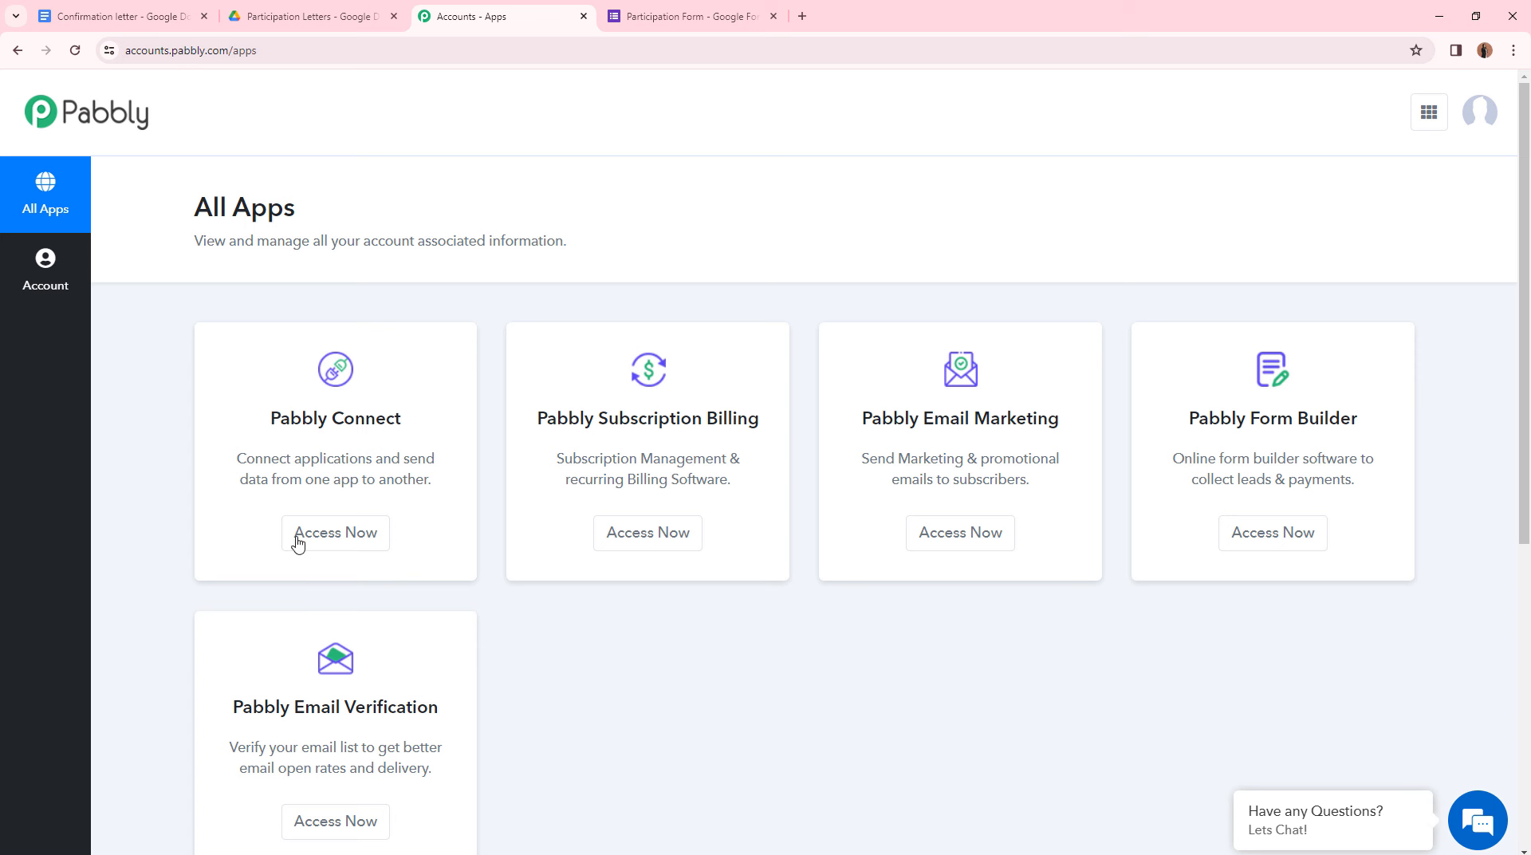
pyautogui.click(348, 550)
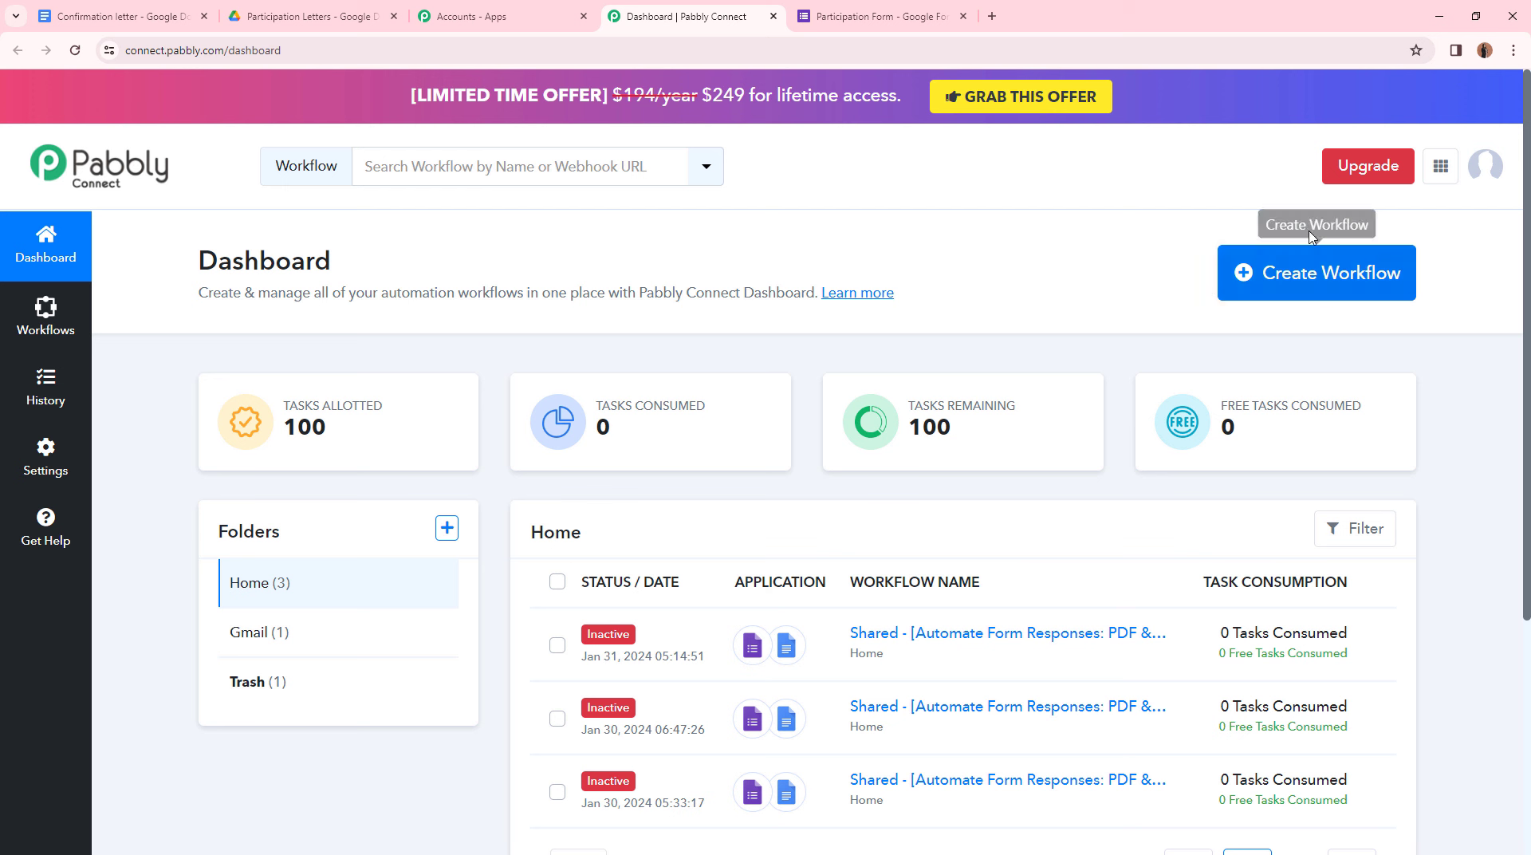
pyautogui.click(1289, 271)
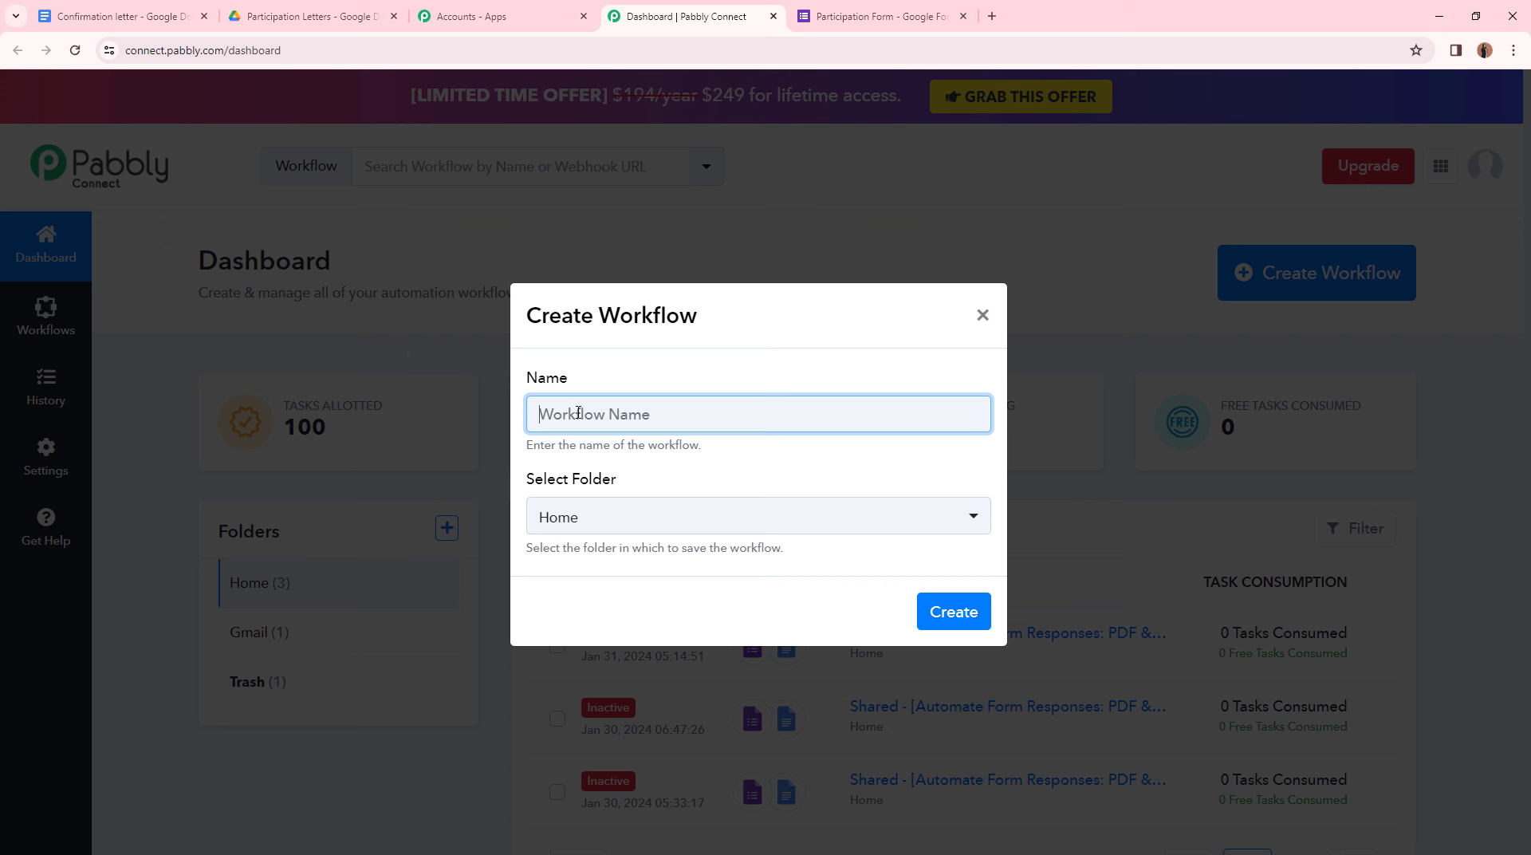
pyautogui.write("Google Forms into PDF's and send emails")
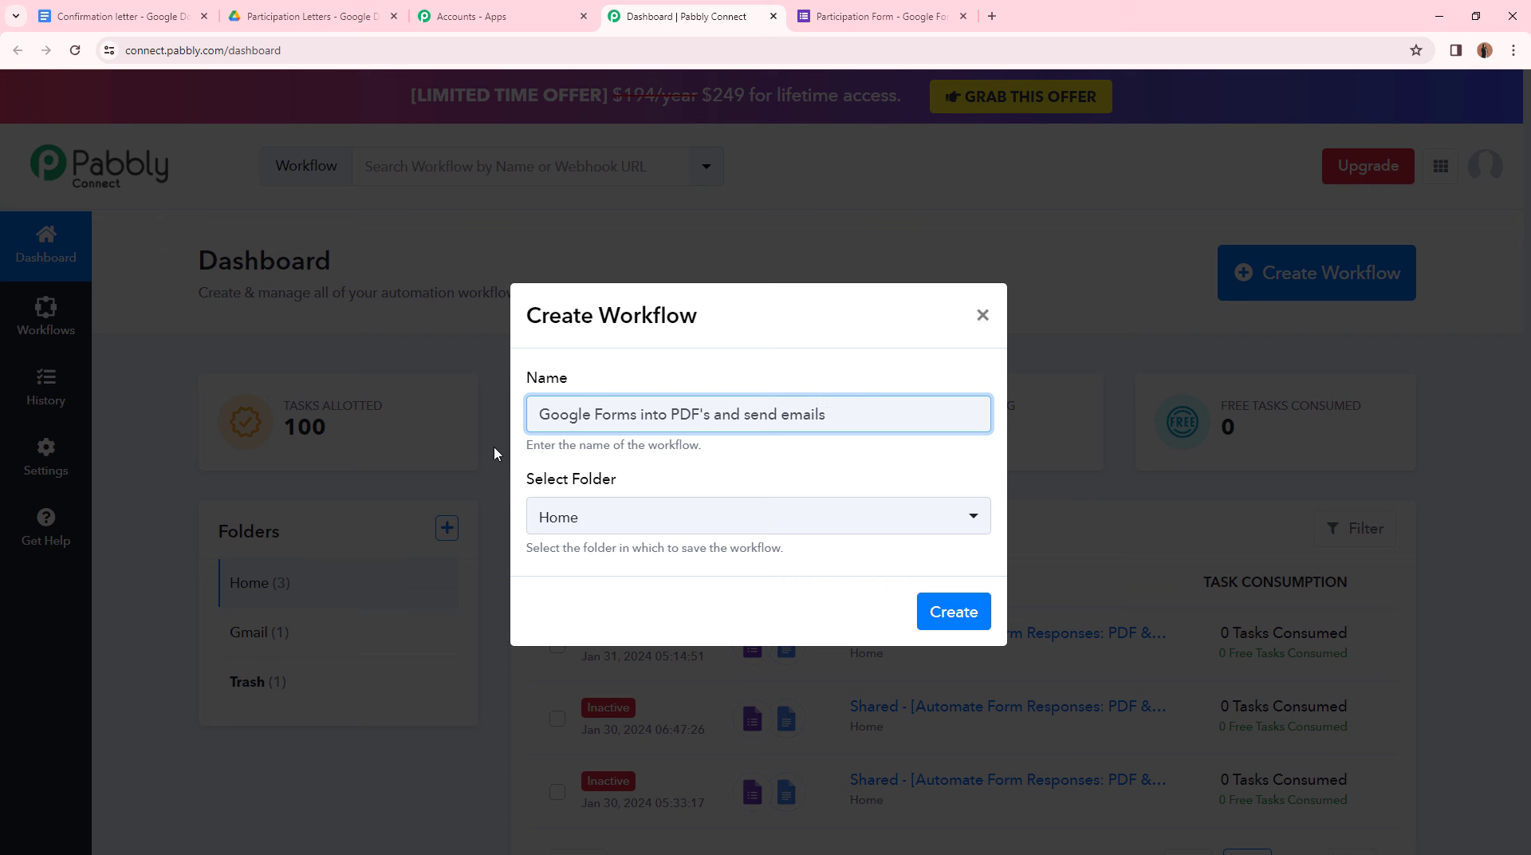
pyautogui.click(666, 522)
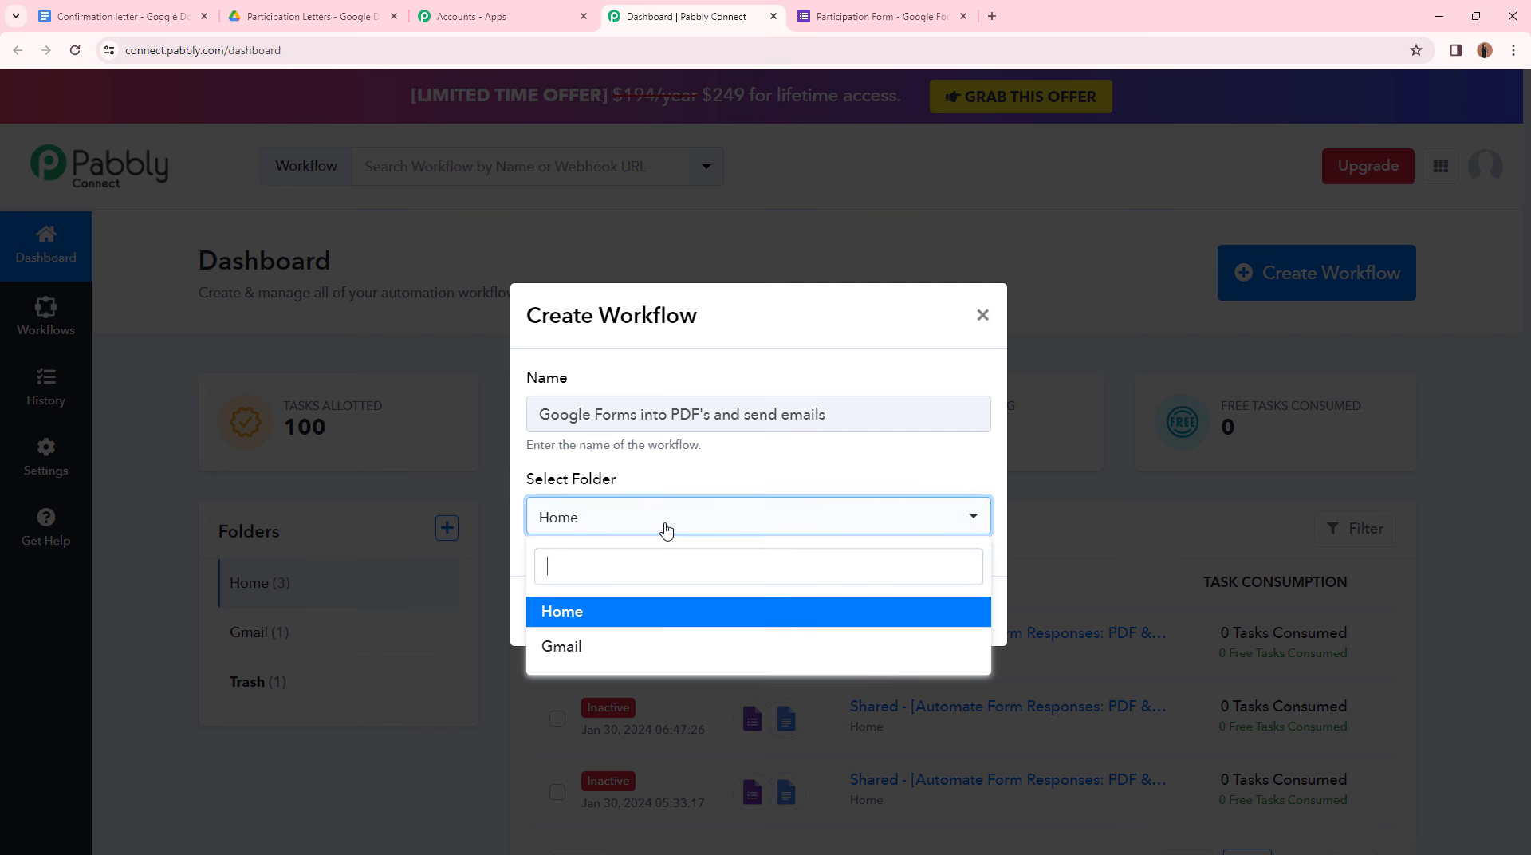
pyautogui.click(641, 654)
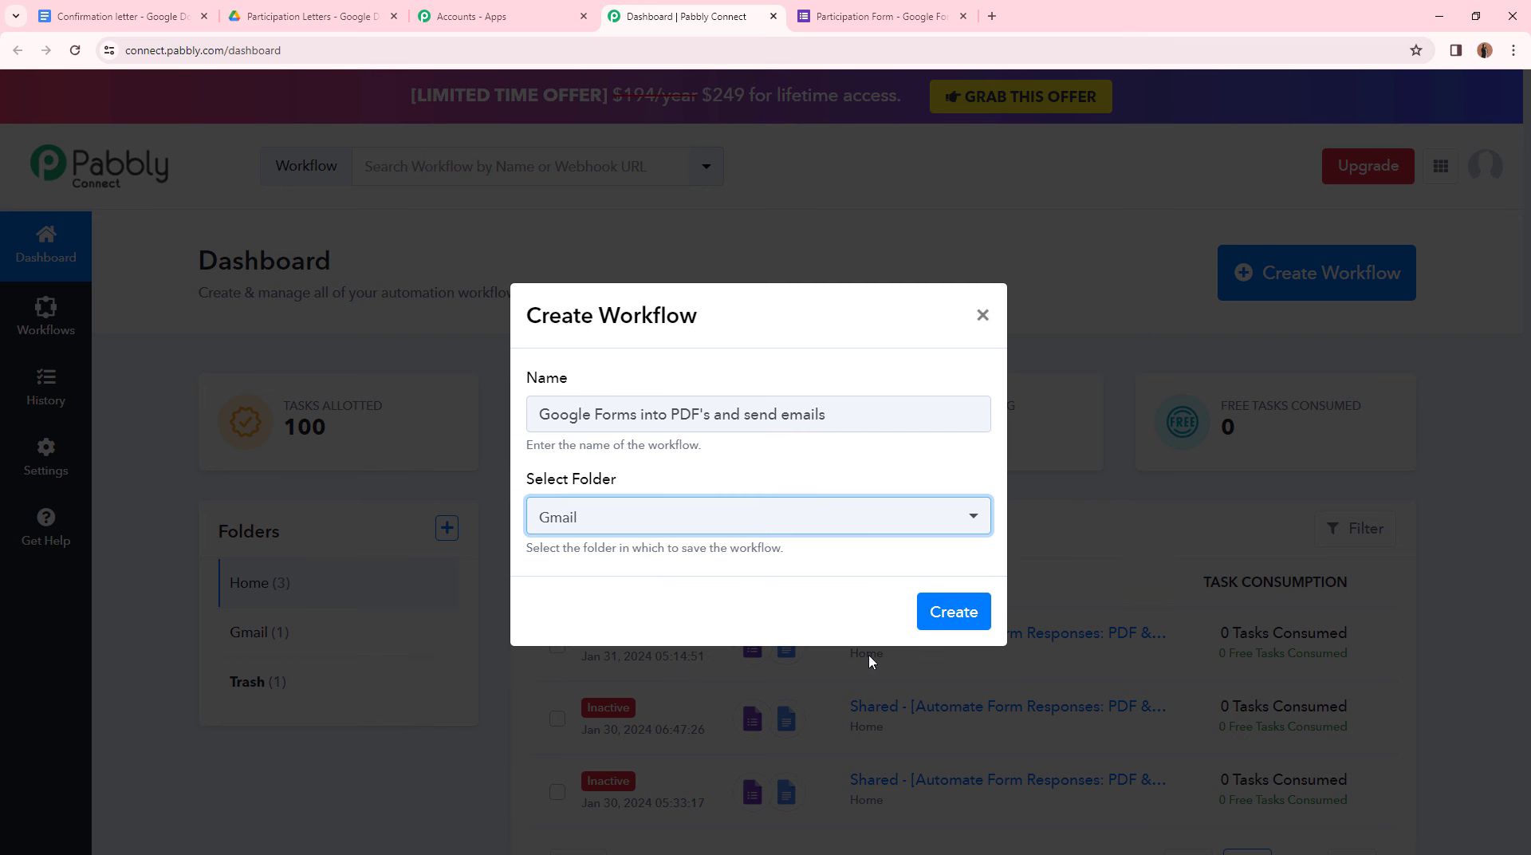
pyautogui.click(957, 619)
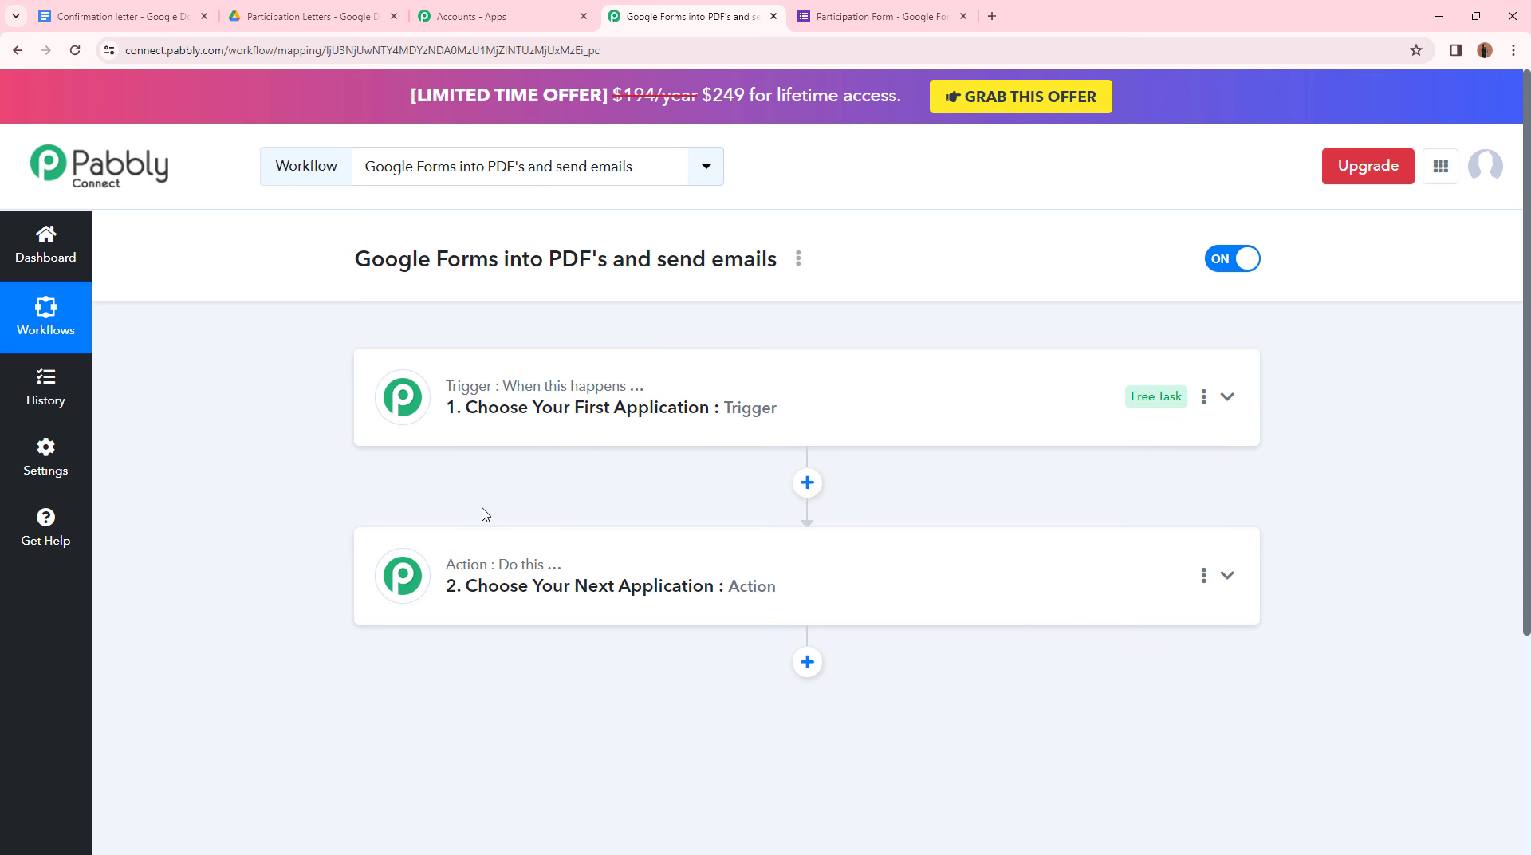
# - Search 'Goog' and set the trigger app to Google Forms with event New Response Received
pyautogui.click(585, 421)
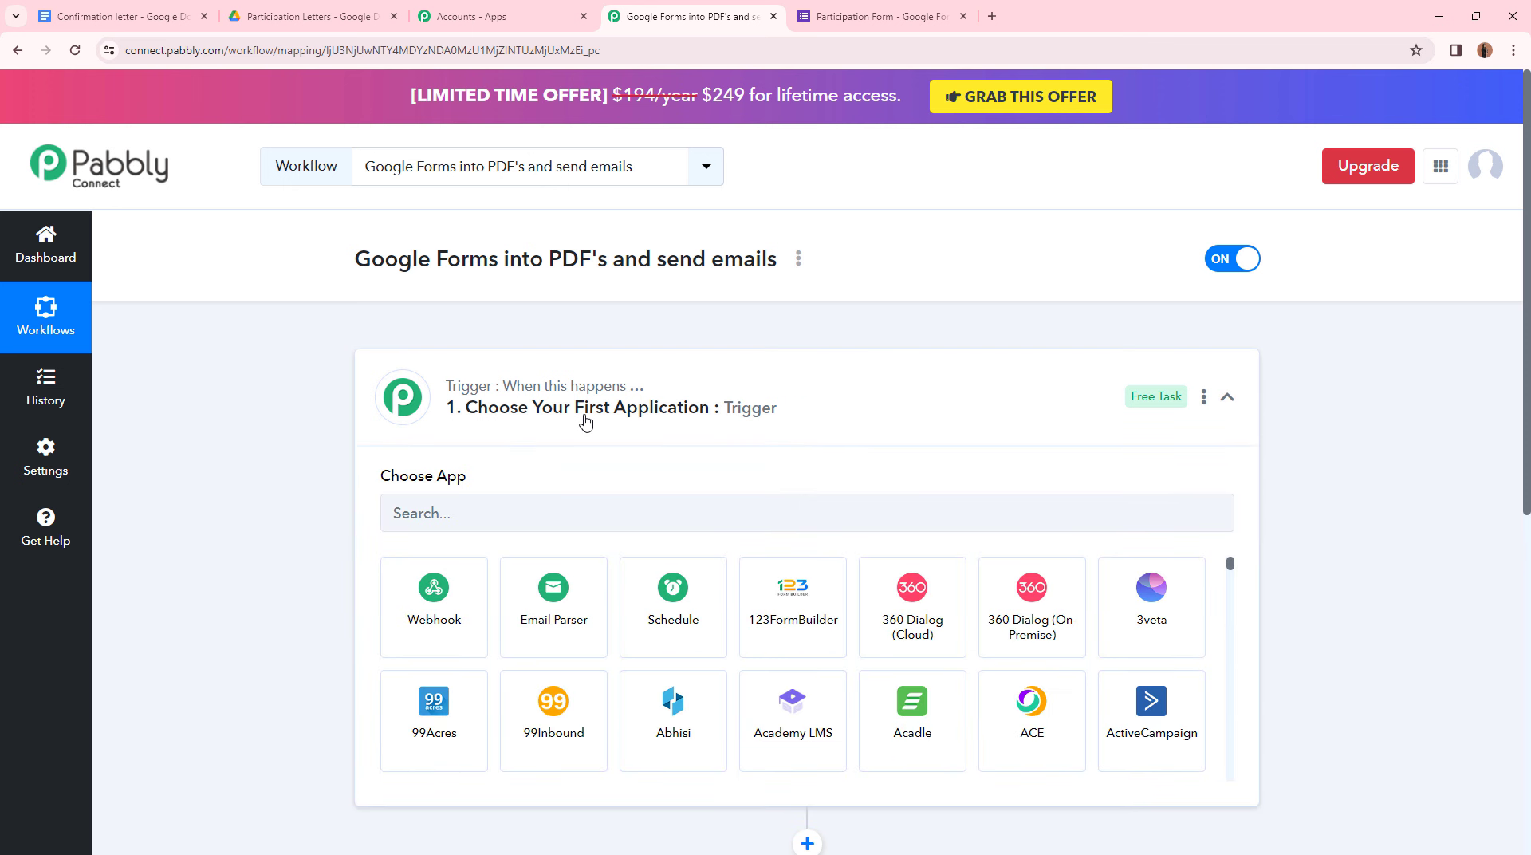
pyautogui.click(531, 509)
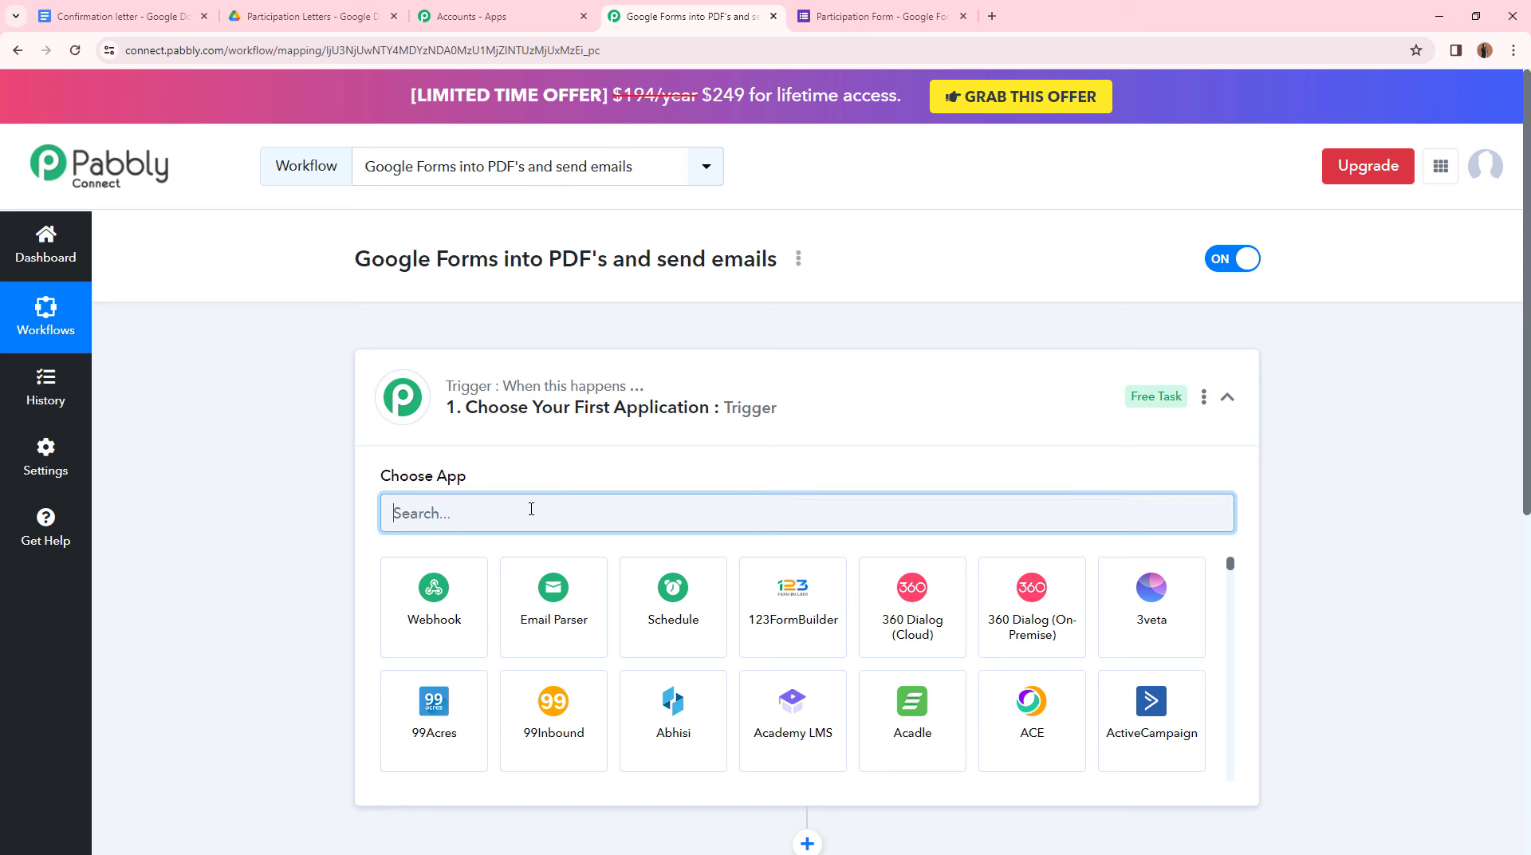
pyautogui.write('Goog')
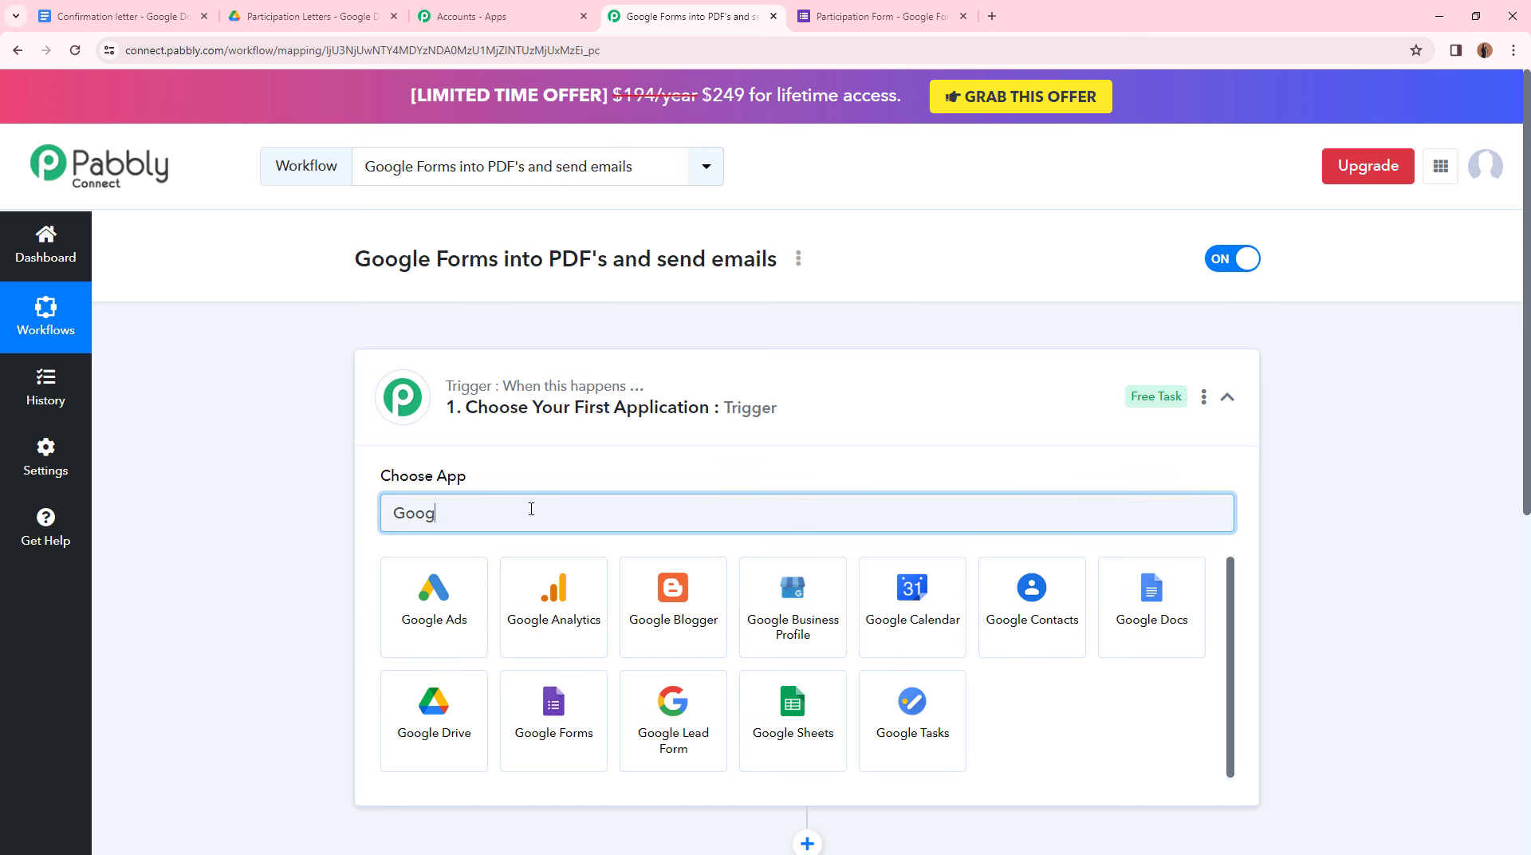
pyautogui.click(565, 715)
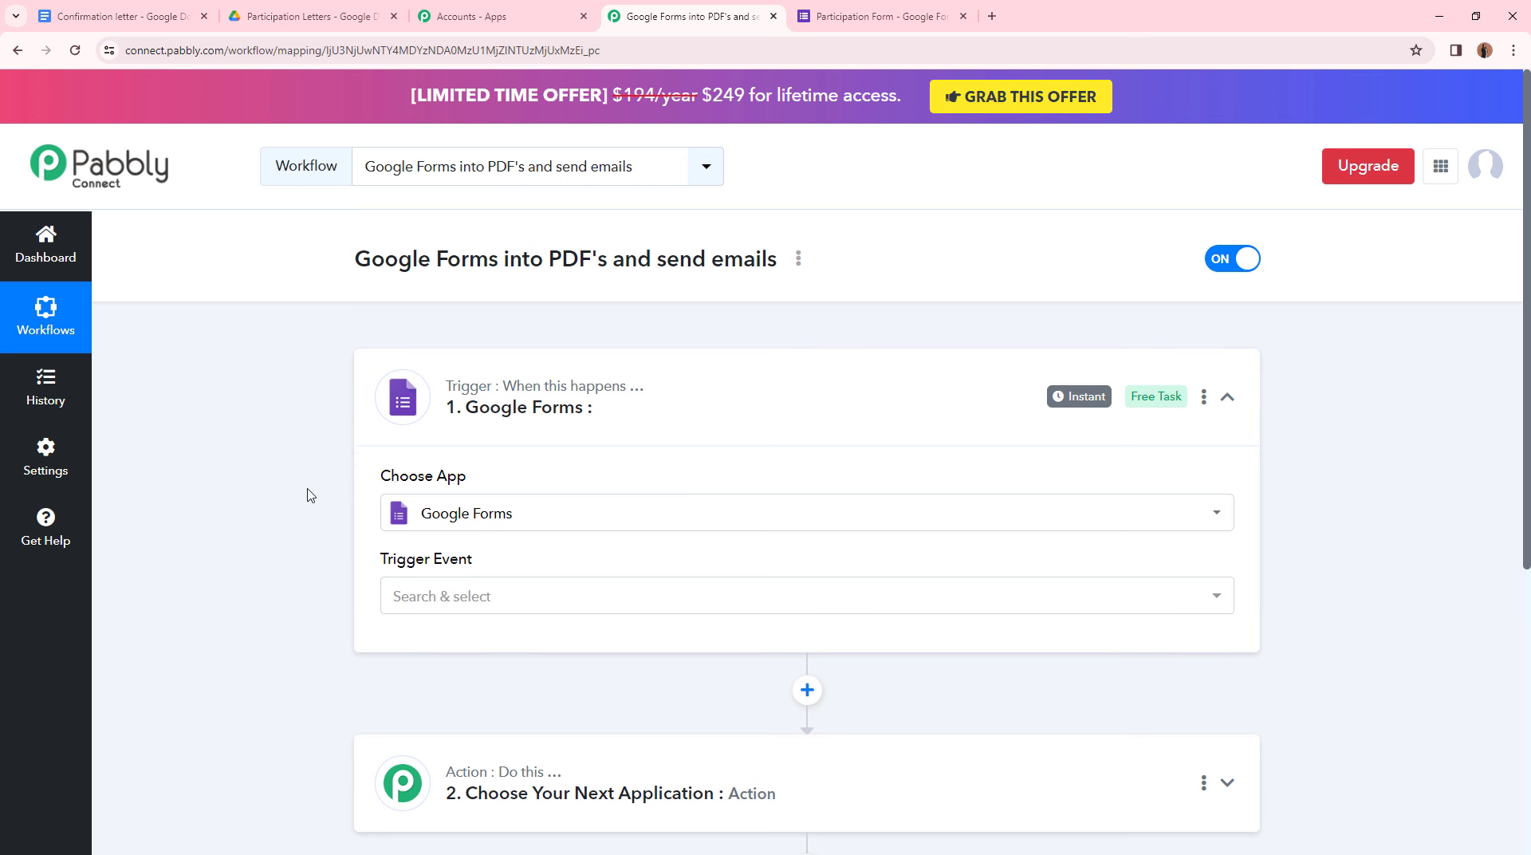
pyautogui.click(437, 598)
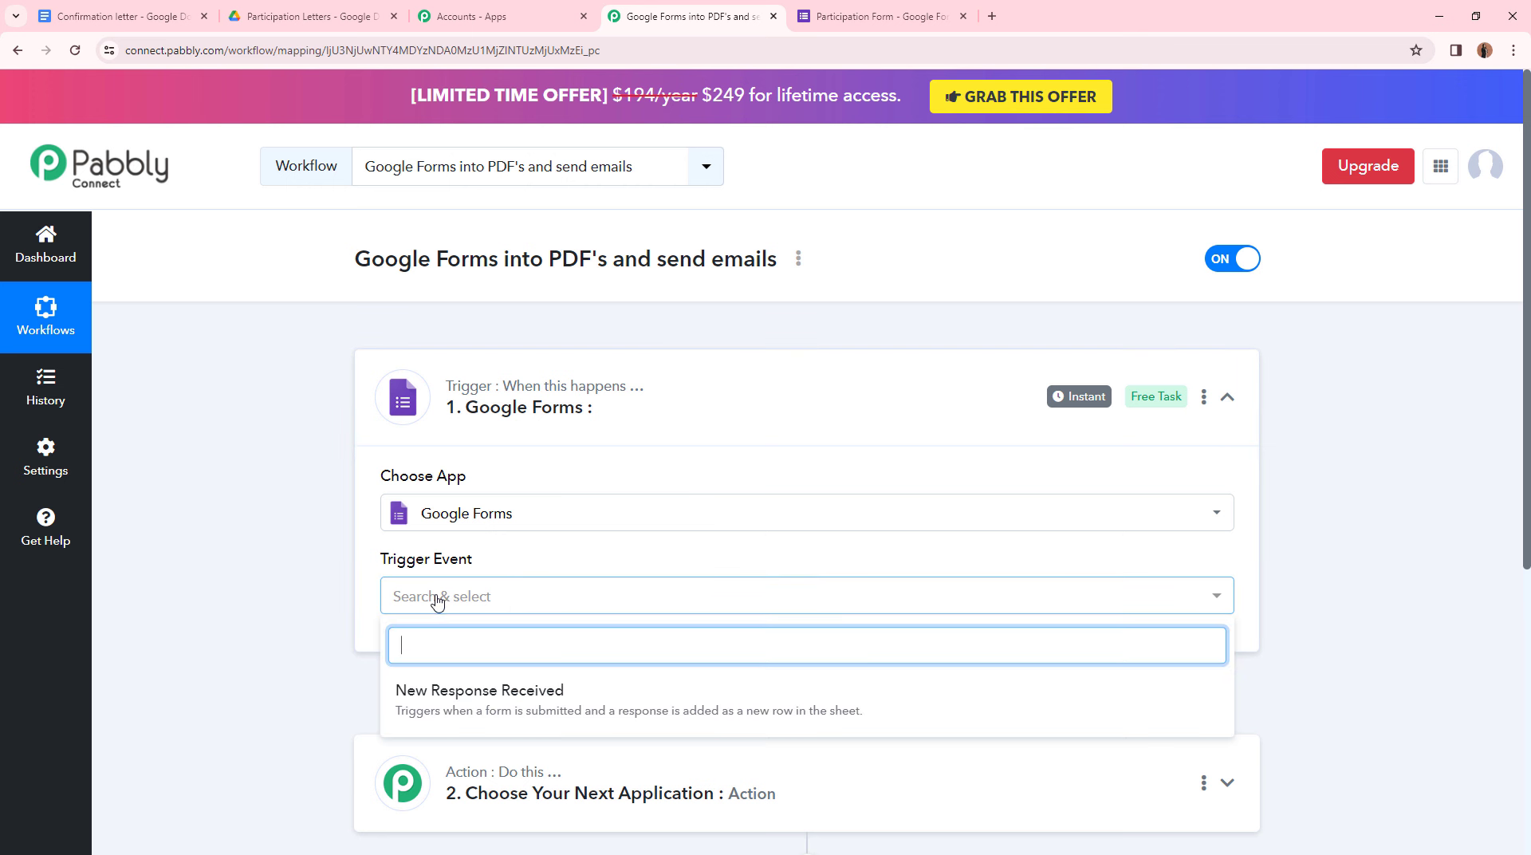
pyautogui.click(492, 694)
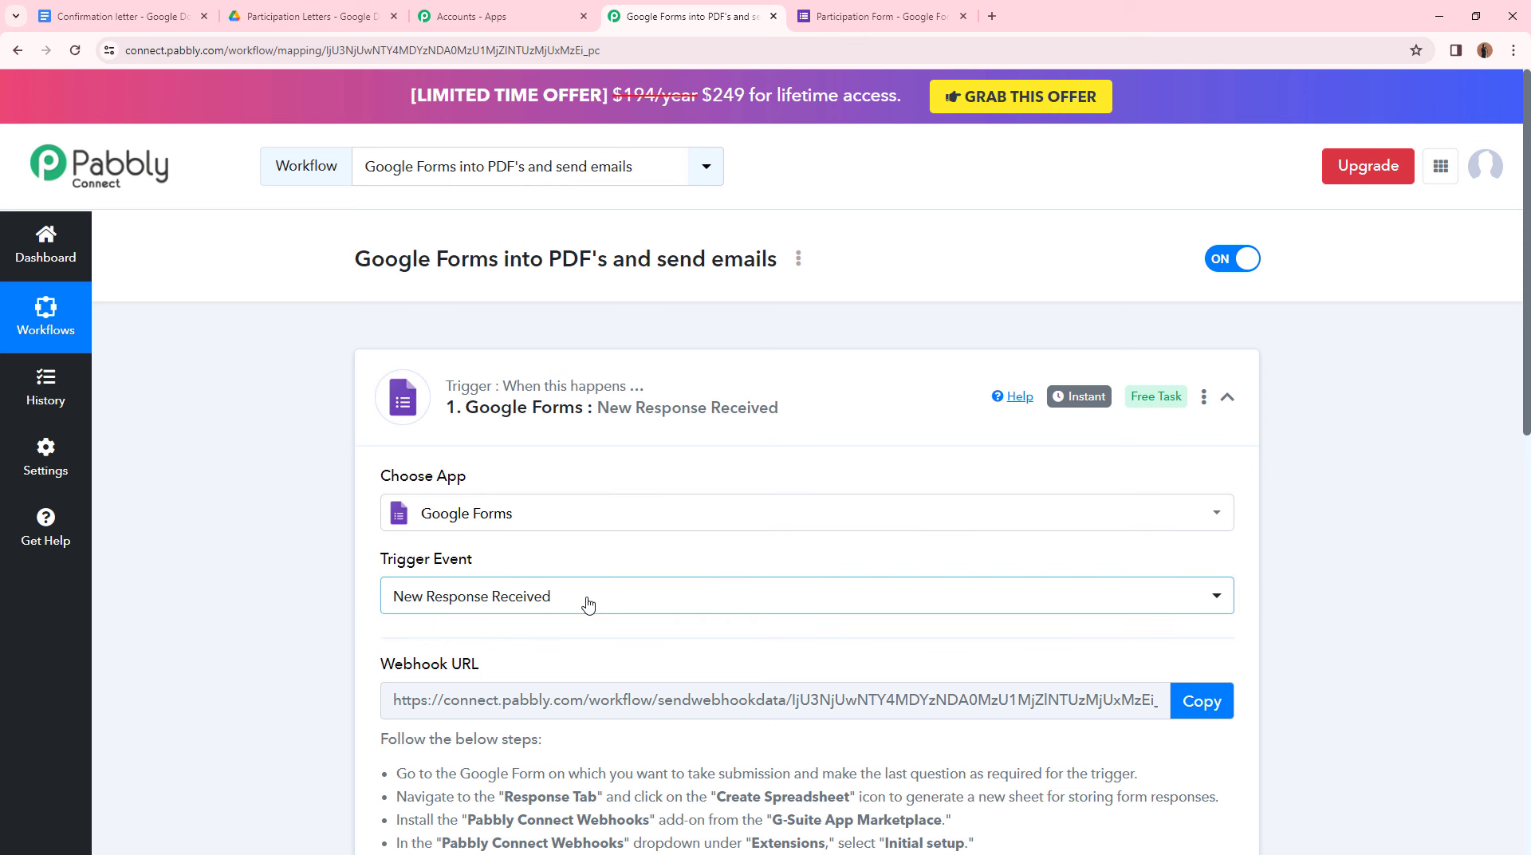
# - Read the webhook setup instructions, then bring up the Participation Form tab
pyautogui.scroll(-3, 534, 479)
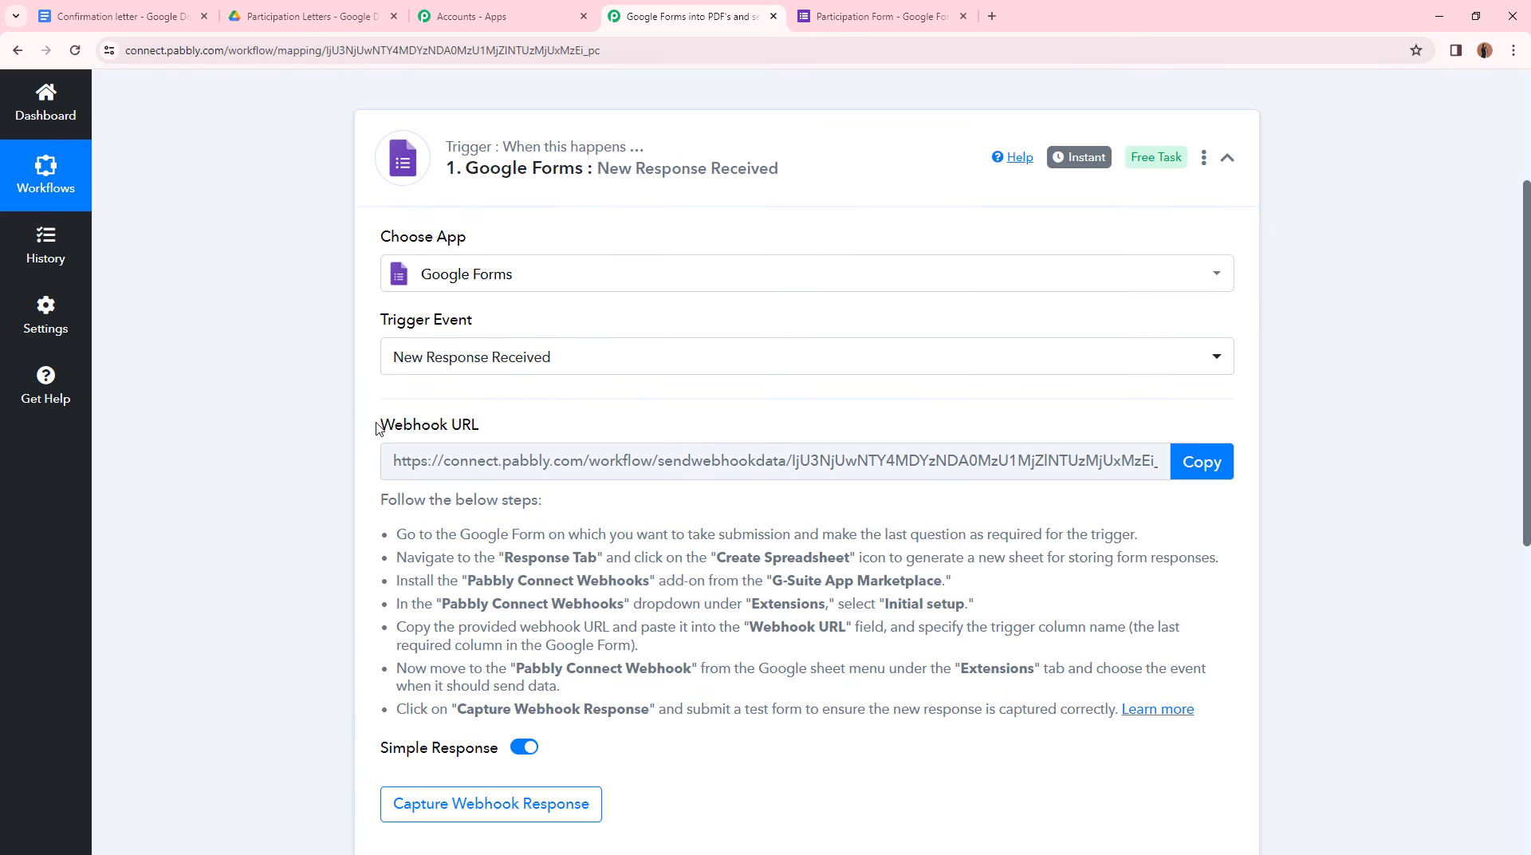
pyautogui.moveTo(397, 431)
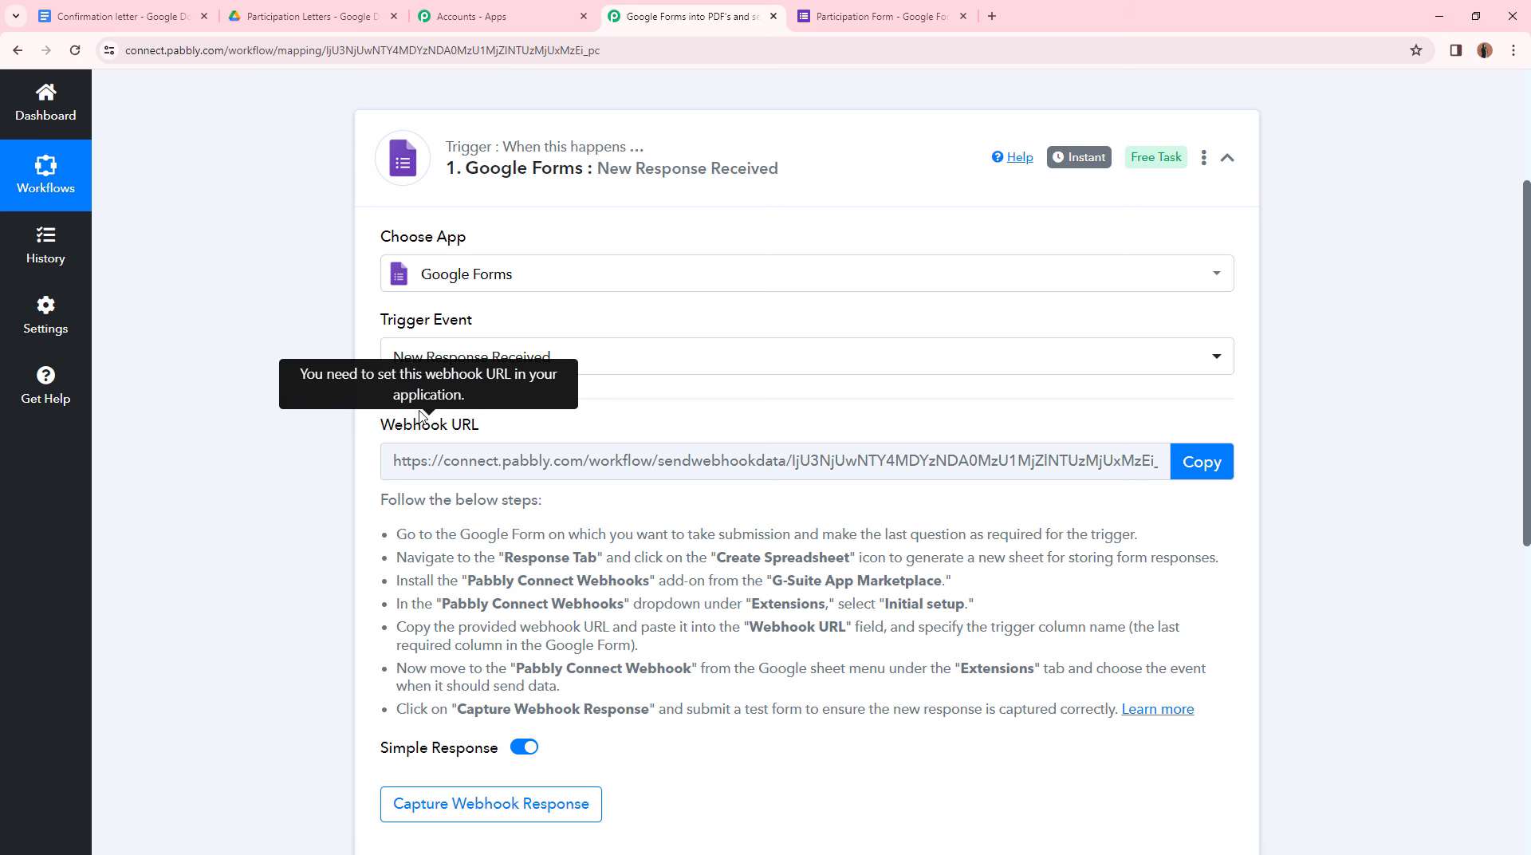
pyautogui.moveTo(382, 504); pyautogui.dragTo(804, 710)
pyautogui.click(804, 710)
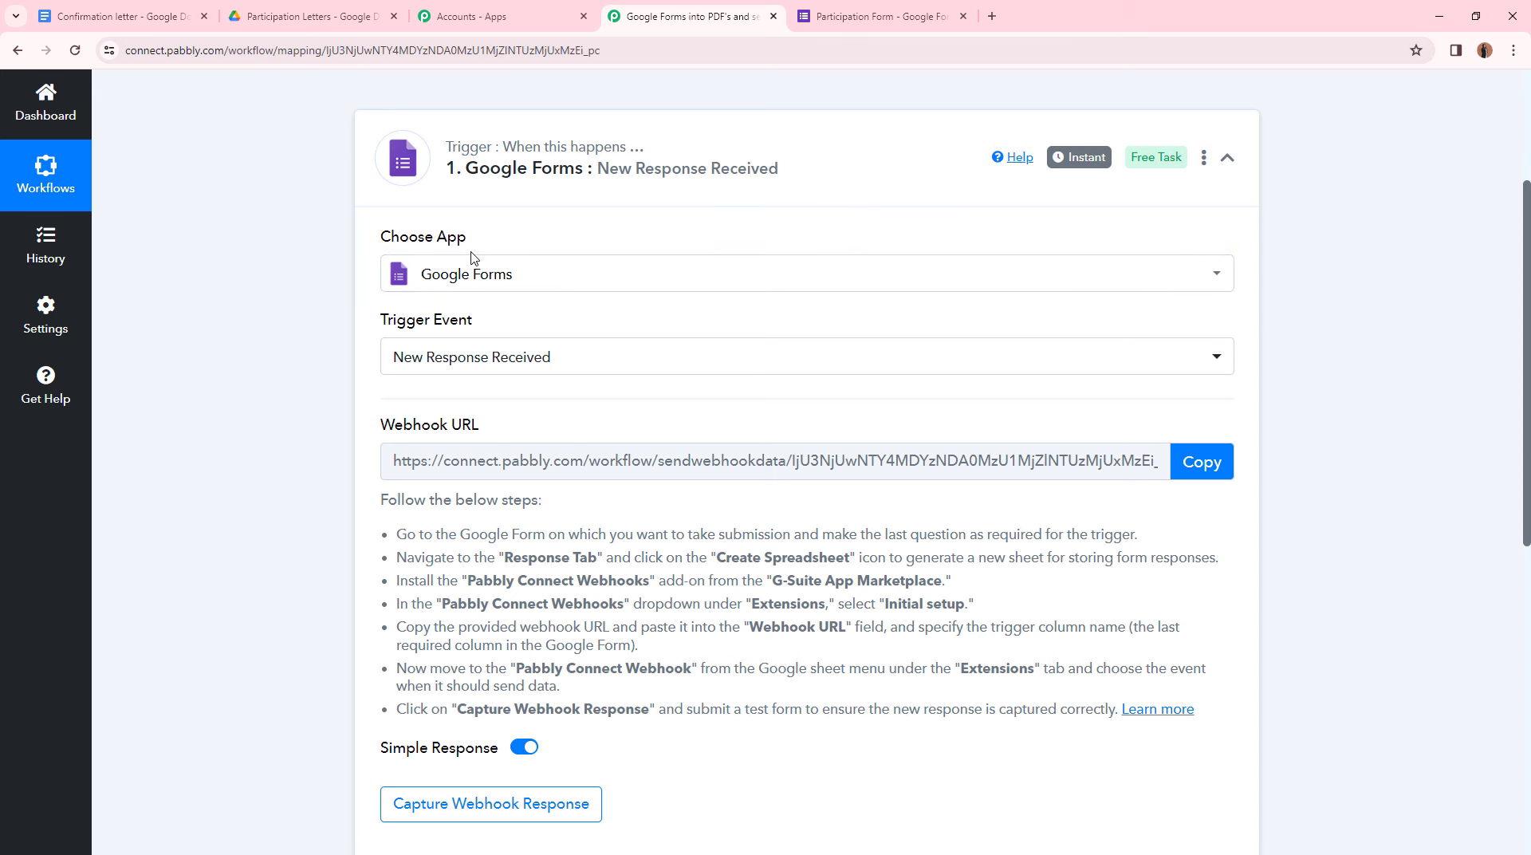
pyautogui.scroll(3, 564, 370)
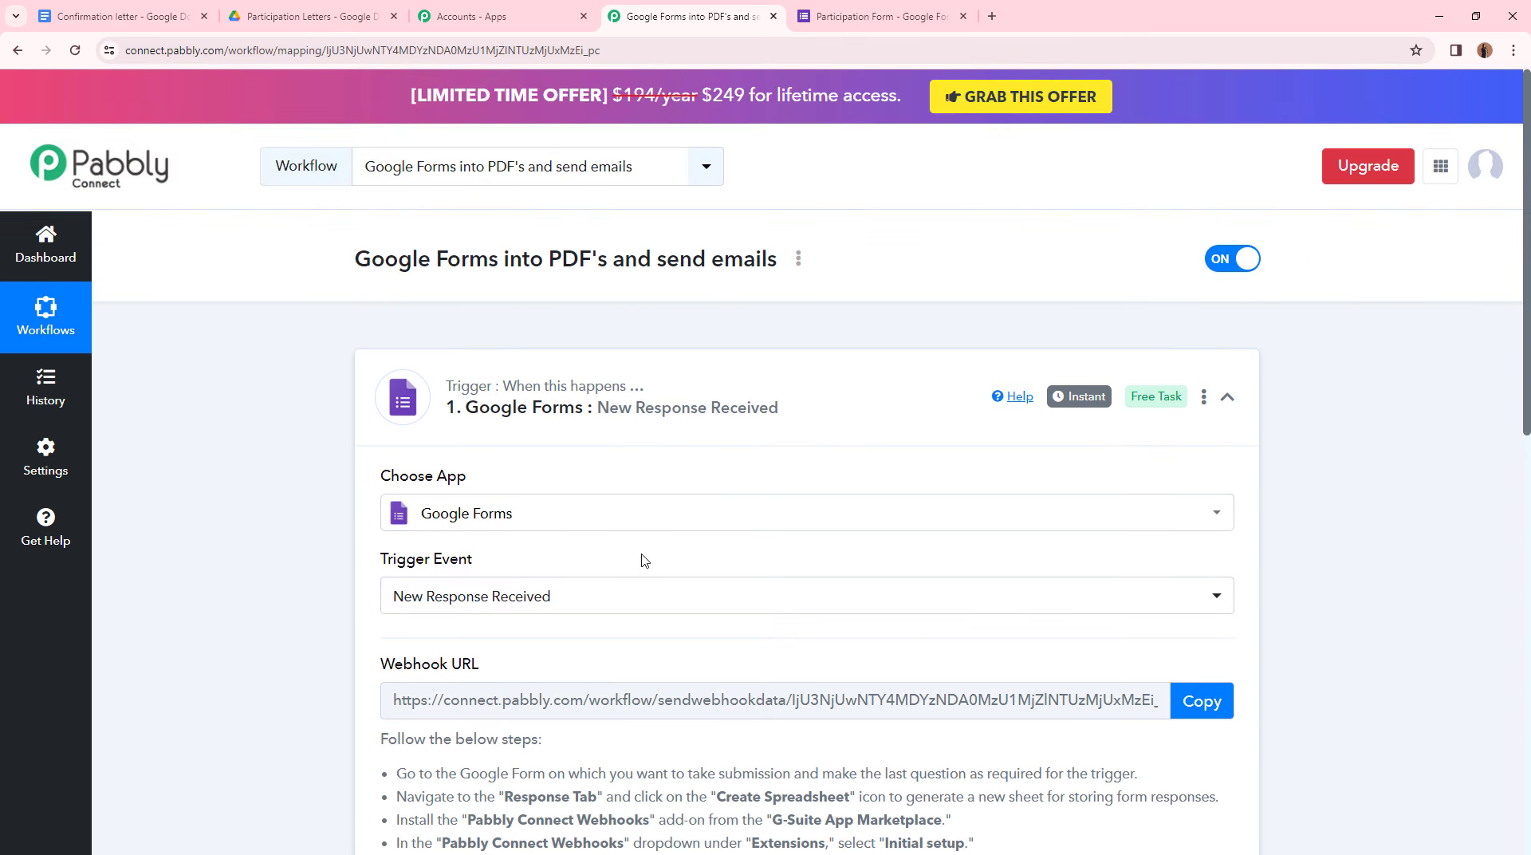
pyautogui.click(846, 9)
pyautogui.scroll(-5, 800, 400)
pyautogui.scroll(5, 718, 335)
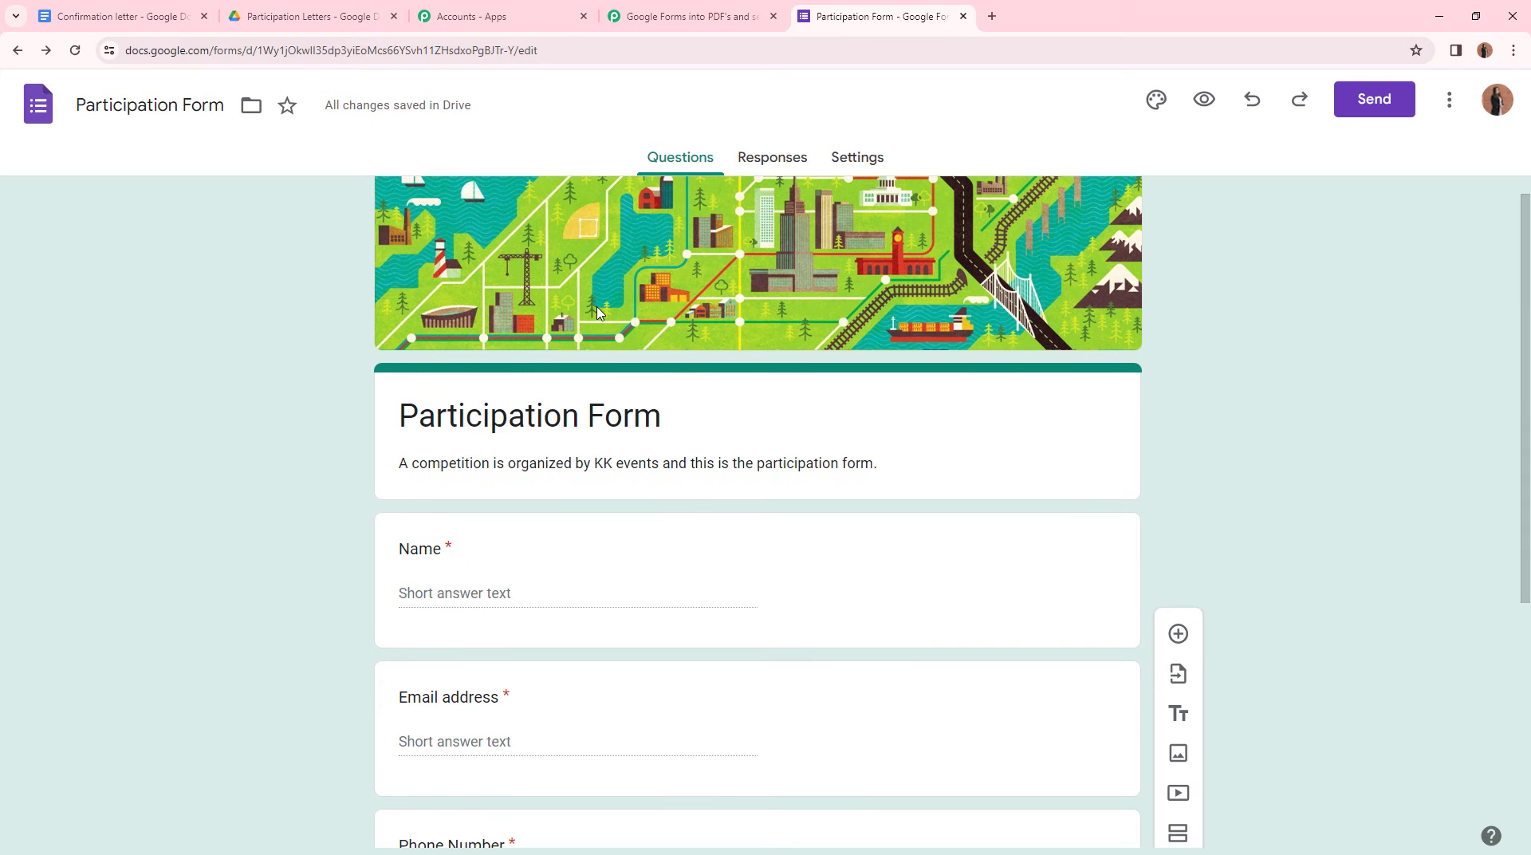
pyautogui.click(712, 14)
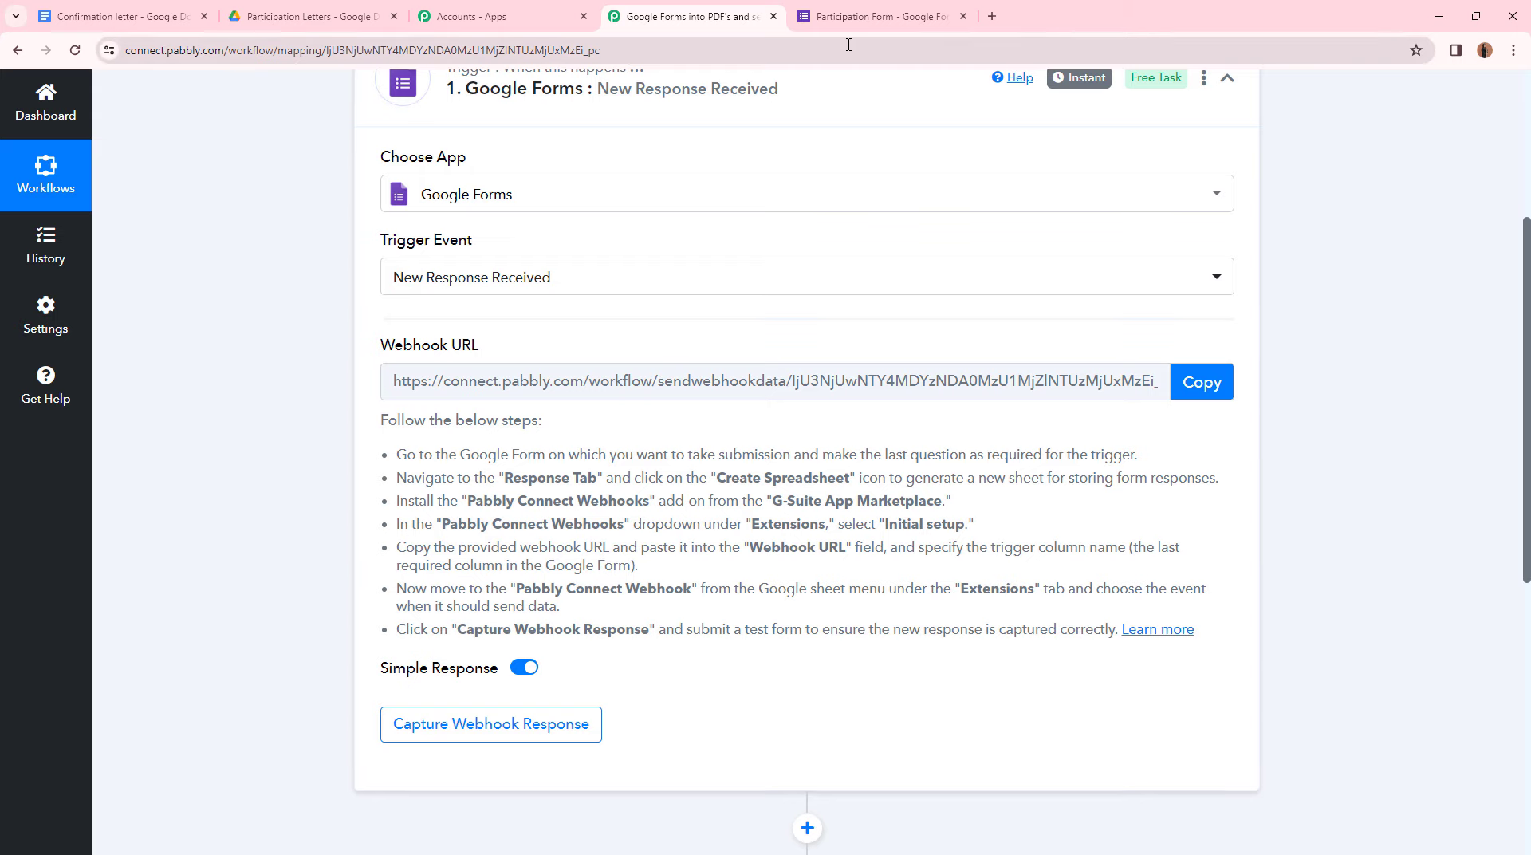
pyautogui.click(861, 17)
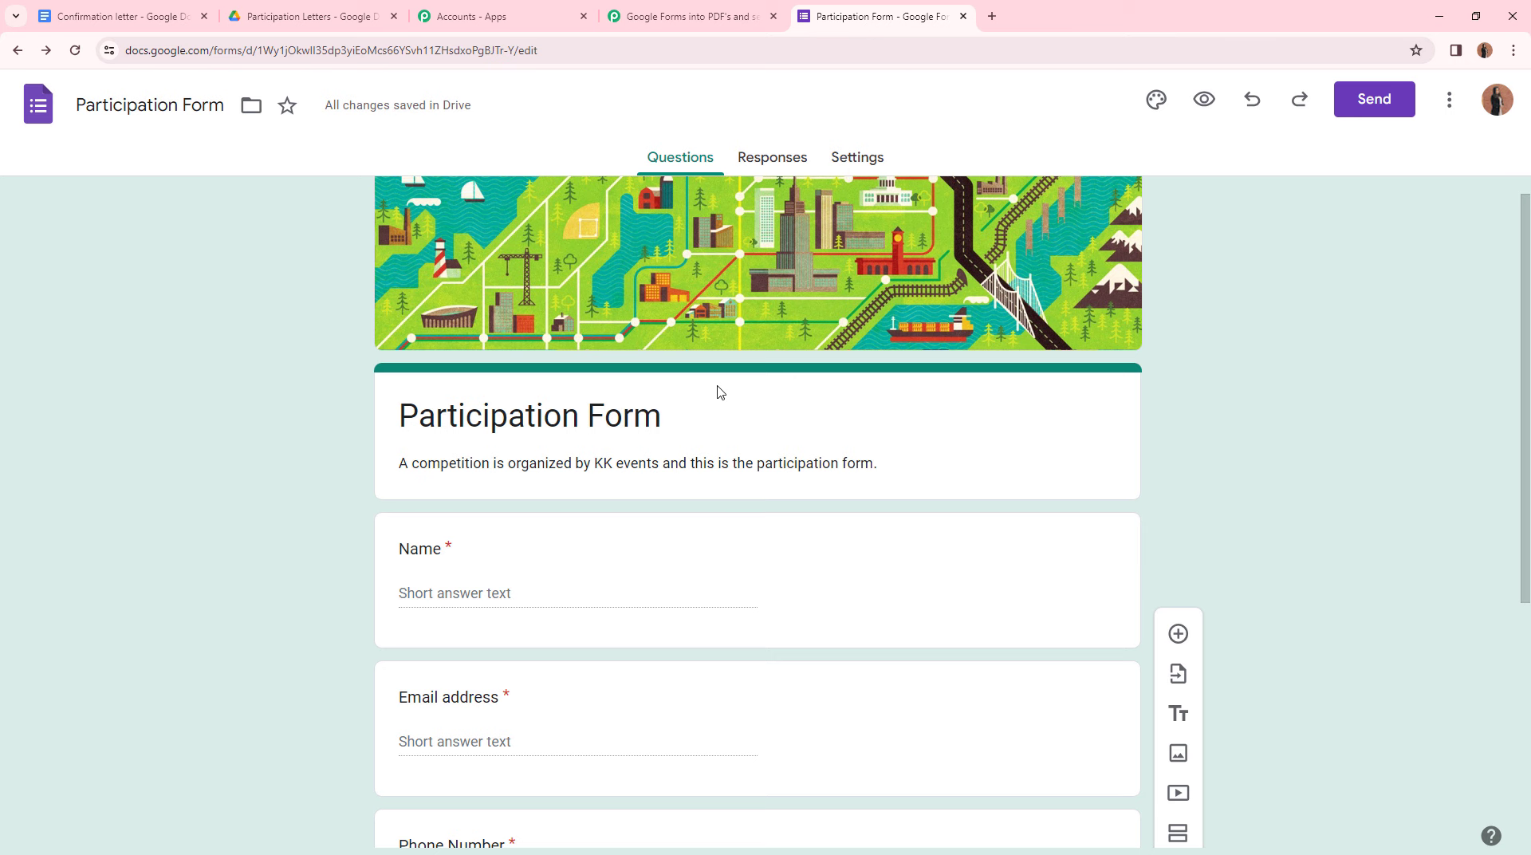
# - From the Responses tab, link the form to a newly created responses spreadsheet
pyautogui.click(772, 157)
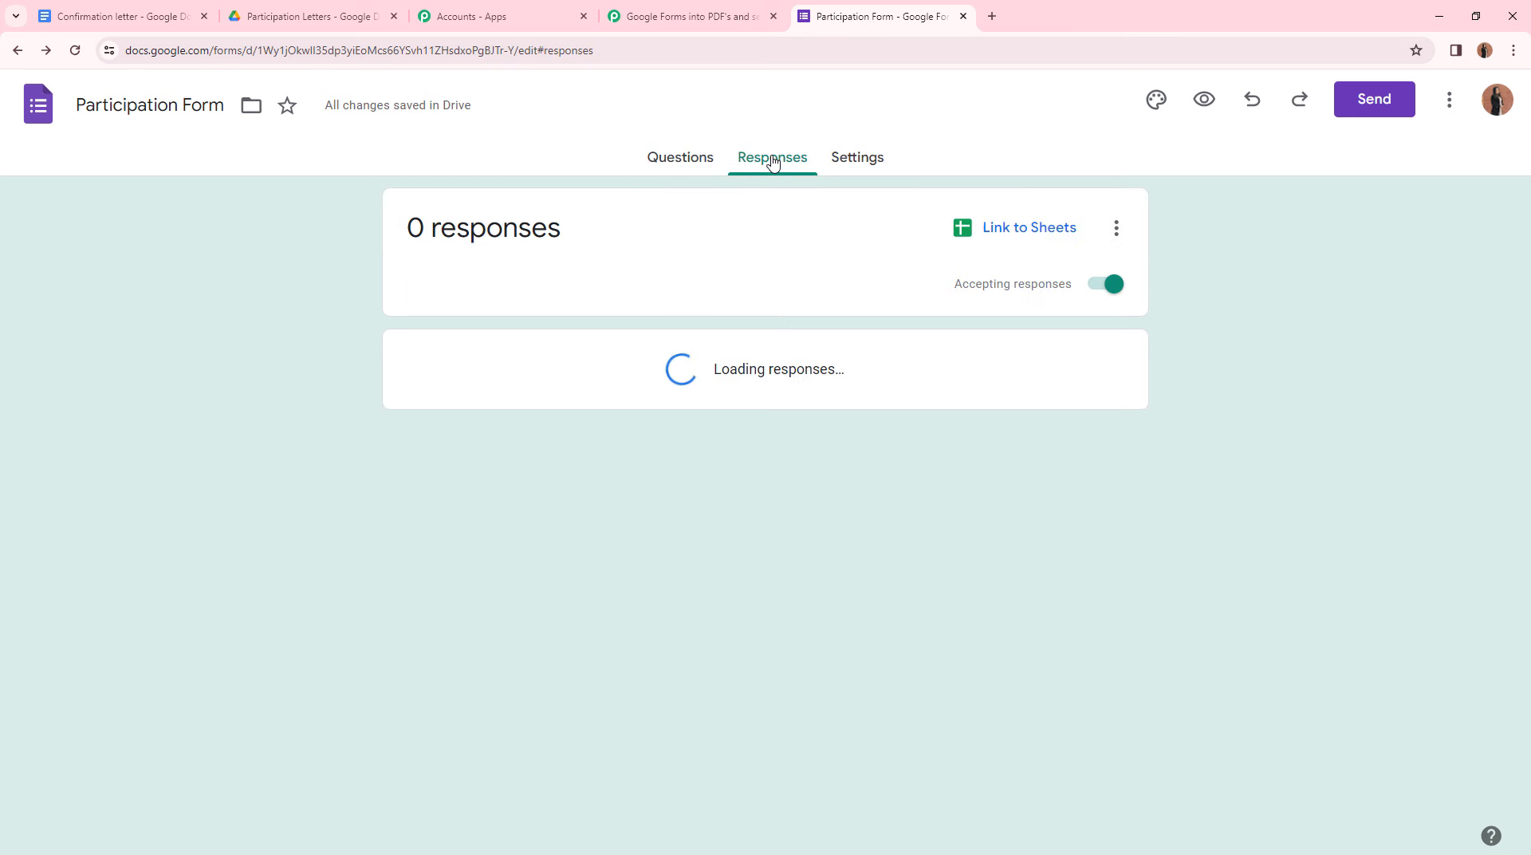
pyautogui.click(1013, 231)
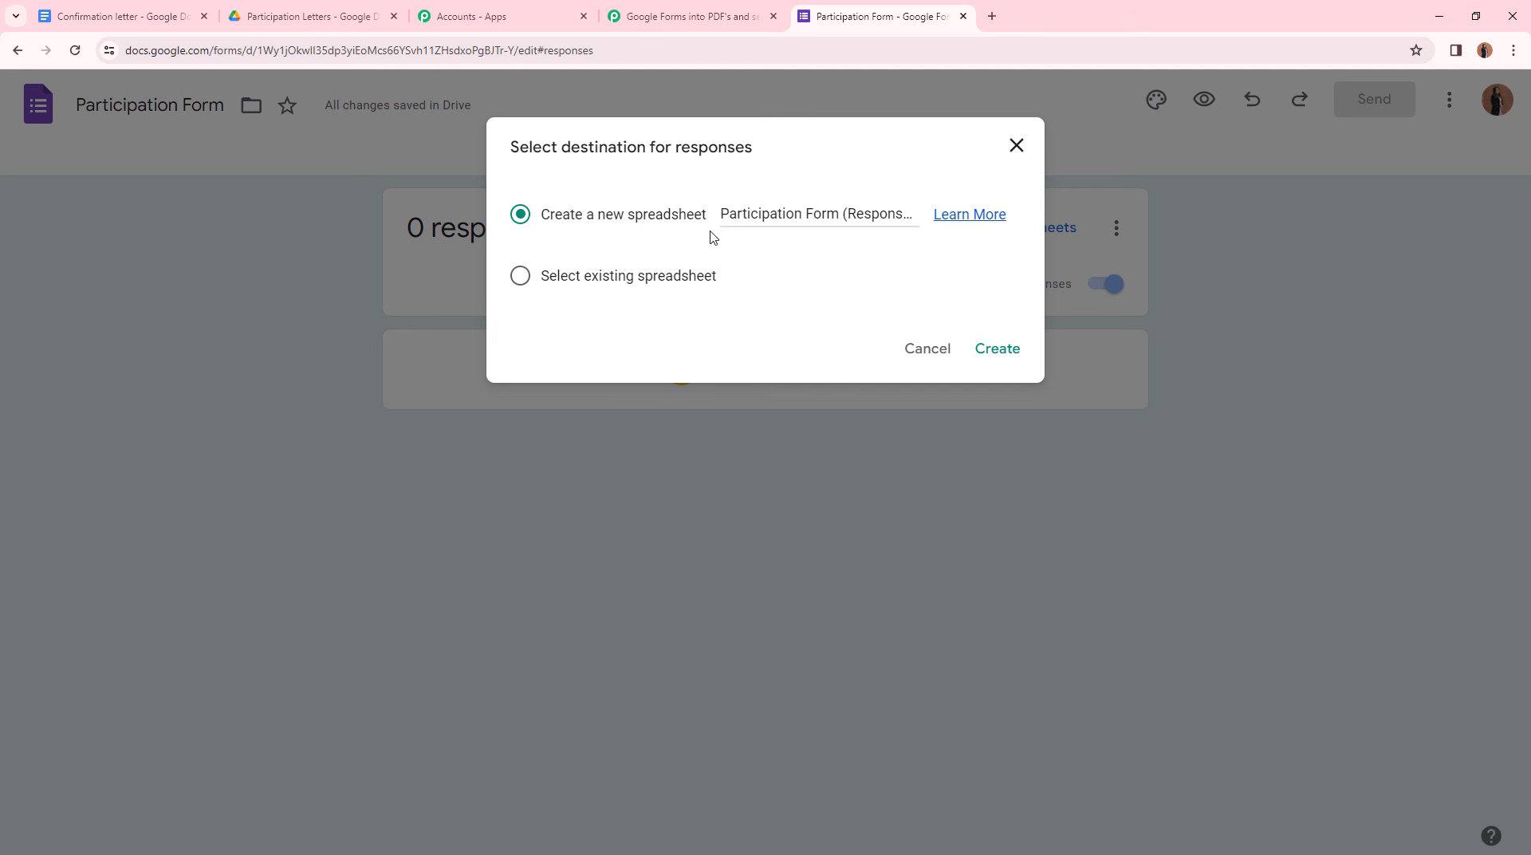
pyautogui.click(988, 351)
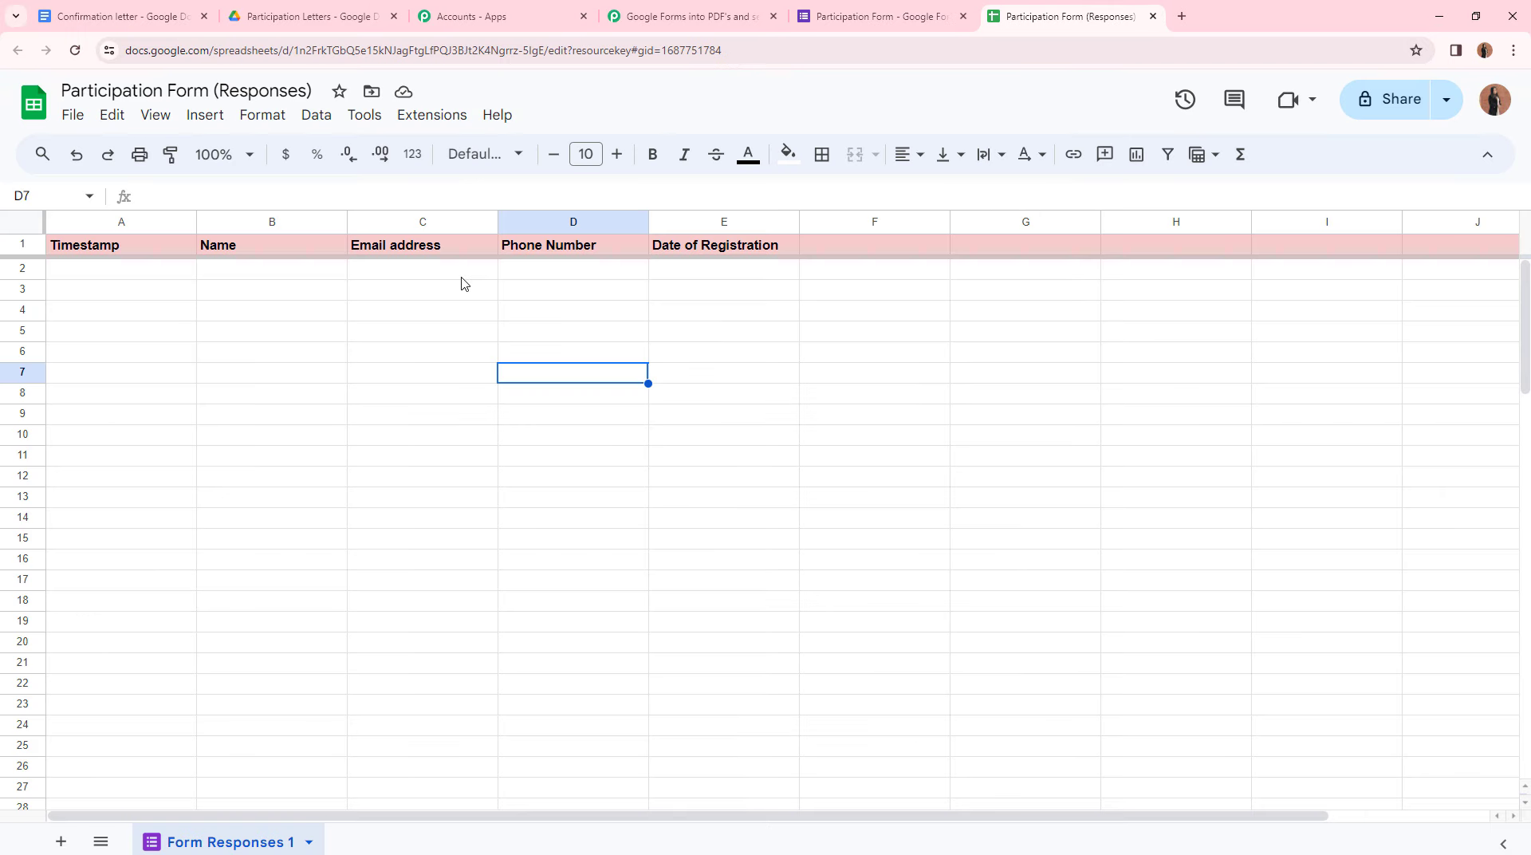
# - Inspect the responses spreadsheet's header row, Timestamp through Date of Registration, in cells B2–D2
pyautogui.click(877, 16)
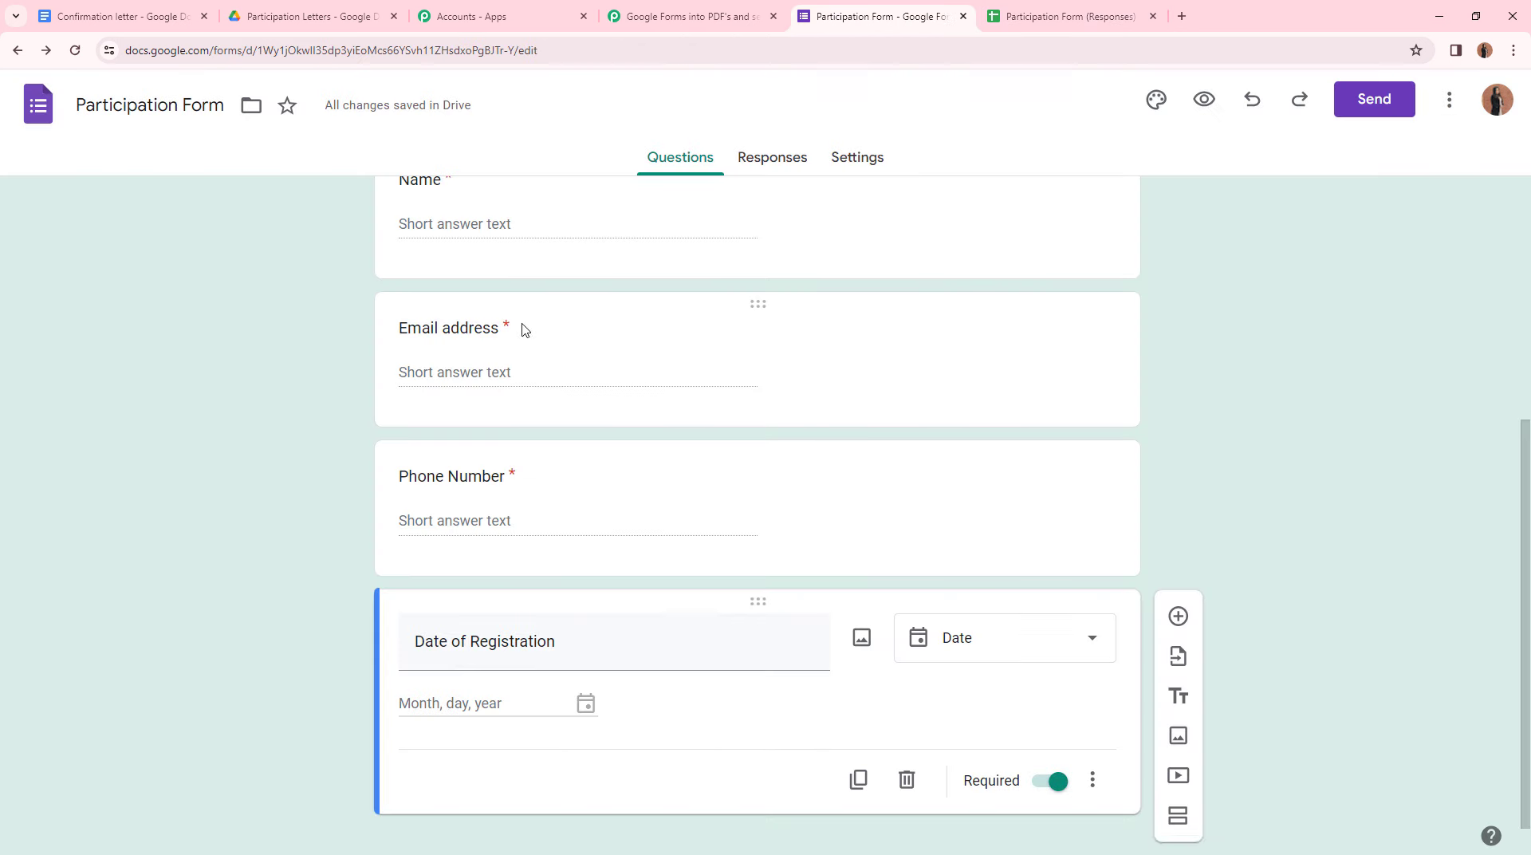
pyautogui.click(1063, 12)
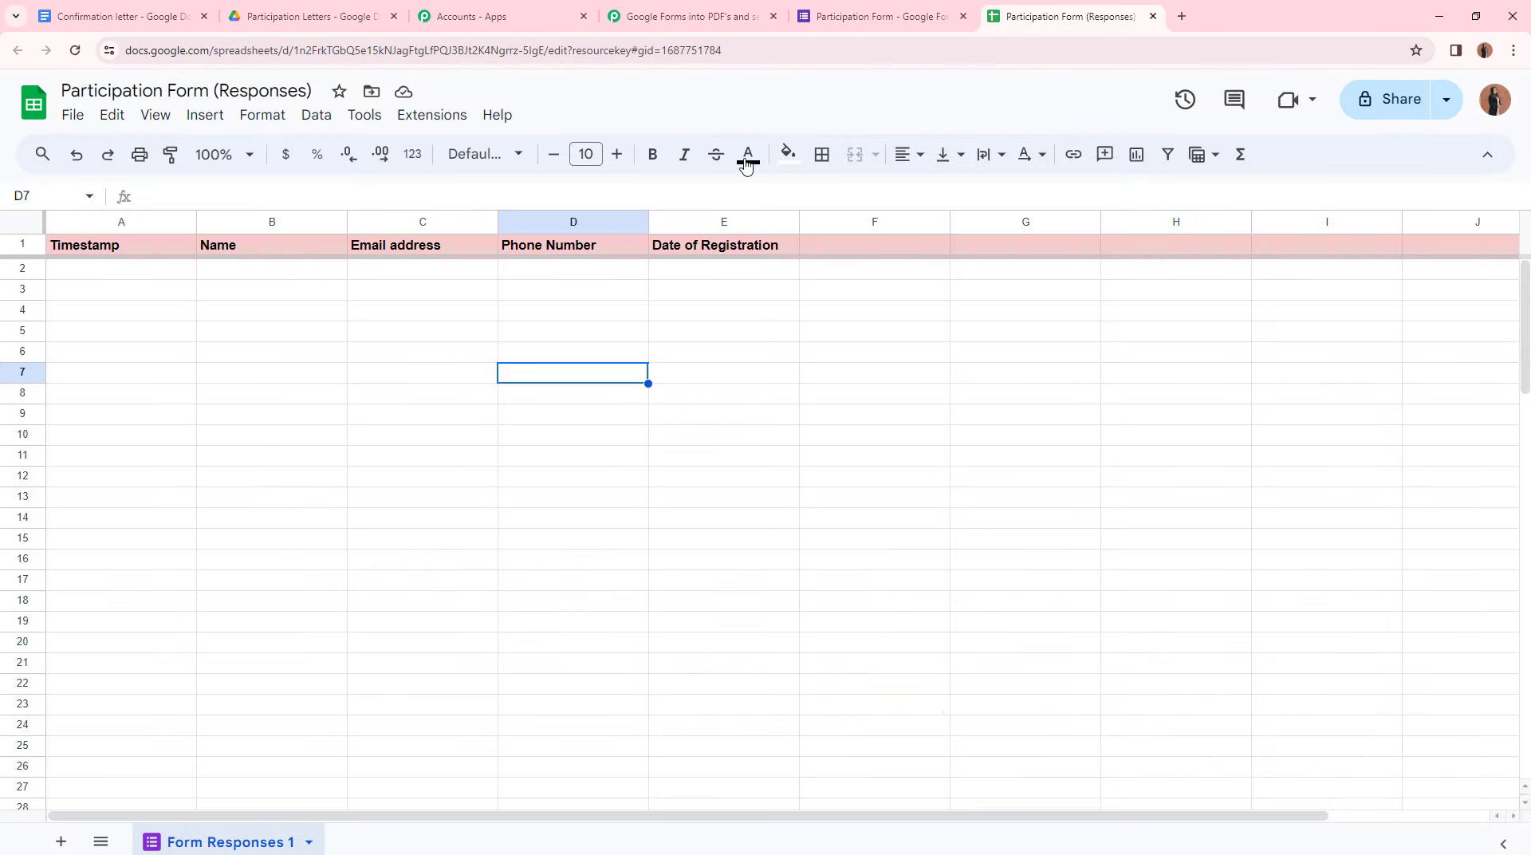
pyautogui.click(252, 275)
pyautogui.click(405, 271)
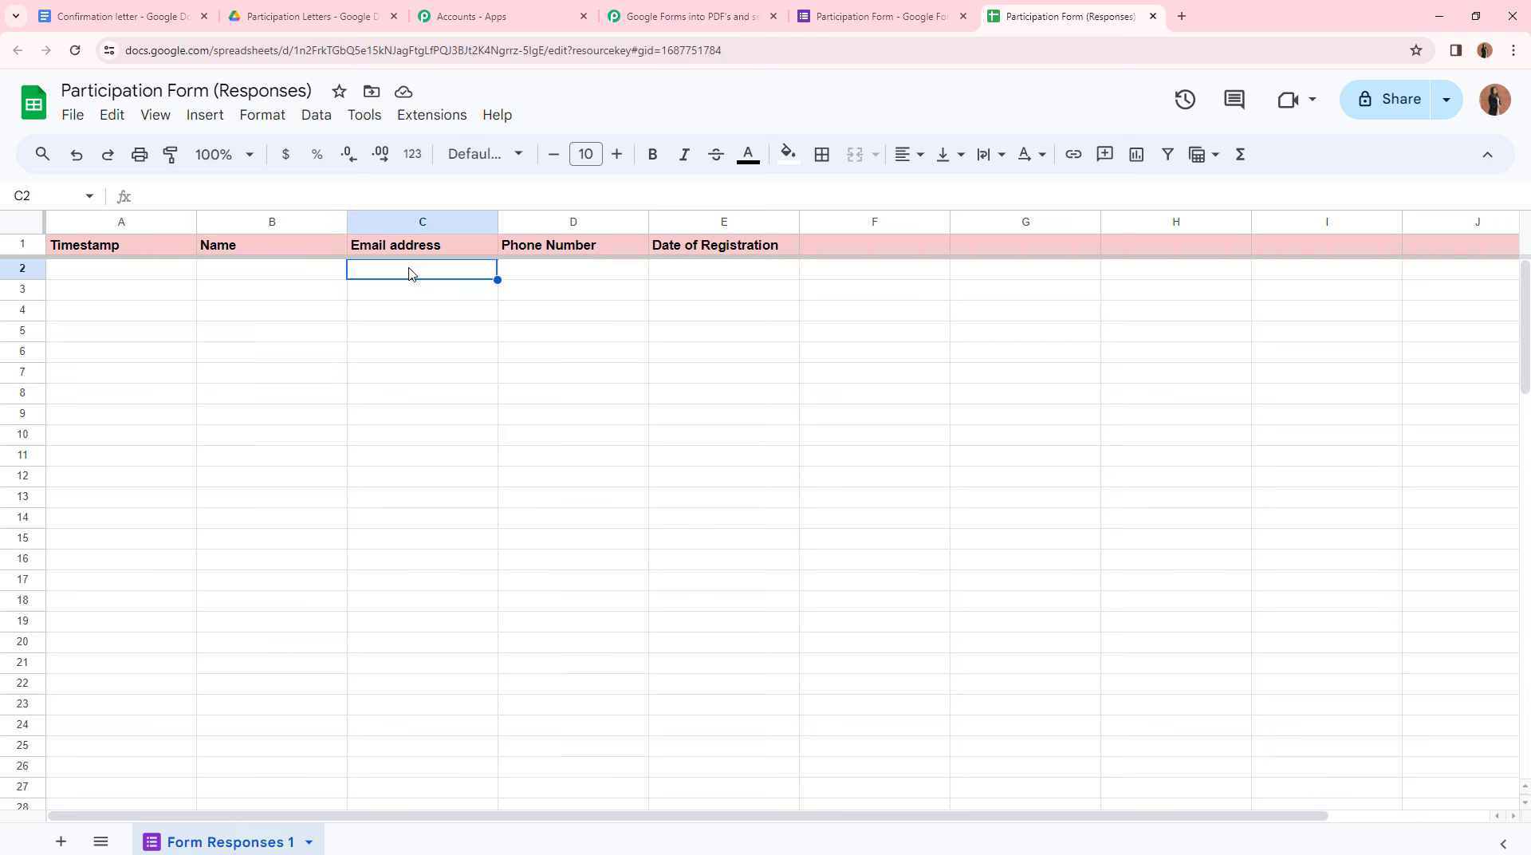
pyautogui.click(516, 275)
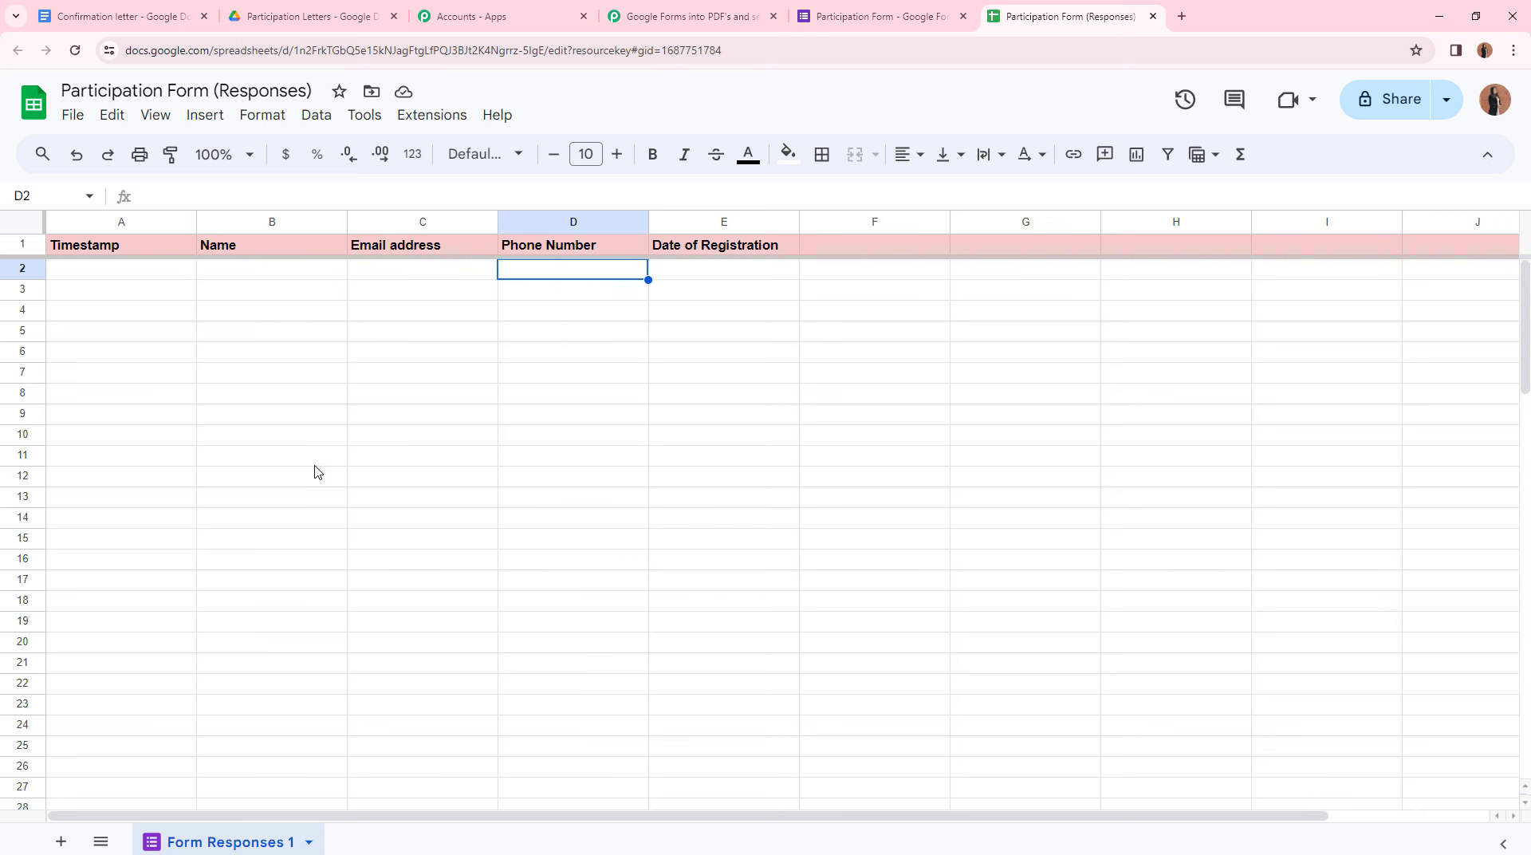
pyautogui.click(713, 14)
pyautogui.click(1012, 12)
pyautogui.click(714, 15)
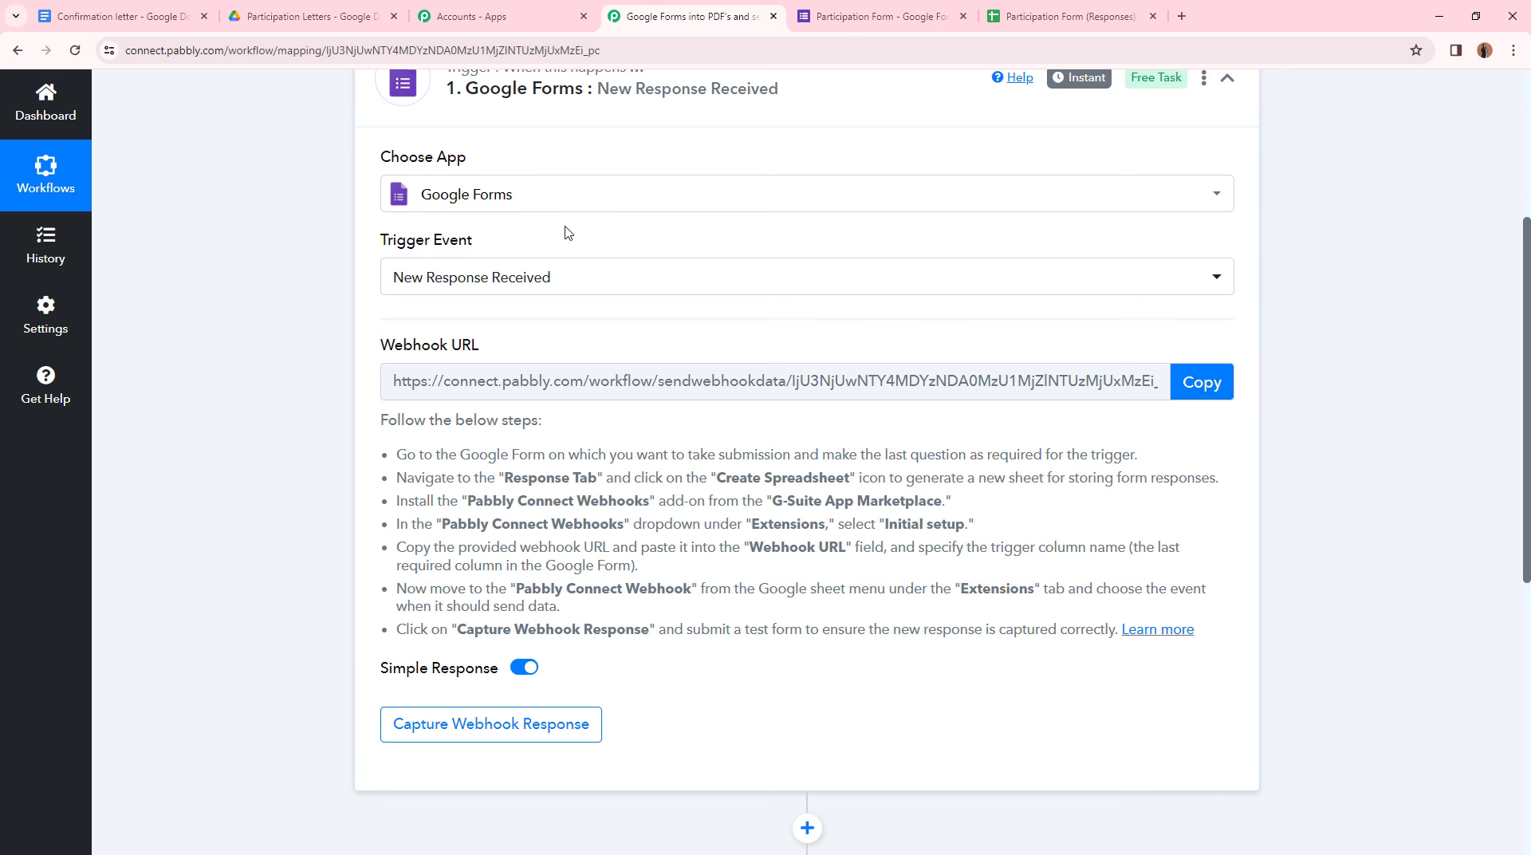
pyautogui.click(1085, 6)
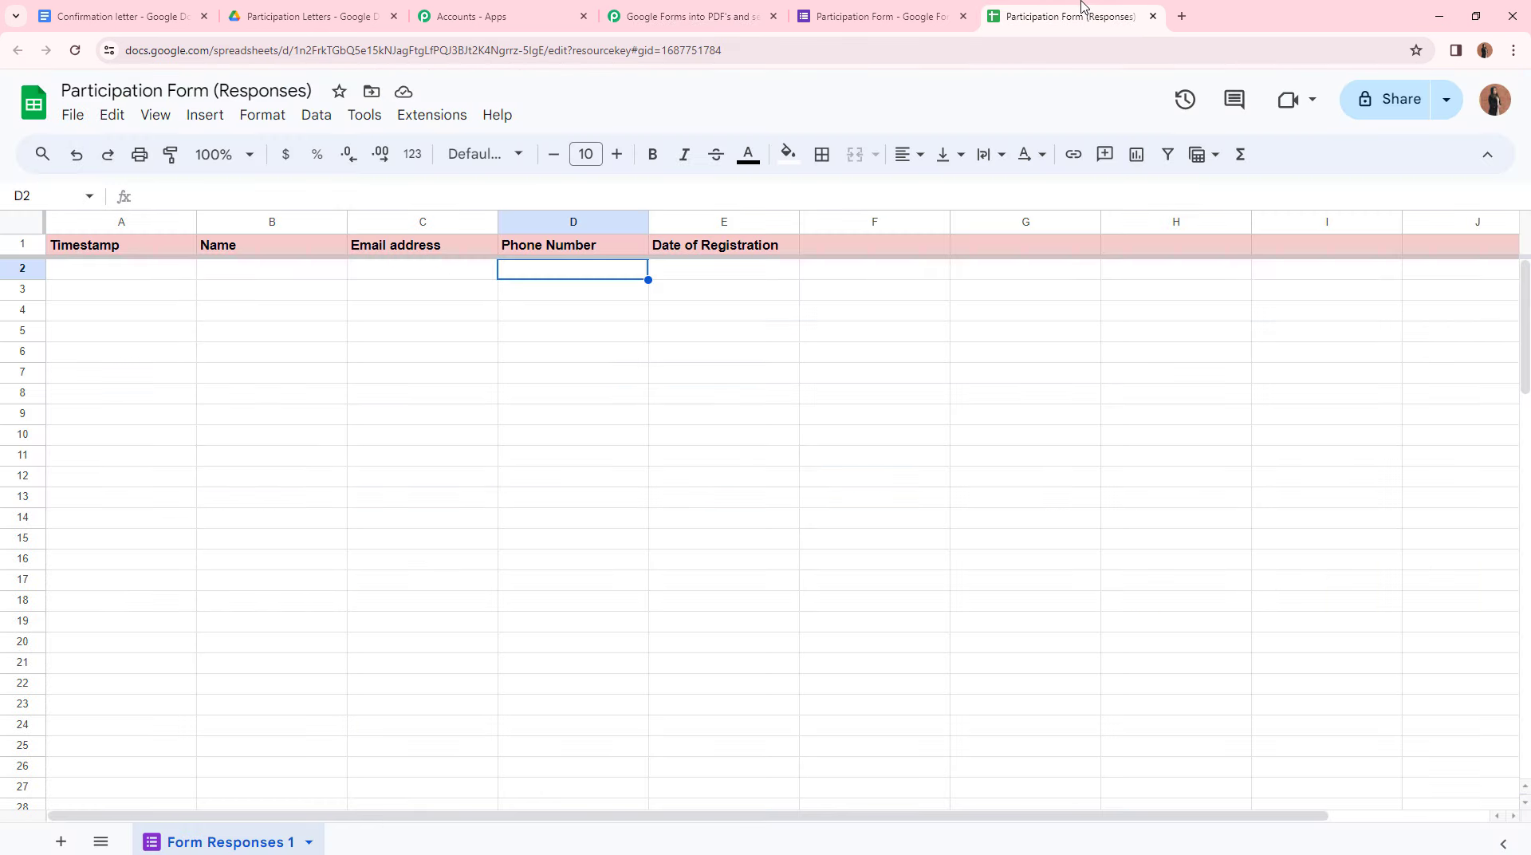
# - Search the Marketplace for 'Pabbly' and confirm the Pabbly Connect Webhooks add-on is installed
pyautogui.click(438, 124)
pyautogui.moveTo(490, 159)
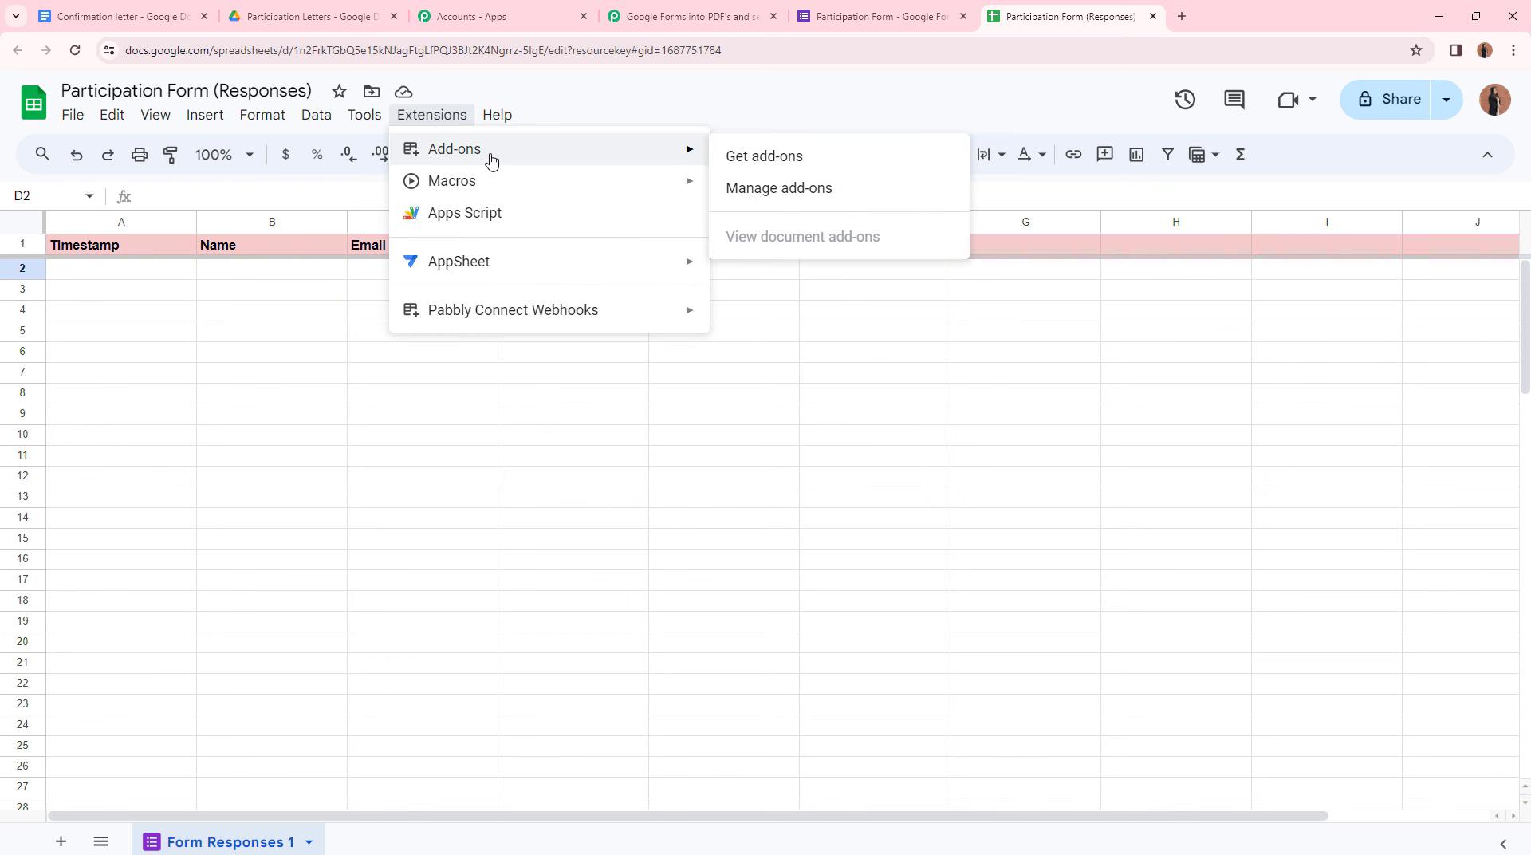
pyautogui.click(787, 162)
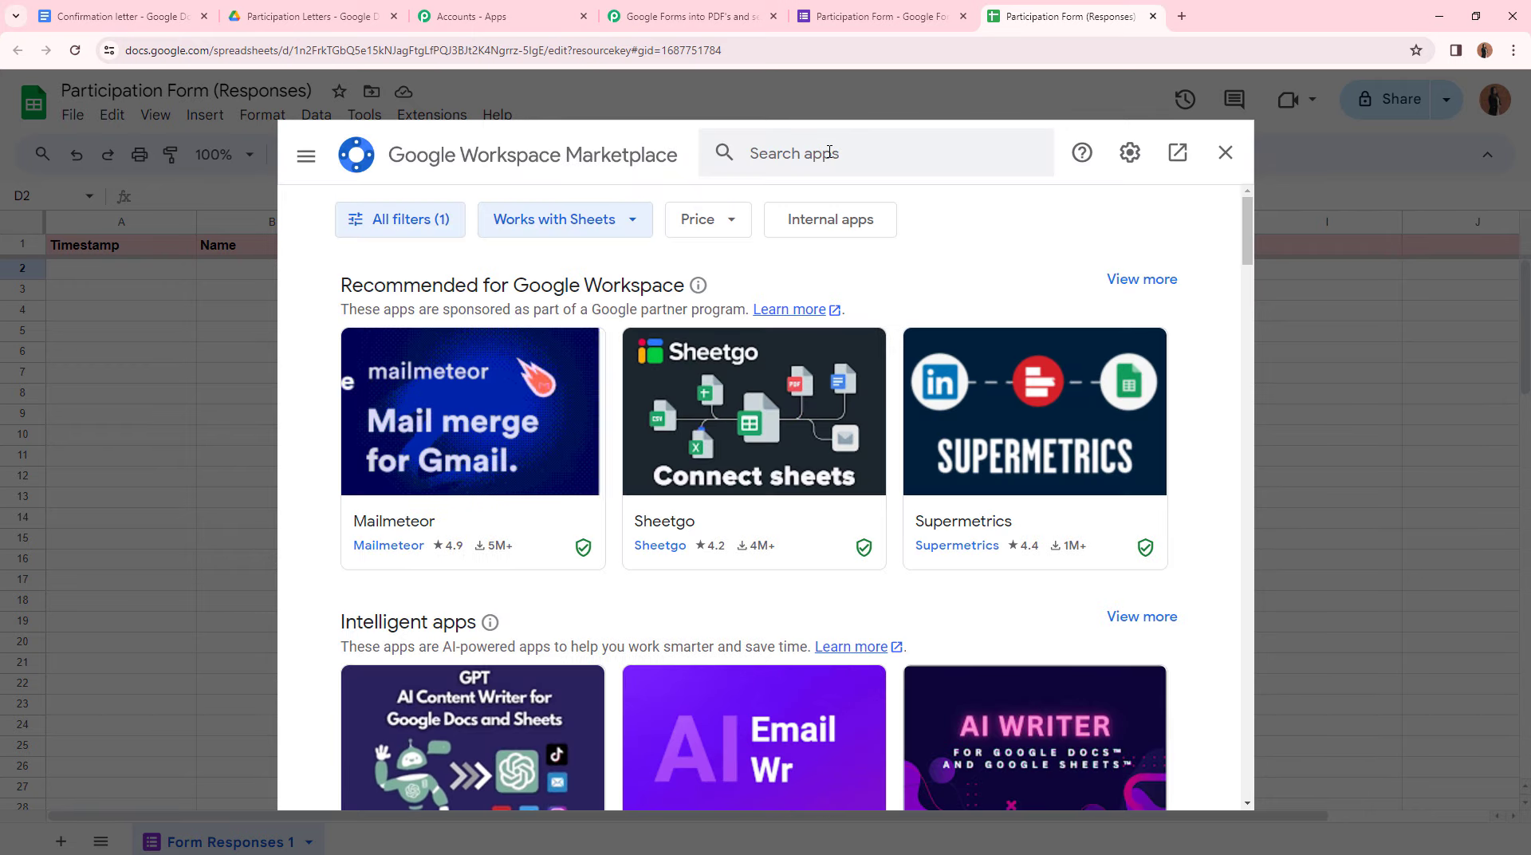
pyautogui.click(828, 153)
pyautogui.write('Pabbly')
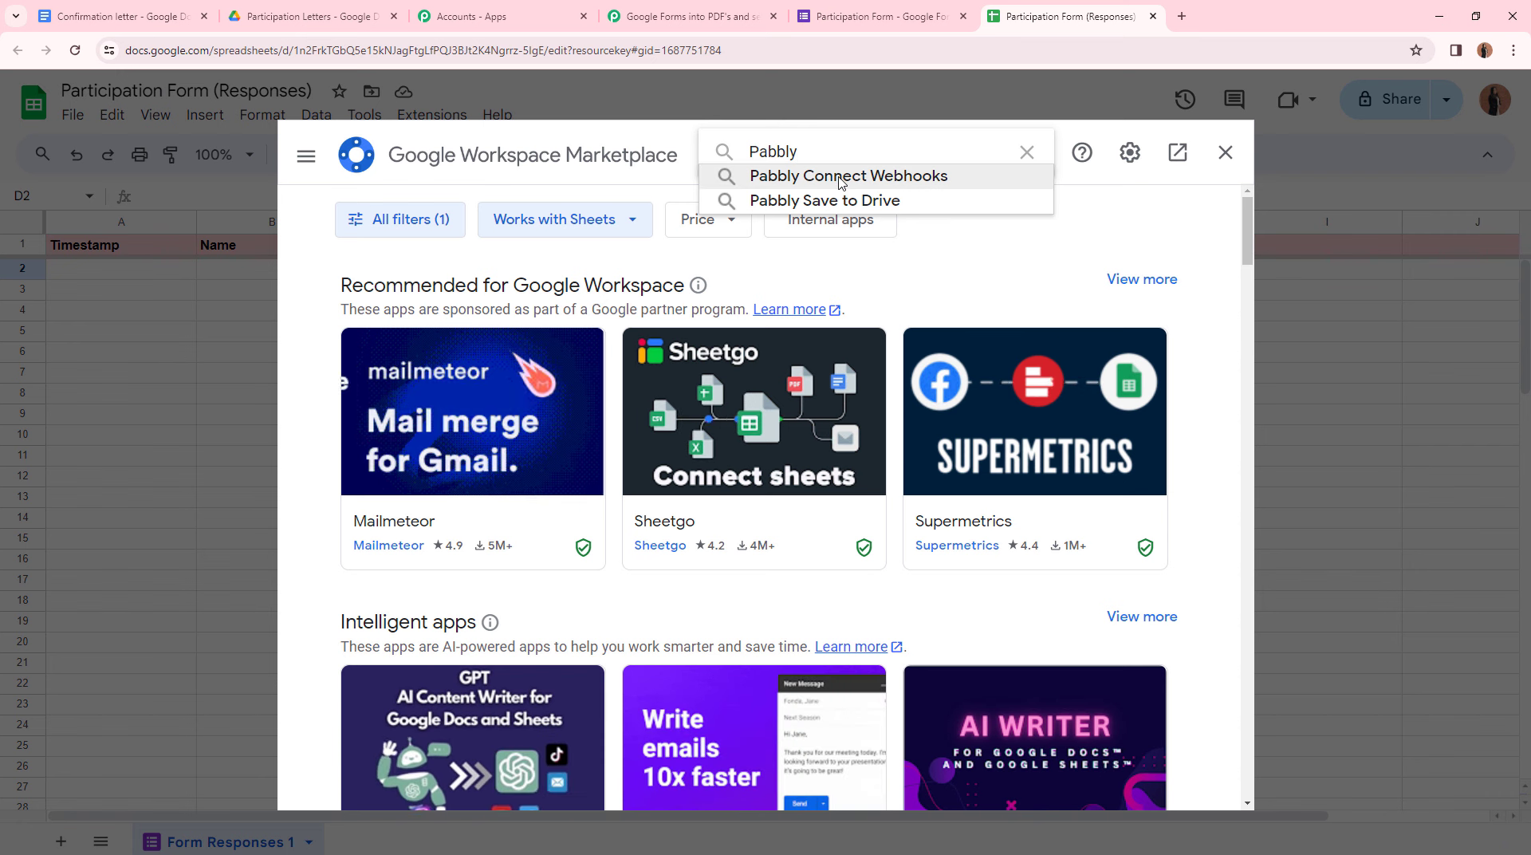
pyautogui.click(840, 183)
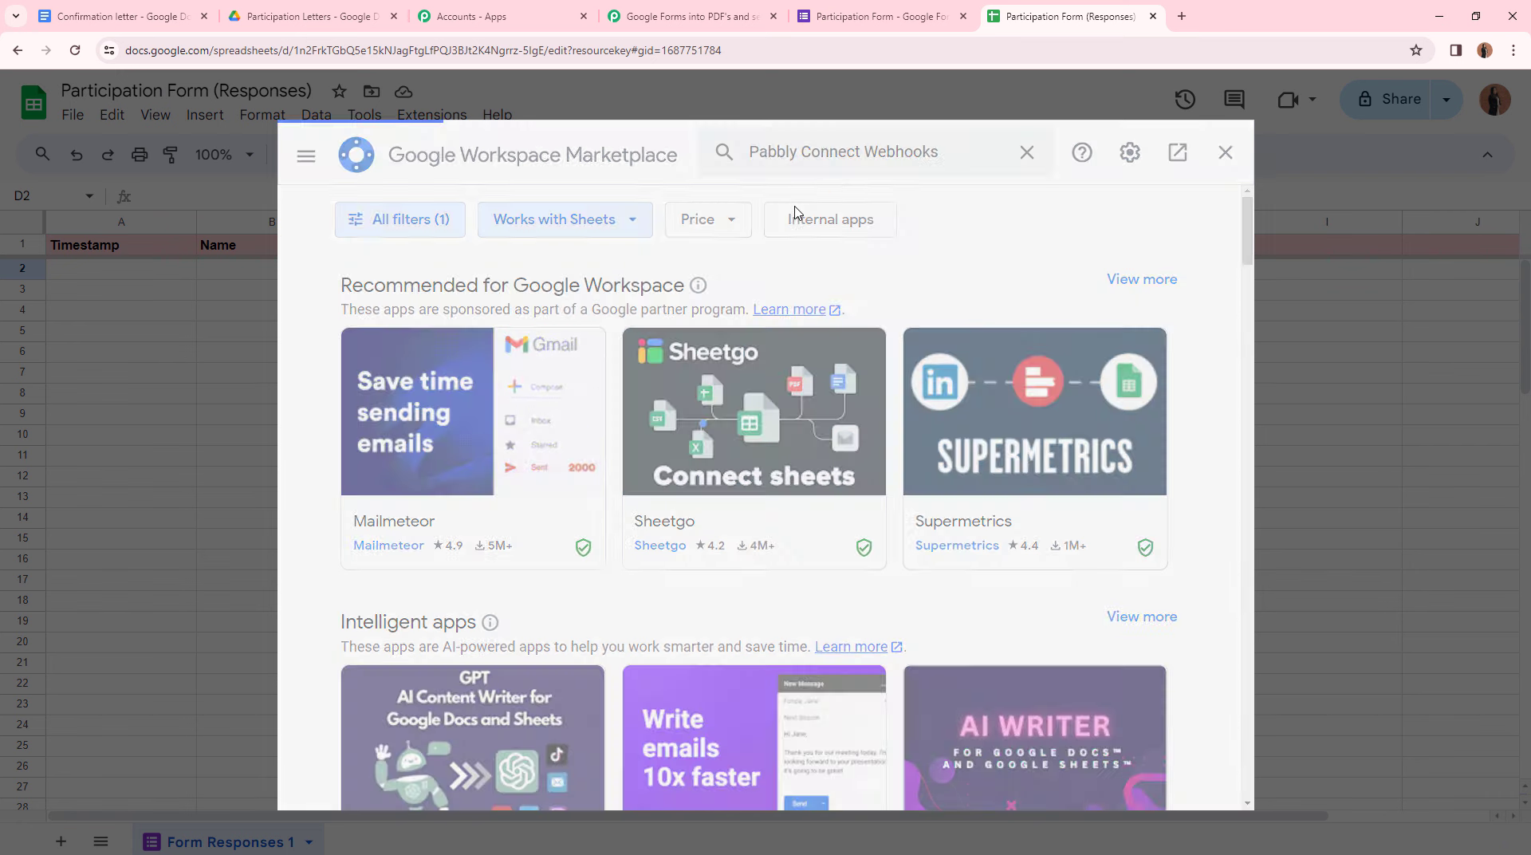
pyautogui.click(401, 524)
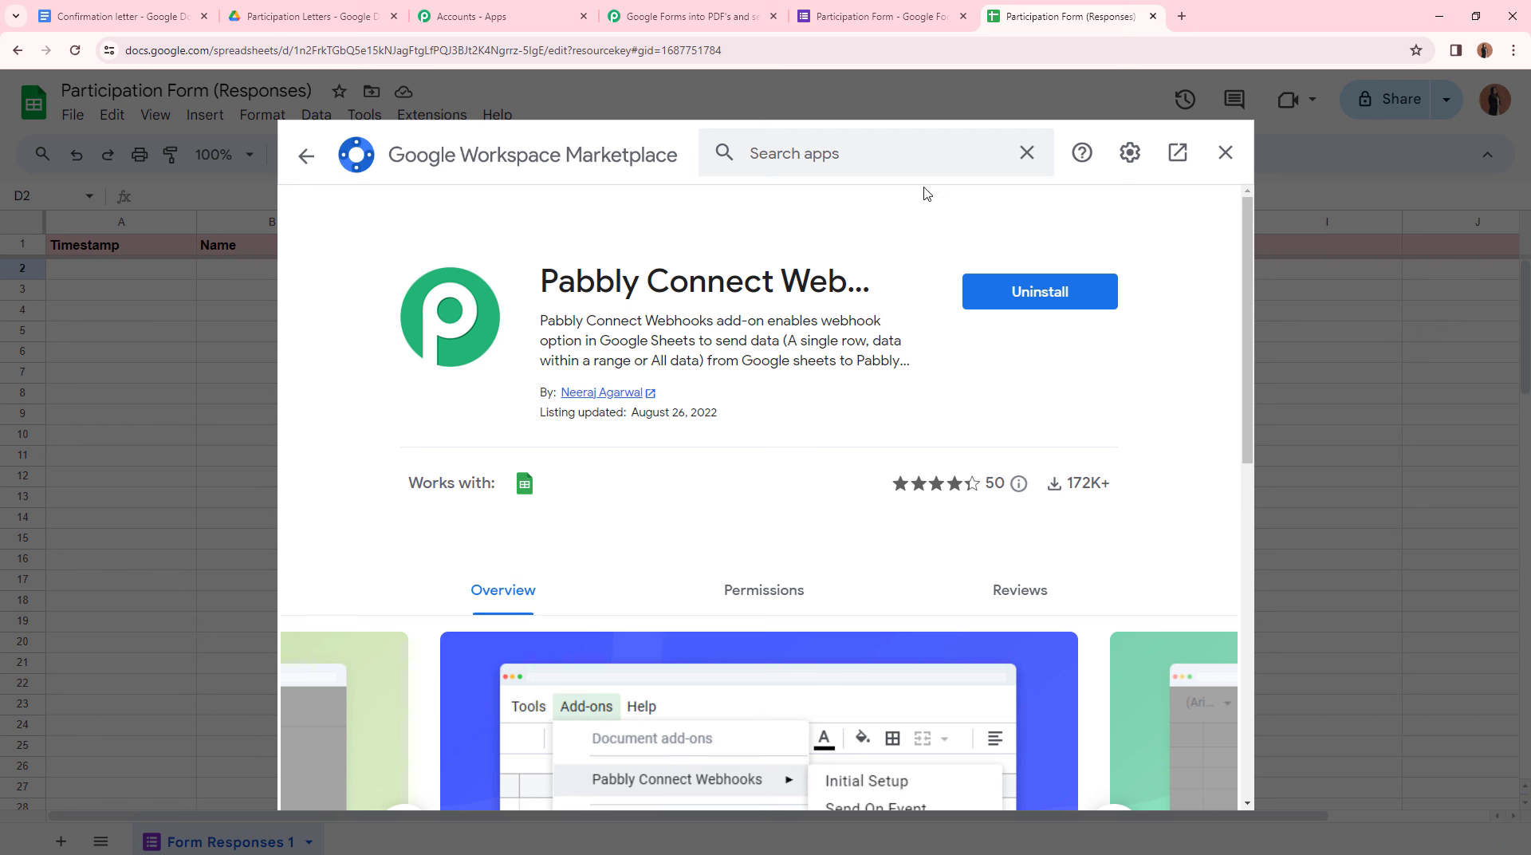
pyautogui.click(1225, 152)
pyautogui.click(445, 117)
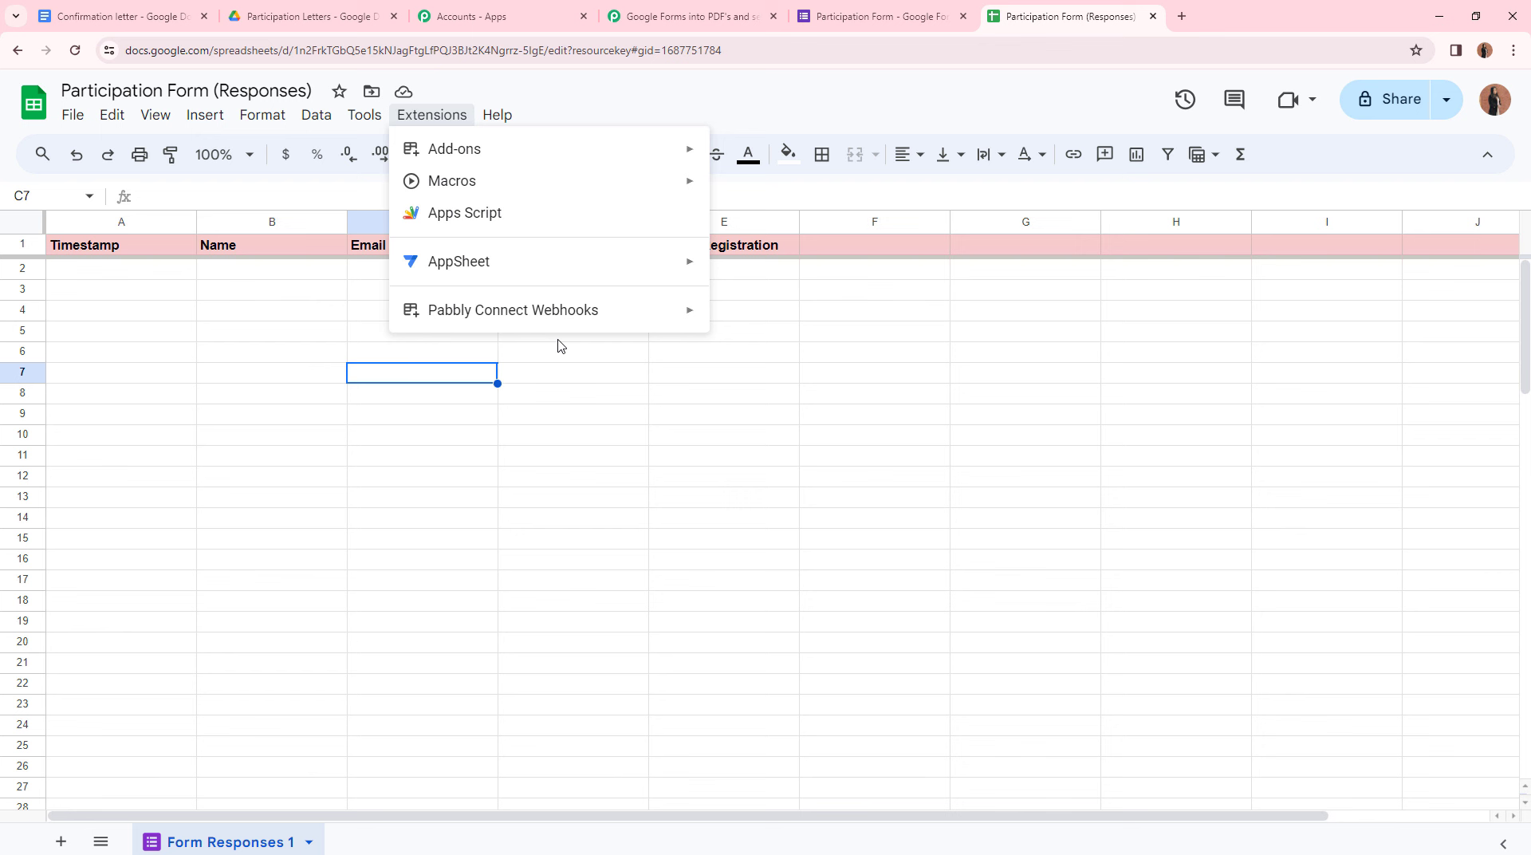
# - In the add-on's Initial Setup, paste the webhook URL copied from the Pabbly workflow
pyautogui.moveTo(560, 321)
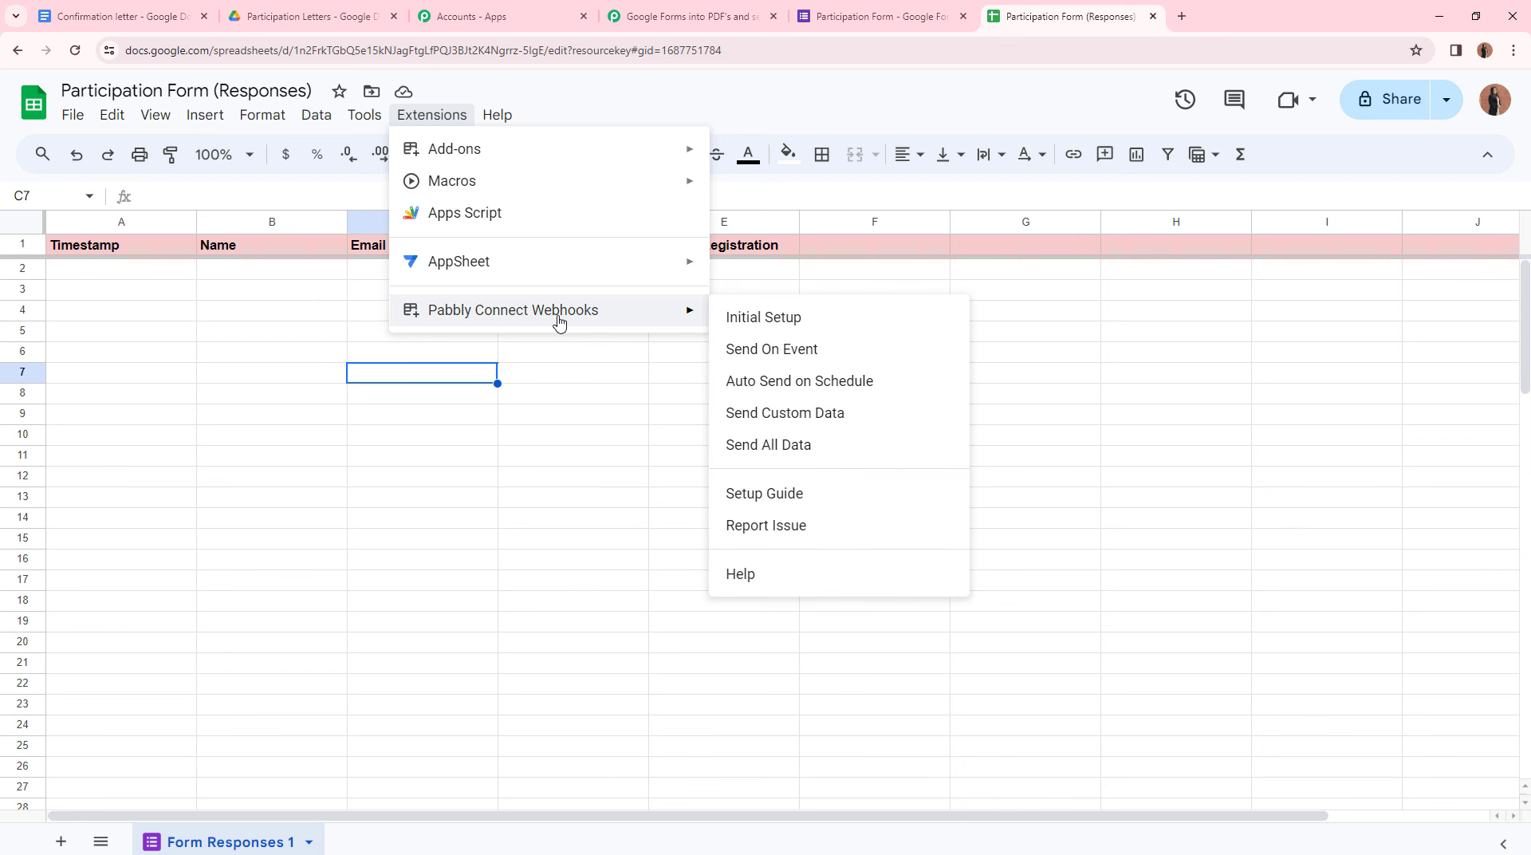
pyautogui.click(768, 319)
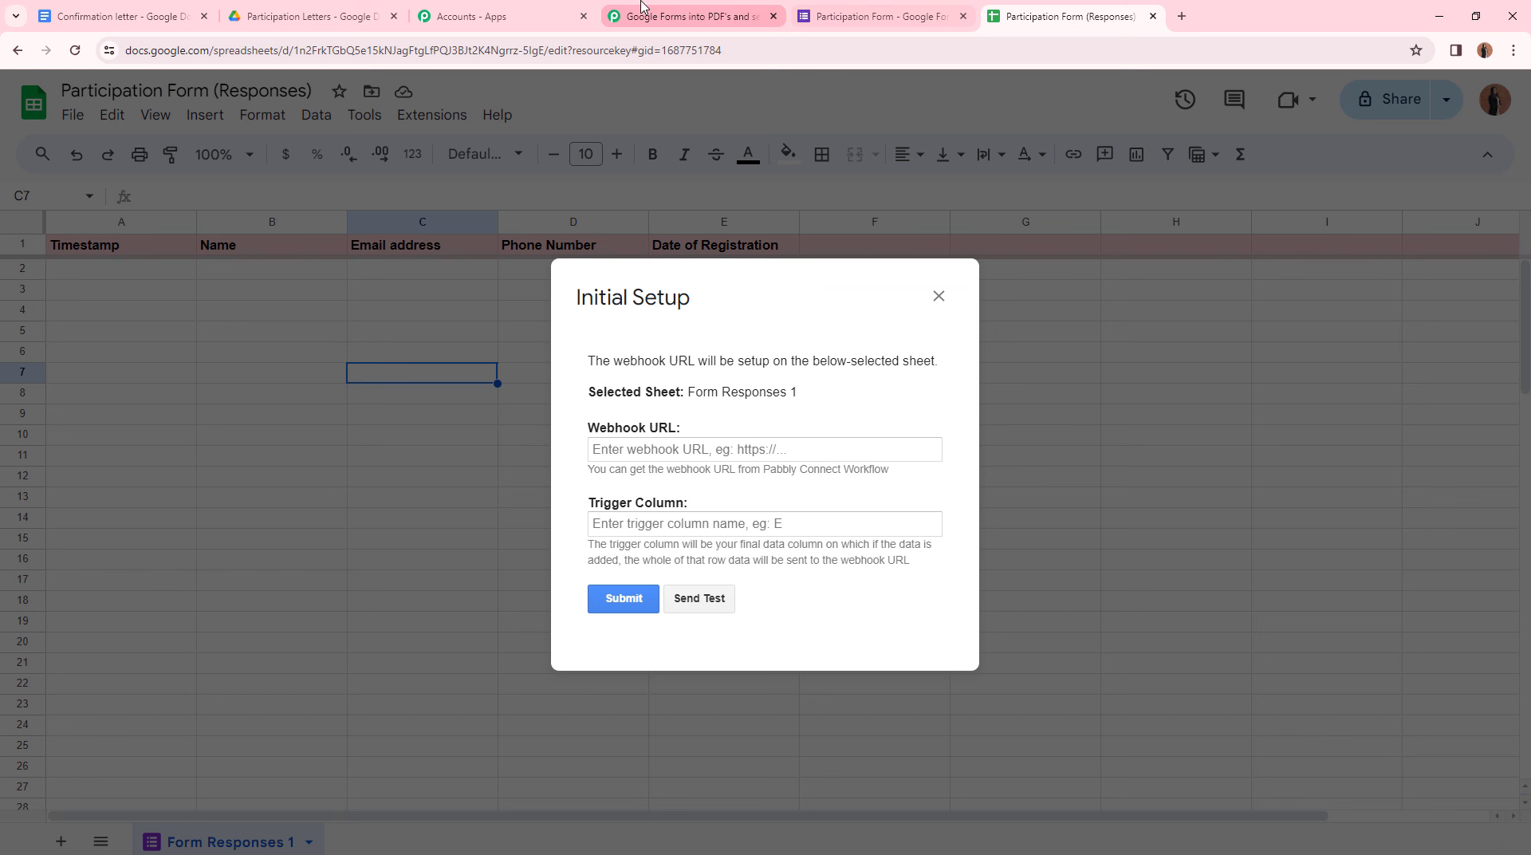
pyautogui.click(686, 16)
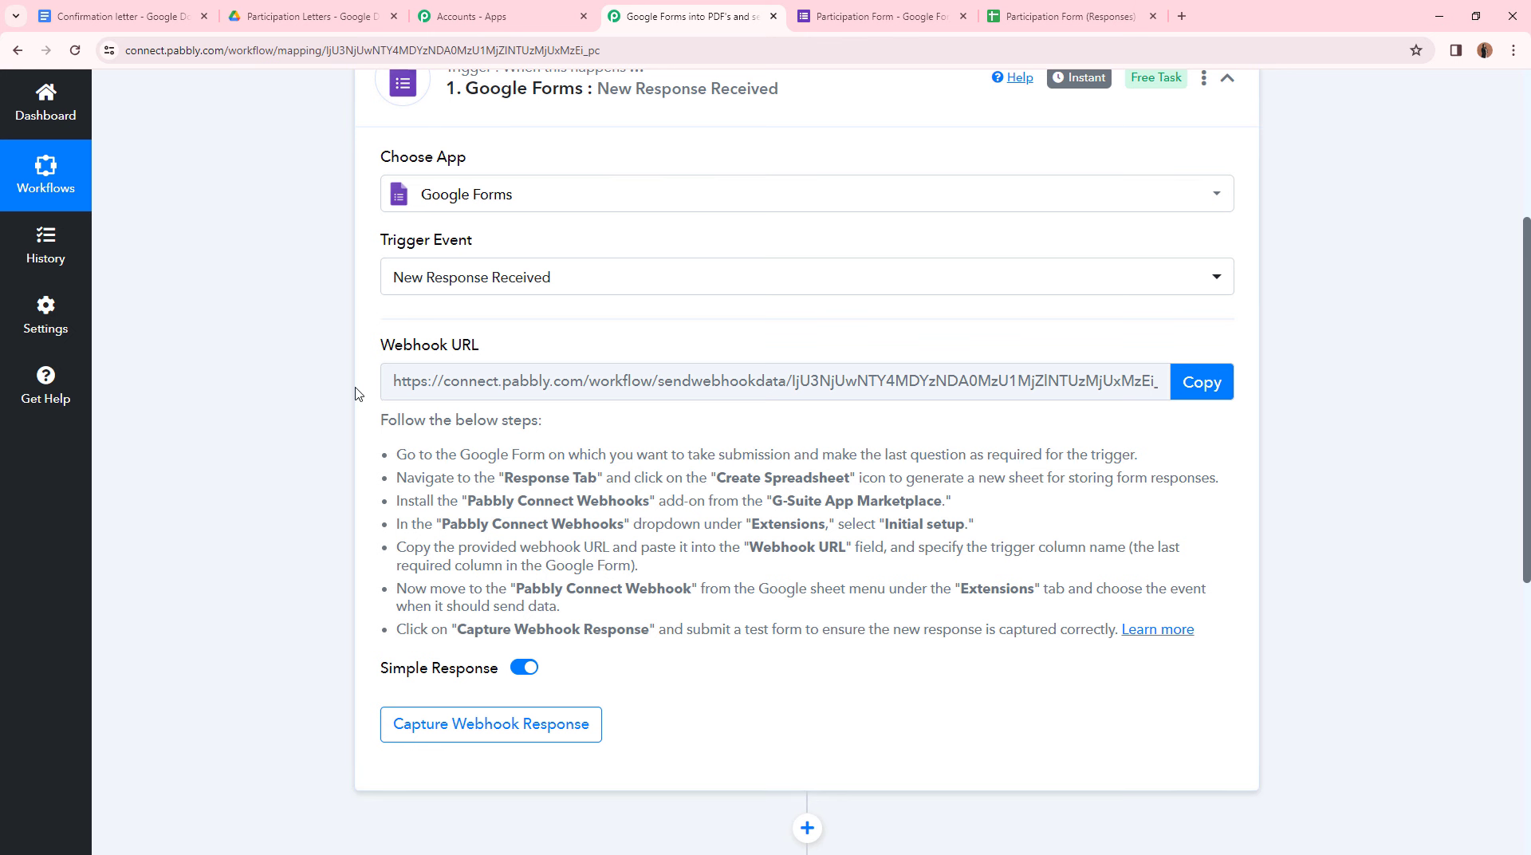
pyautogui.click(1219, 391)
pyautogui.click(1068, 16)
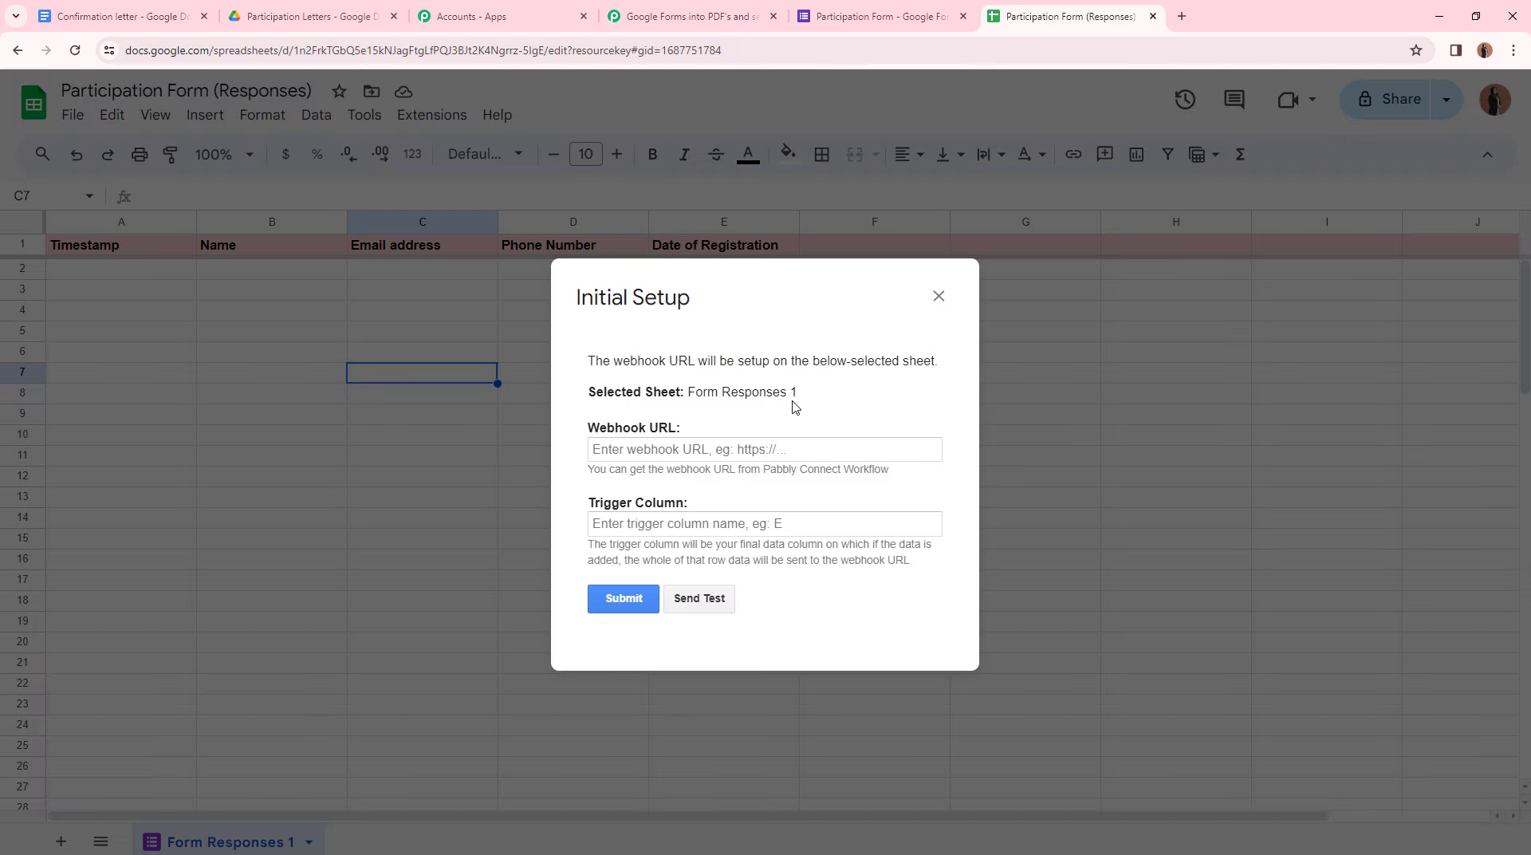
pyautogui.click(772, 444)
pyautogui.hotkey('ctrl', 'v')
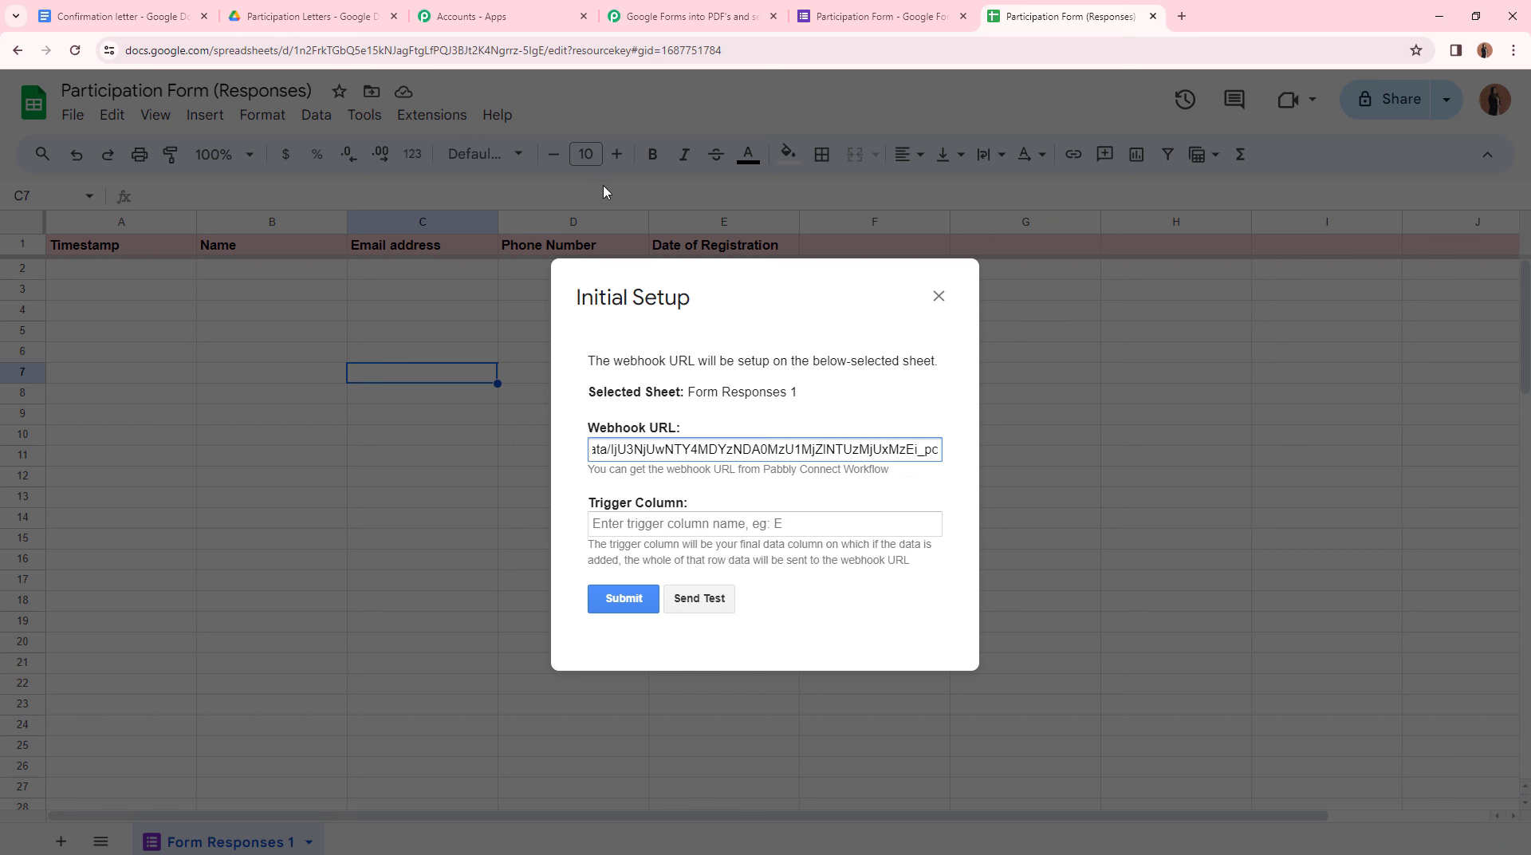
# - Enter trigger column E and submit the webhook setup
pyautogui.click(671, 529)
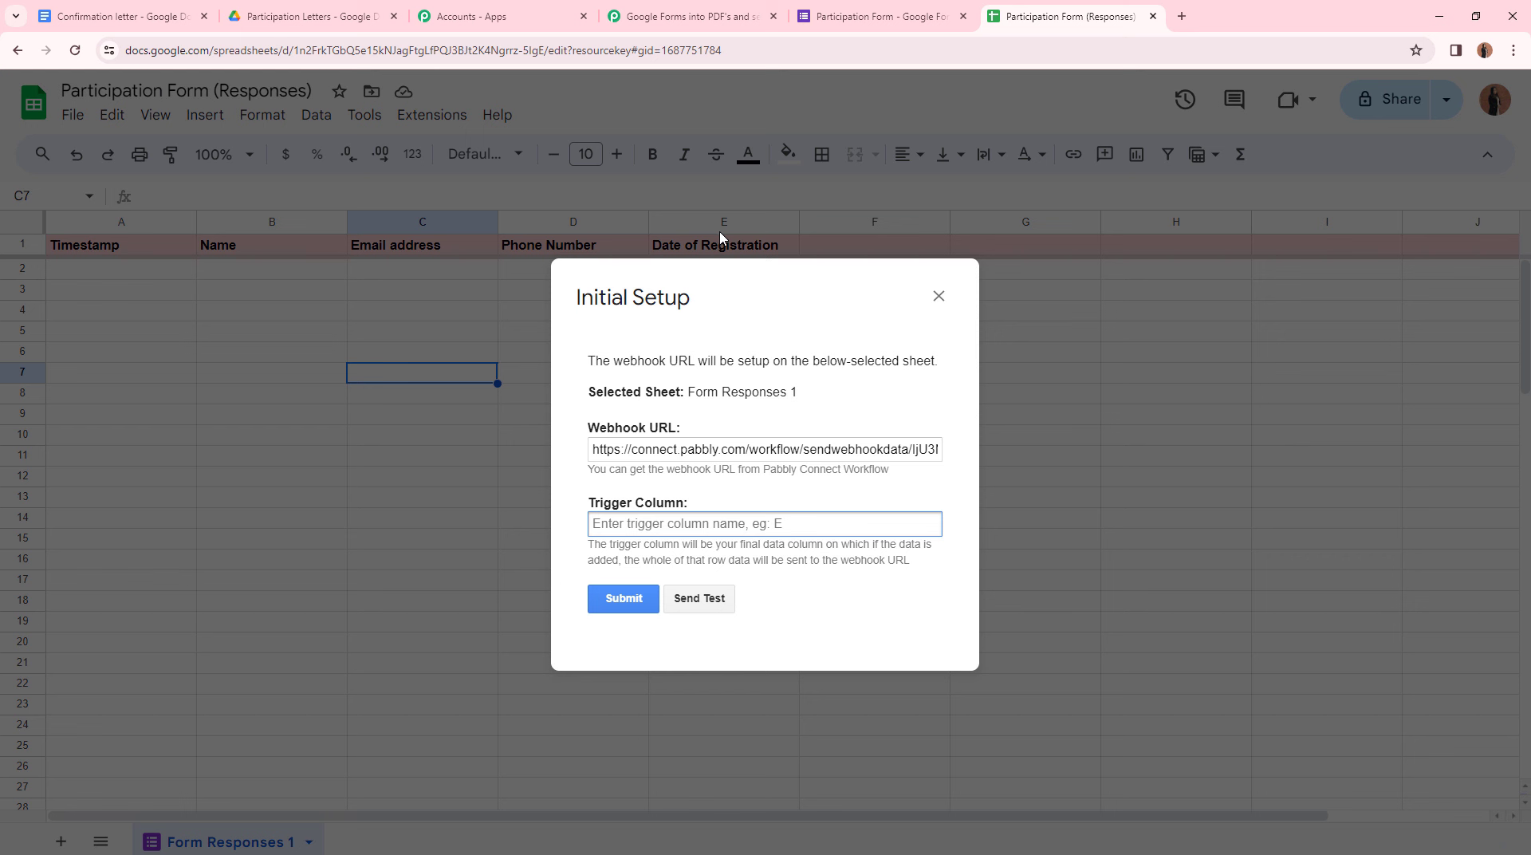
pyautogui.write('E')
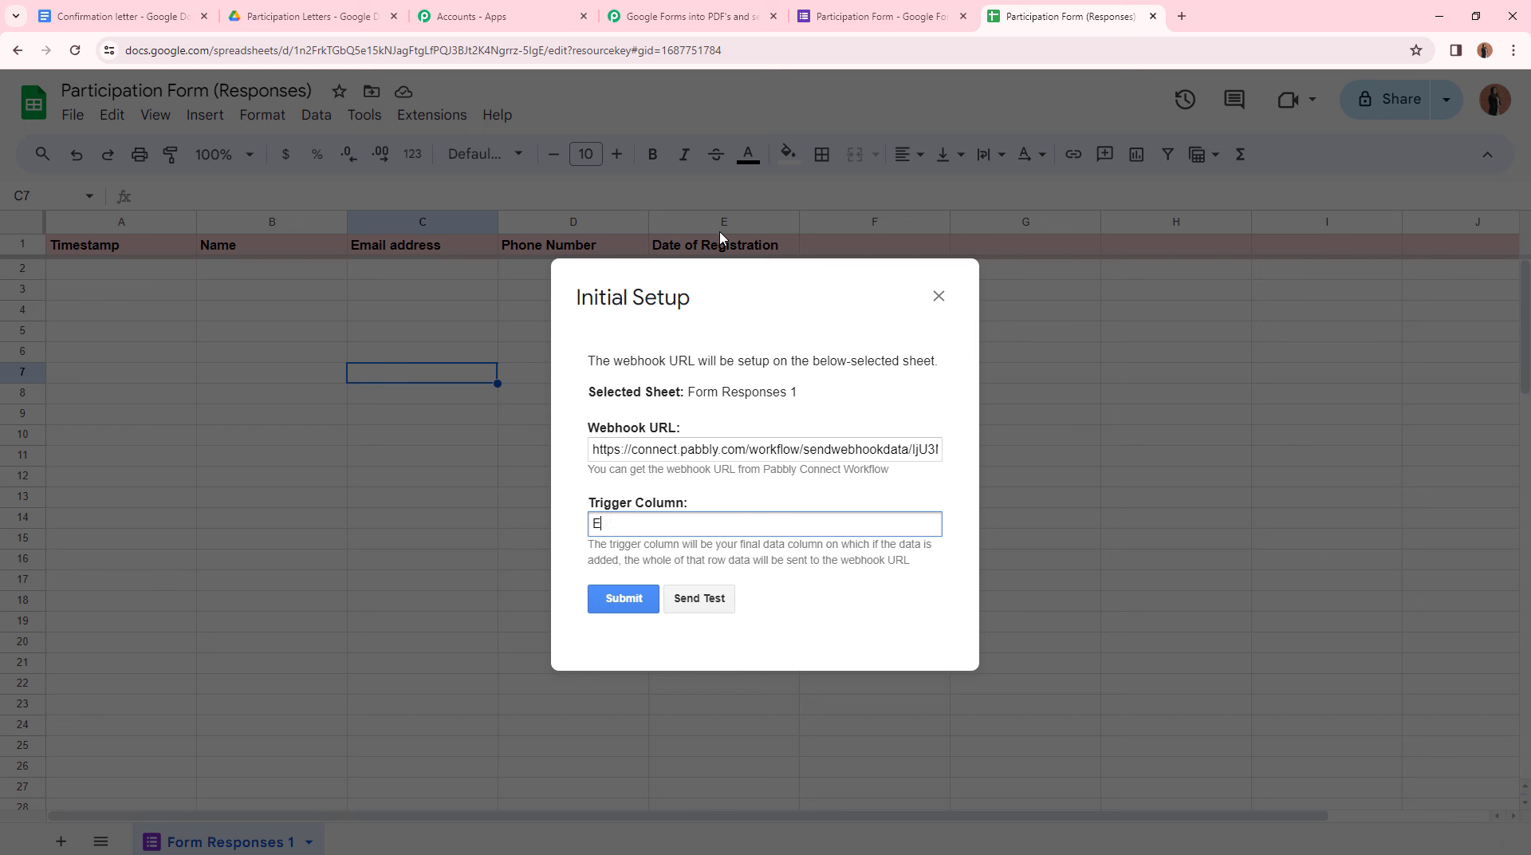
pyautogui.click(626, 604)
pyautogui.click(938, 298)
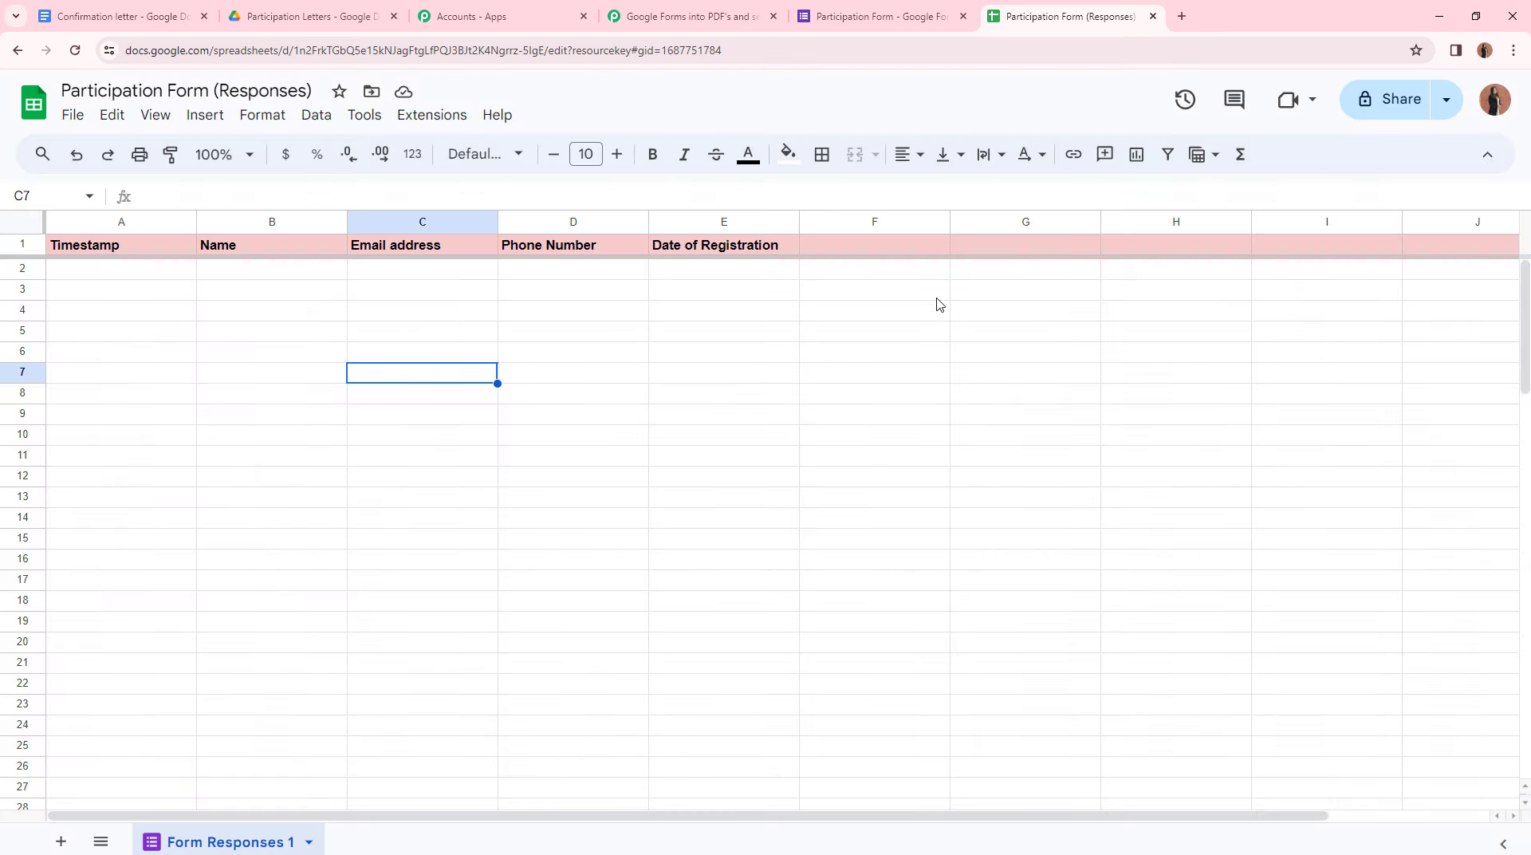
# - Enable Send On Event in Pabbly Connect Webhooks and verify its checkmark
pyautogui.click(442, 119)
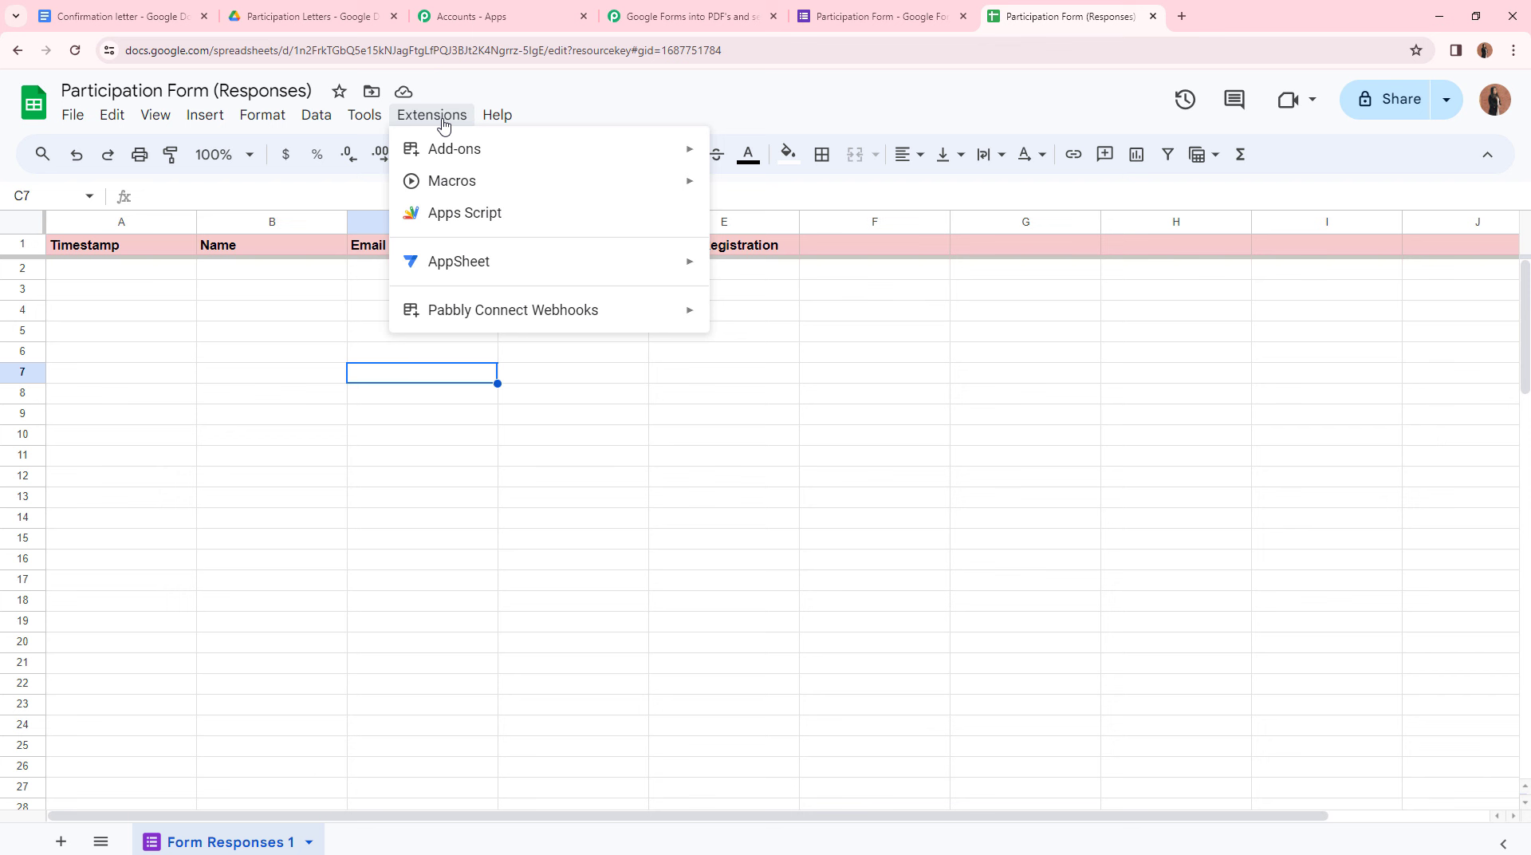
pyautogui.moveTo(491, 311)
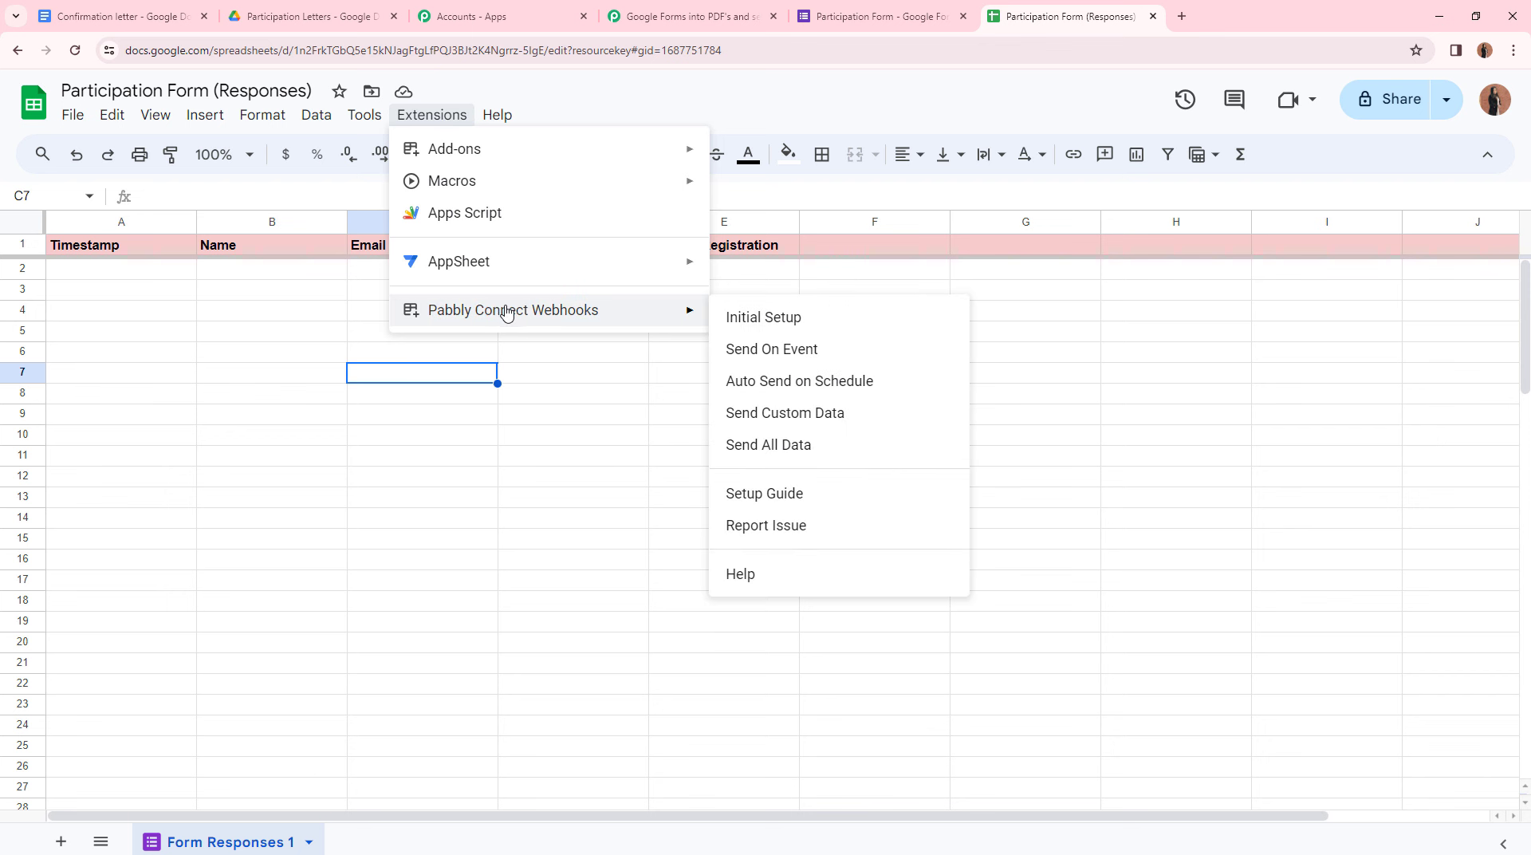
pyautogui.click(793, 356)
pyautogui.click(431, 115)
pyautogui.moveTo(517, 315)
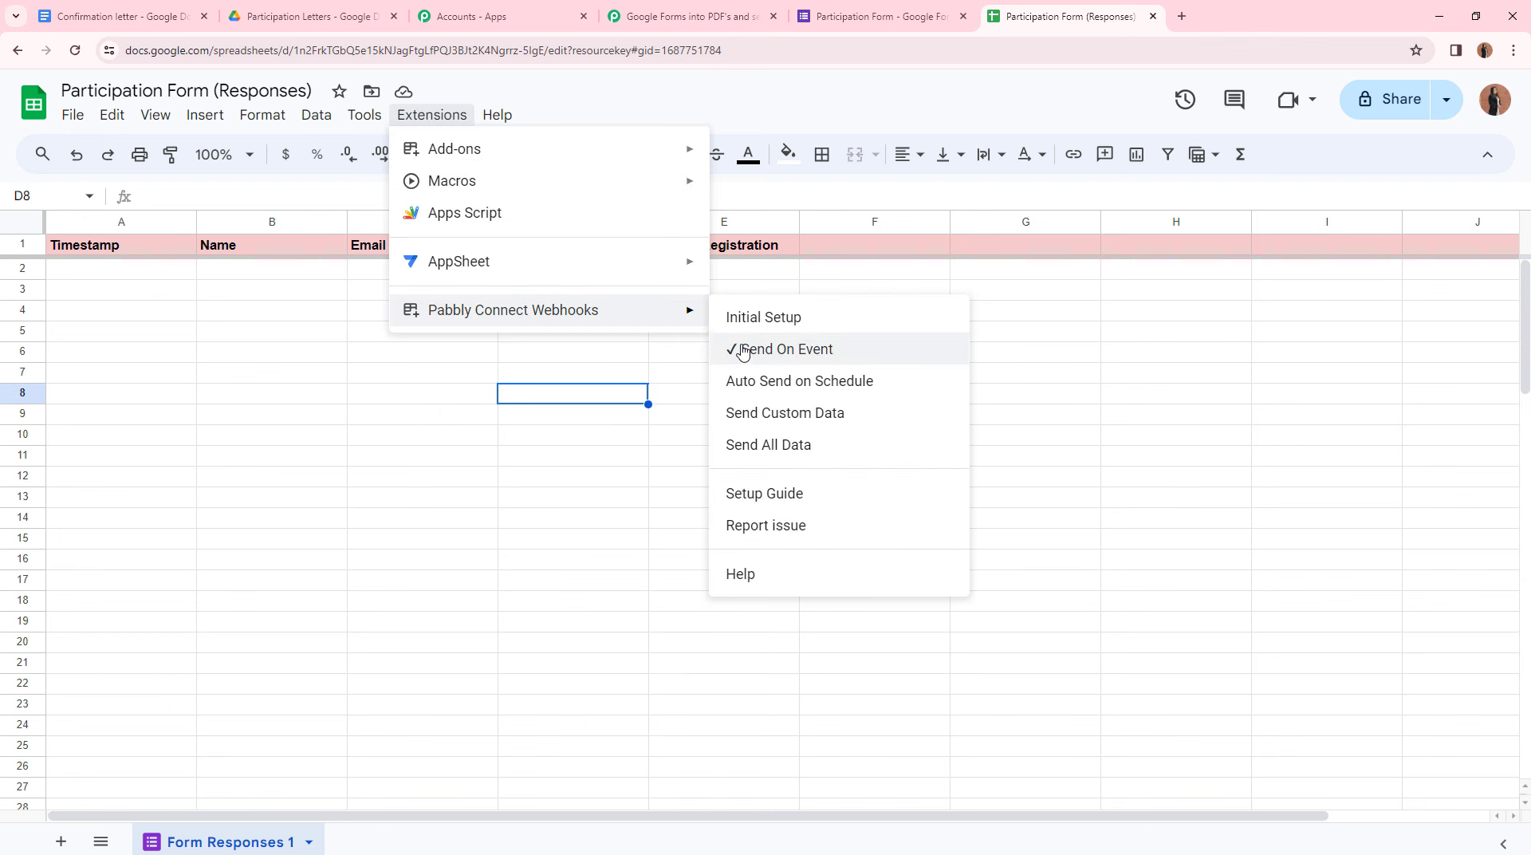
pyautogui.click(664, 381)
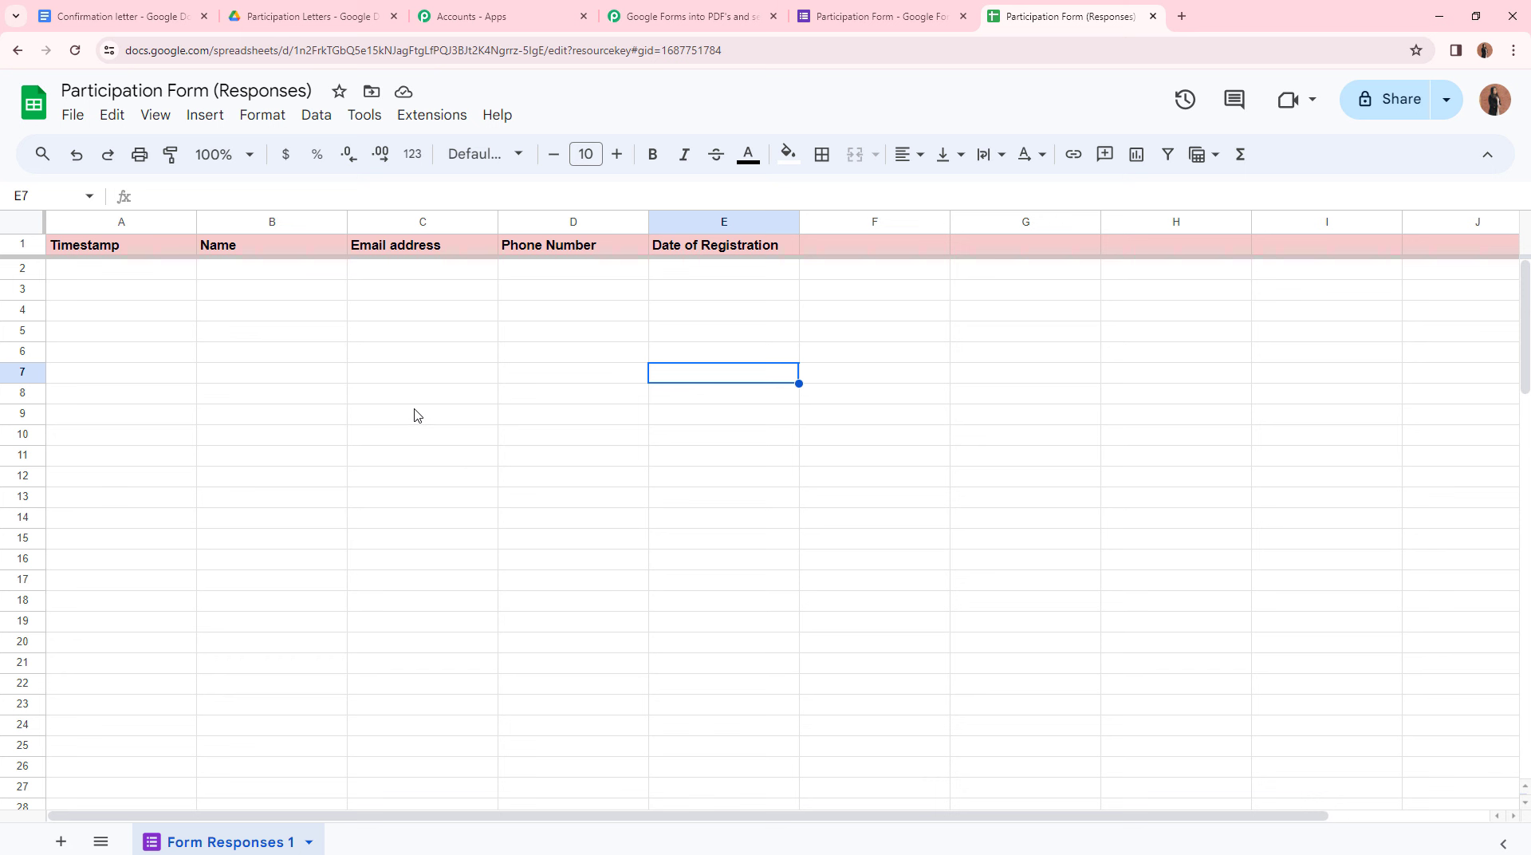
# - Return to the Pabbly Connect workflow and find the trigger awaiting a webhook response
pyautogui.click(672, 19)
pyautogui.scroll(-1, 586, 826)
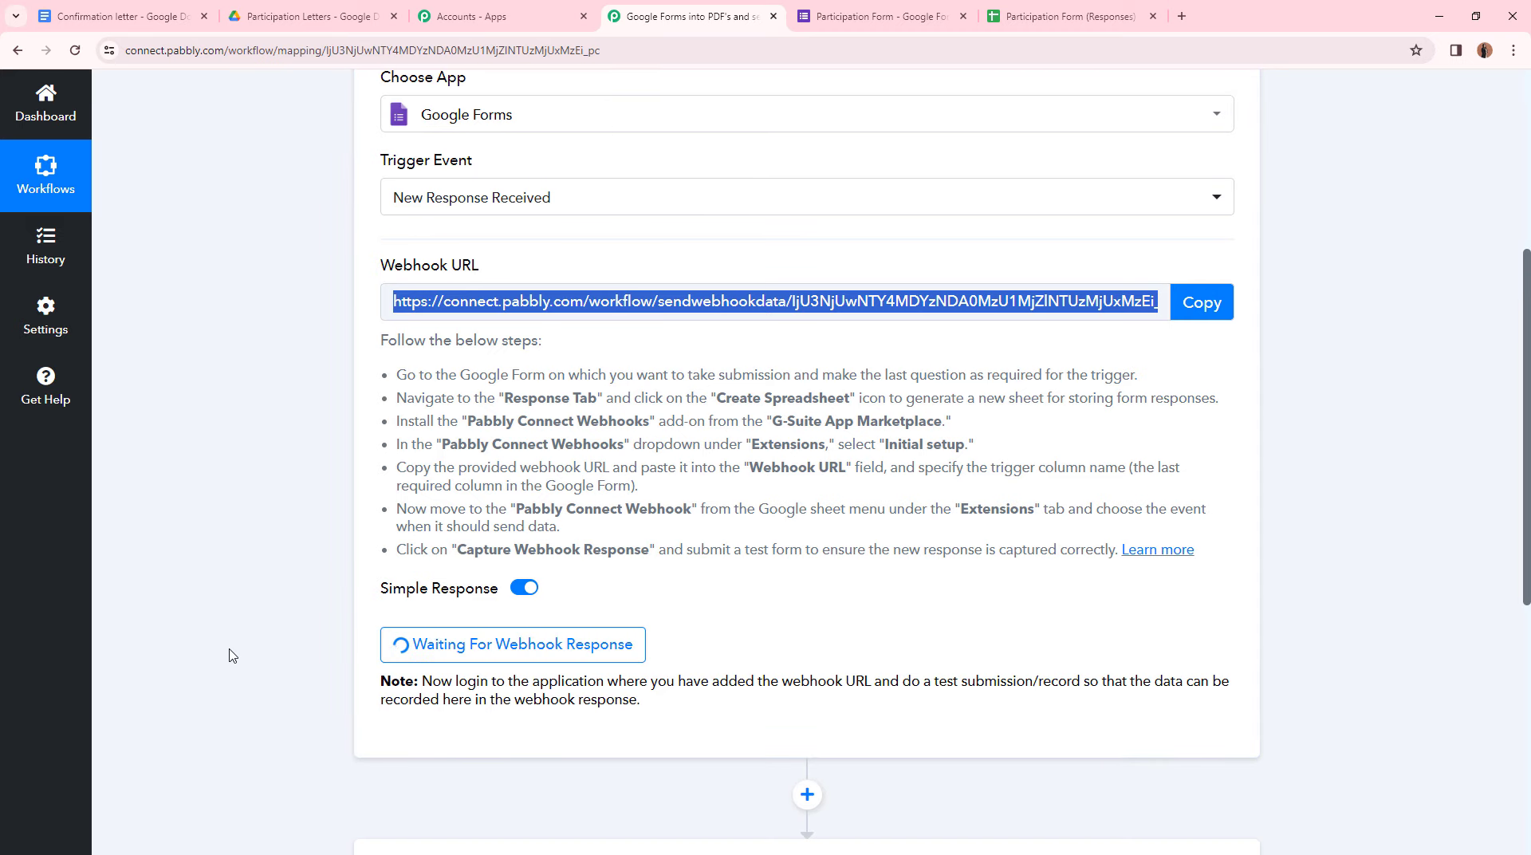
pyautogui.scroll(3, 938, 644)
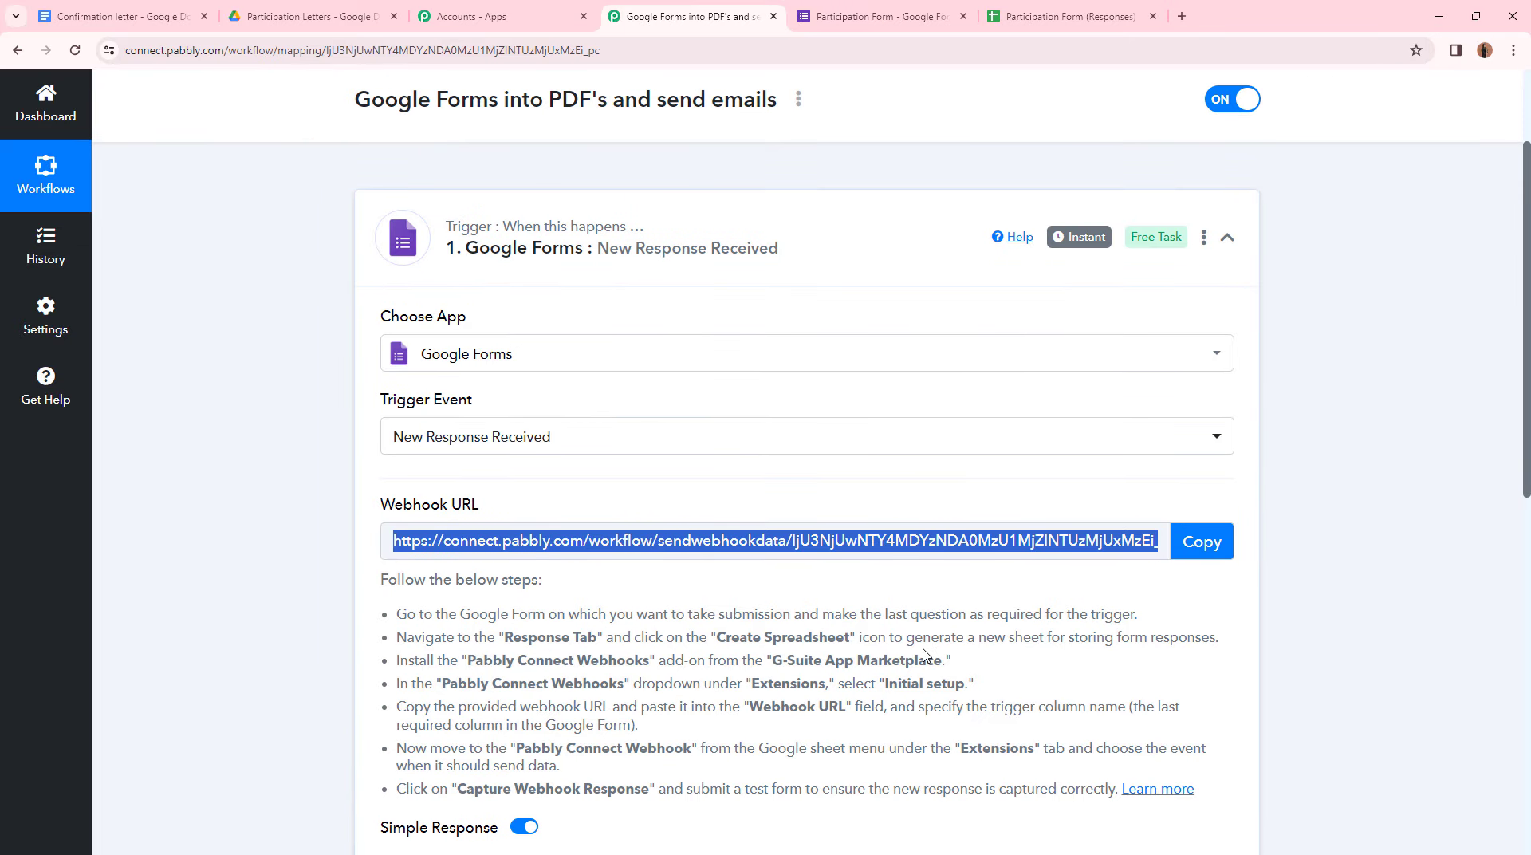
pyautogui.scroll(-3, 925, 653)
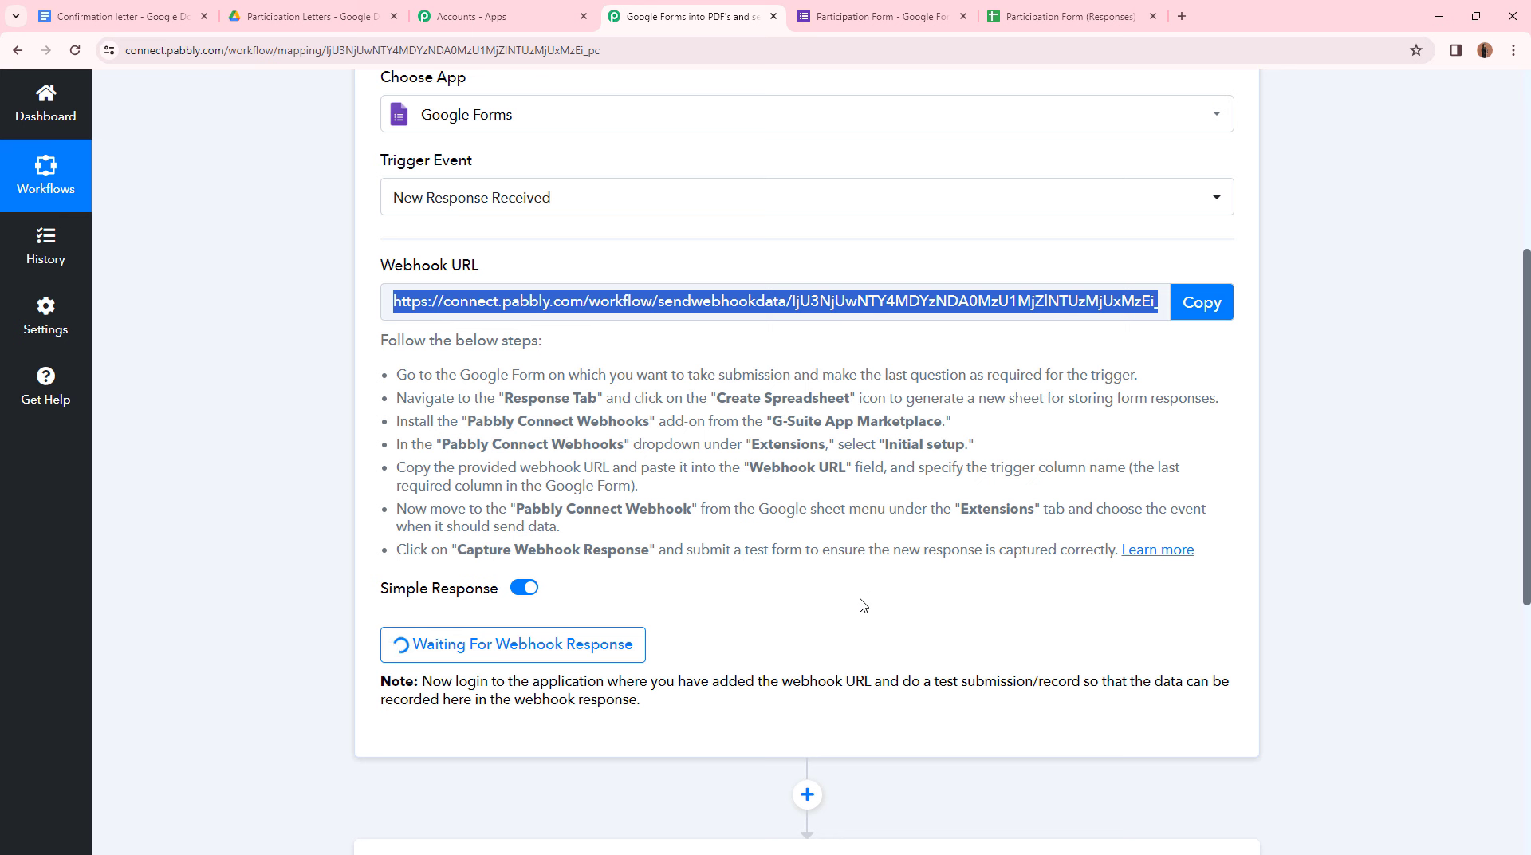
# - Copy the Participation Form's shareable link and open the live form in a new tab
pyautogui.click(910, 5)
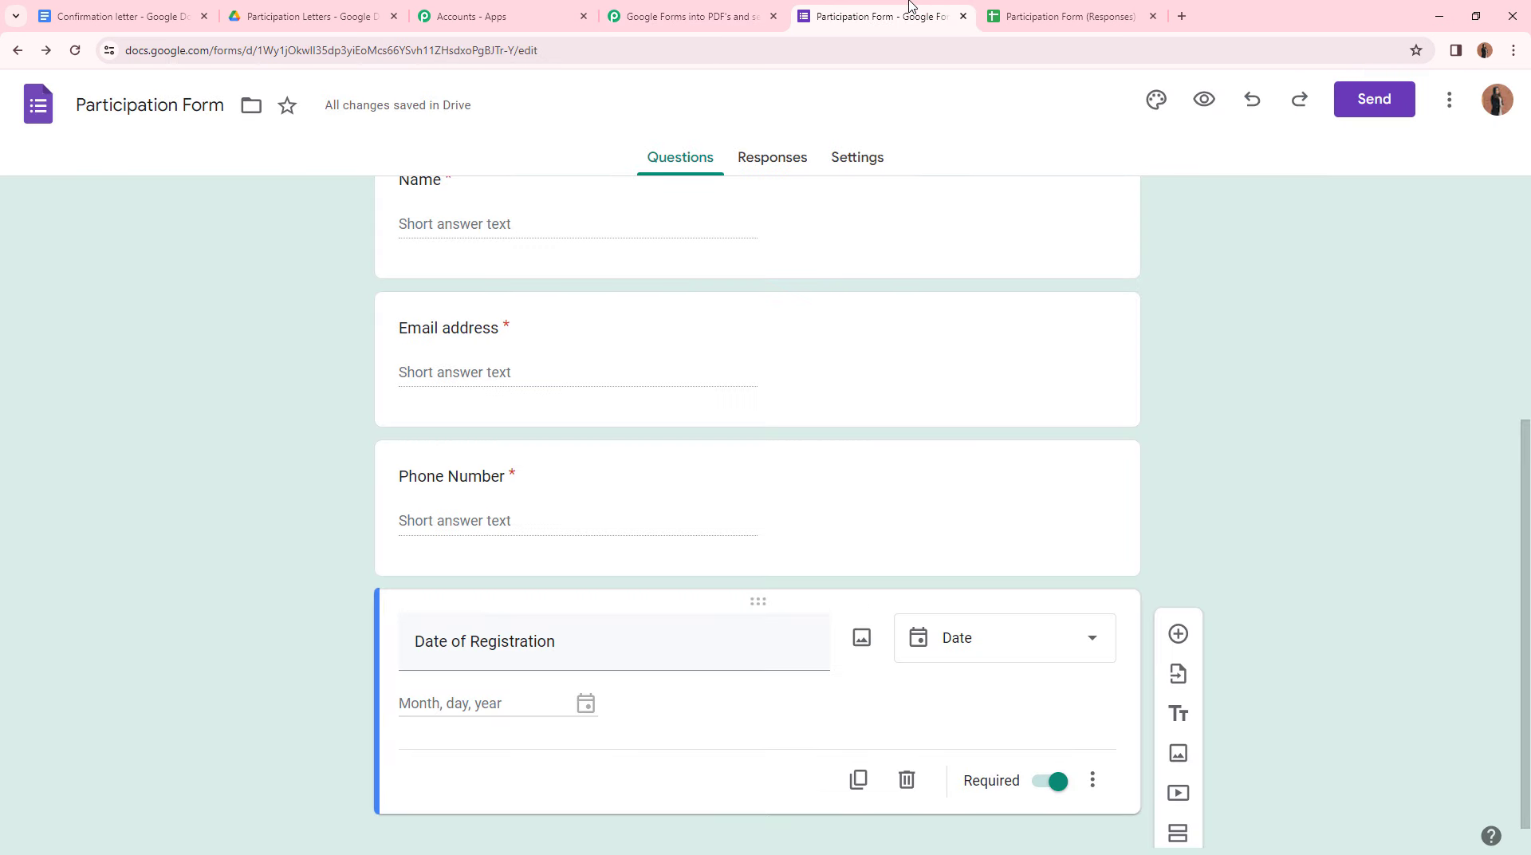
pyautogui.click(1391, 93)
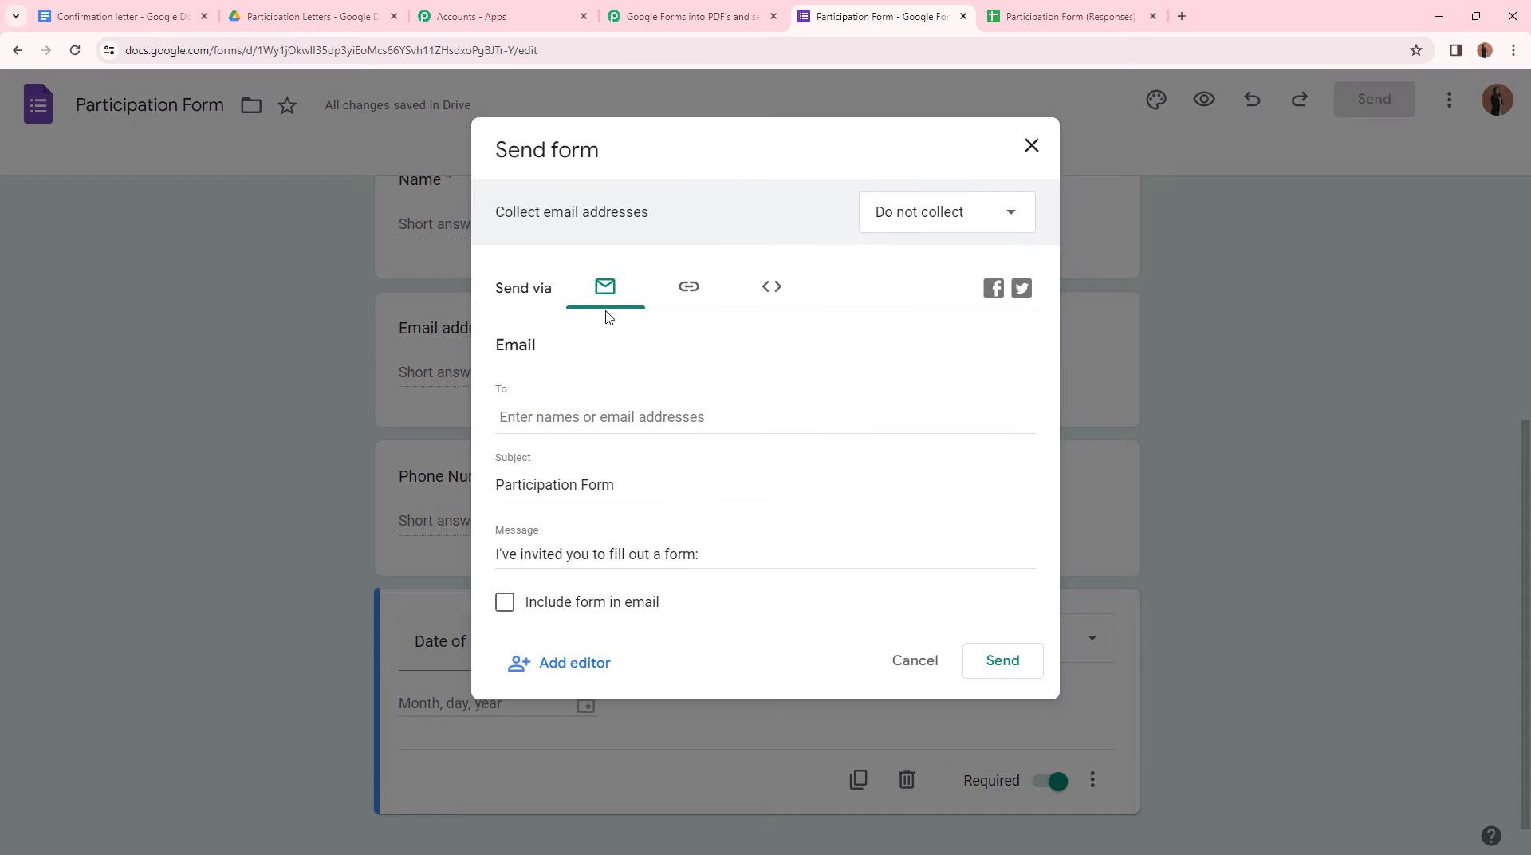
pyautogui.click(701, 298)
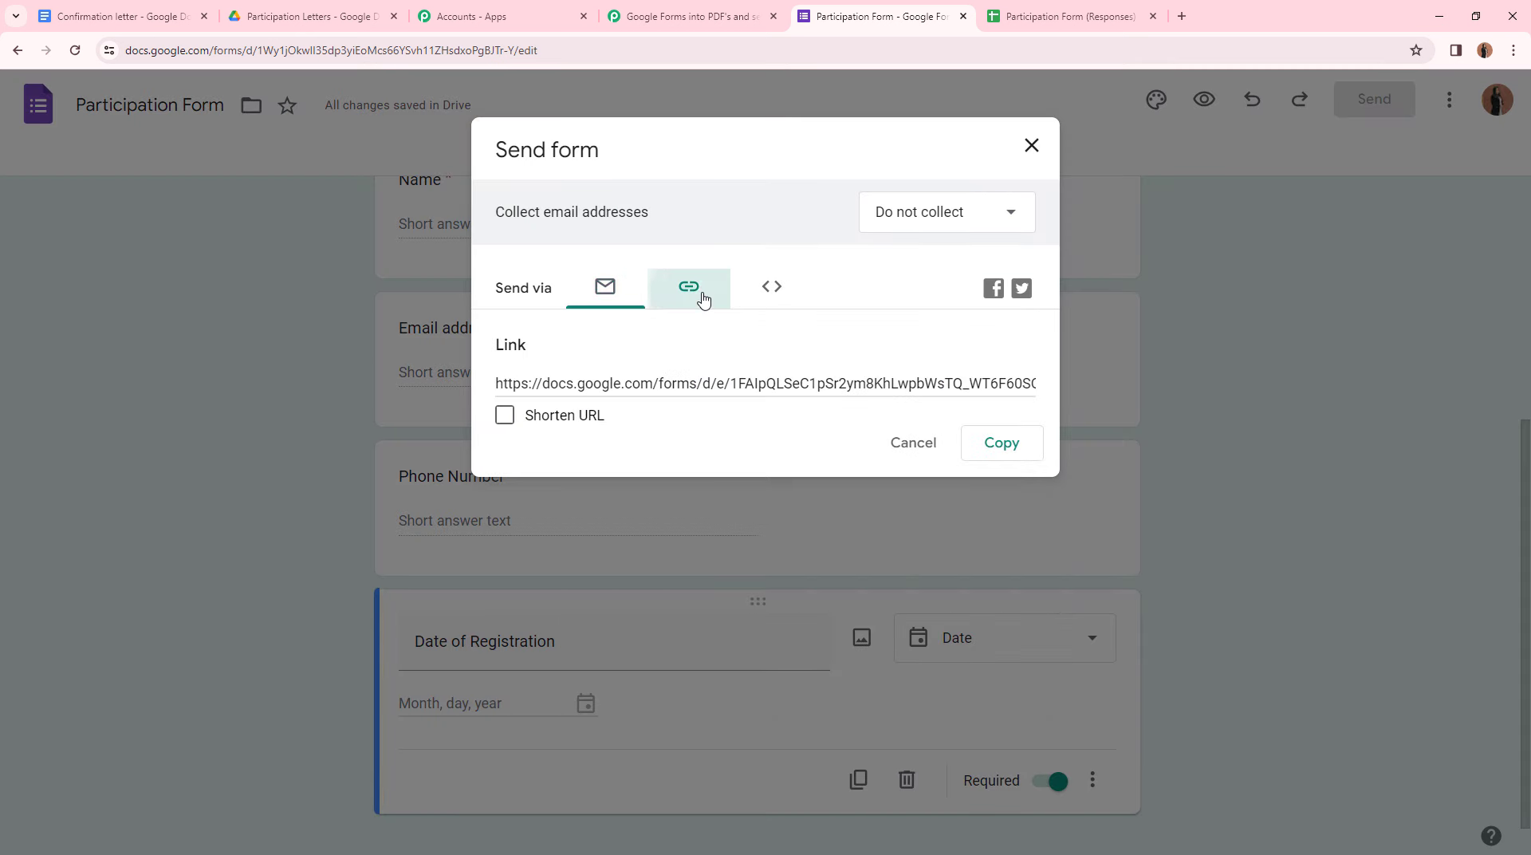
pyautogui.click(1017, 453)
pyautogui.click(1031, 146)
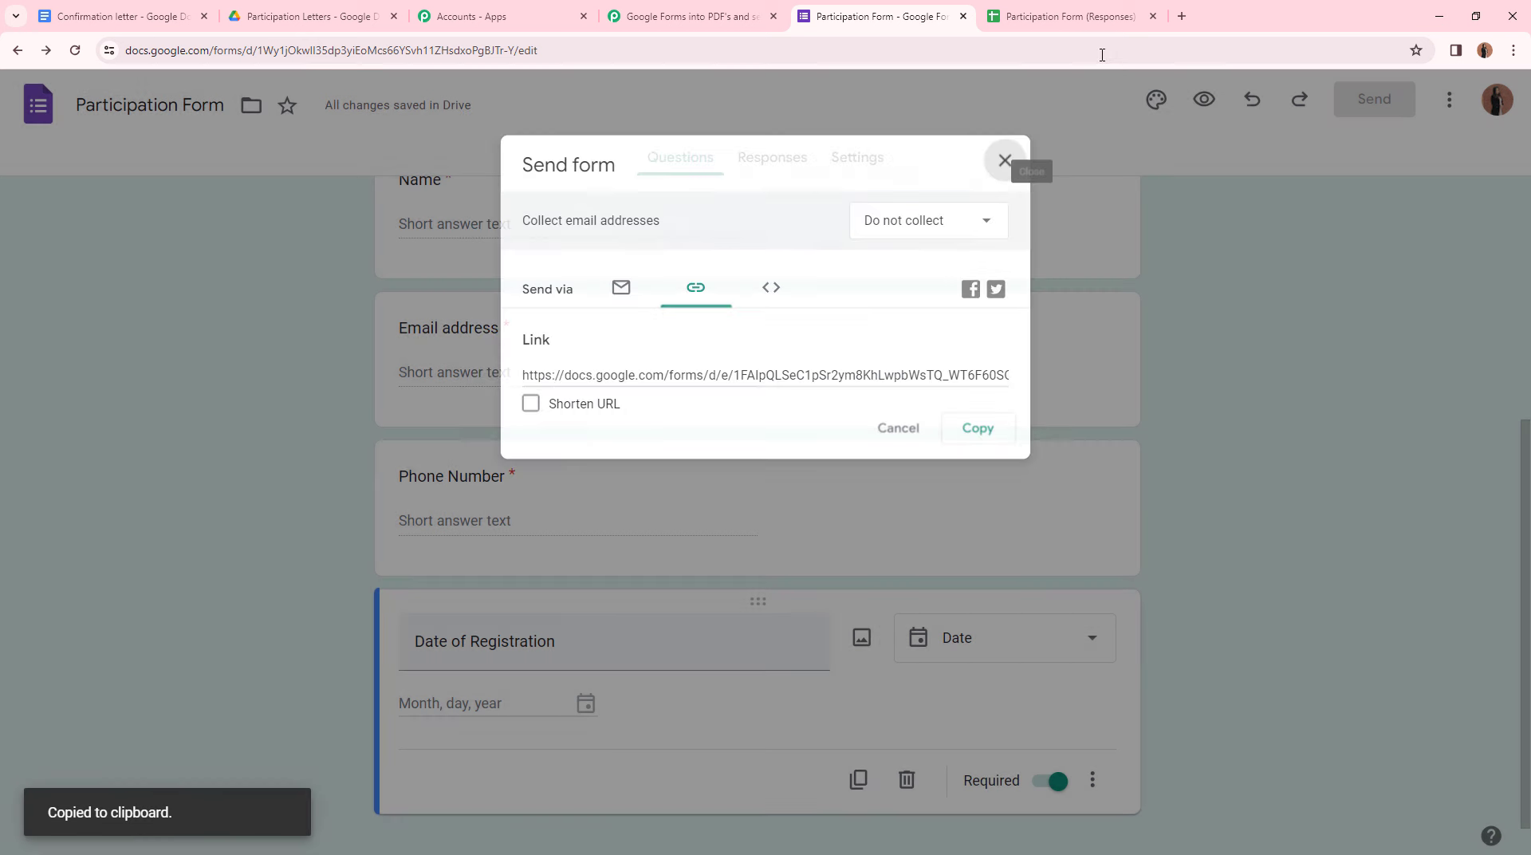
pyautogui.click(1182, 16)
pyautogui.hotkey('ctrl', 'v')
pyautogui.press('Return')
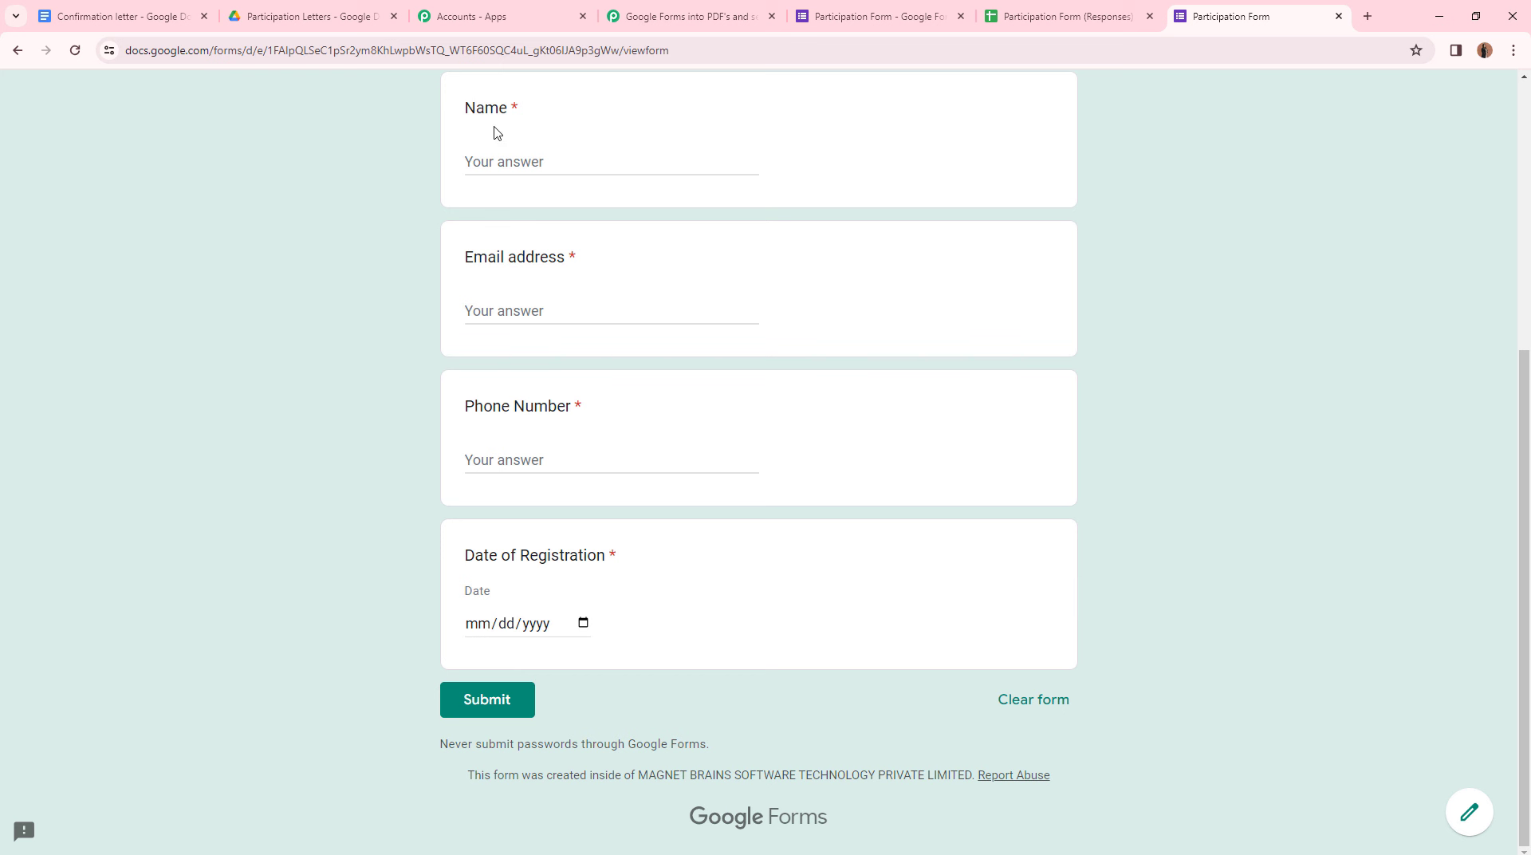
# - Fill in a test name, phone number and registration date January 16, 2024, then submit
pyautogui.click(530, 157)
pyautogui.write('g')
pyautogui.press('BackSpace')
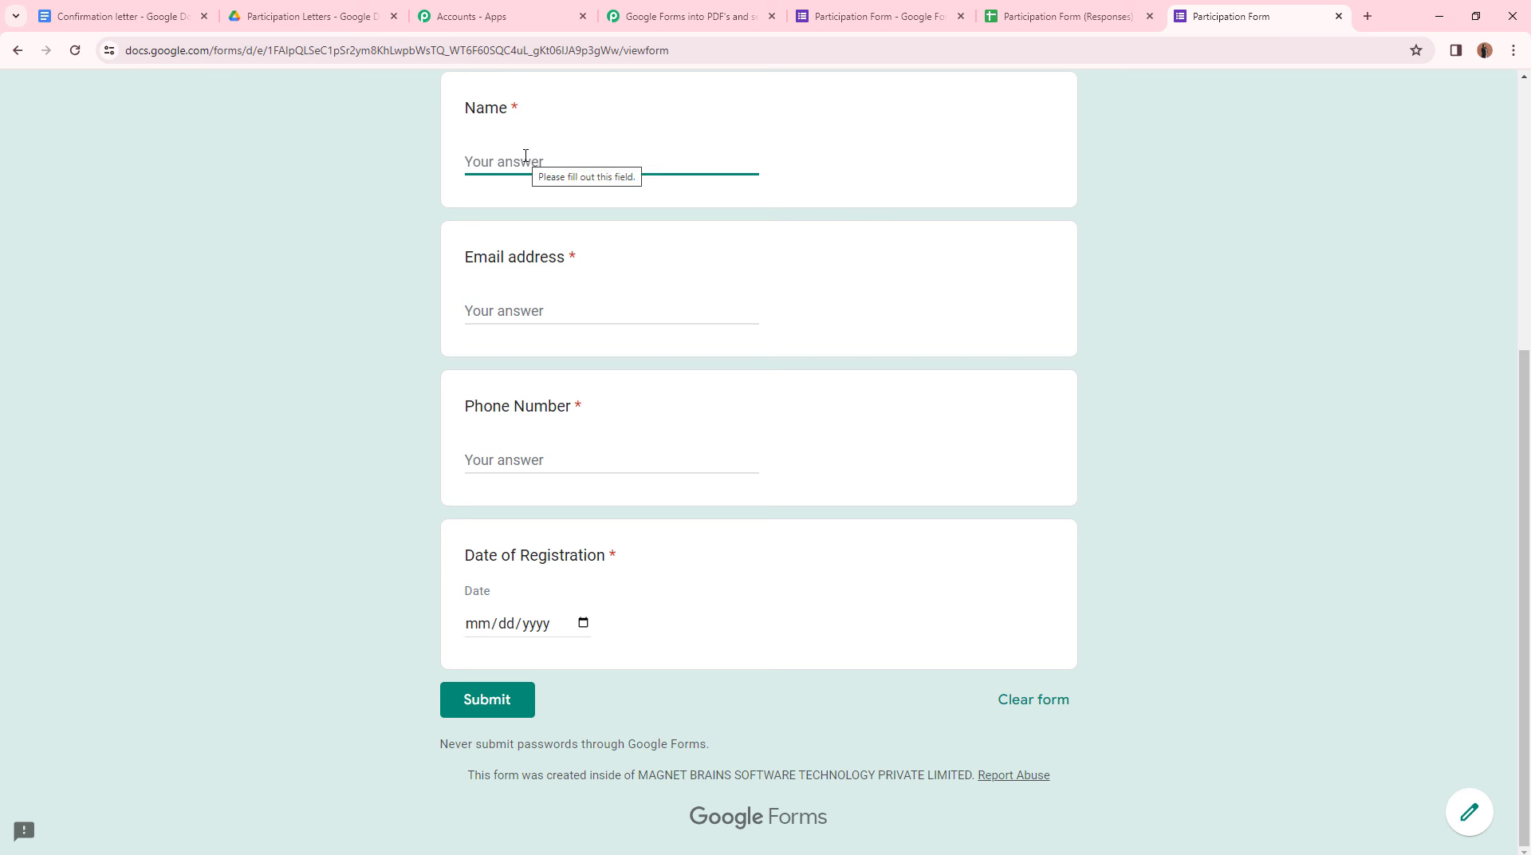
pyautogui.write('Dummy User')
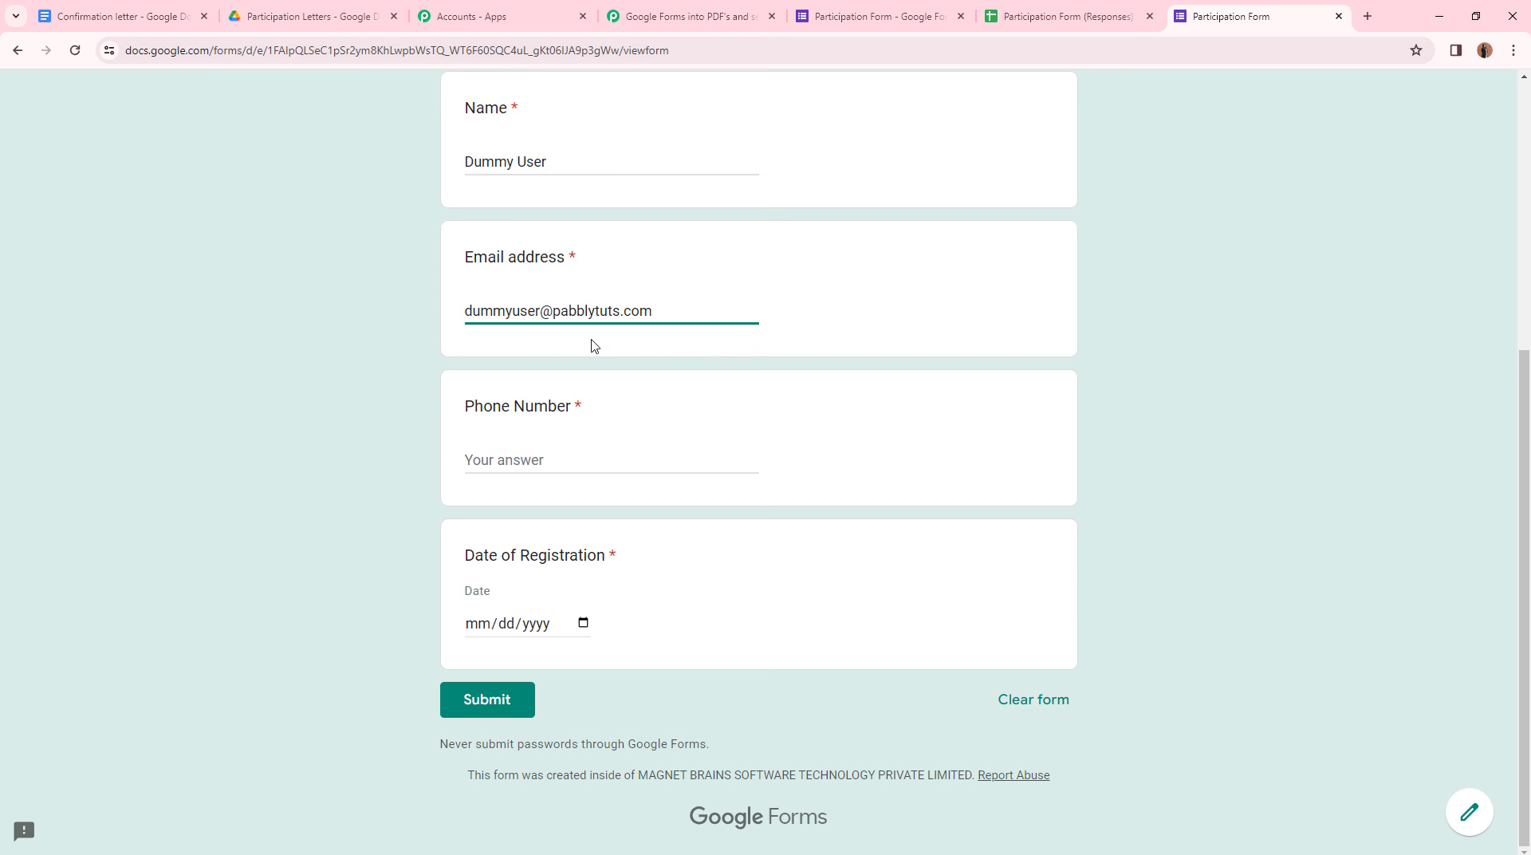
pyautogui.click(597, 468)
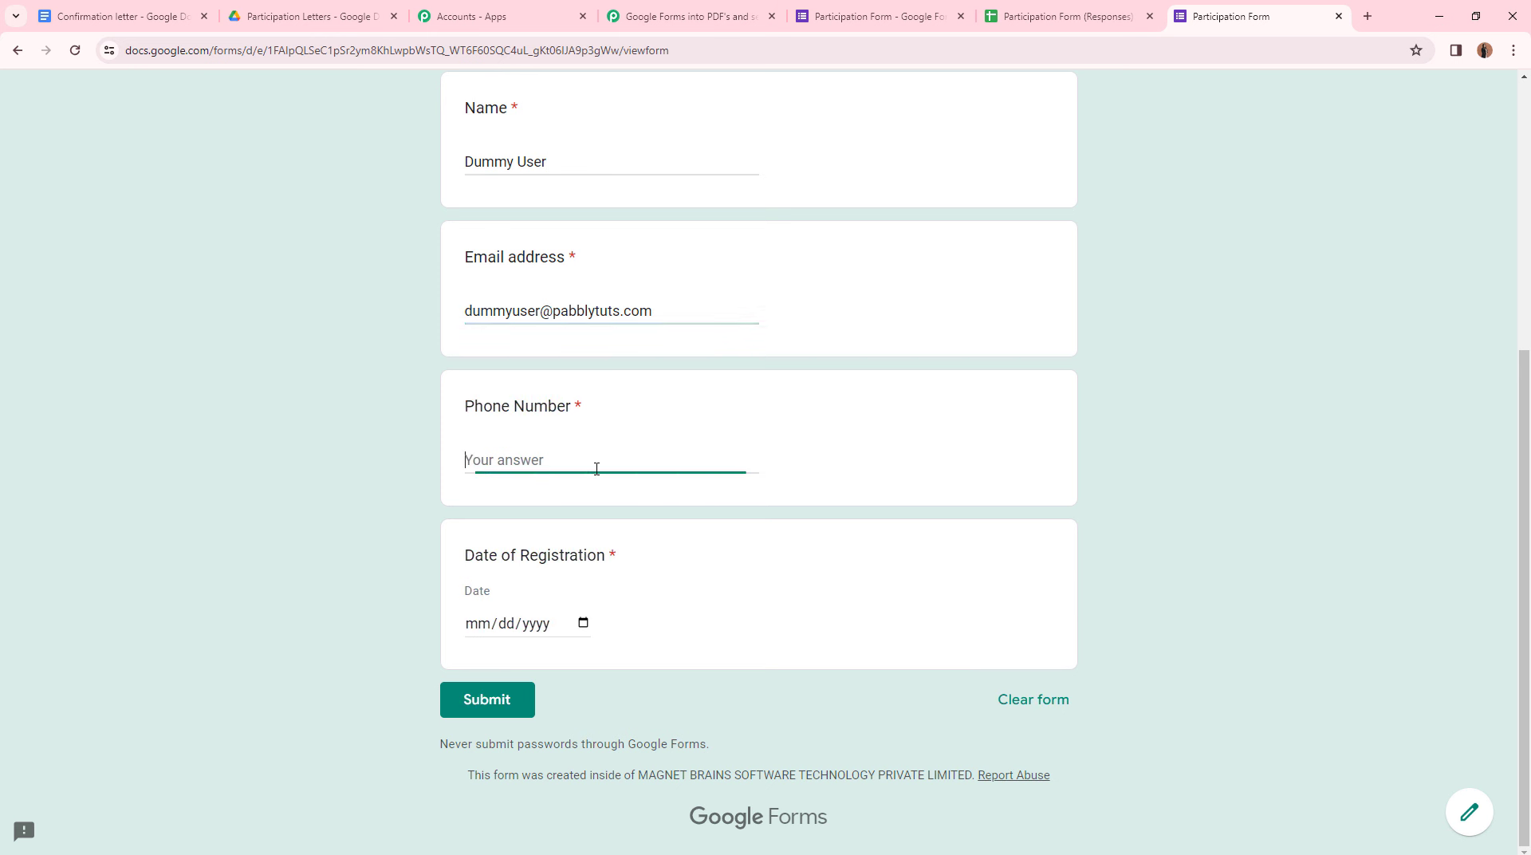
pyautogui.click(583, 623)
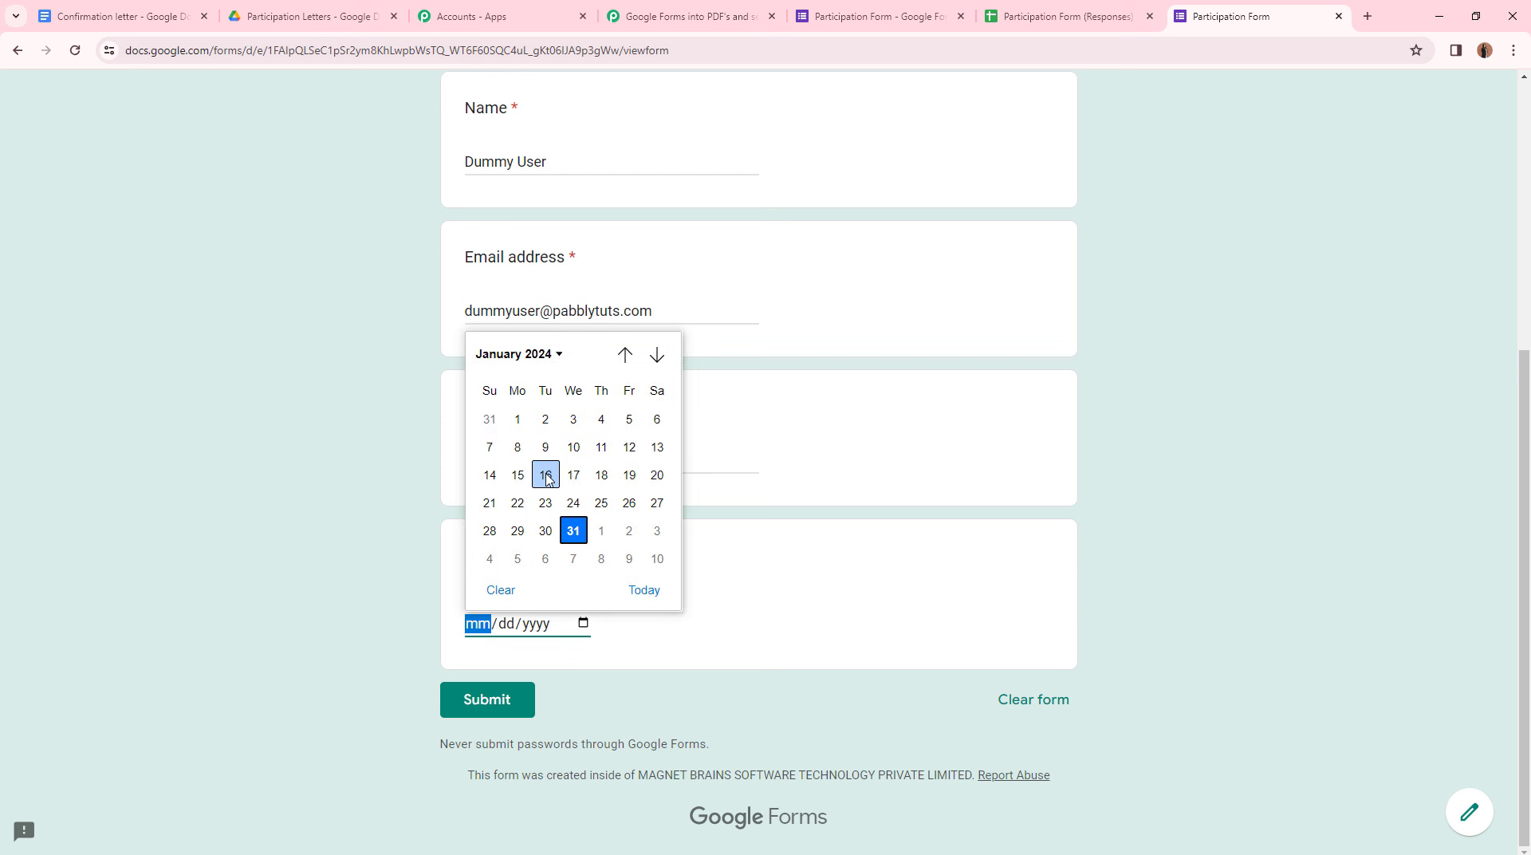
pyautogui.click(543, 472)
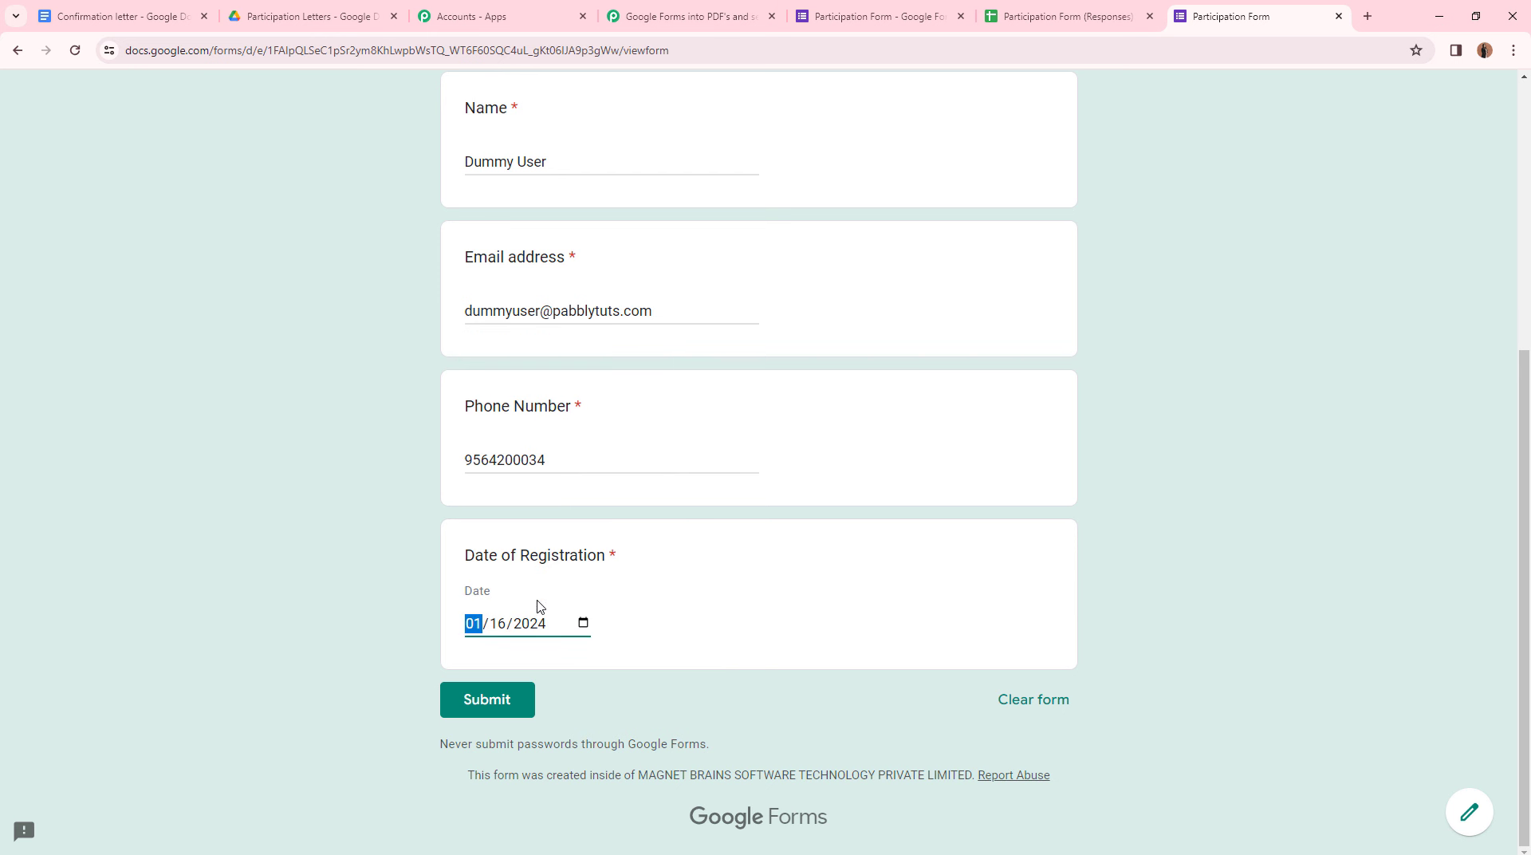
pyautogui.click(502, 700)
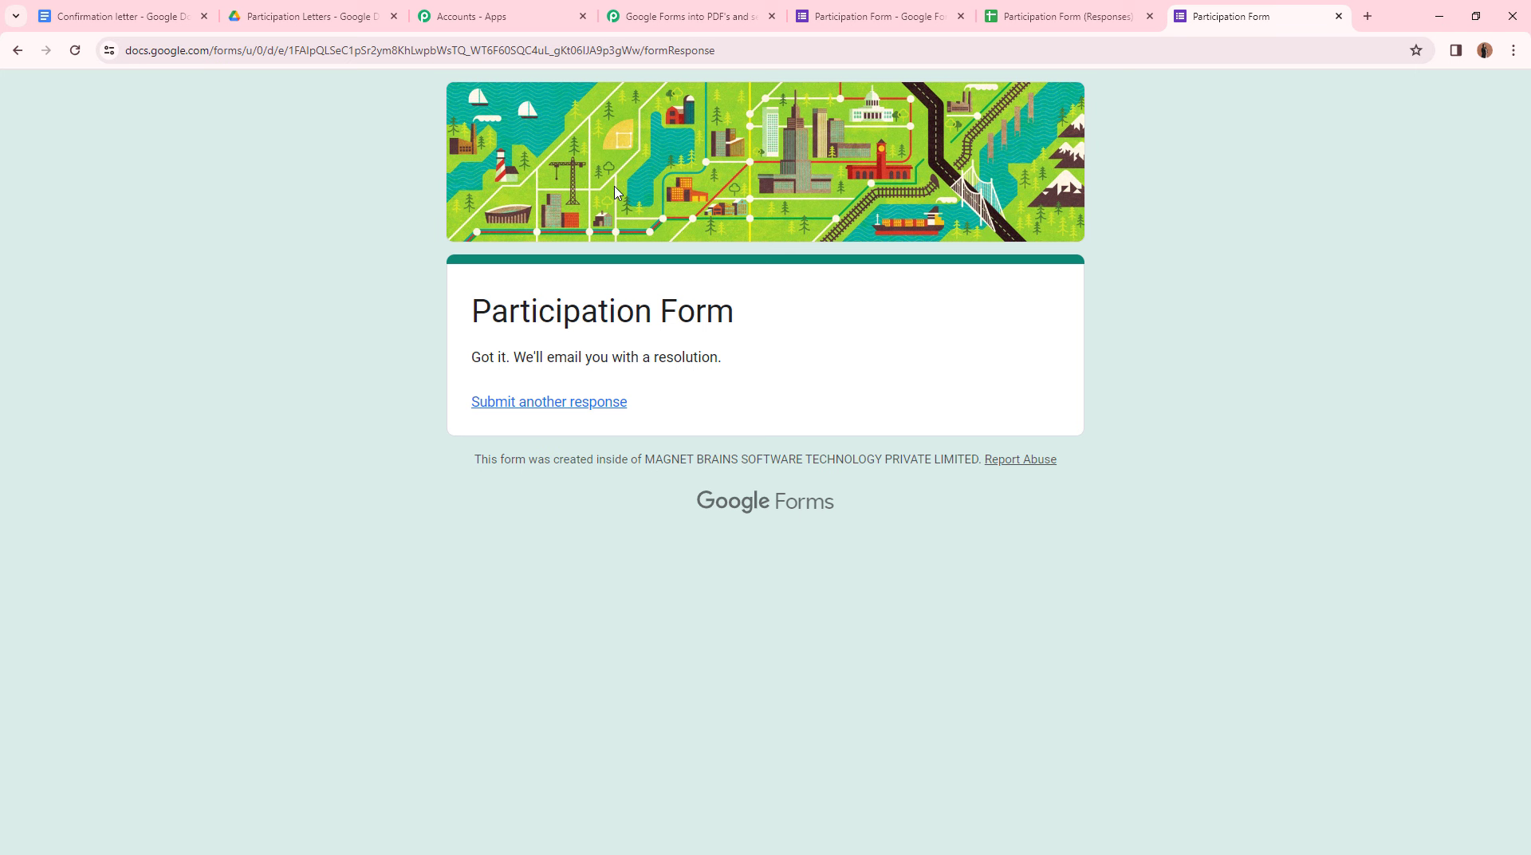
# - Return to the workflow and review the response captured by the Google Forms trigger
pyautogui.click(675, 27)
pyautogui.scroll(-5, 554, 542)
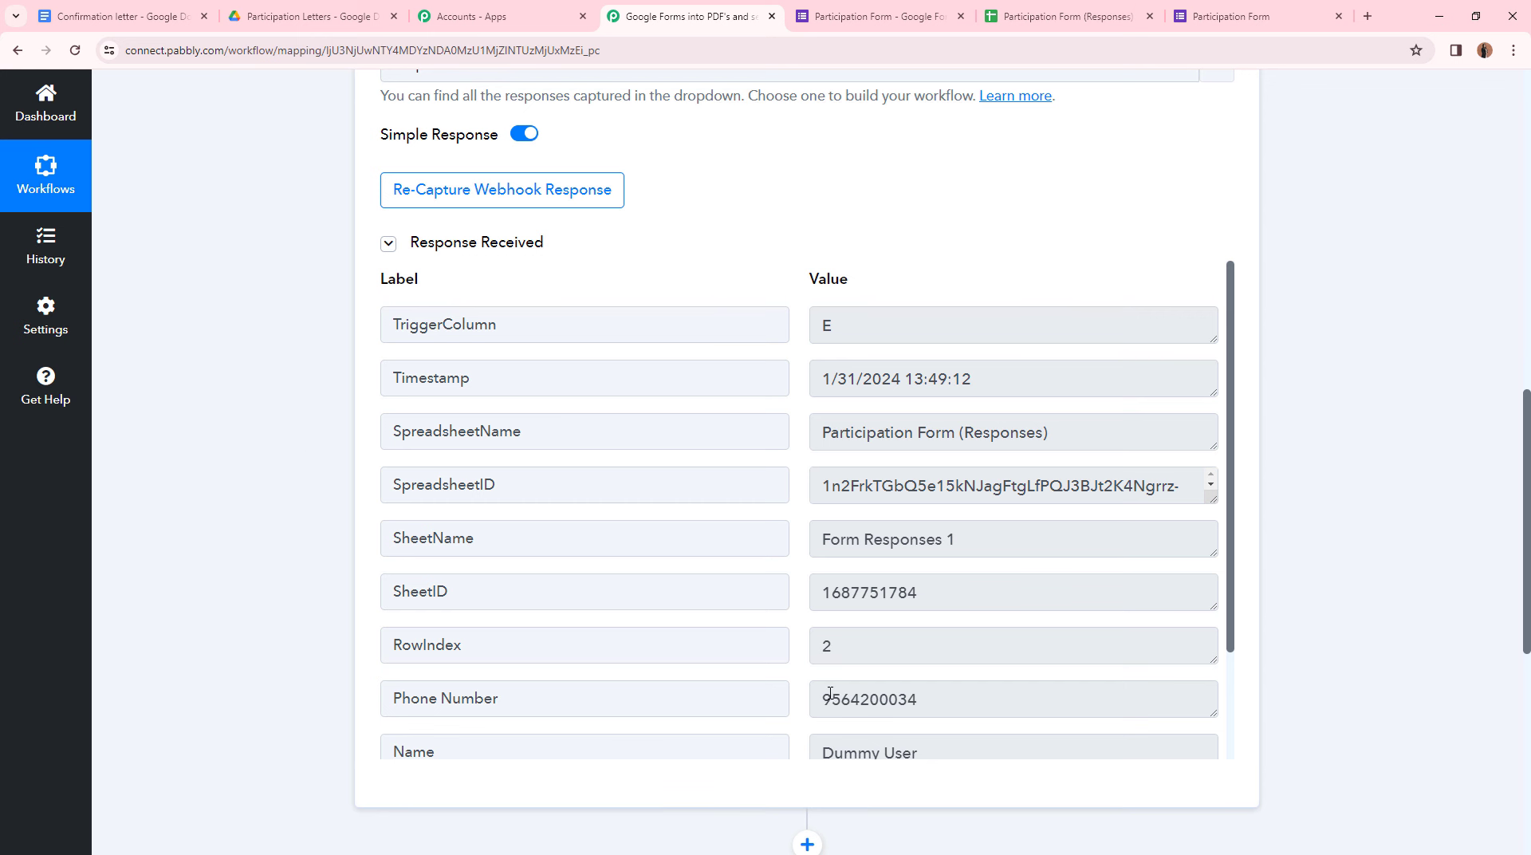
pyautogui.scroll(-4, 821, 572)
pyautogui.scroll(5, 834, 543)
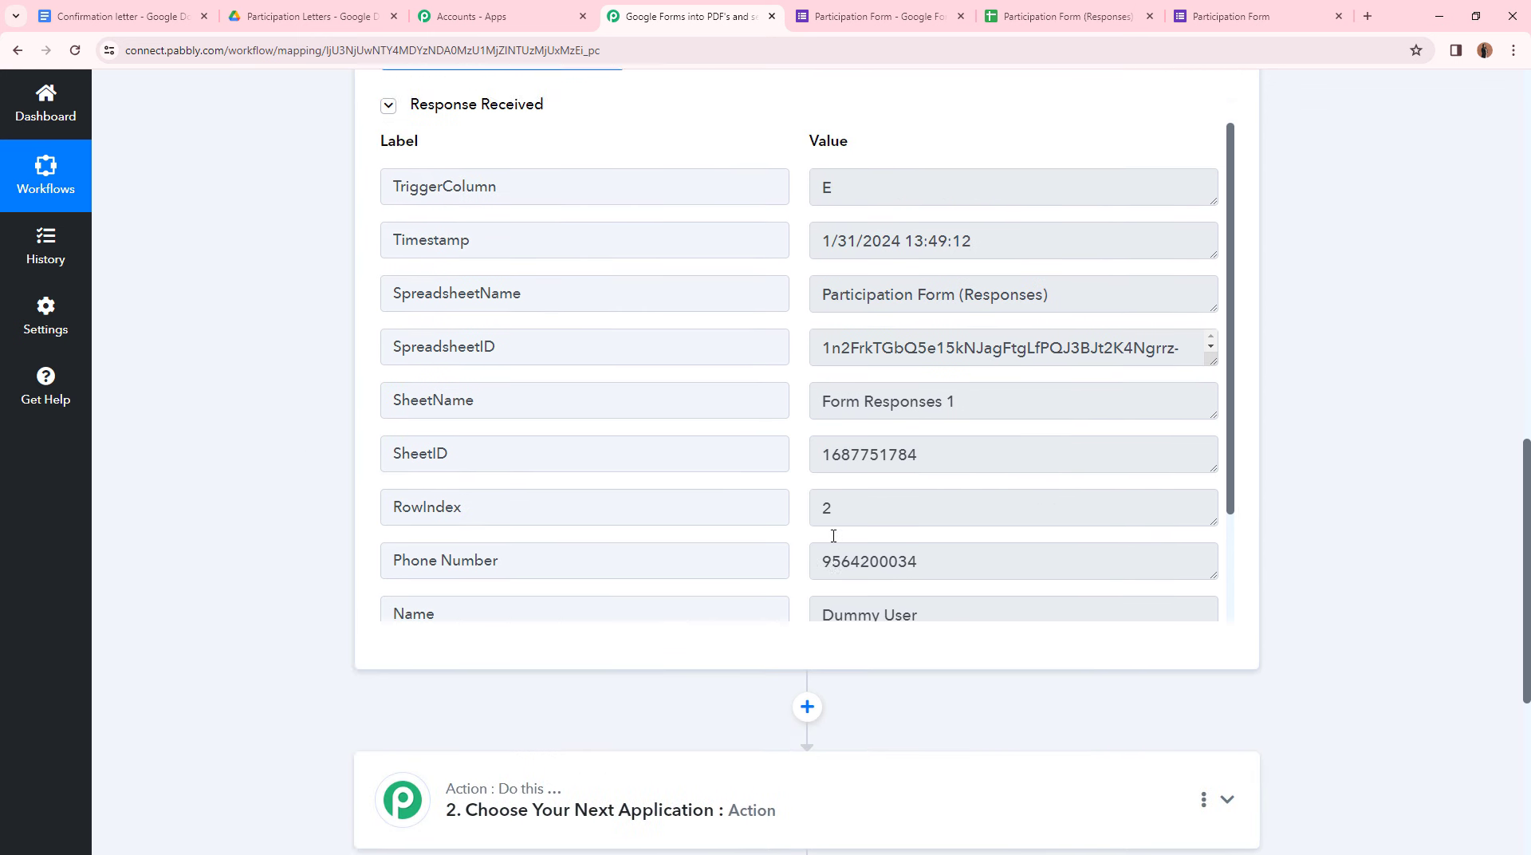
pyautogui.scroll(10, 769, 537)
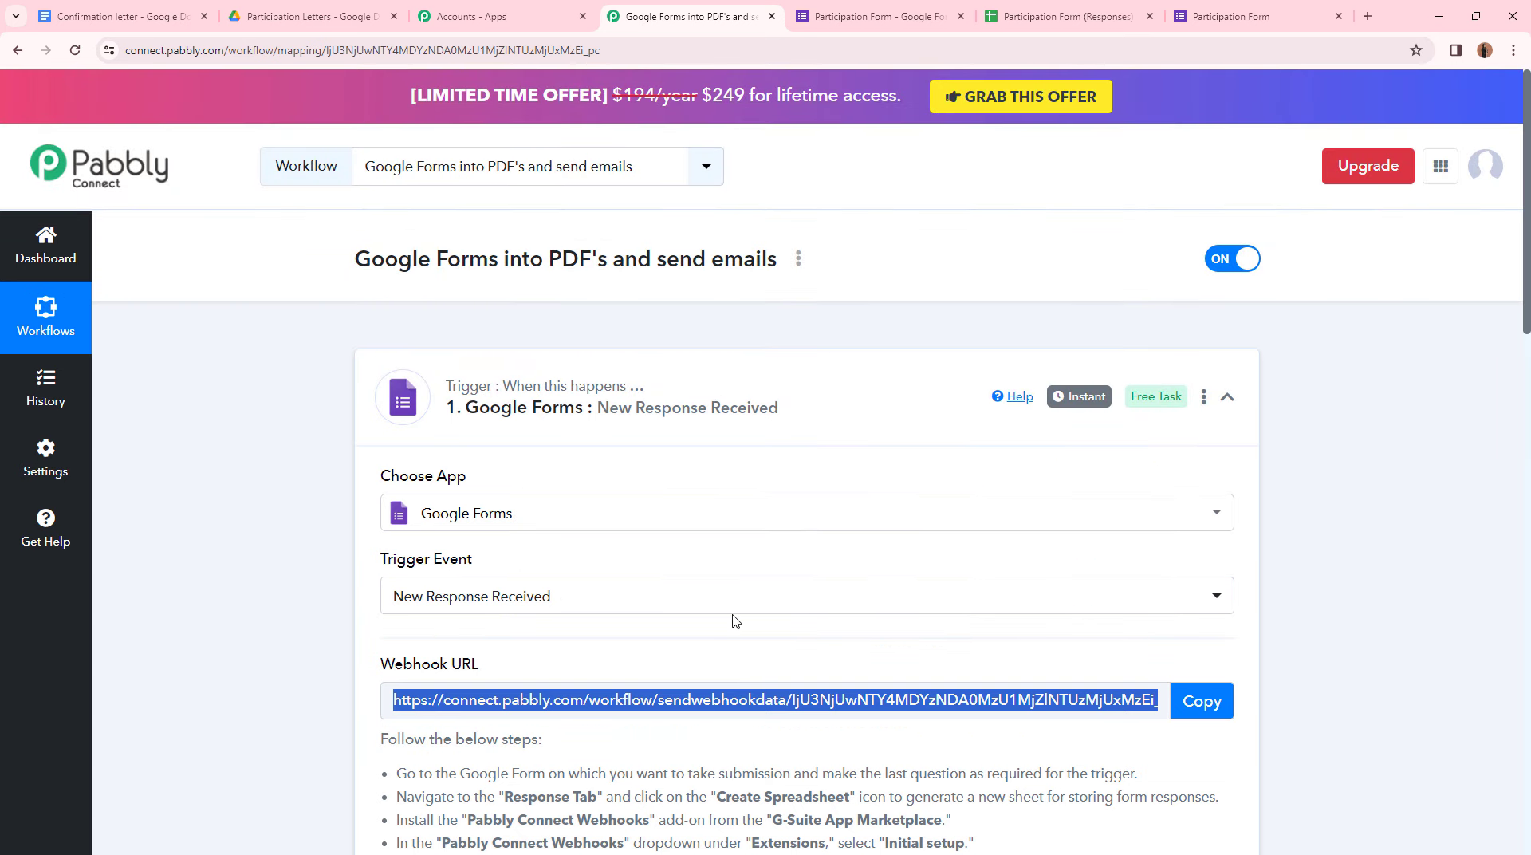
pyautogui.scroll(-5, 741, 618)
pyautogui.click(1272, 534)
pyautogui.scroll(-10, 1284, 543)
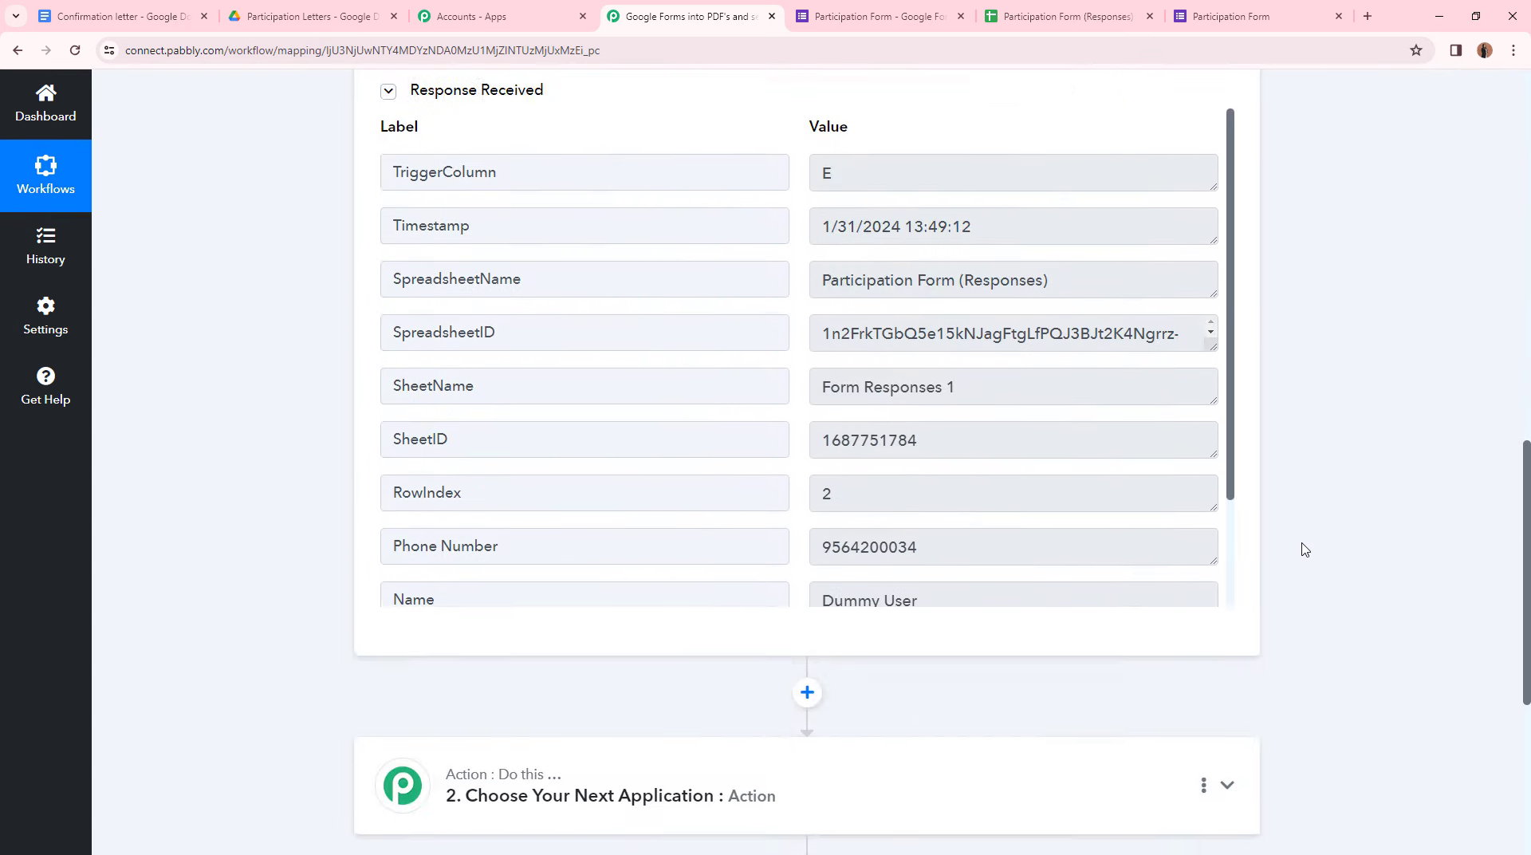
pyautogui.scroll(-3, 1304, 550)
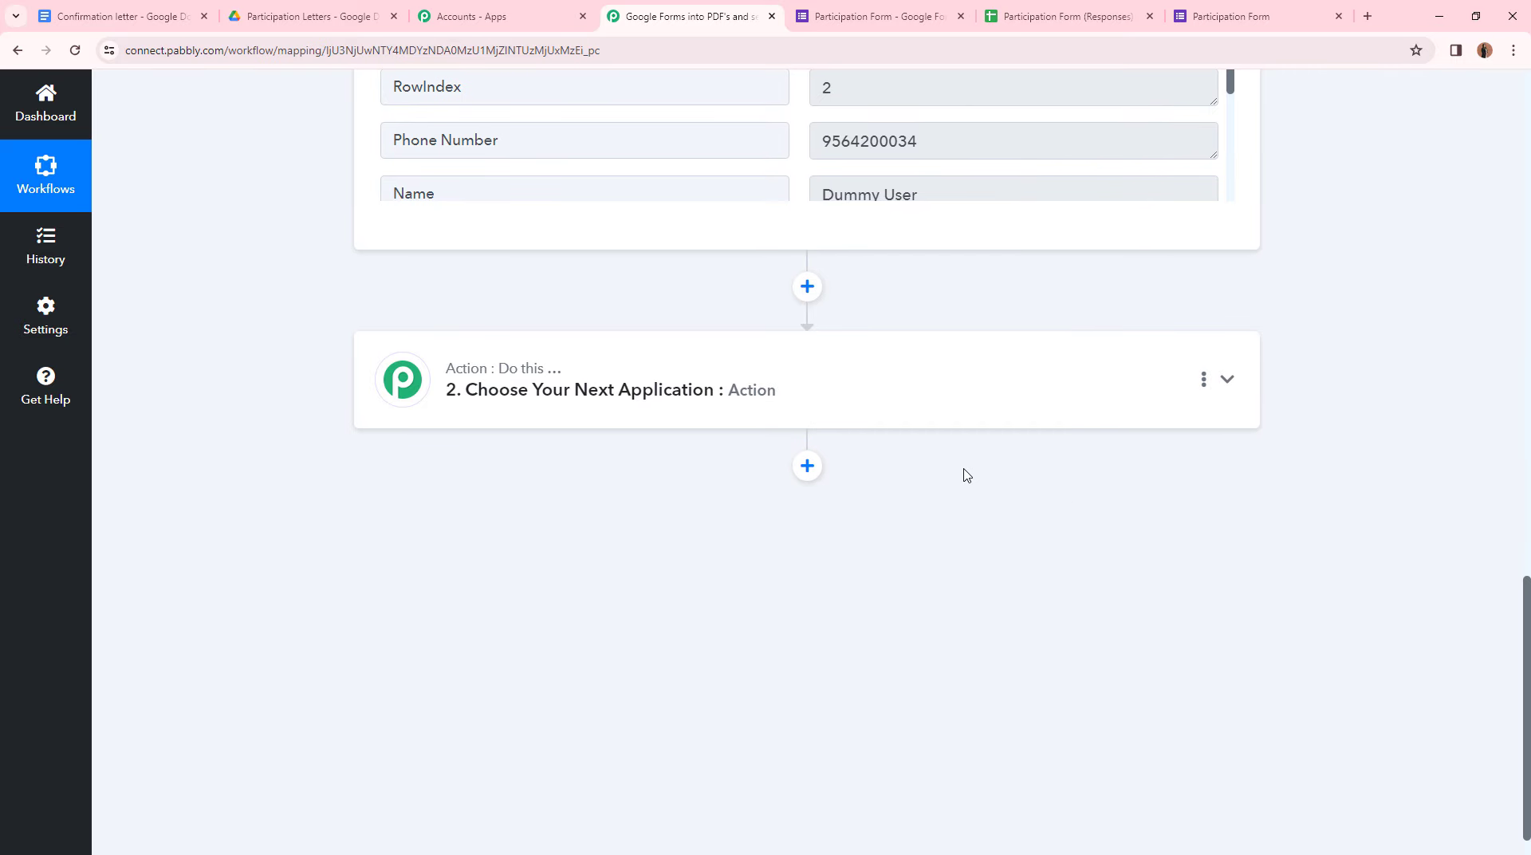
# - Set the second step to Google Docs with the Create Document from Template action
pyautogui.click(875, 409)
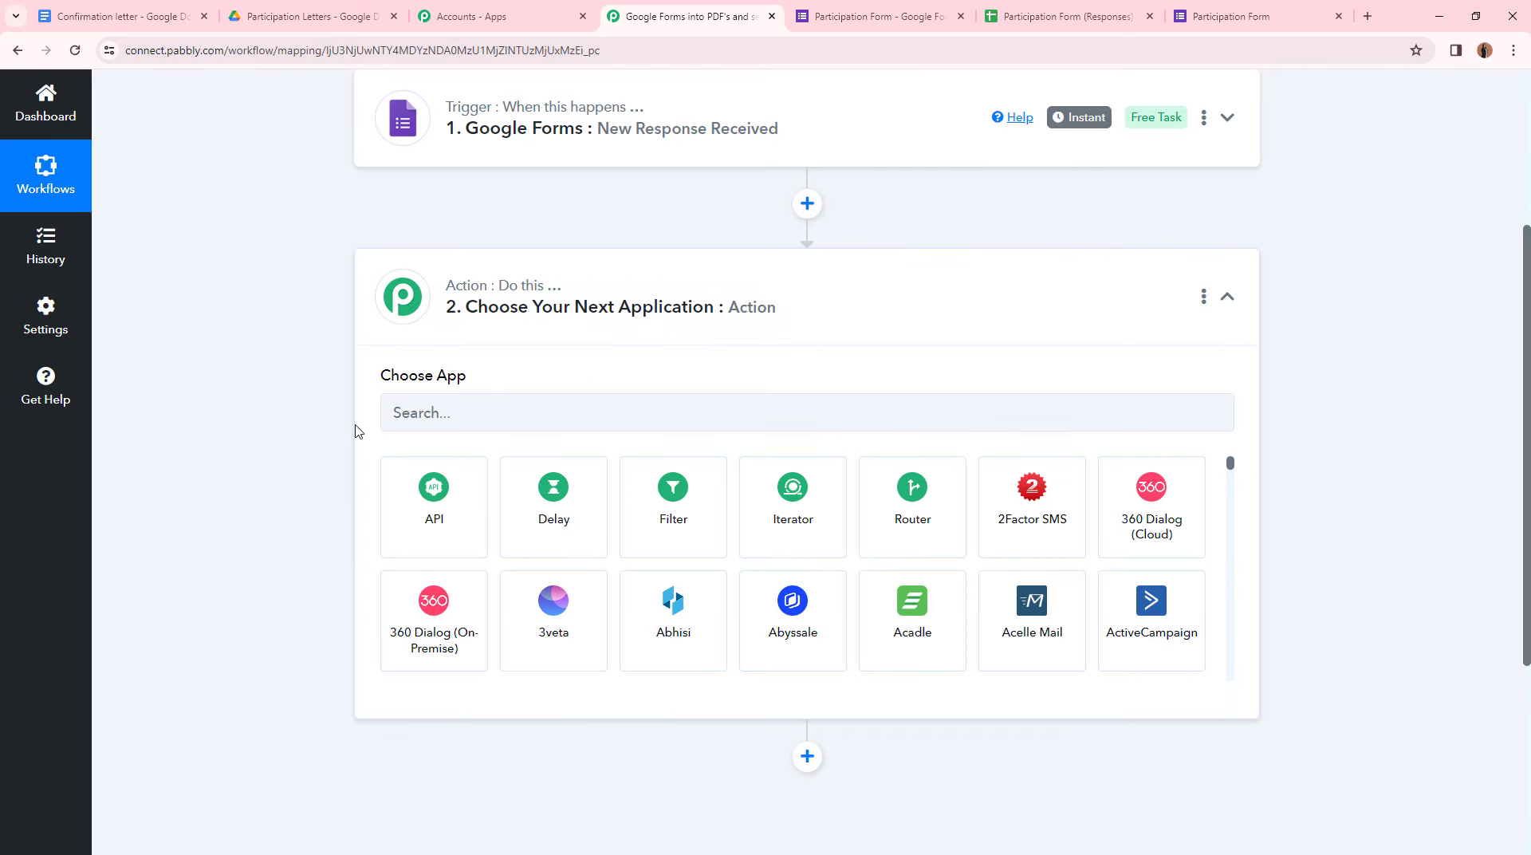
pyautogui.click(453, 408)
pyautogui.write('Google')
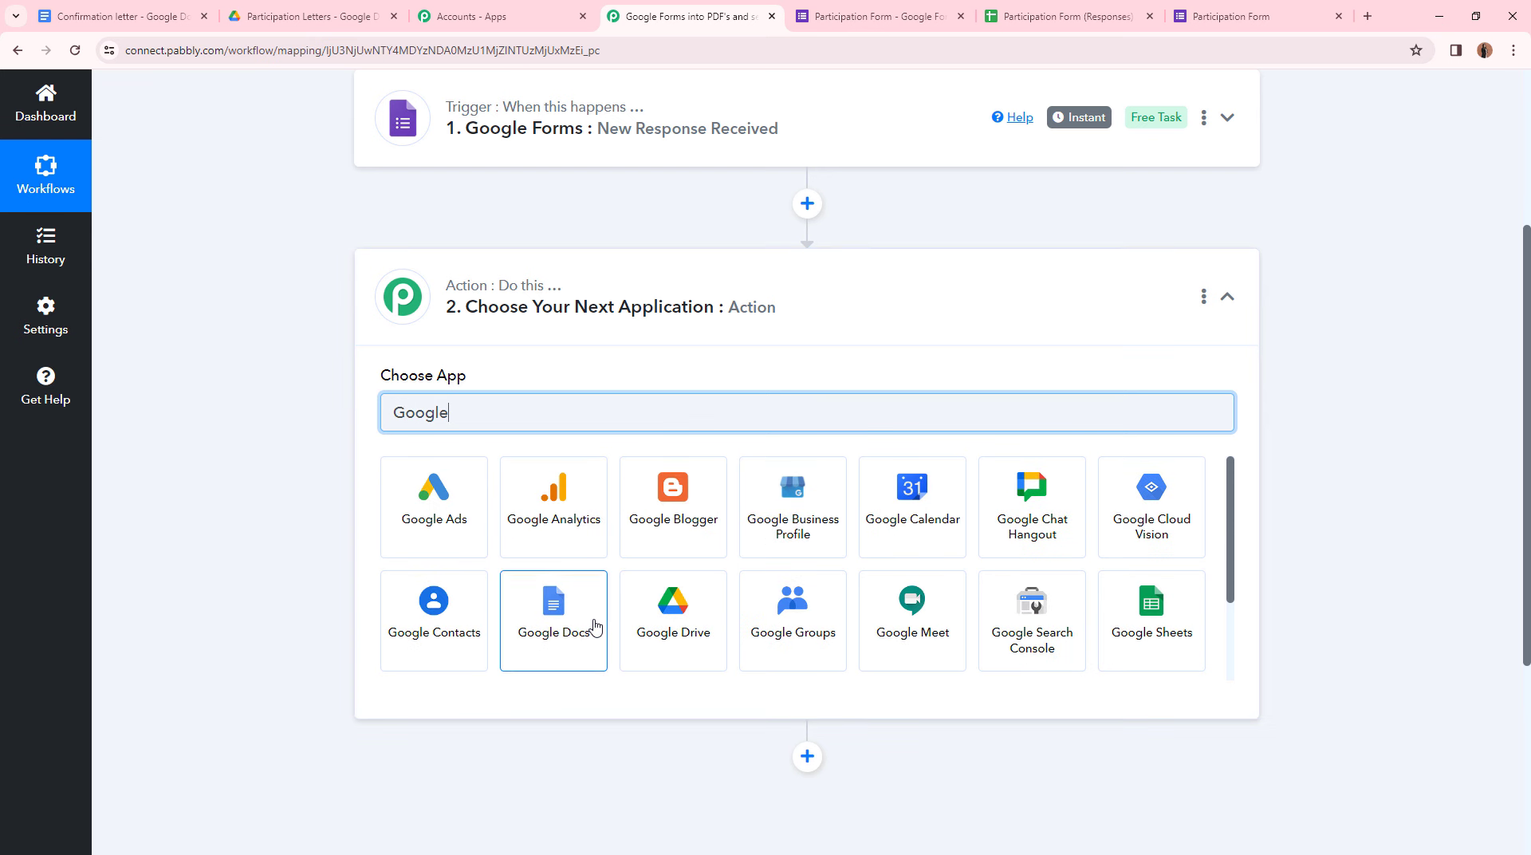
pyautogui.click(546, 580)
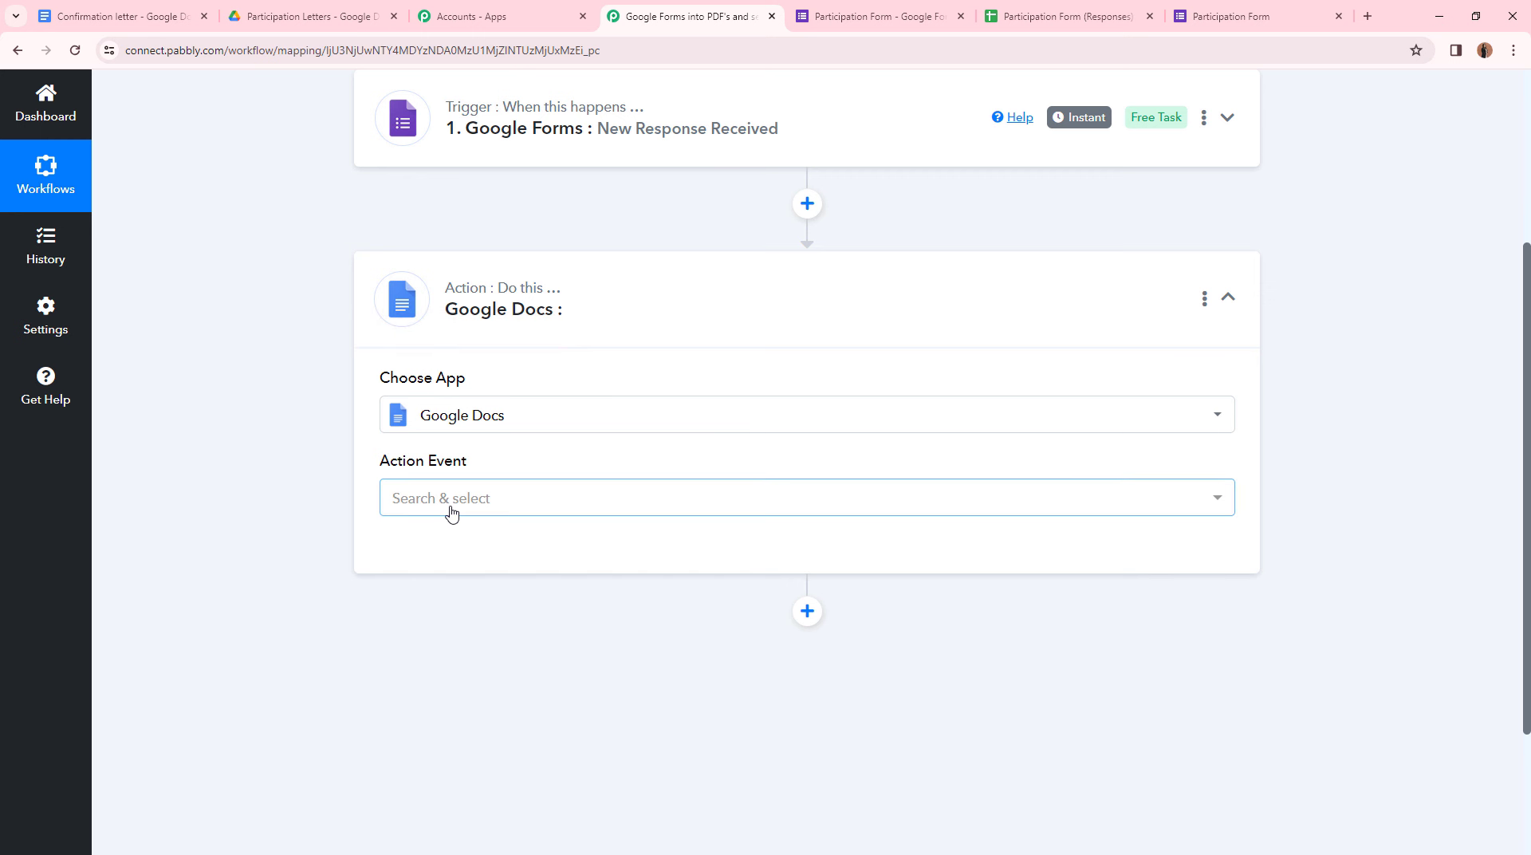
pyautogui.click(452, 514)
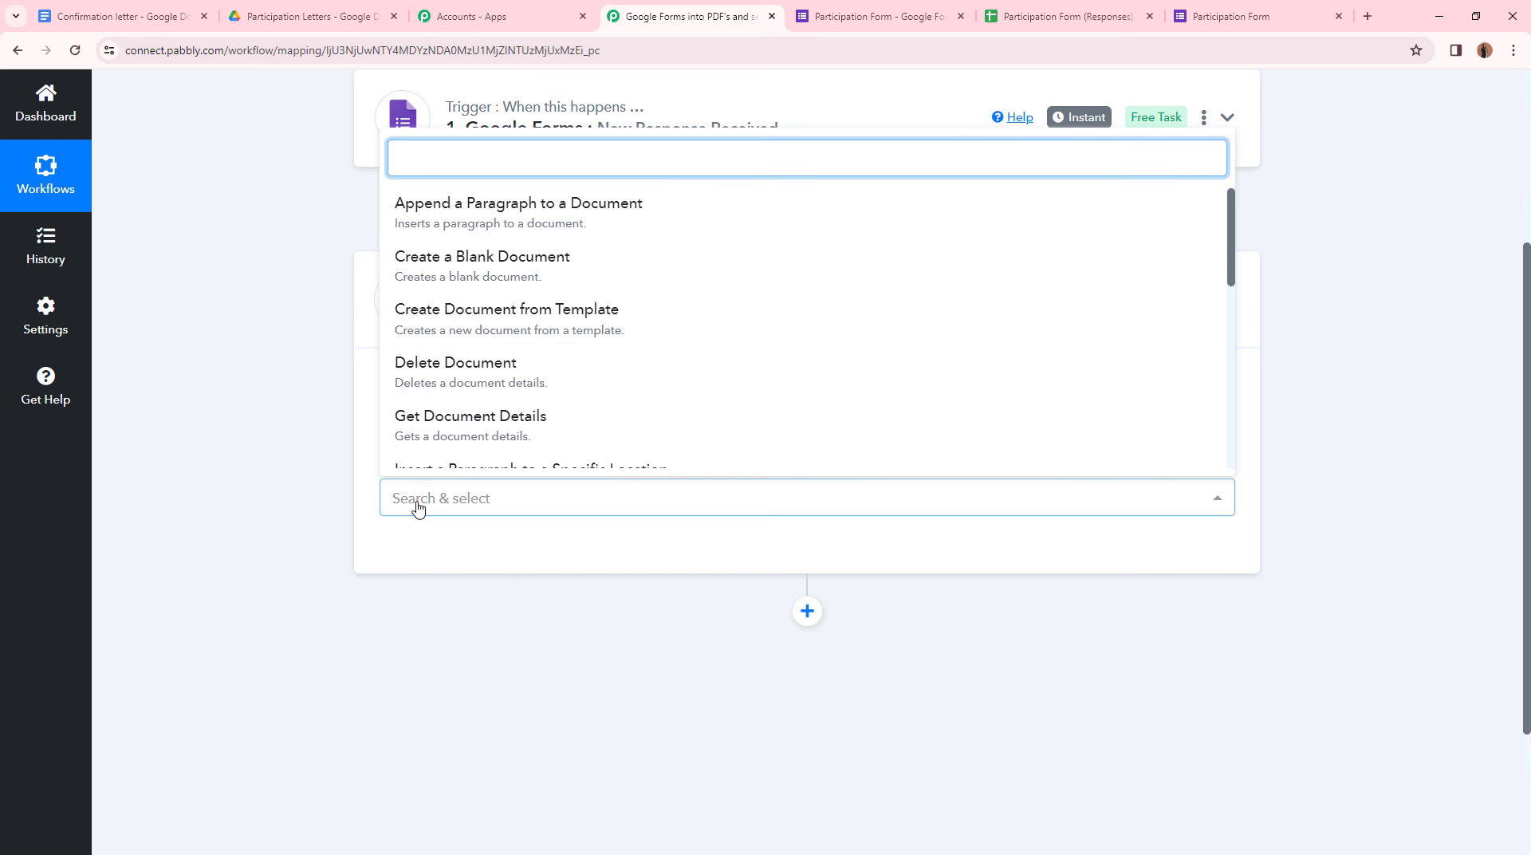
pyautogui.click(507, 333)
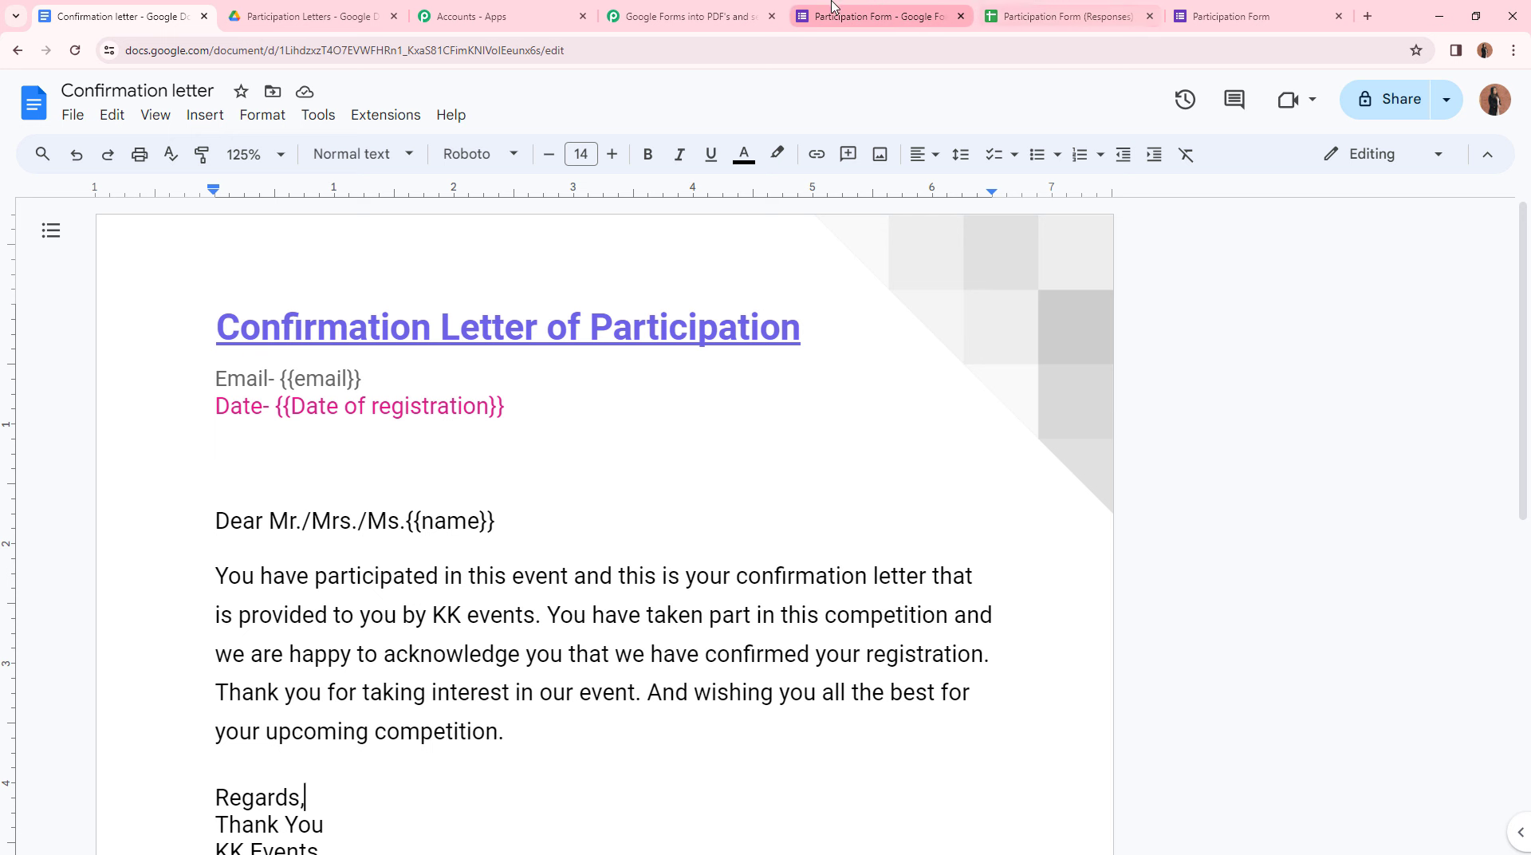
# - Add a new Google Docs connection by signing in with Google and allowing access
pyautogui.click(628, 16)
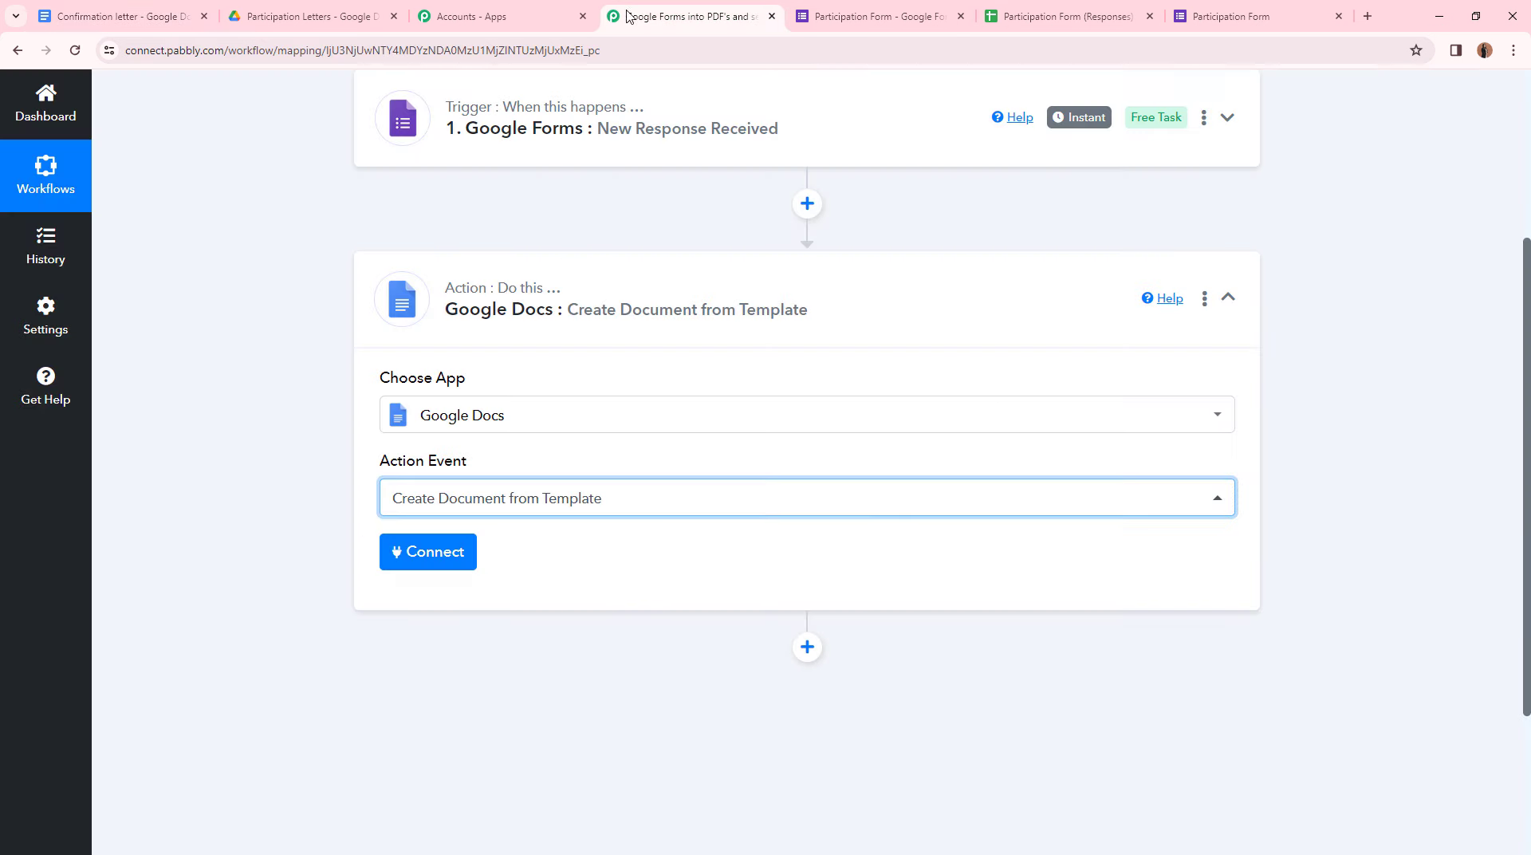
pyautogui.click(454, 562)
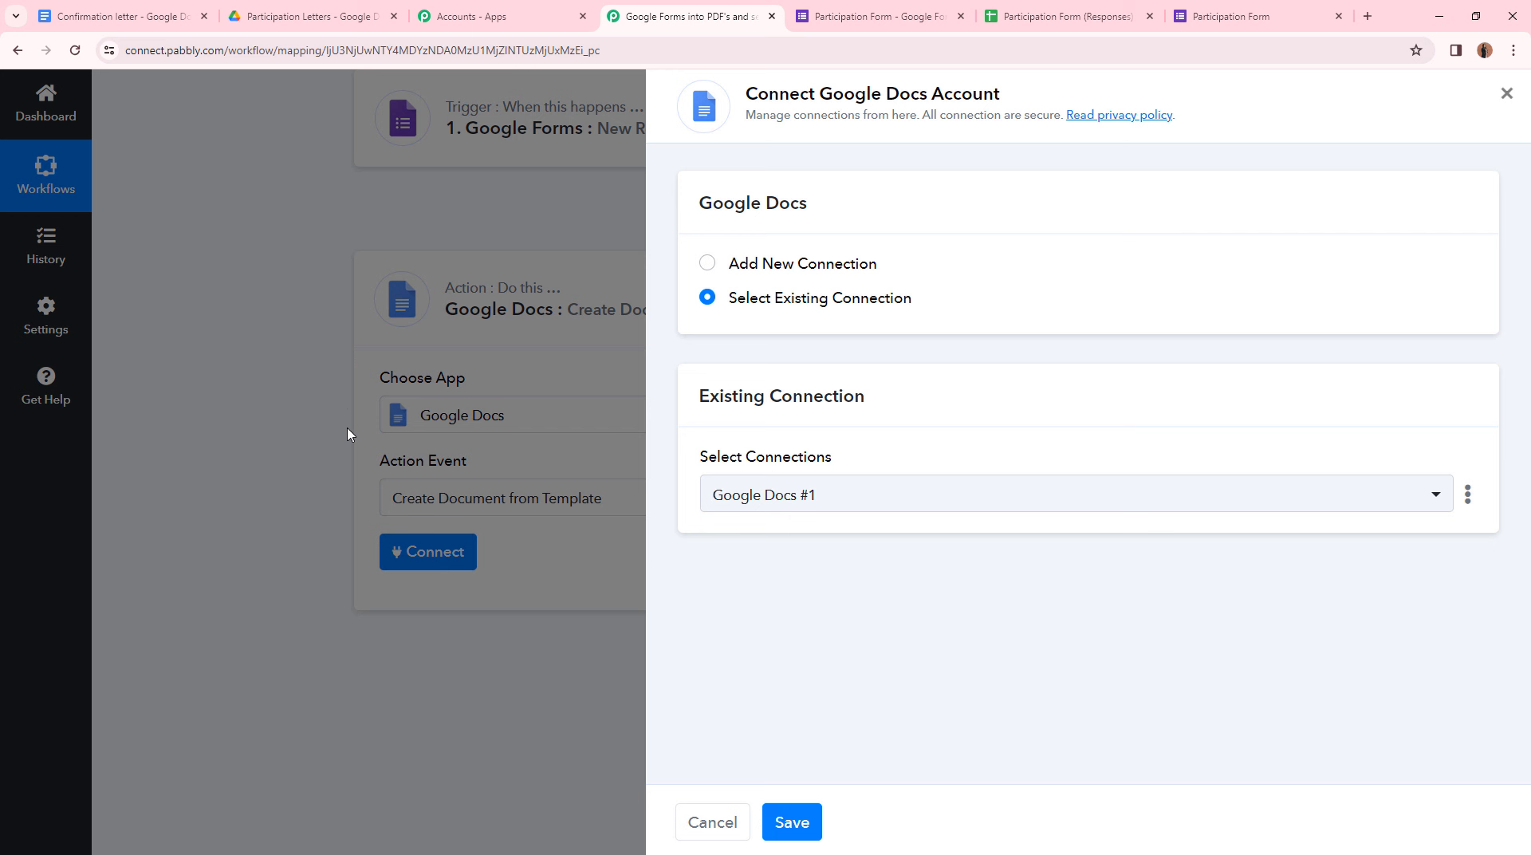
pyautogui.click(710, 265)
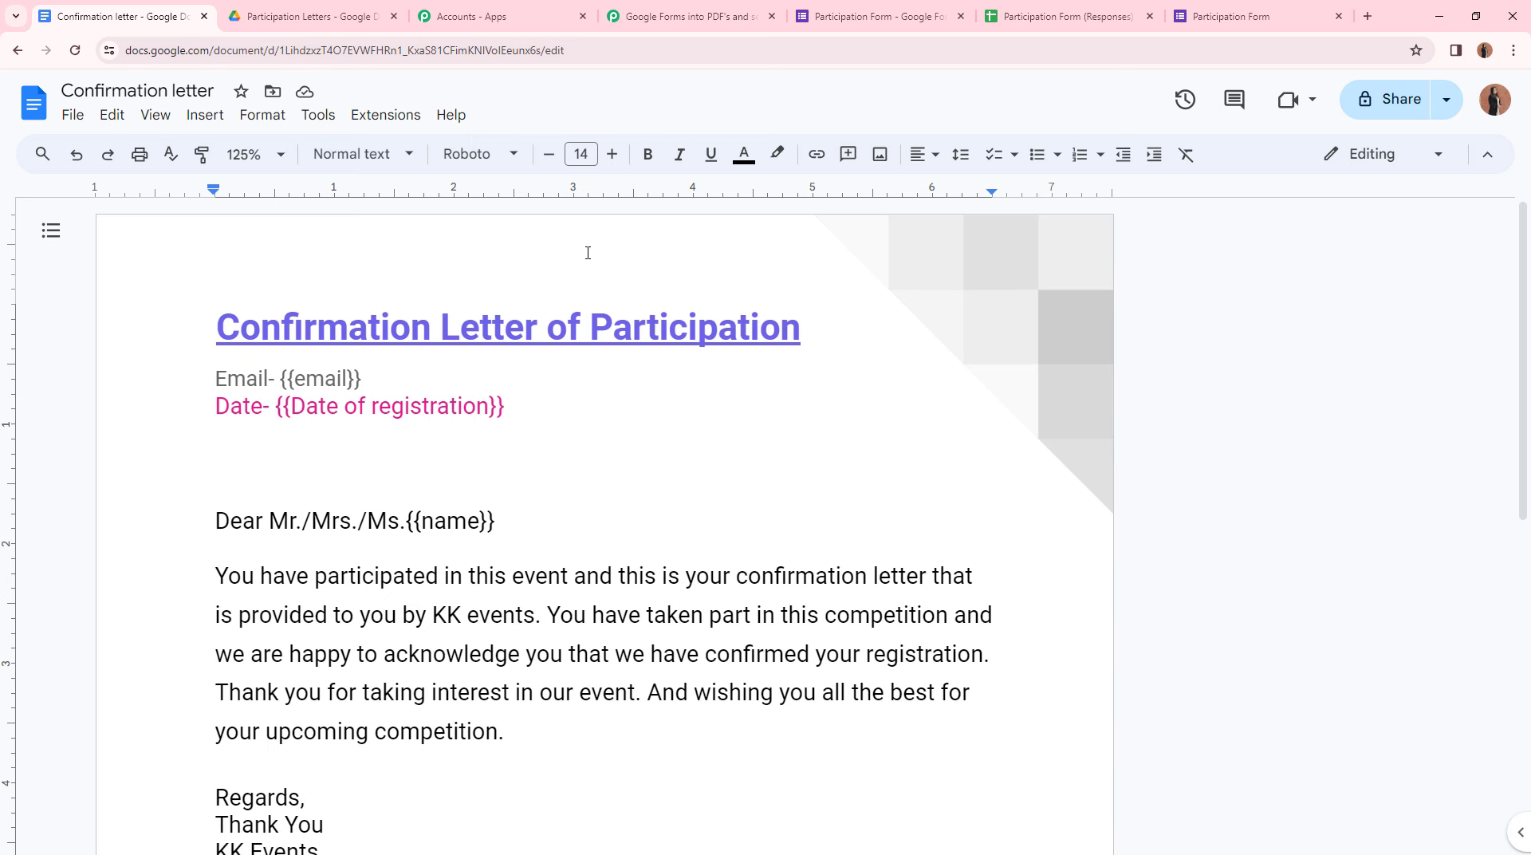
pyautogui.click(684, 16)
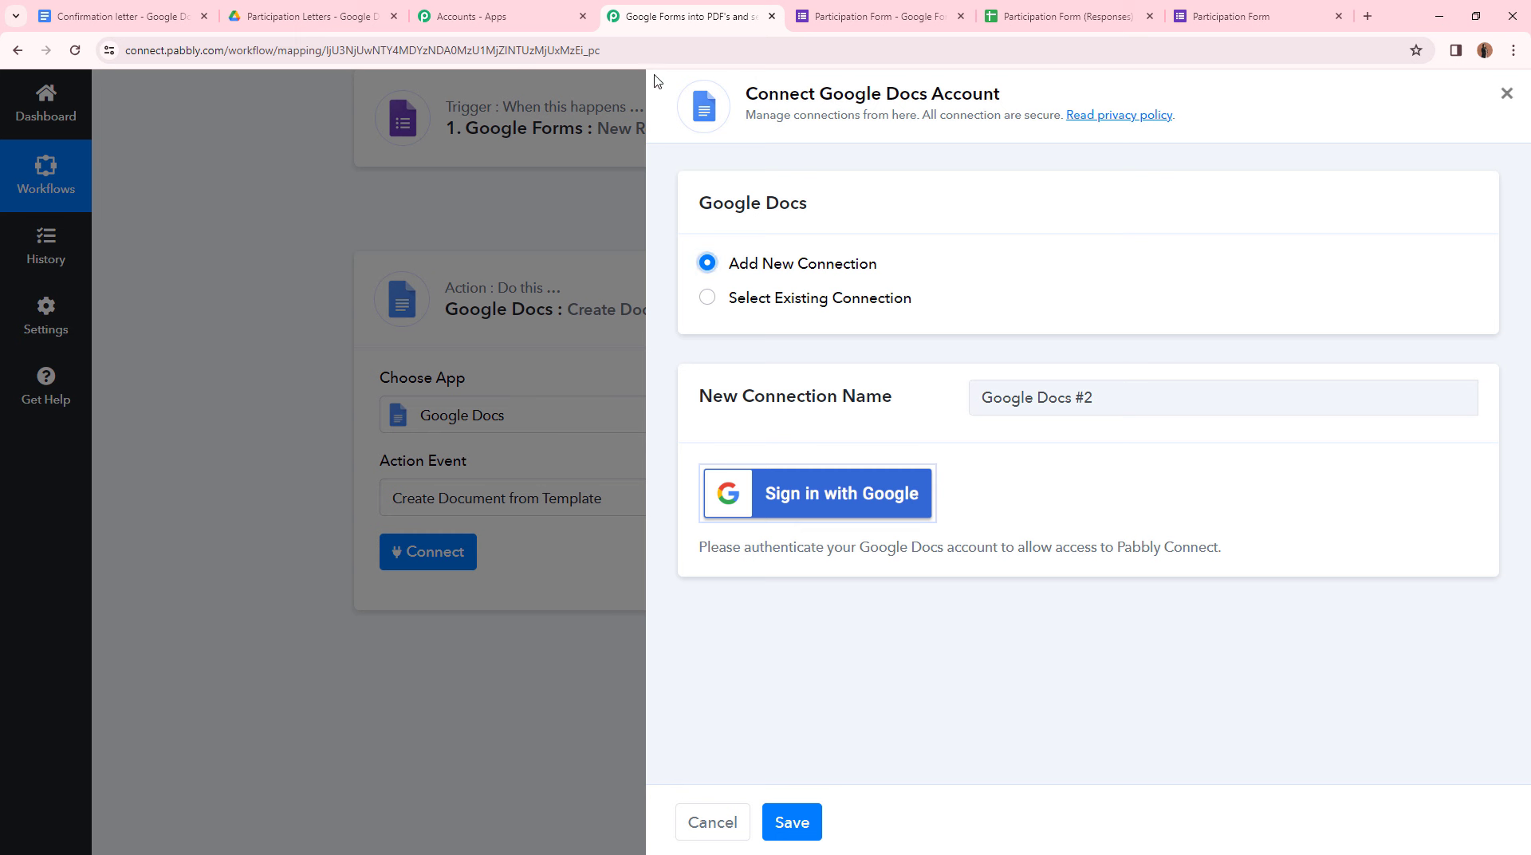
pyautogui.click(833, 501)
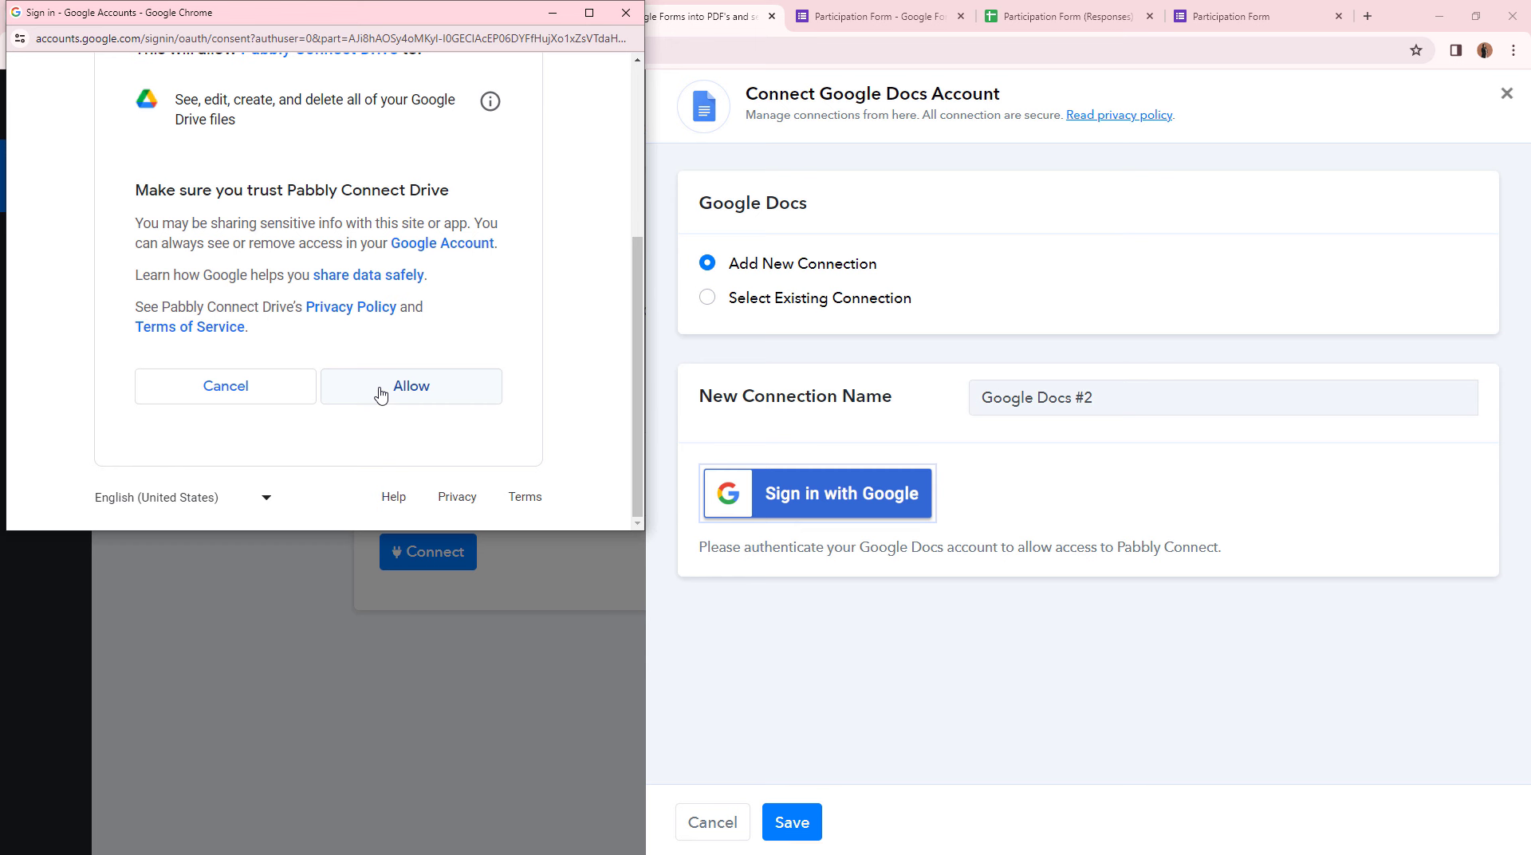
pyautogui.click(379, 396)
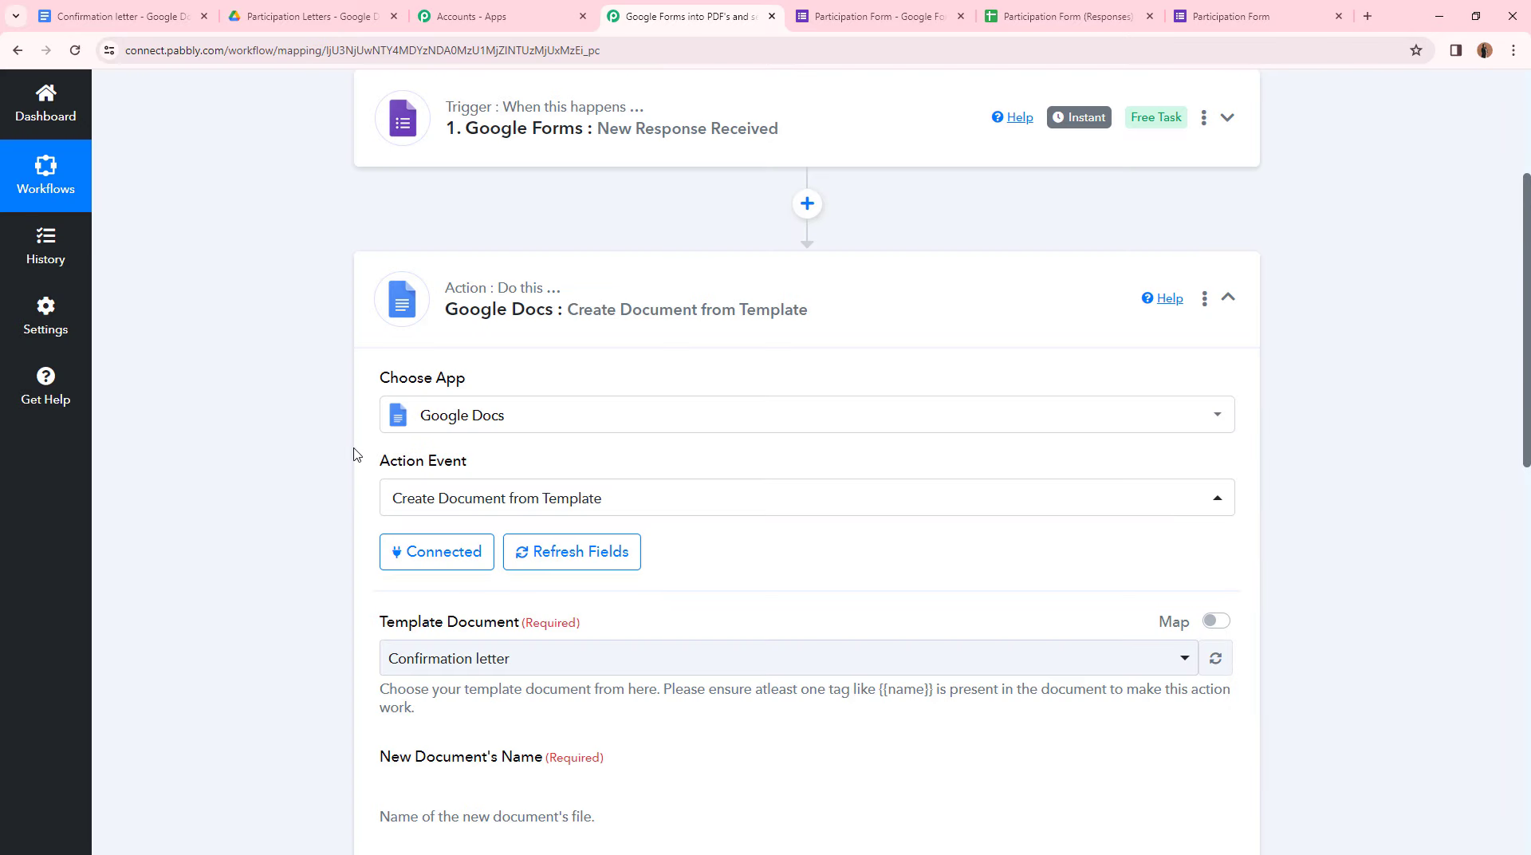
# - Compare against the template document and keep Confirmation letter as the template
pyautogui.scroll(-3, 332, 453)
pyautogui.scroll(-1, 335, 453)
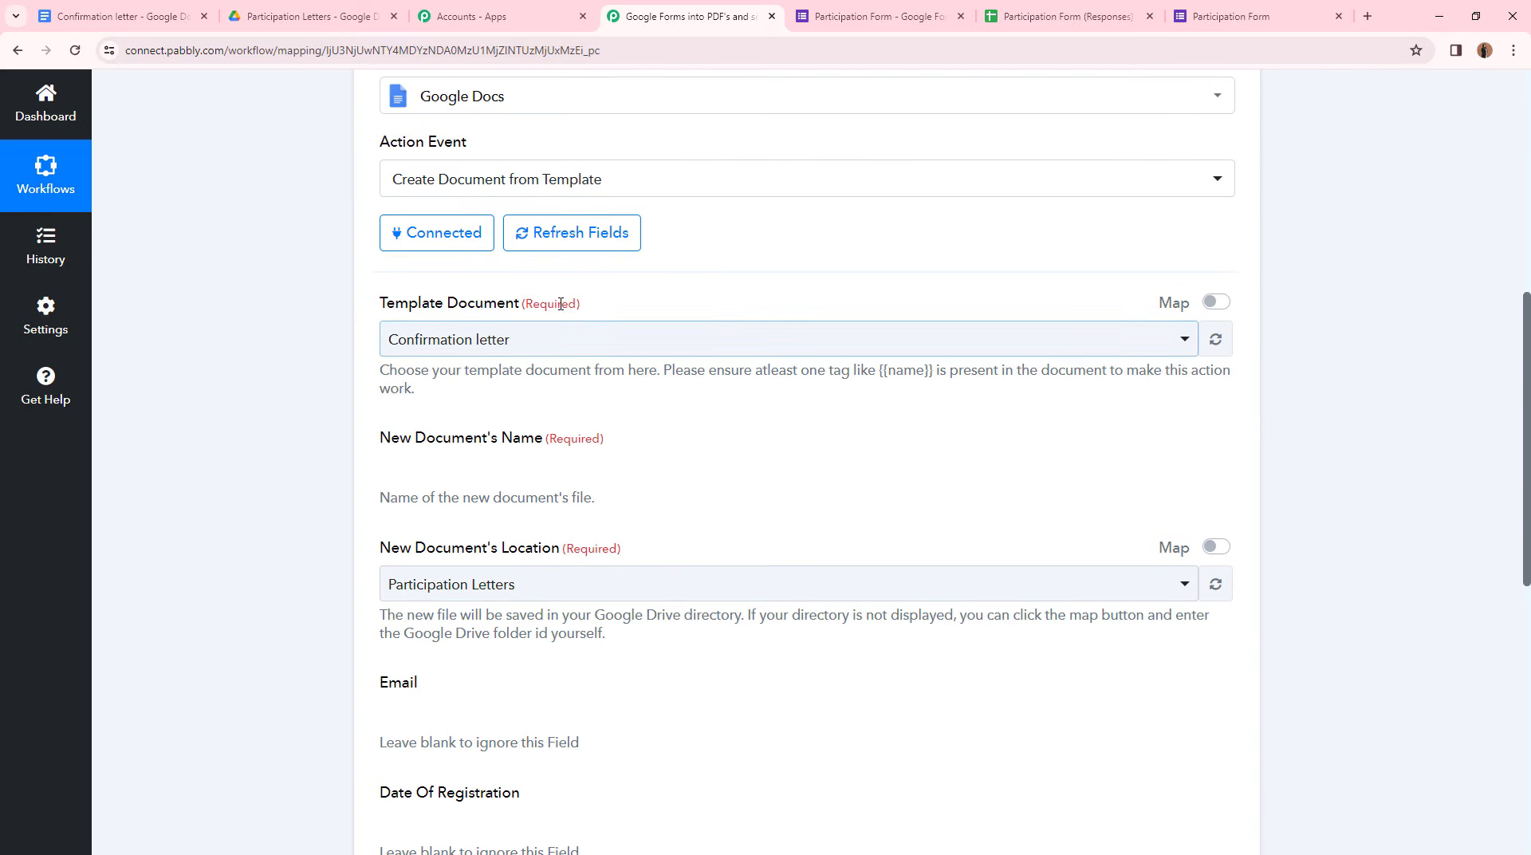
pyautogui.click(120, 16)
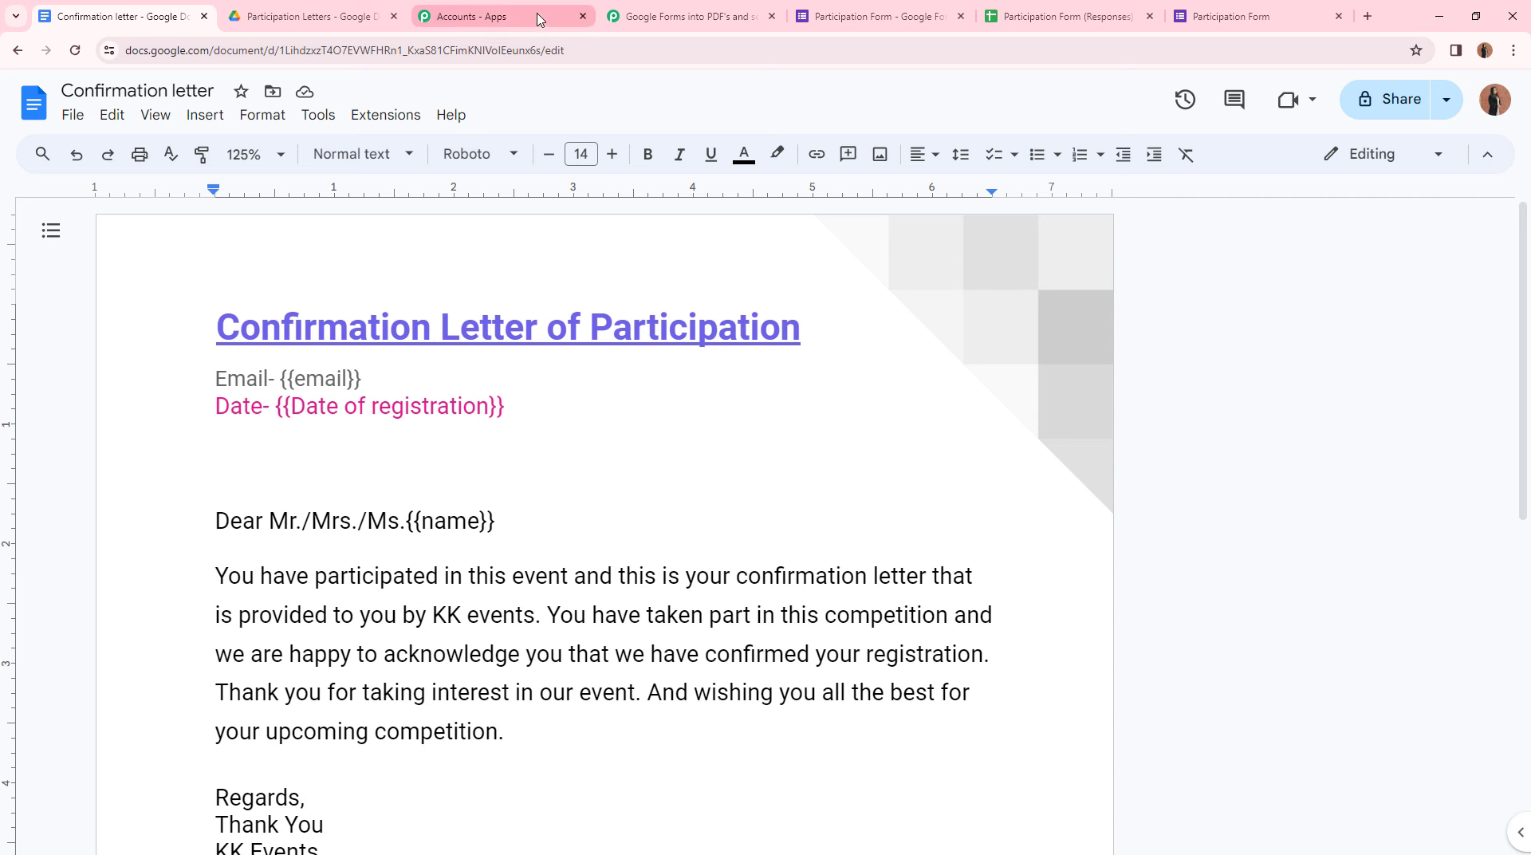
pyautogui.click(688, 16)
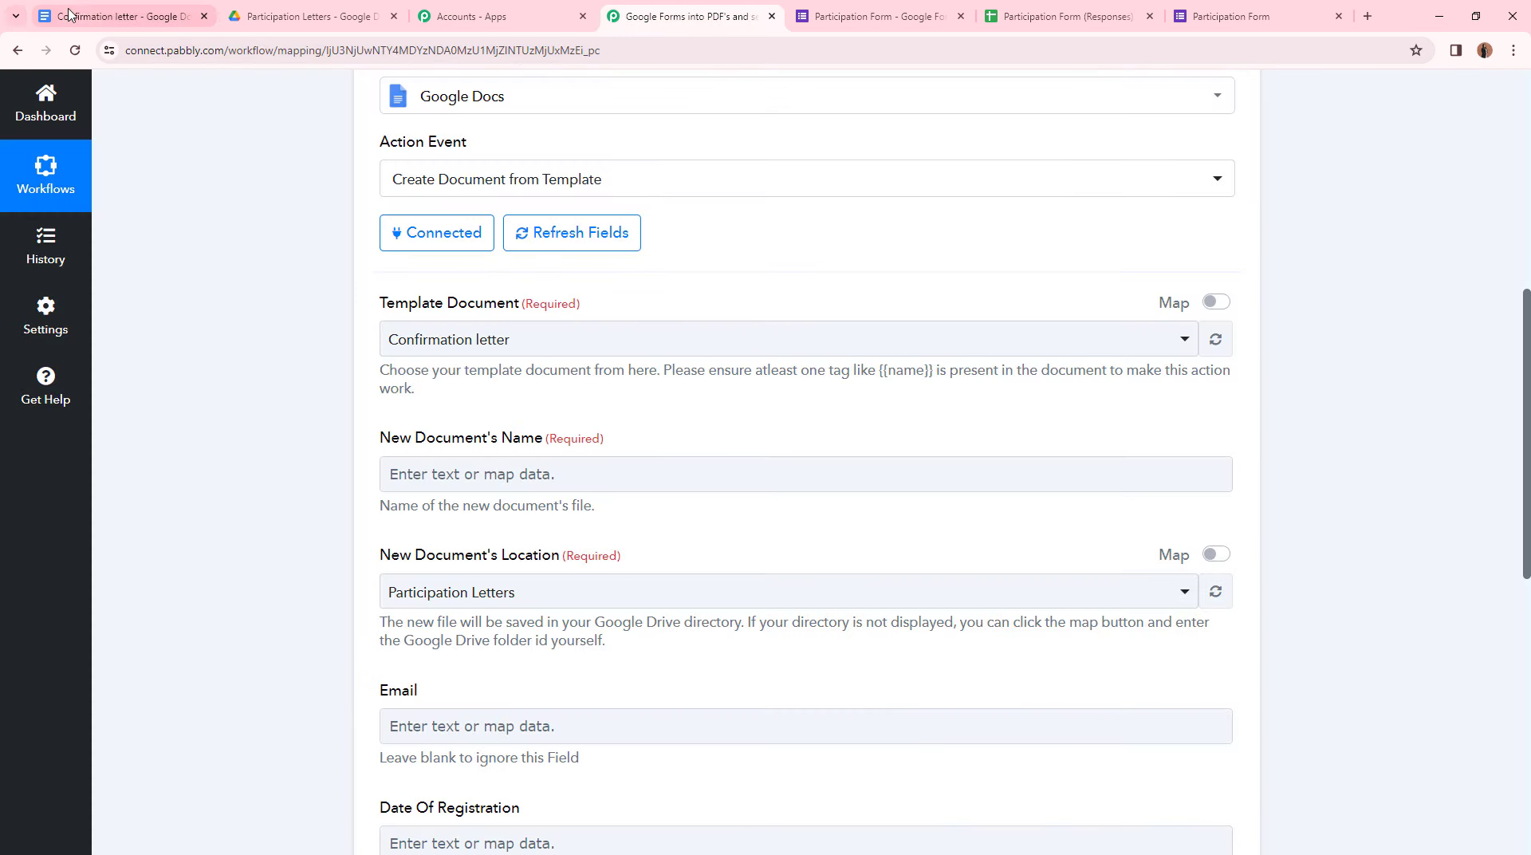
pyautogui.click(127, 16)
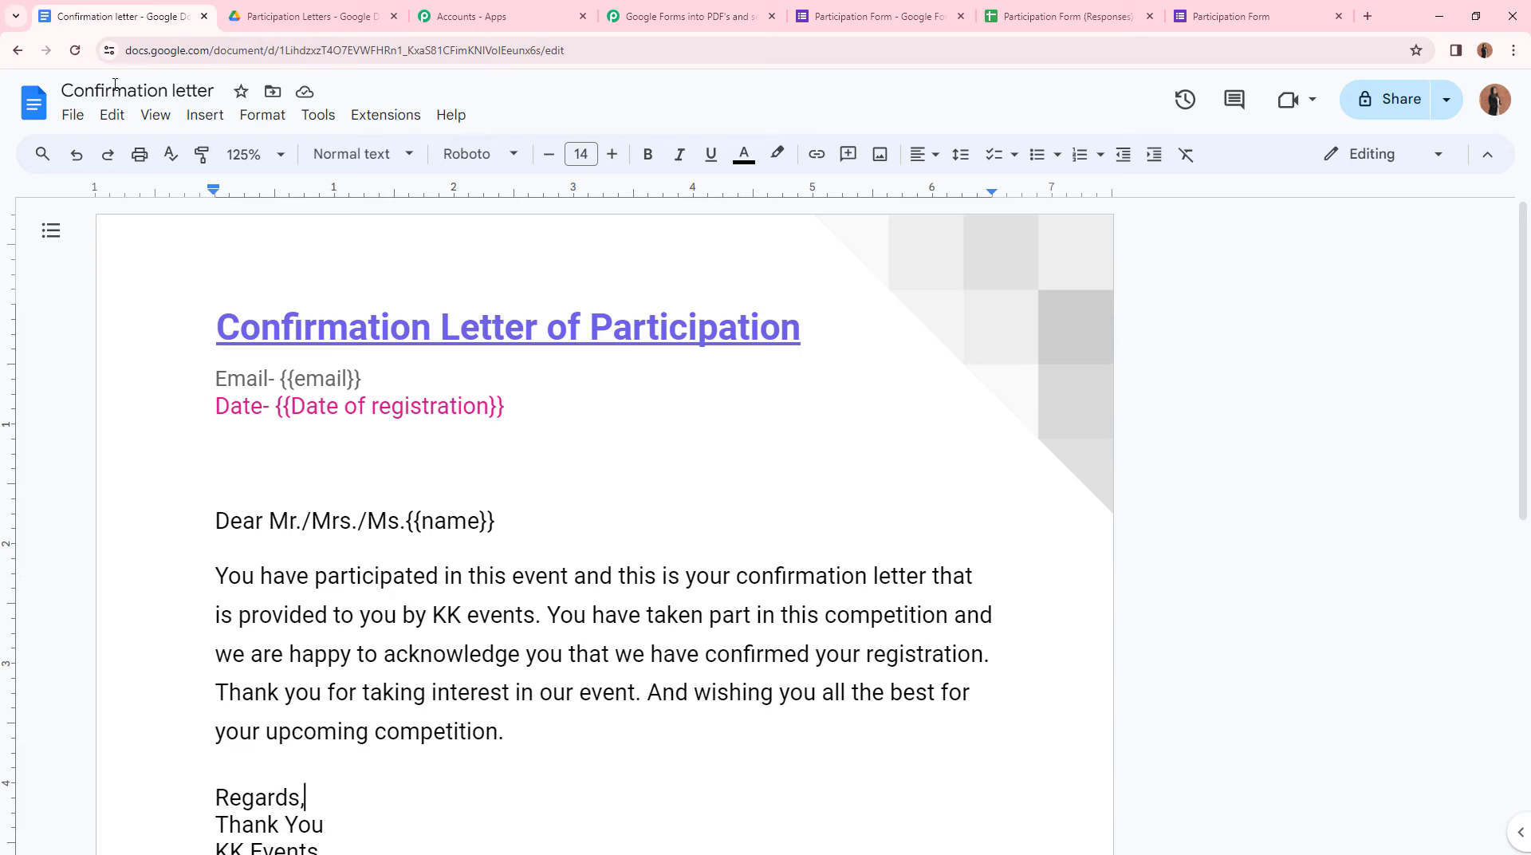
pyautogui.click(698, 10)
pyautogui.click(518, 340)
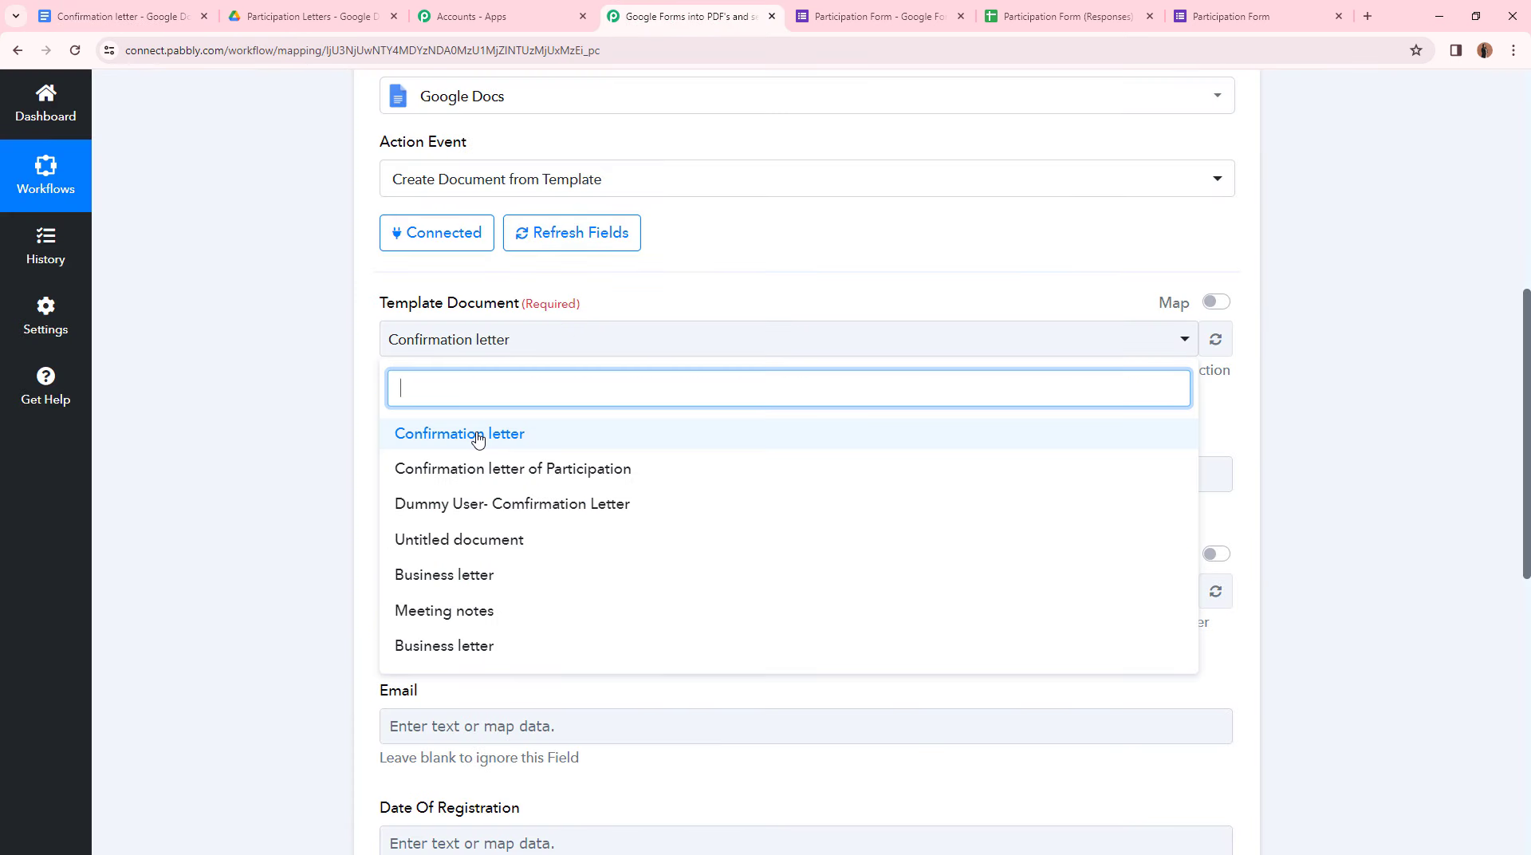
pyautogui.click(477, 434)
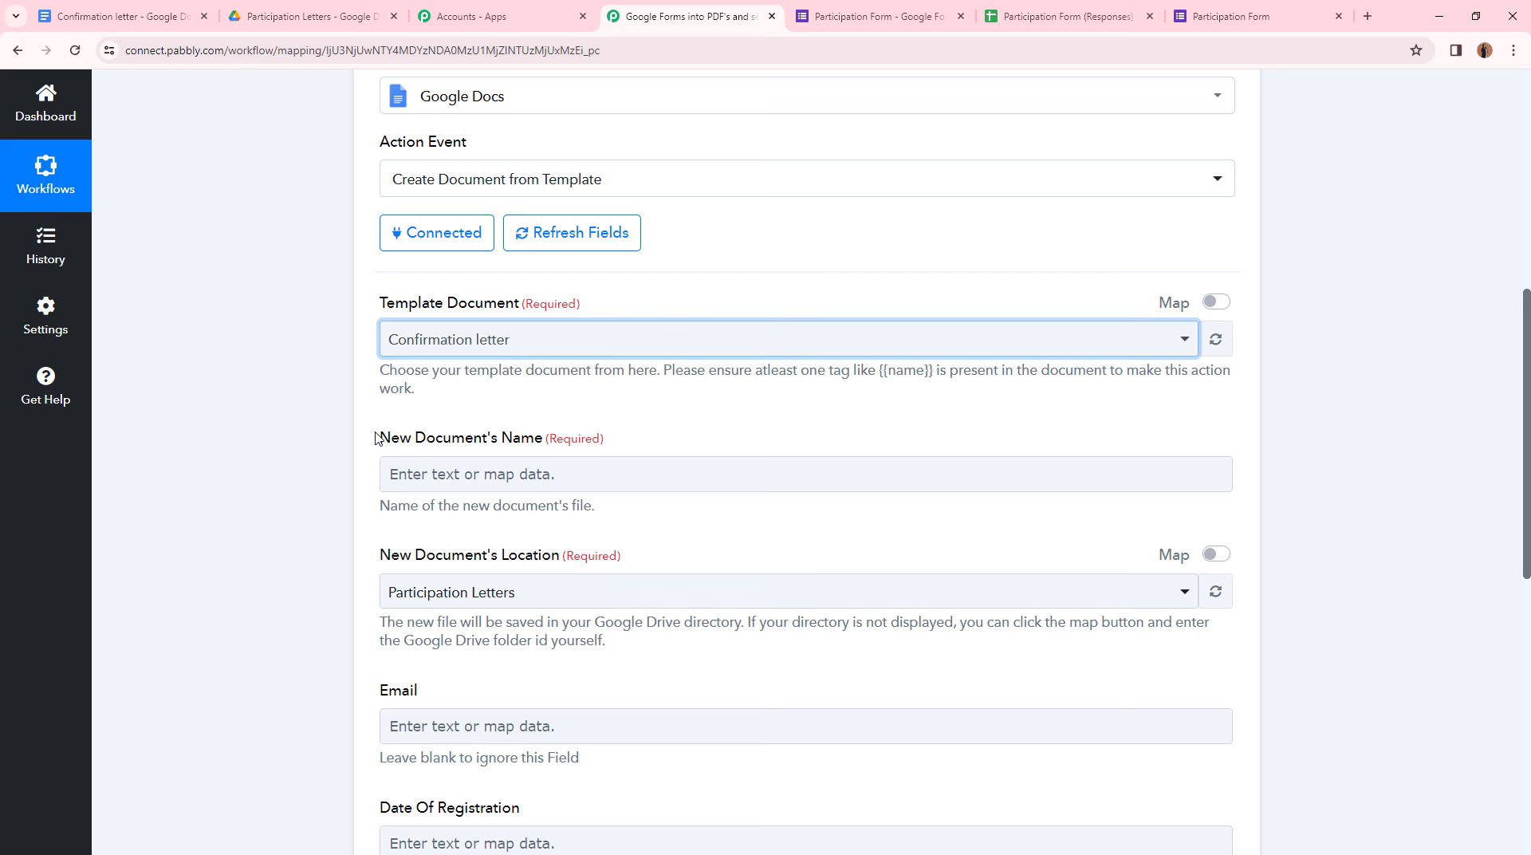
# - Map the respondent's Name from the form response into the new document's name
pyautogui.click(405, 475)
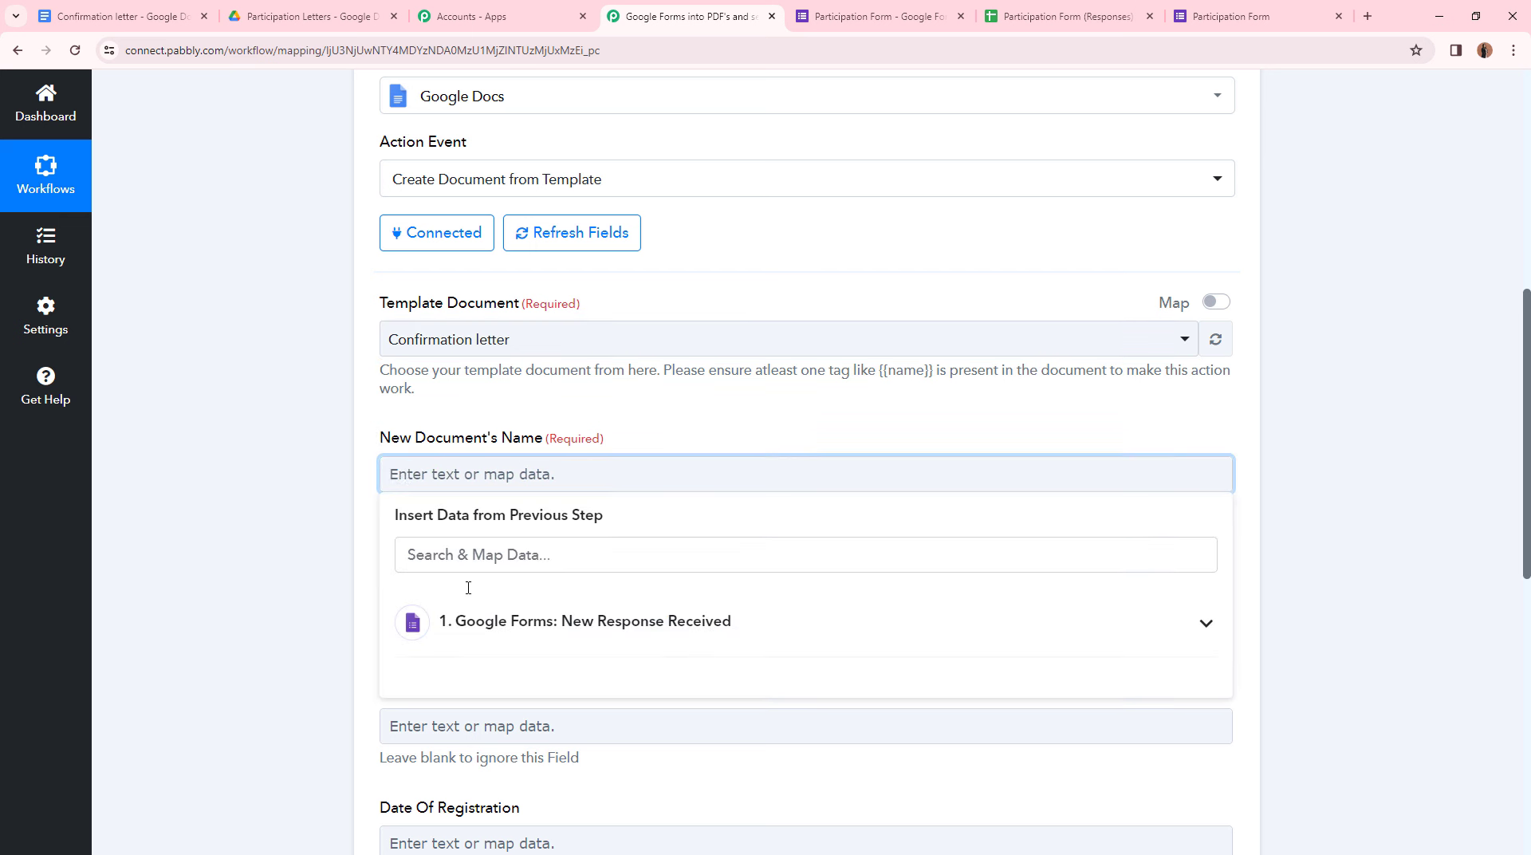
pyautogui.click(498, 620)
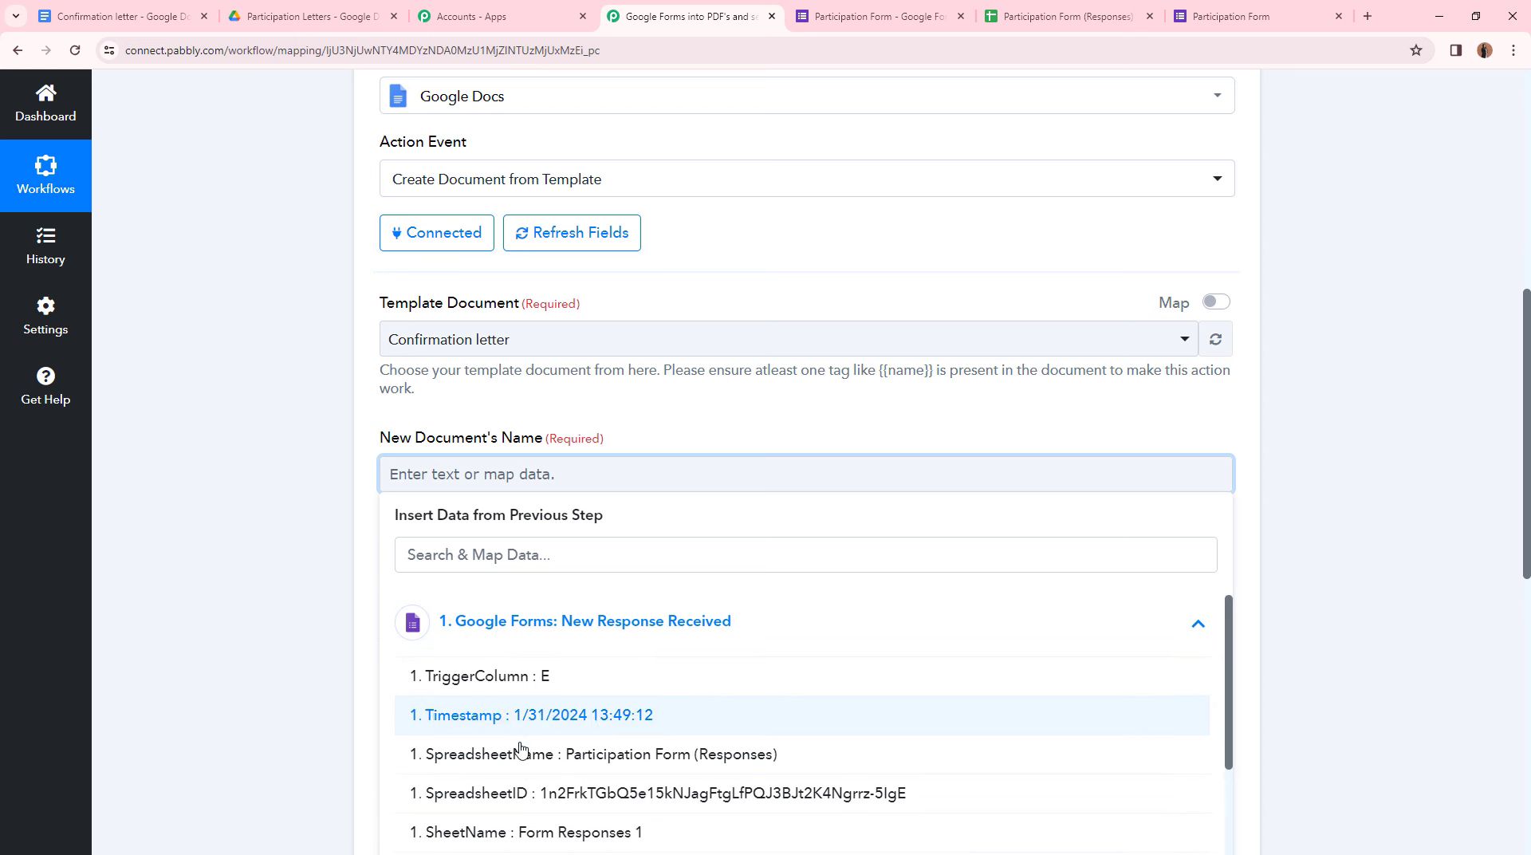
pyautogui.scroll(-2, 513, 837)
pyautogui.click(358, 522)
pyautogui.scroll(-1, 358, 522)
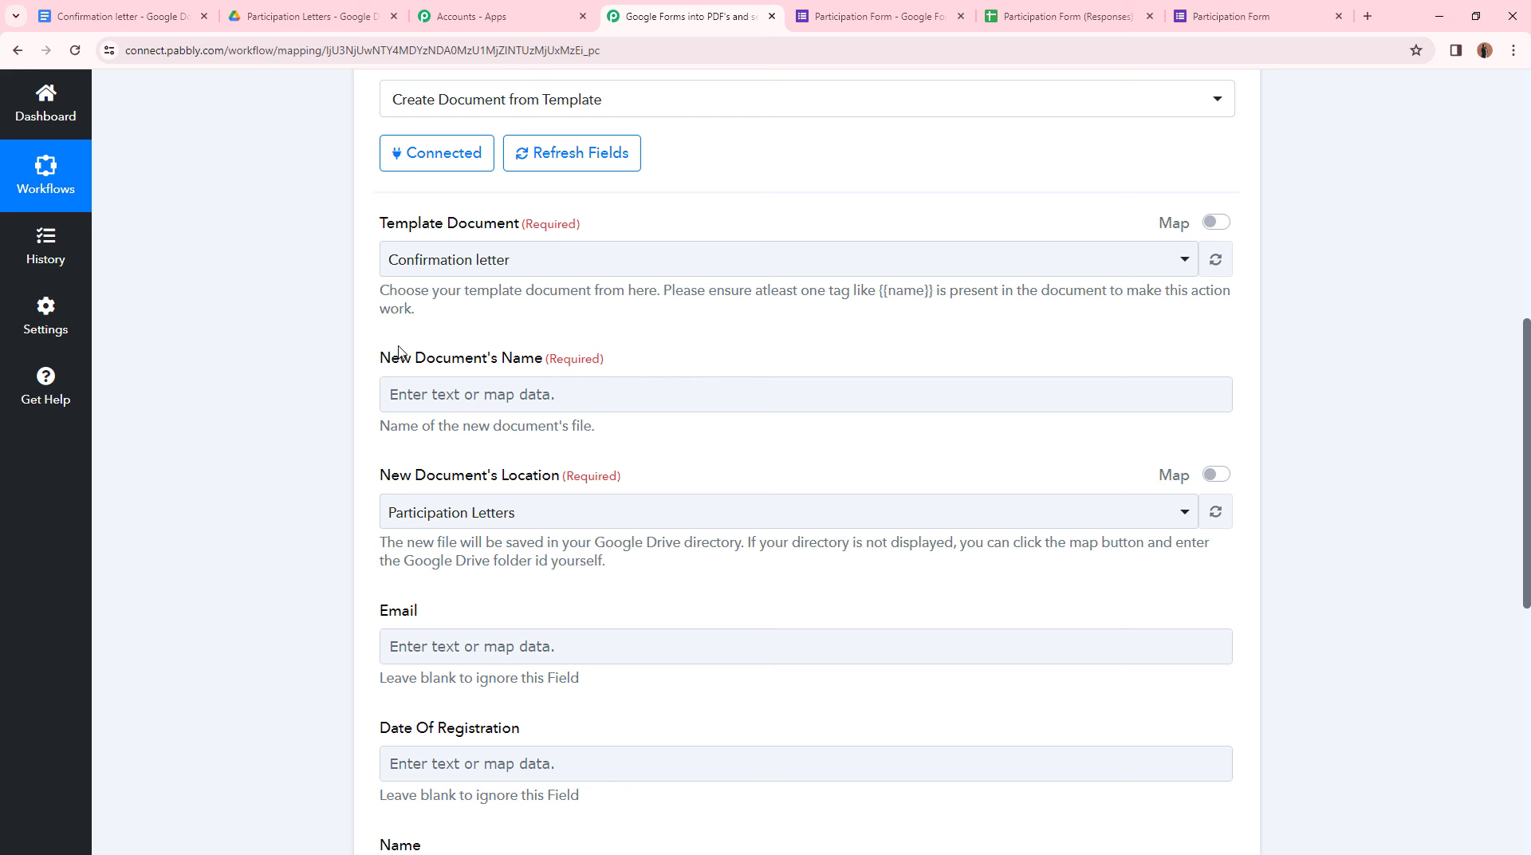
pyautogui.click(414, 398)
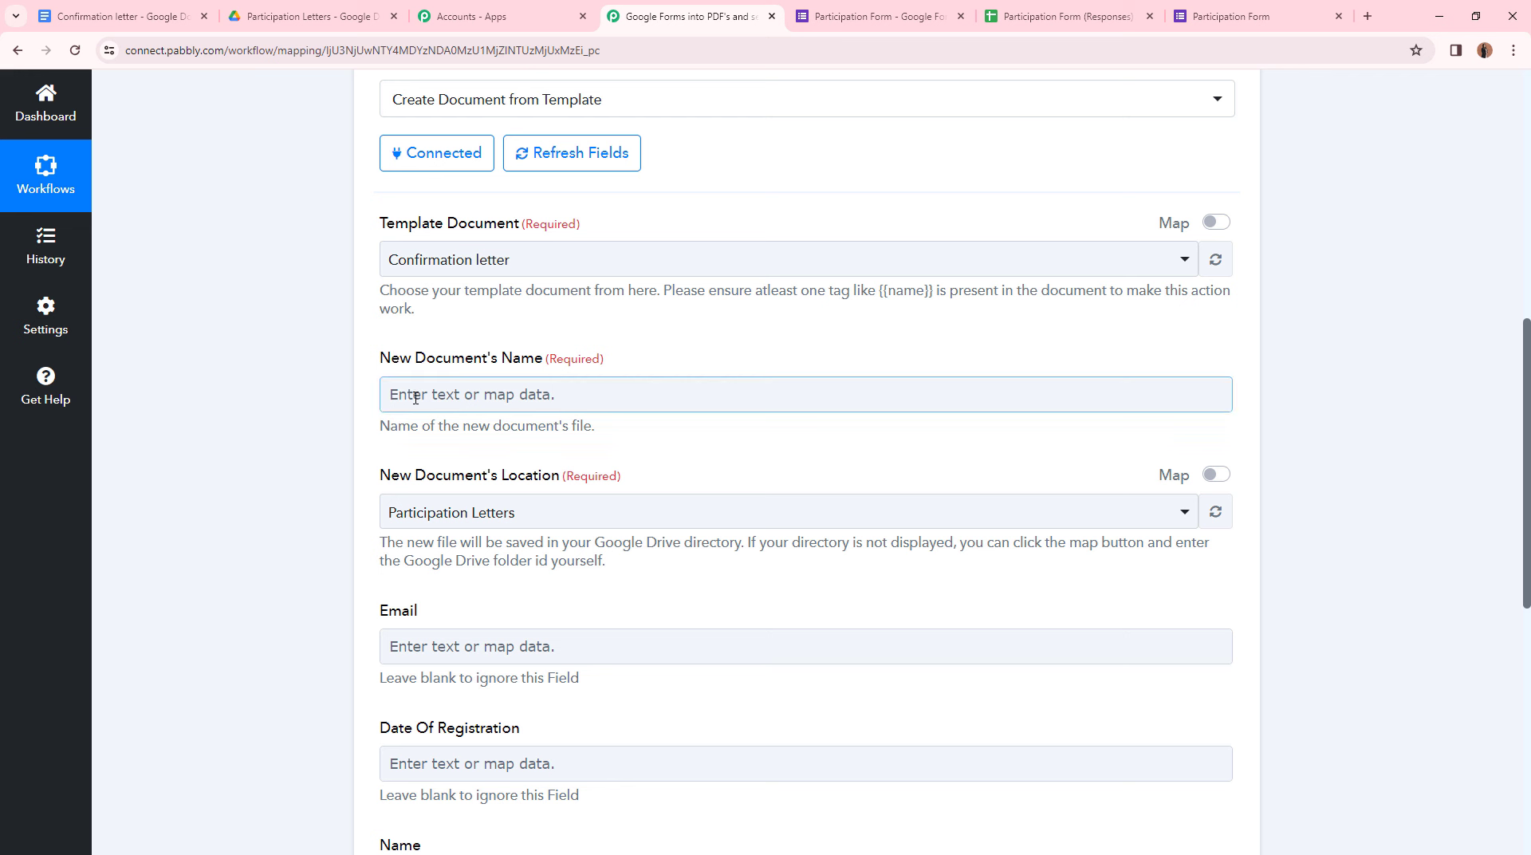
pyautogui.click(415, 398)
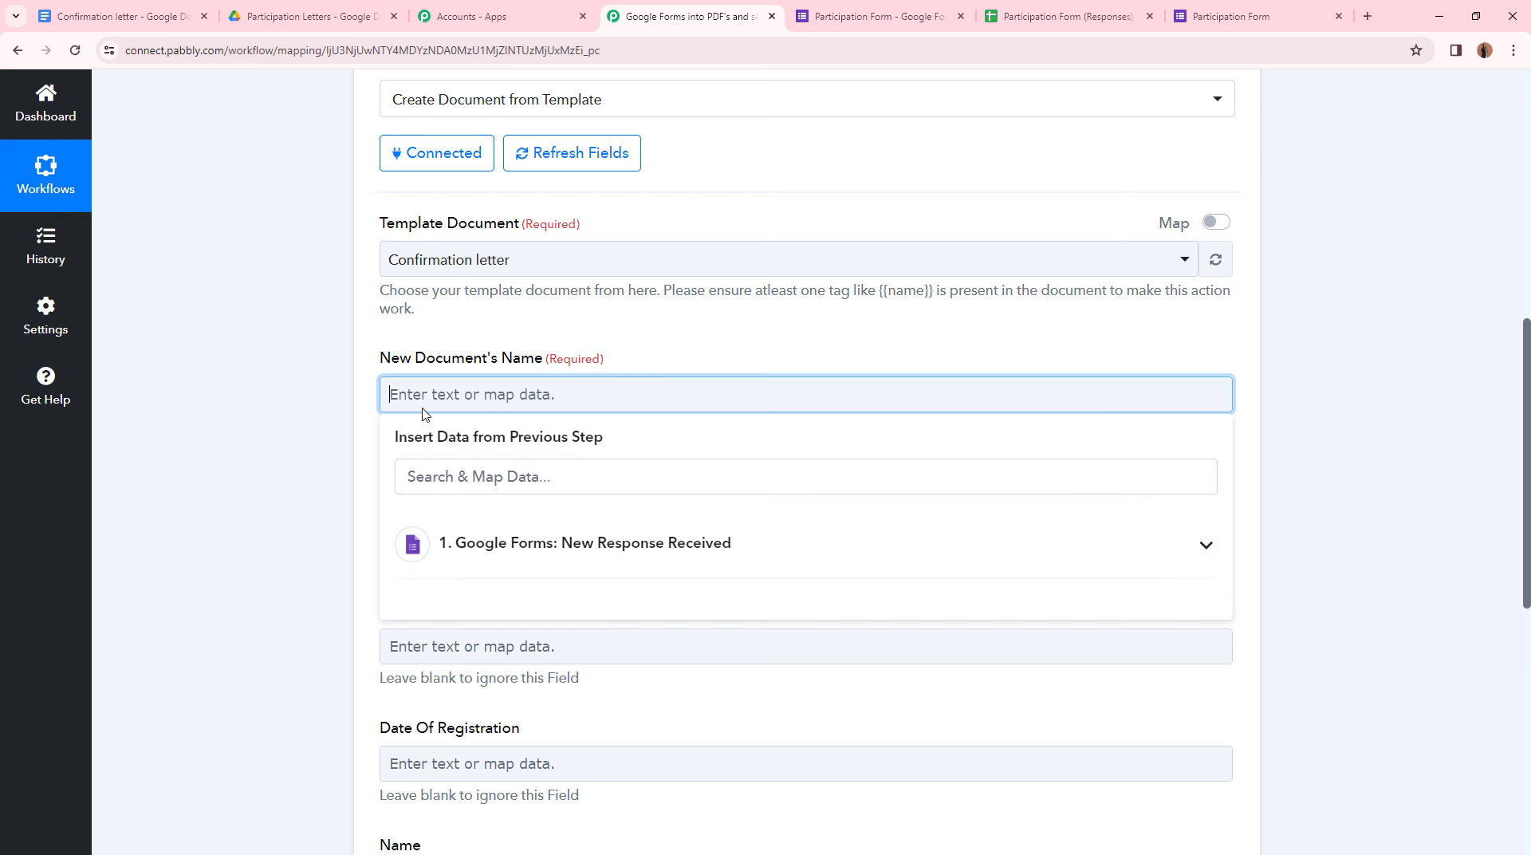
pyautogui.click(536, 557)
pyautogui.scroll(-3, 590, 714)
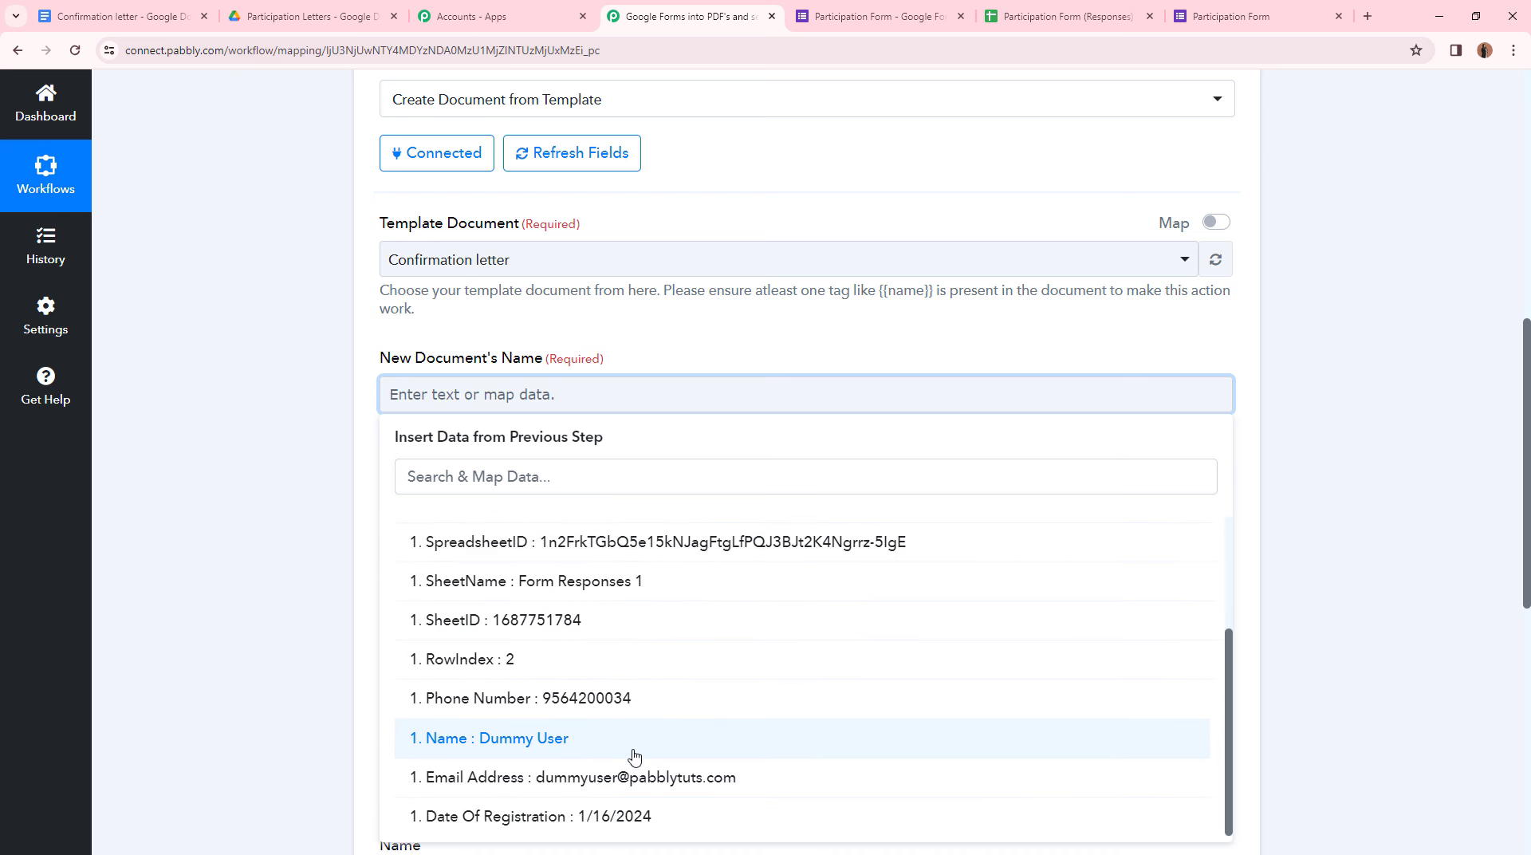
pyautogui.click(574, 741)
pyautogui.click(194, 547)
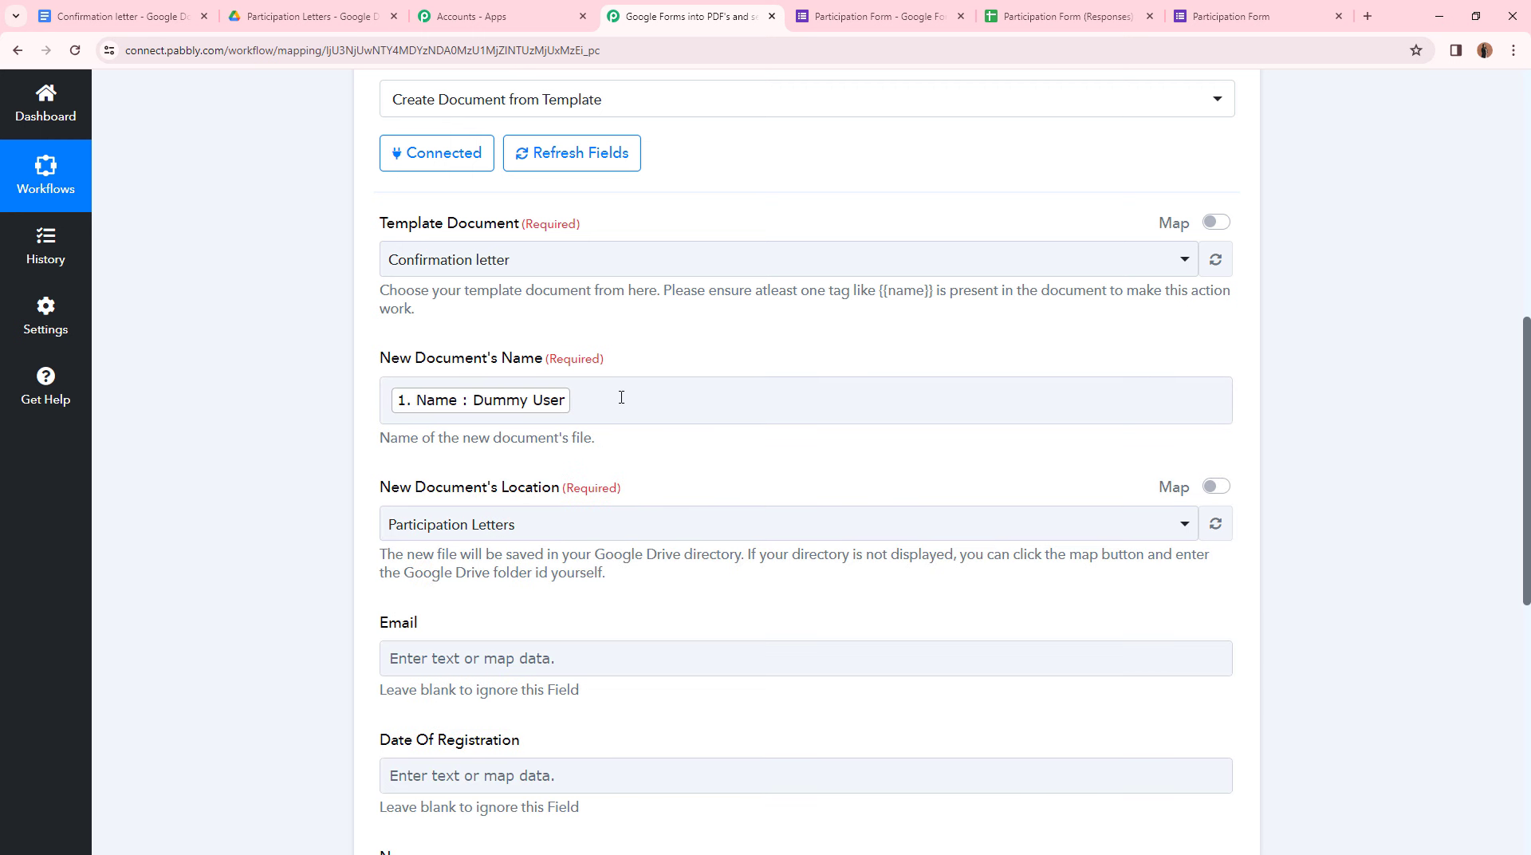
# - Append '- Confirmation Letter' after the mapped Name in the document name field
pyautogui.click(635, 420)
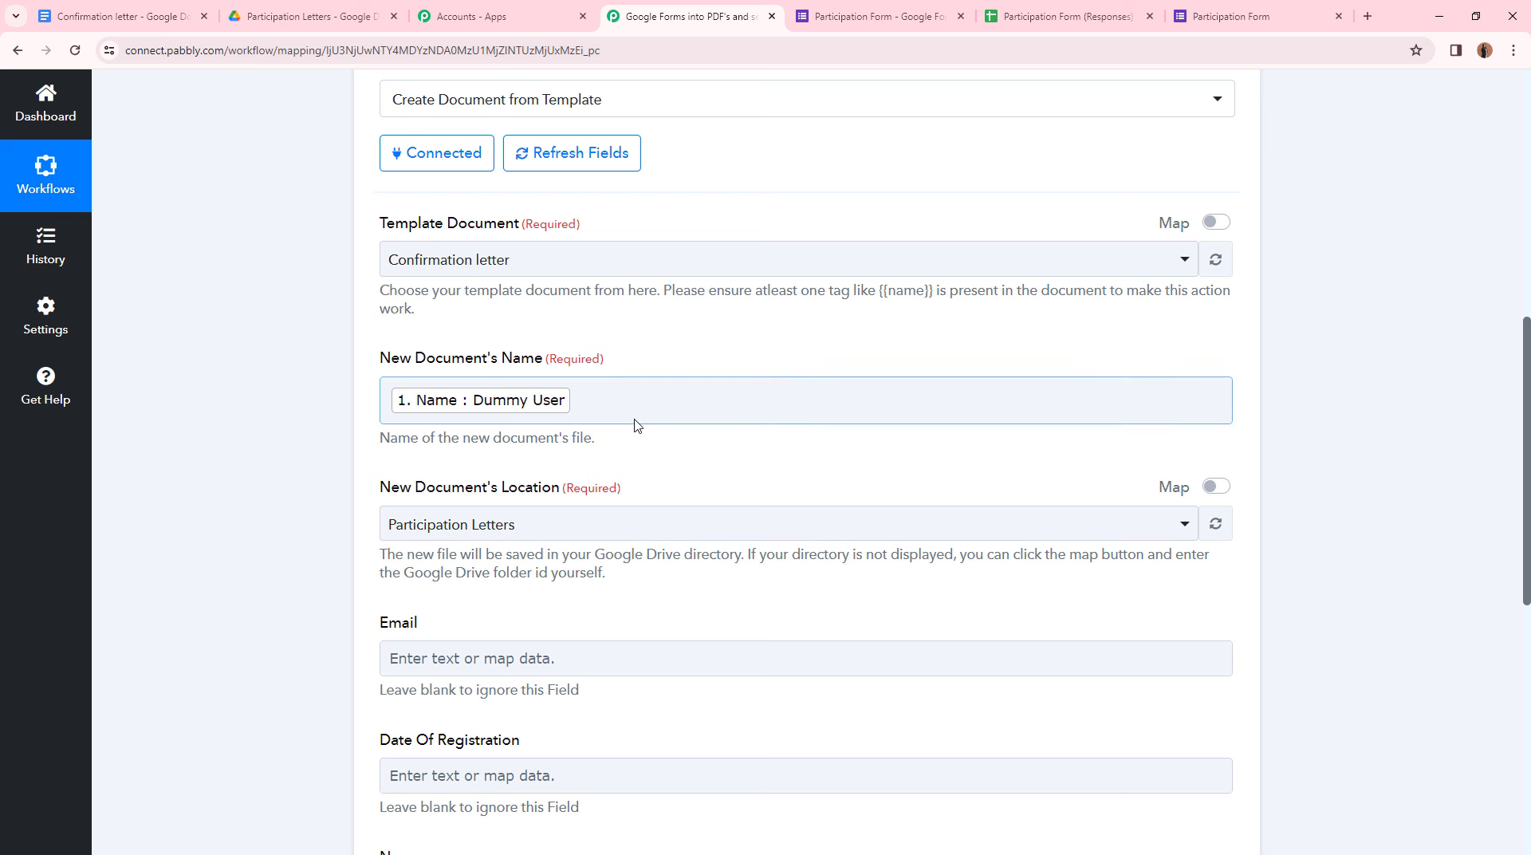
pyautogui.click(628, 453)
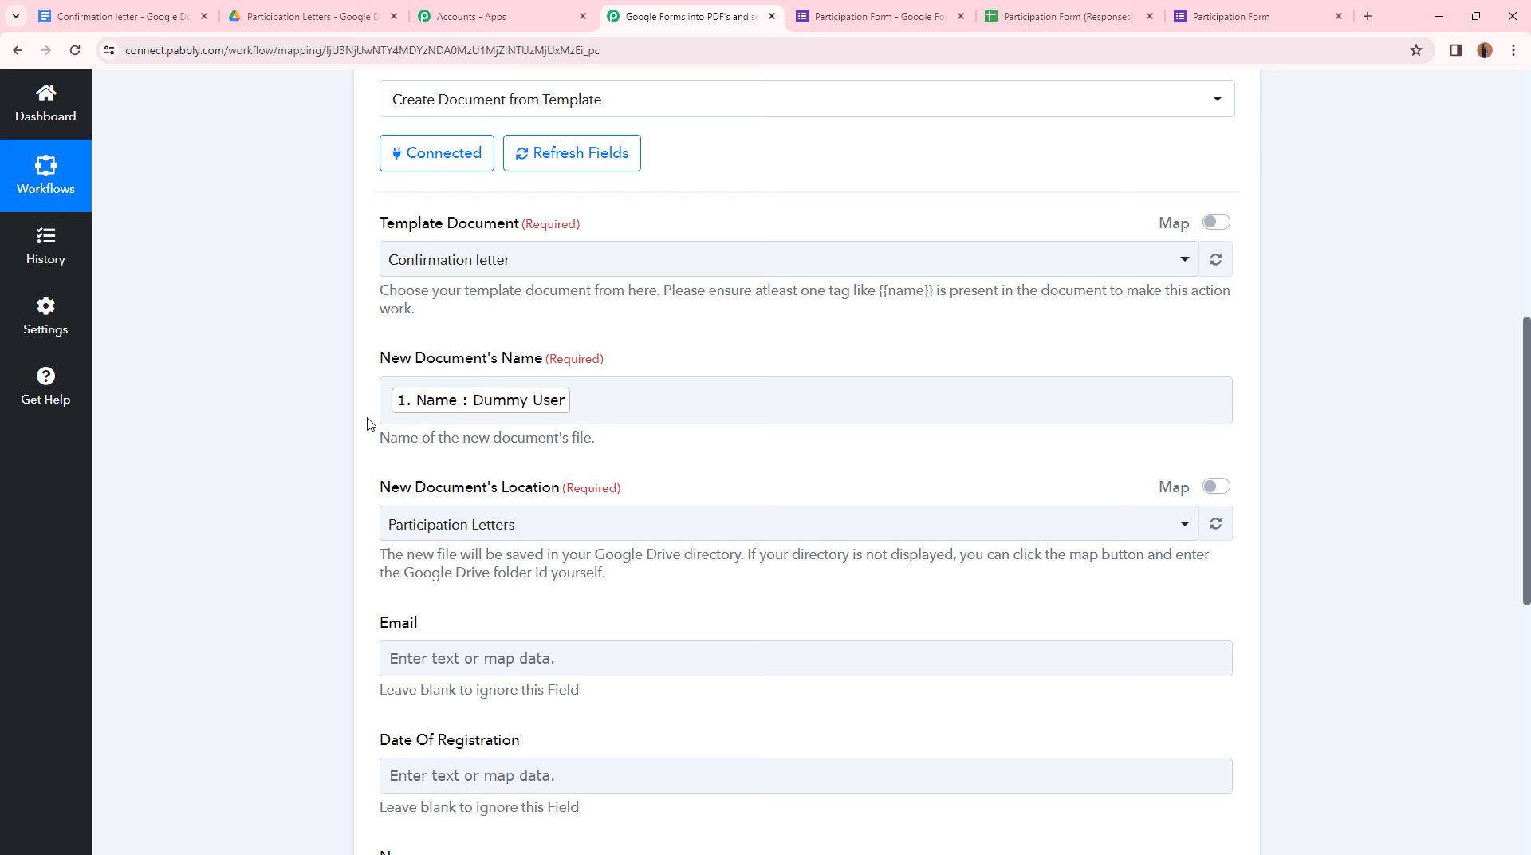
pyautogui.click(572, 423)
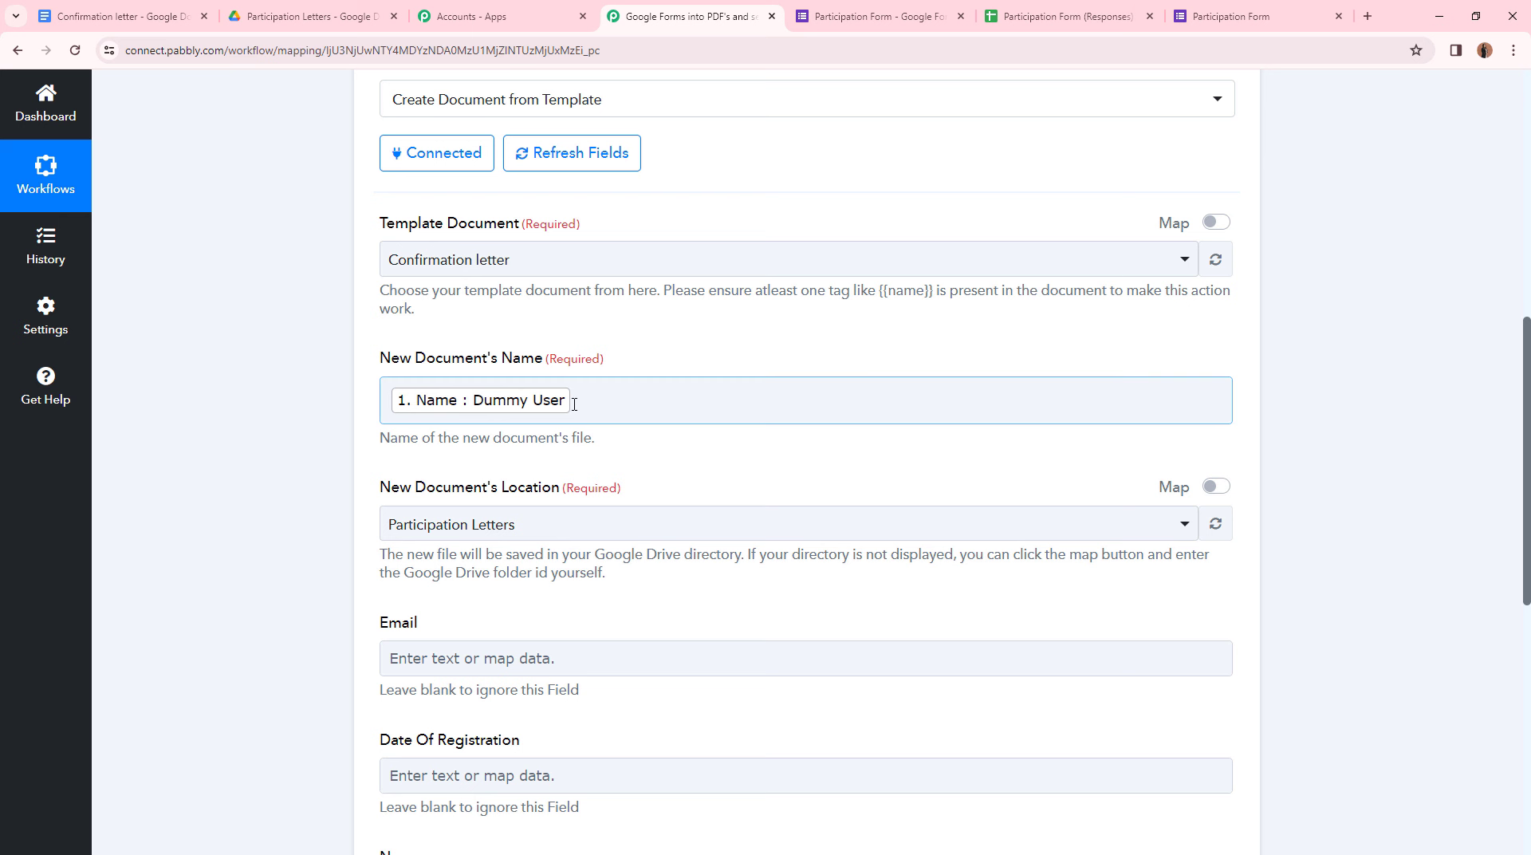
pyautogui.click(580, 407)
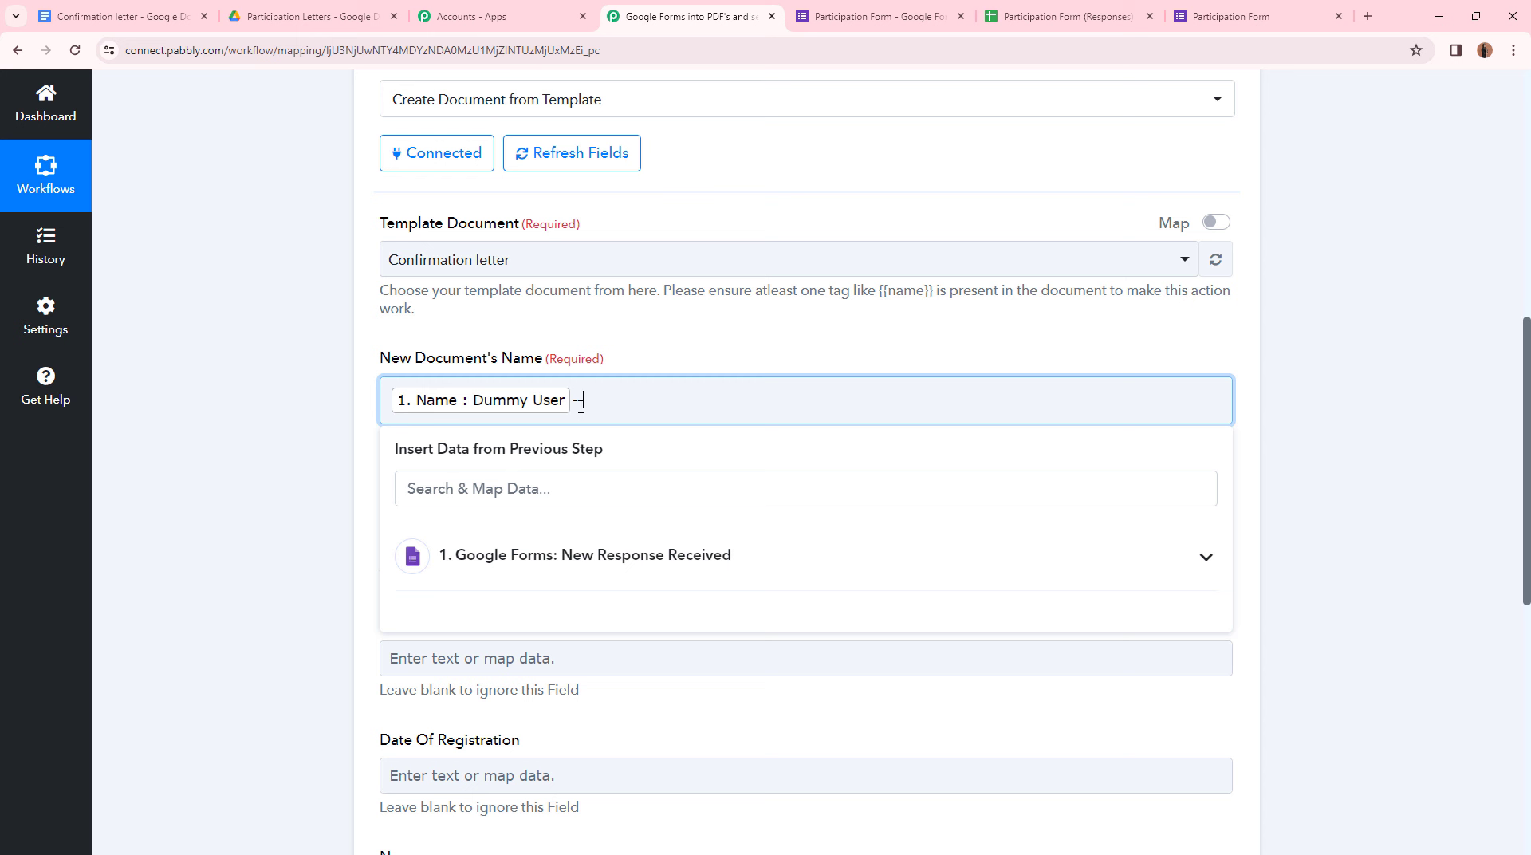
pyautogui.write('- Confirmation Letter')
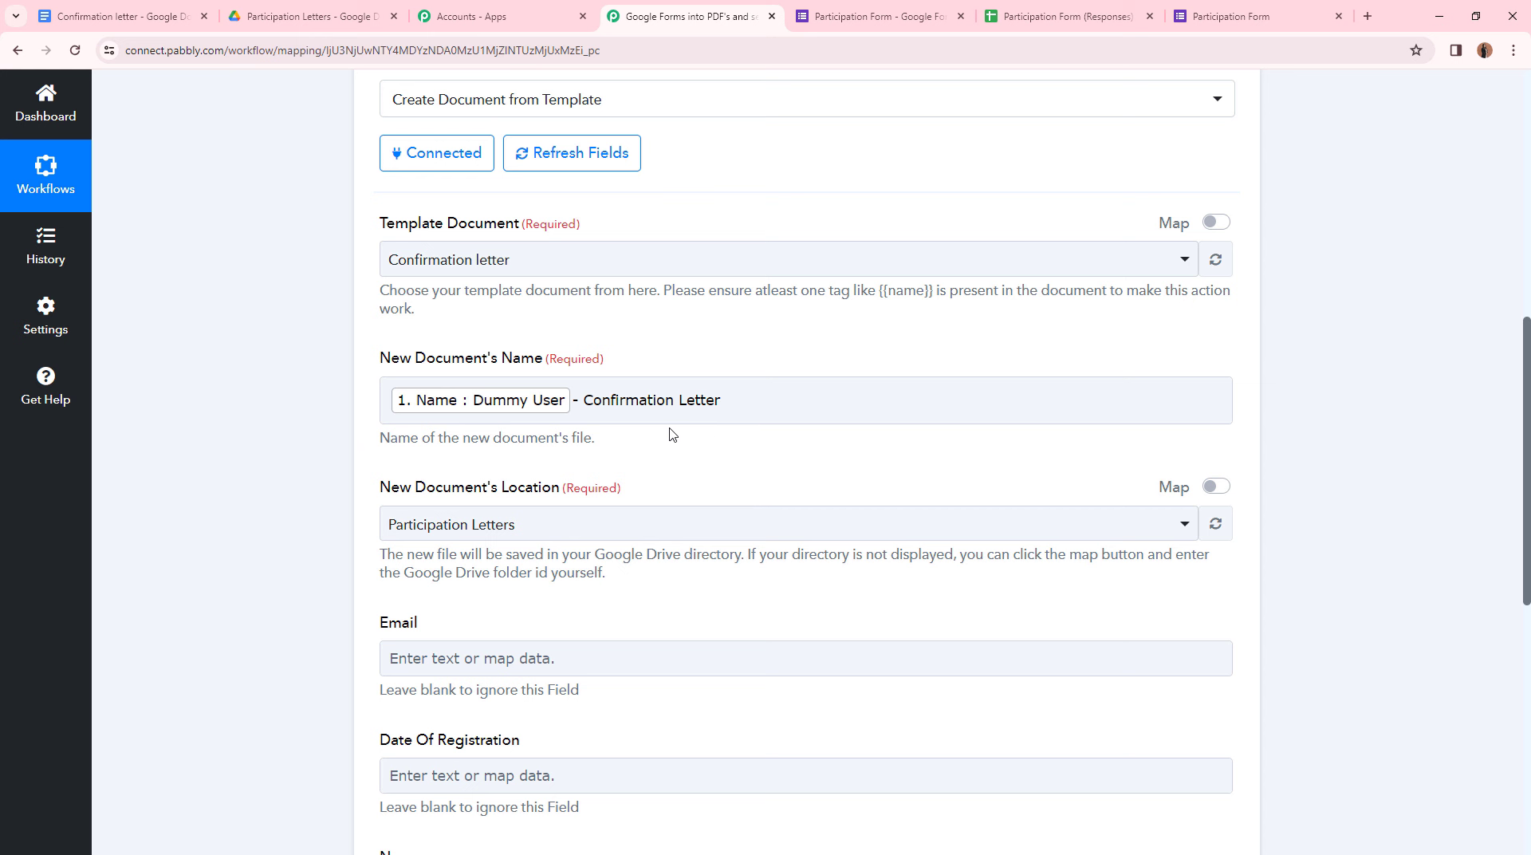
pyautogui.scroll(-2, 335, 399)
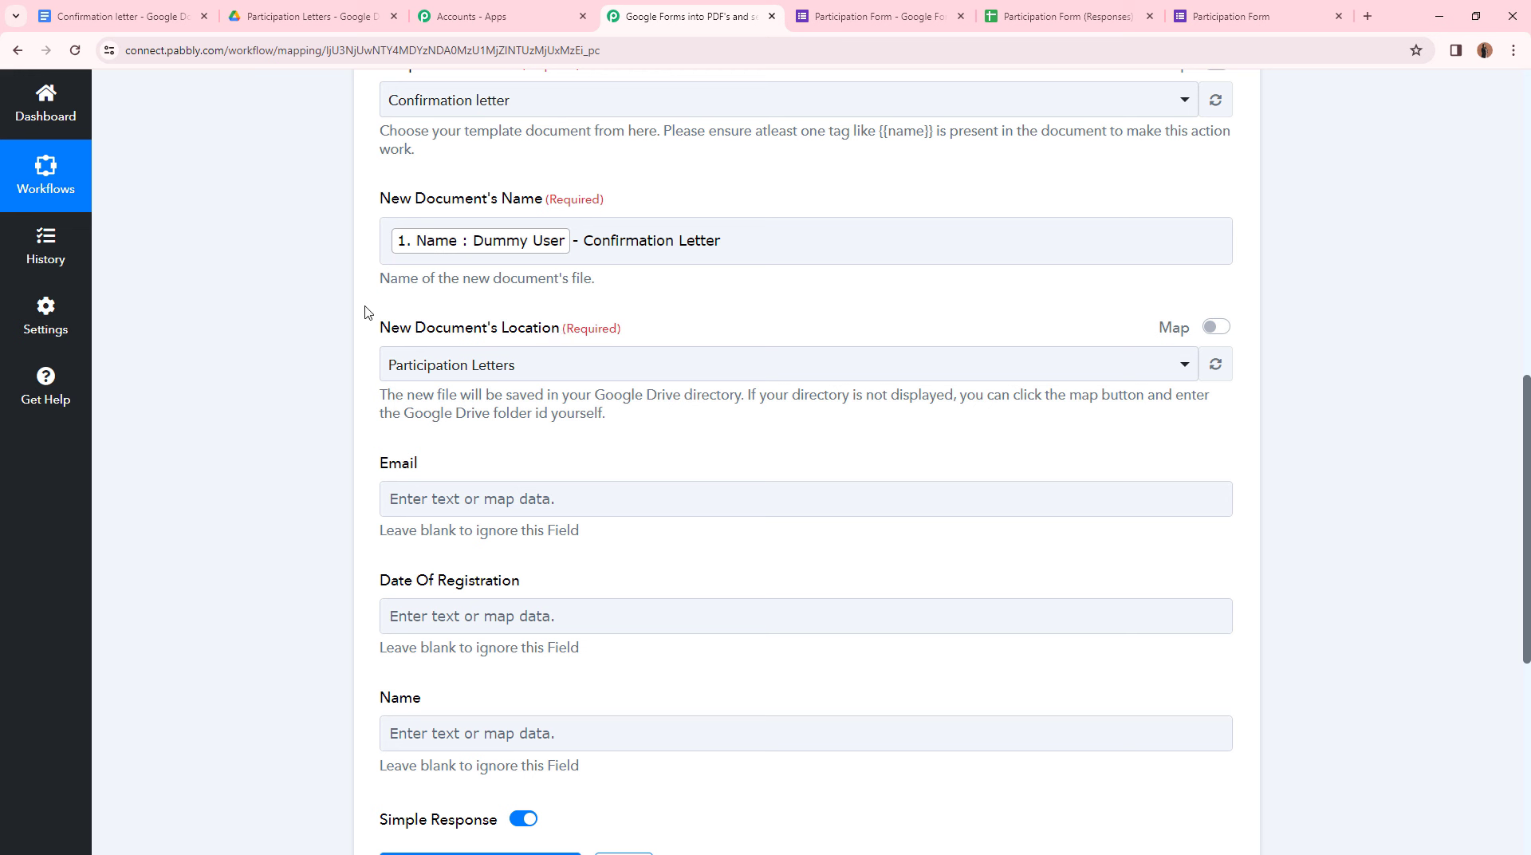
pyautogui.click(310, 17)
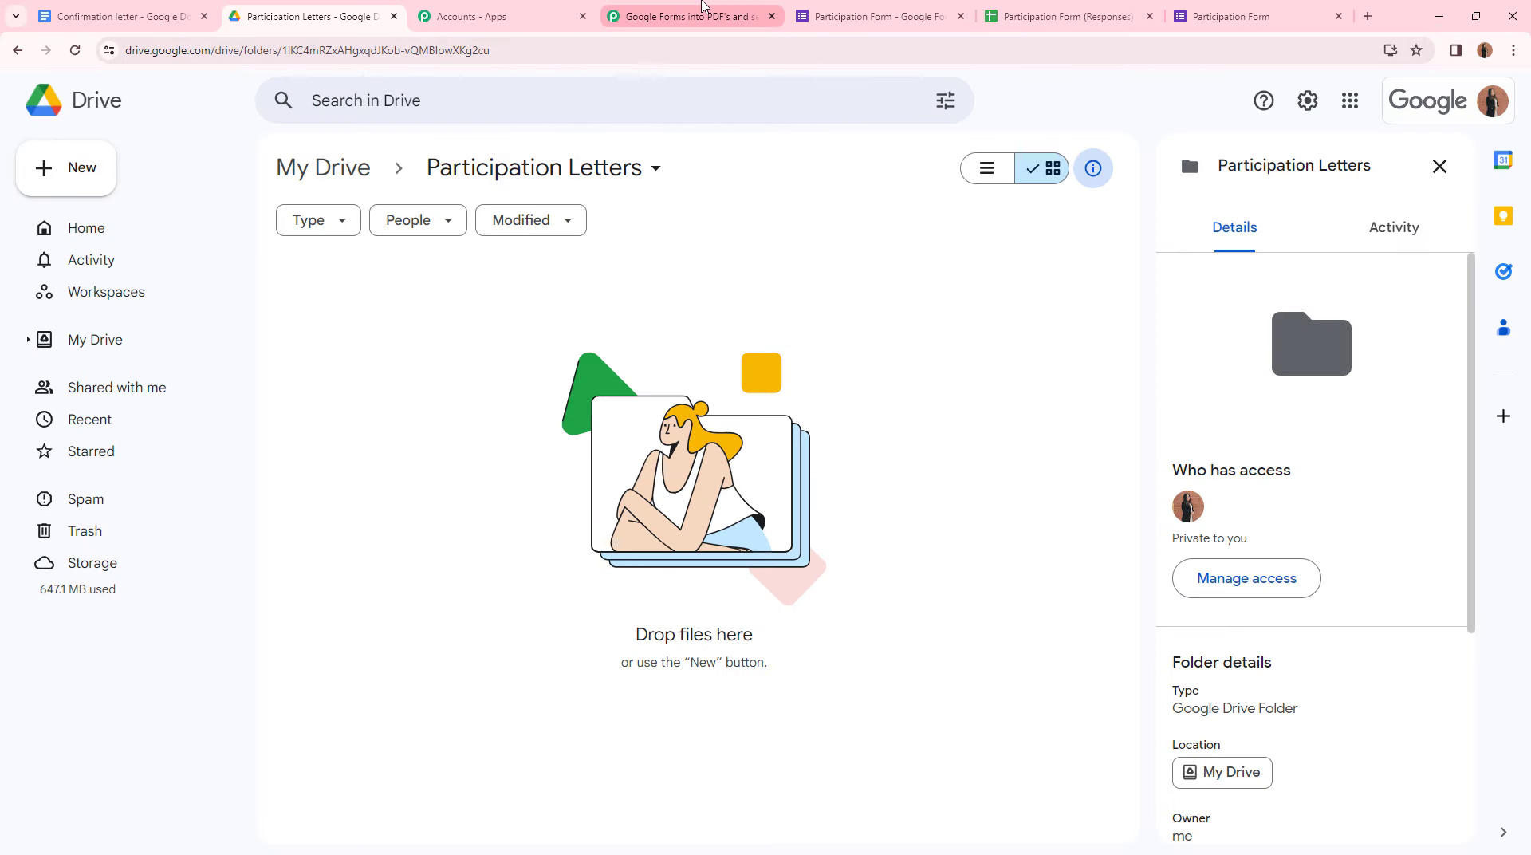
pyautogui.click(701, 6)
pyautogui.click(587, 351)
pyautogui.click(550, 458)
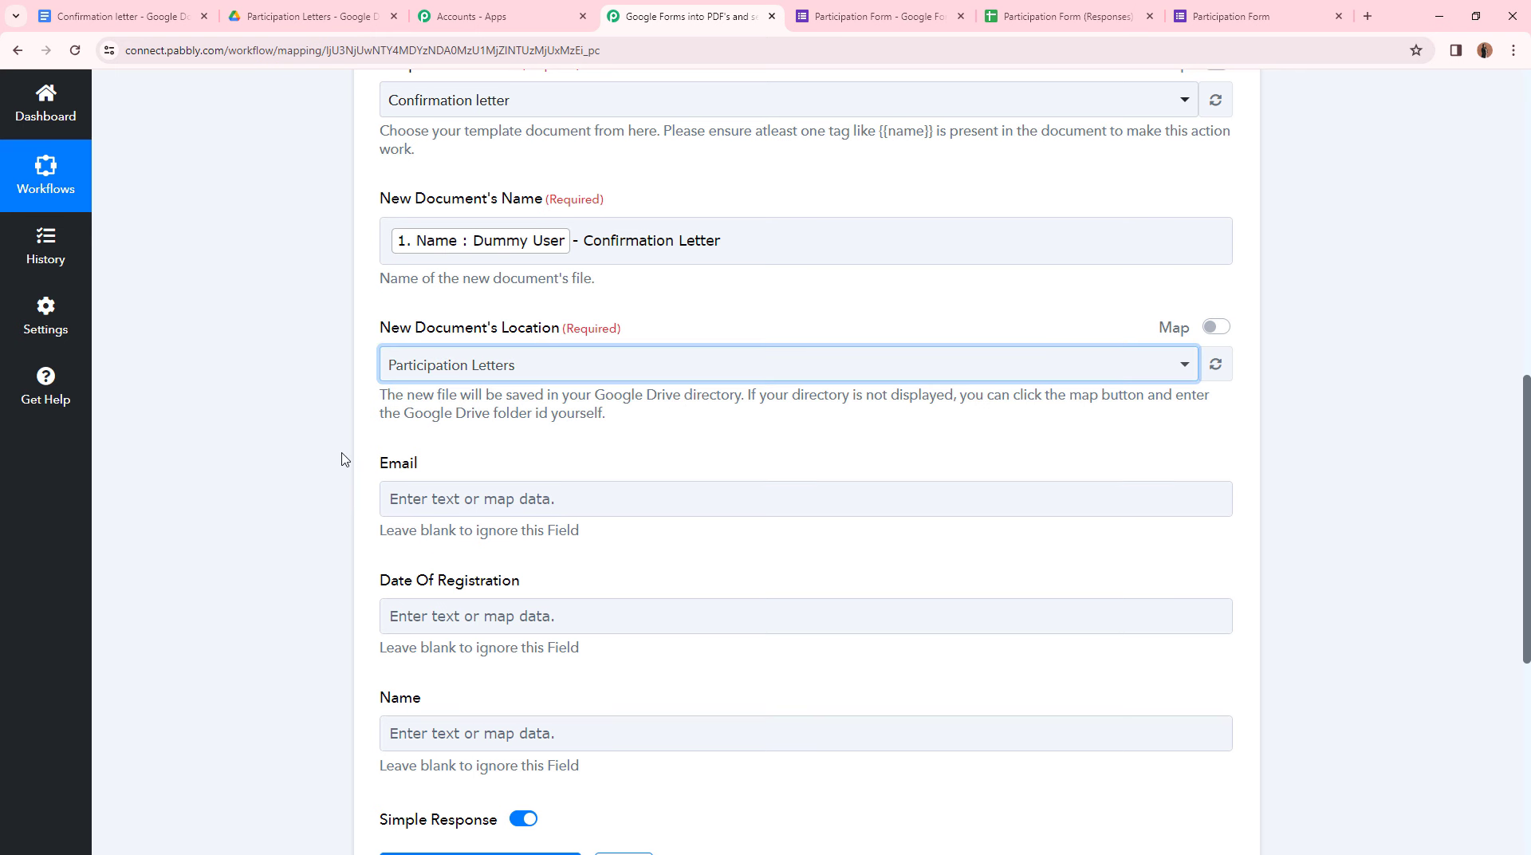
pyautogui.scroll(-3, 342, 454)
pyautogui.scroll(2, 386, 304)
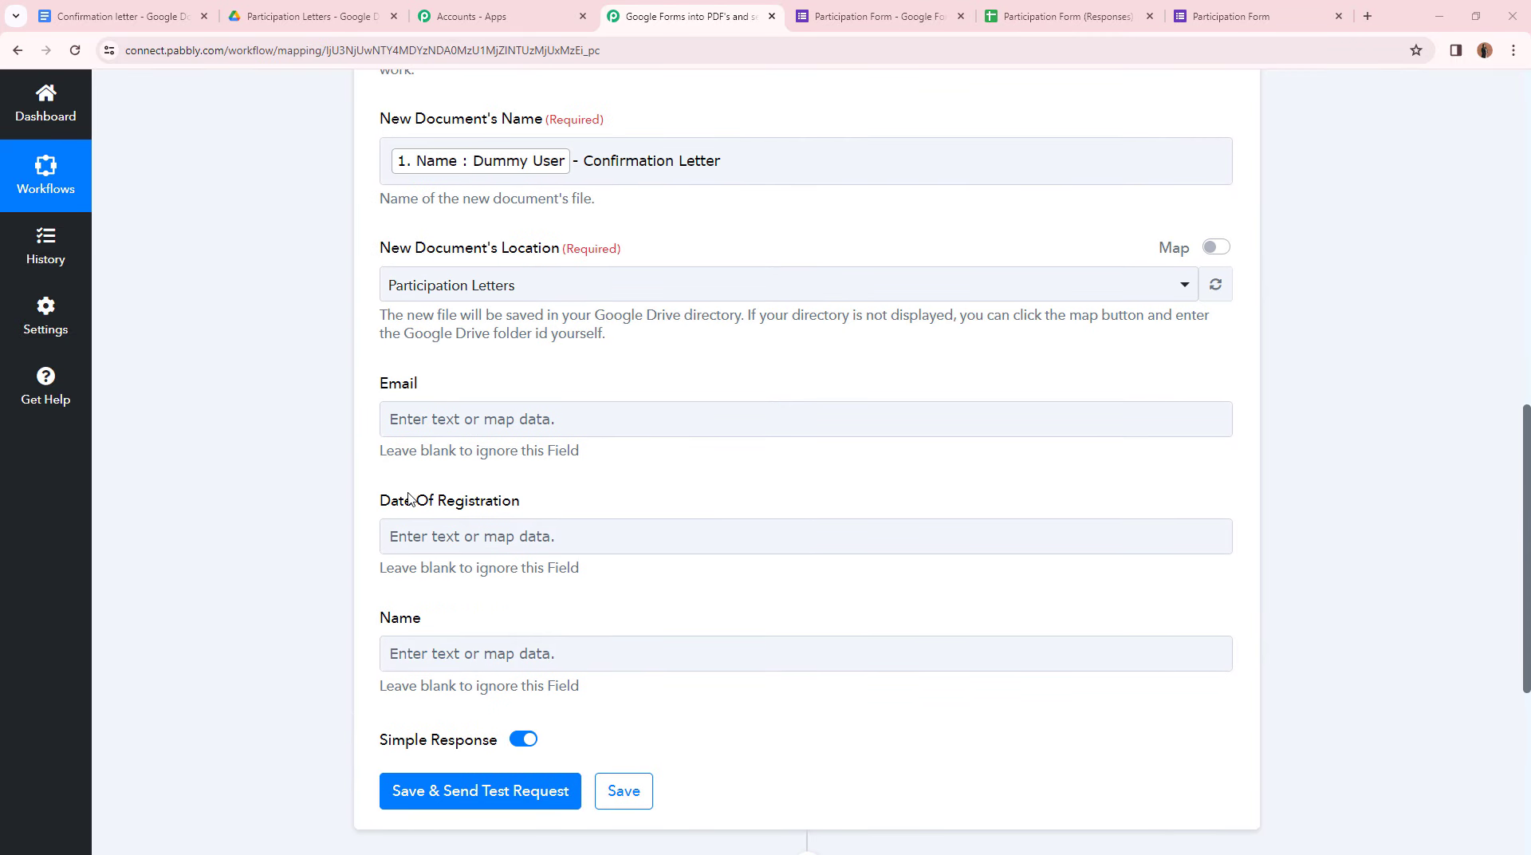
pyautogui.click(138, 8)
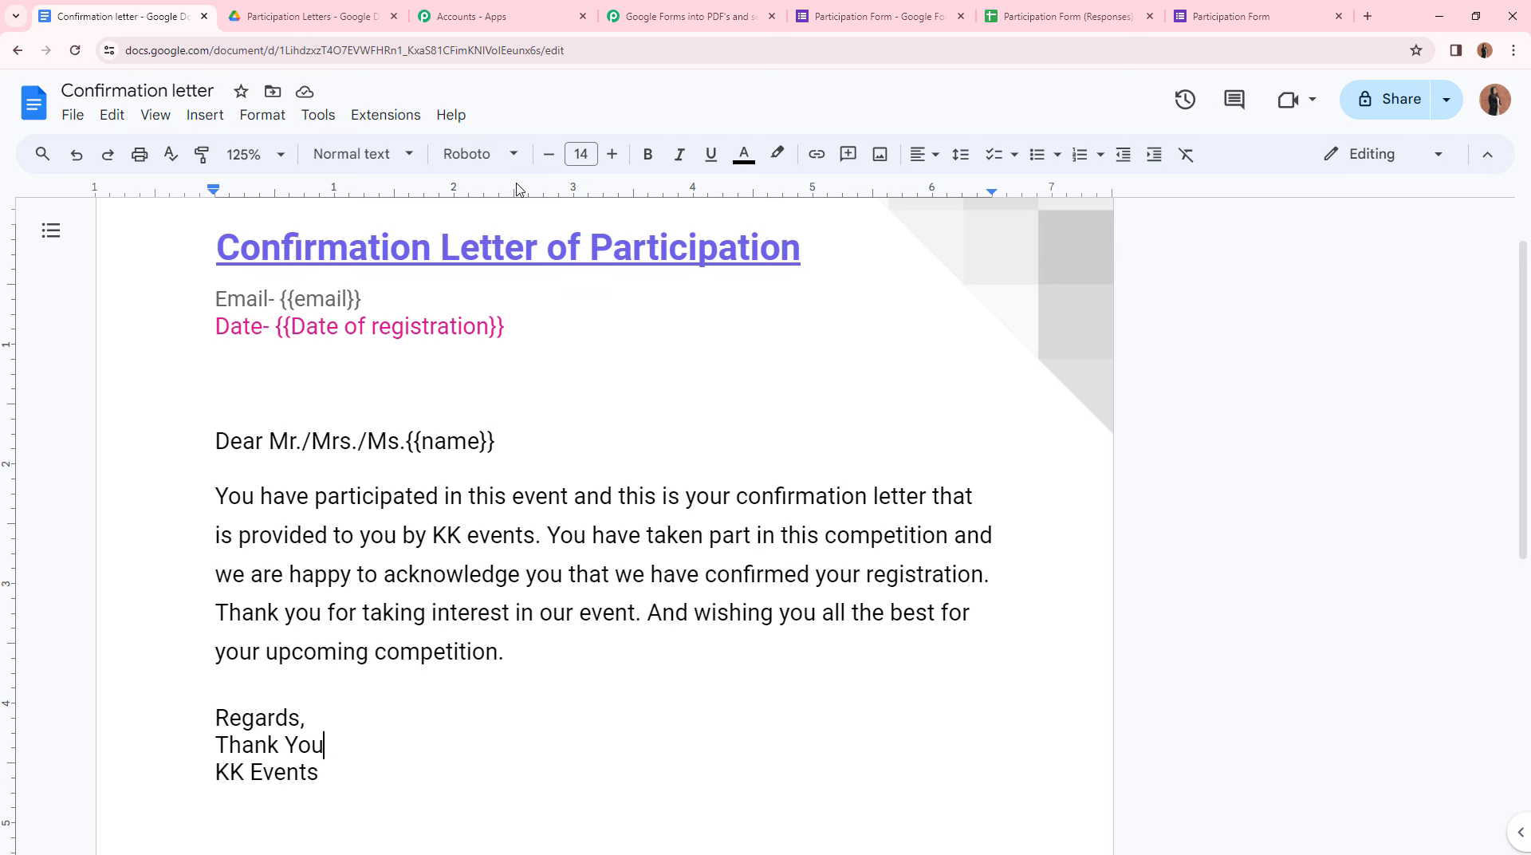
pyautogui.click(877, 16)
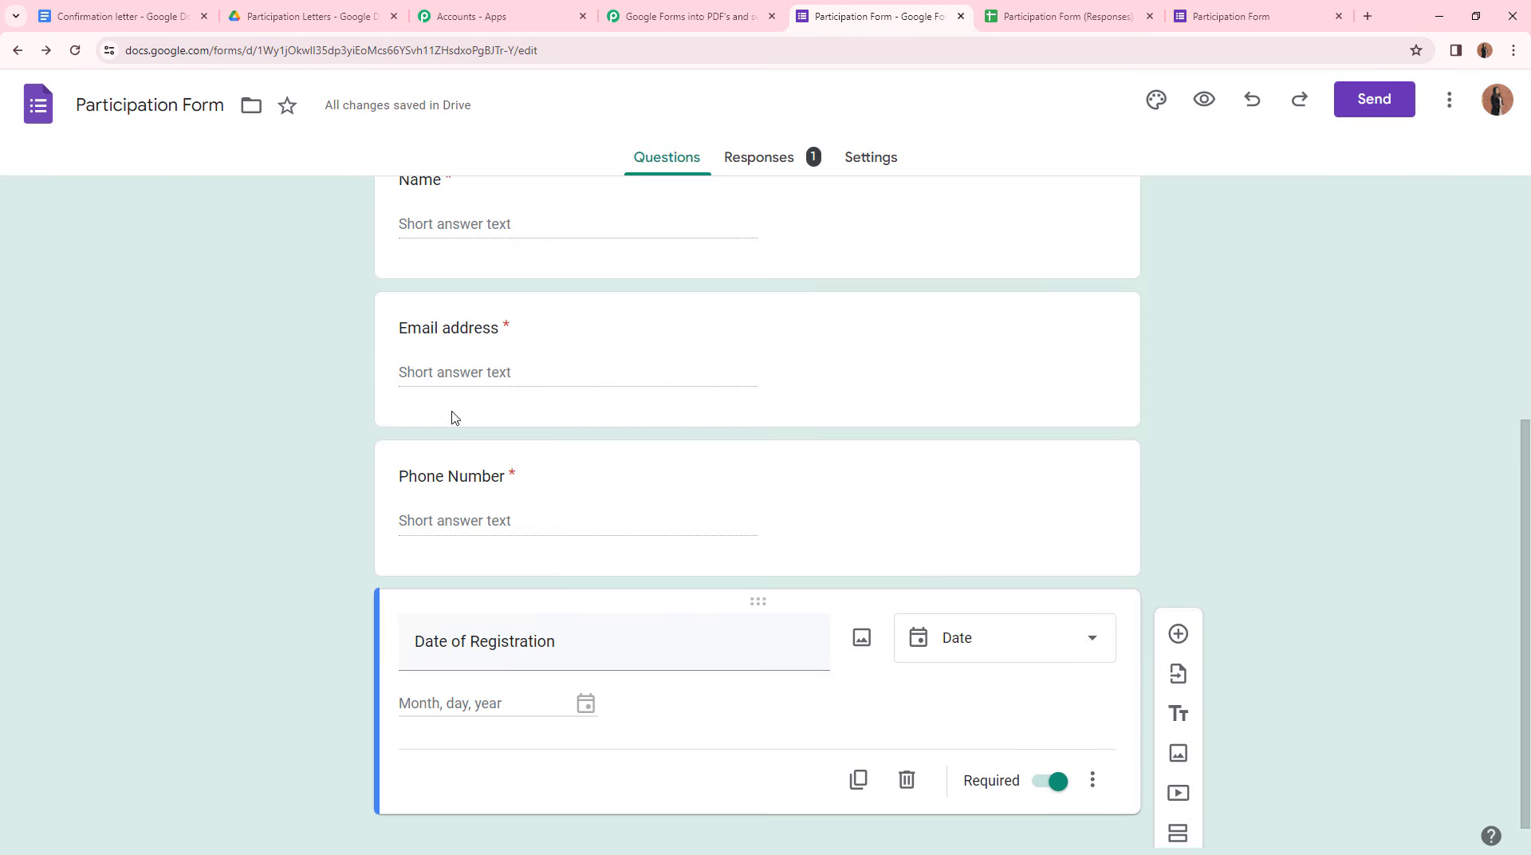
pyautogui.click(40, 6)
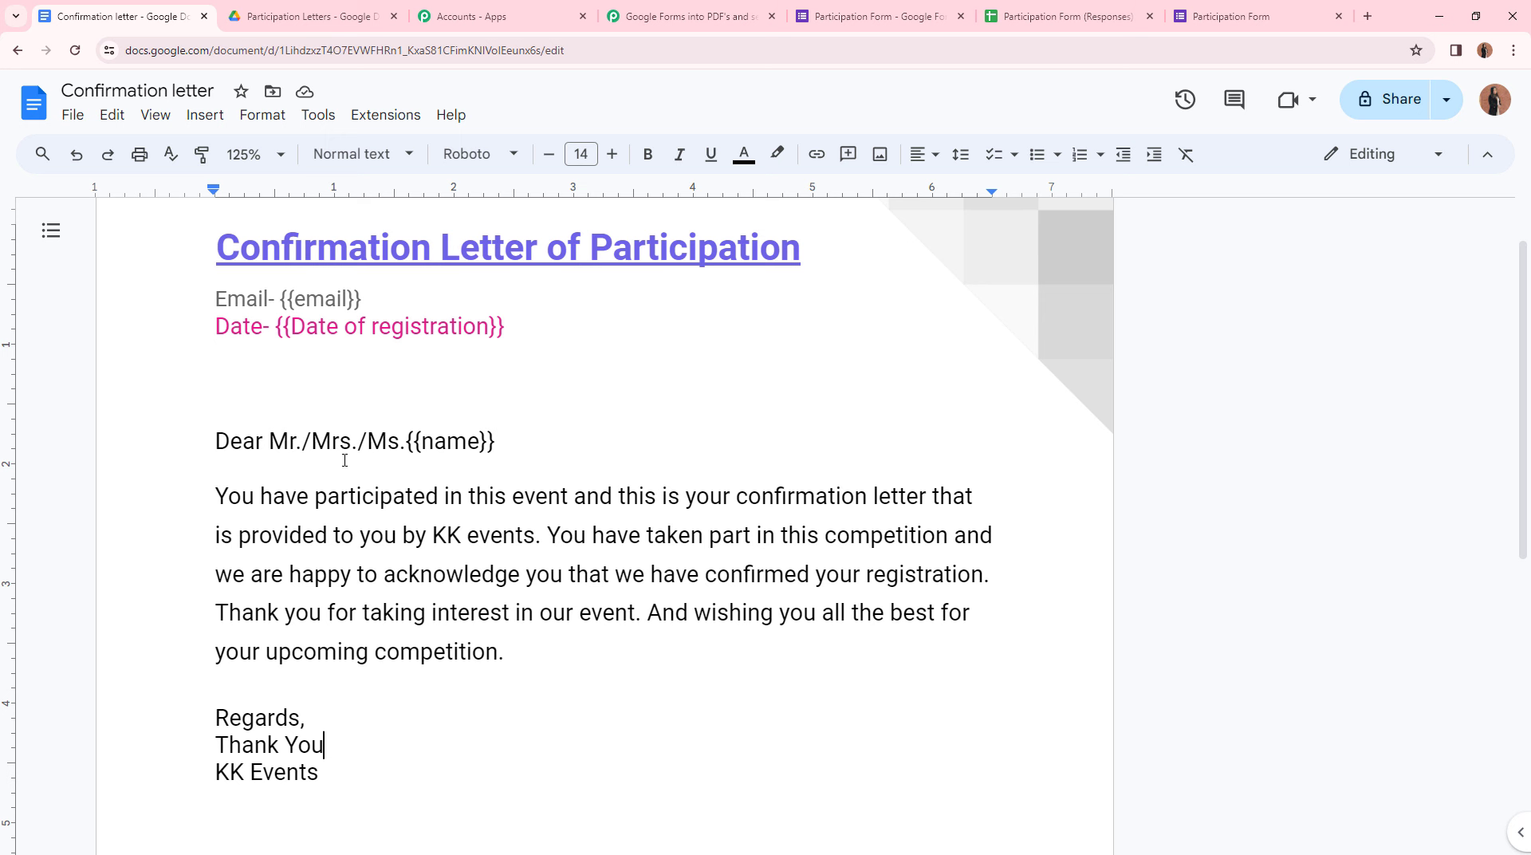
pyautogui.click(680, 15)
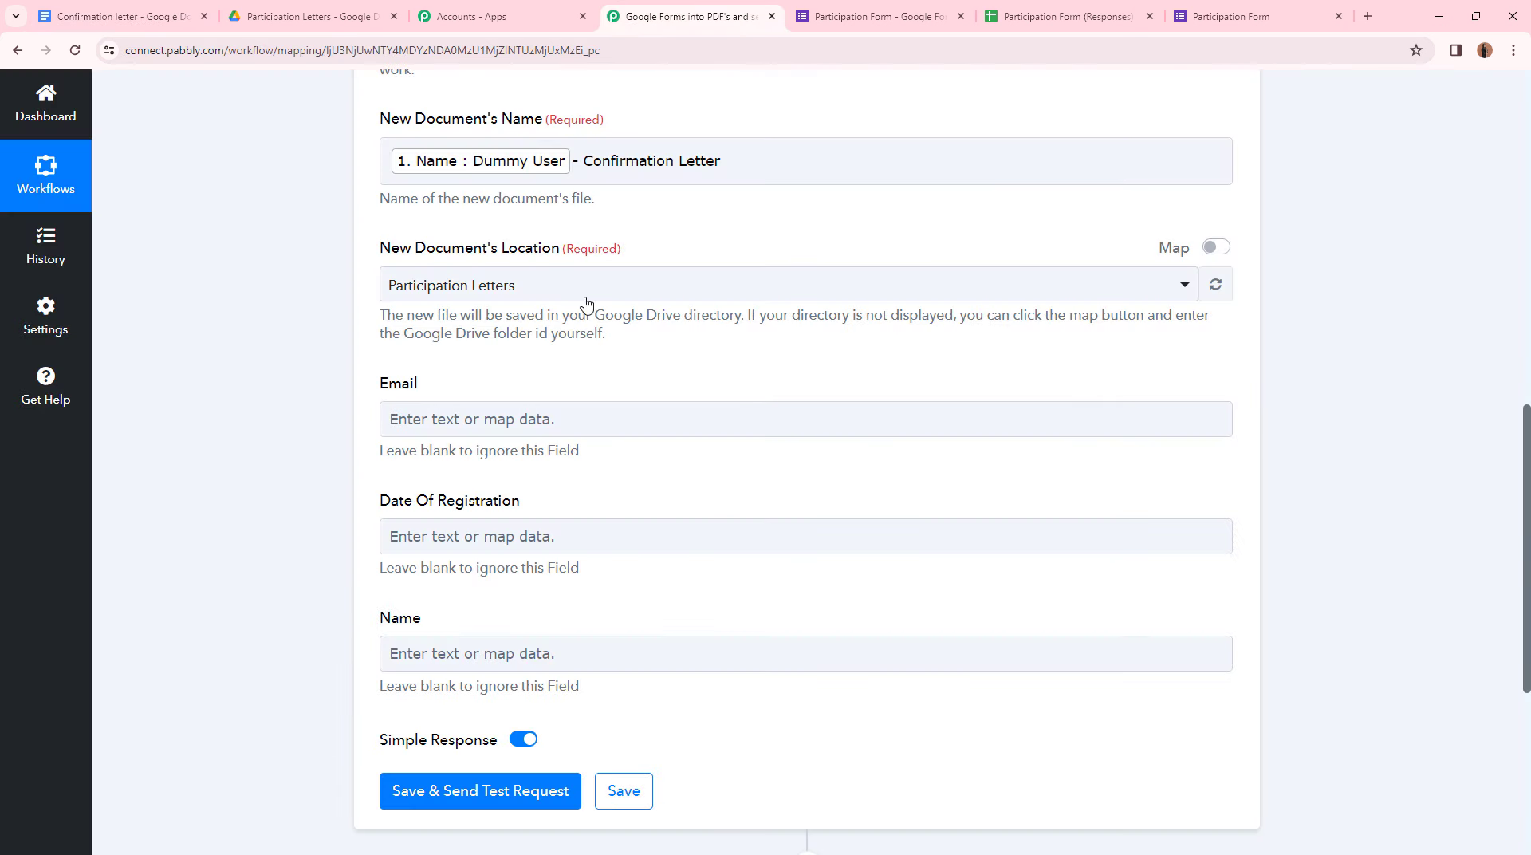
# - Map the response's Email Address and Date Of Registration into the Email and Date Of Registration fields
pyautogui.click(546, 421)
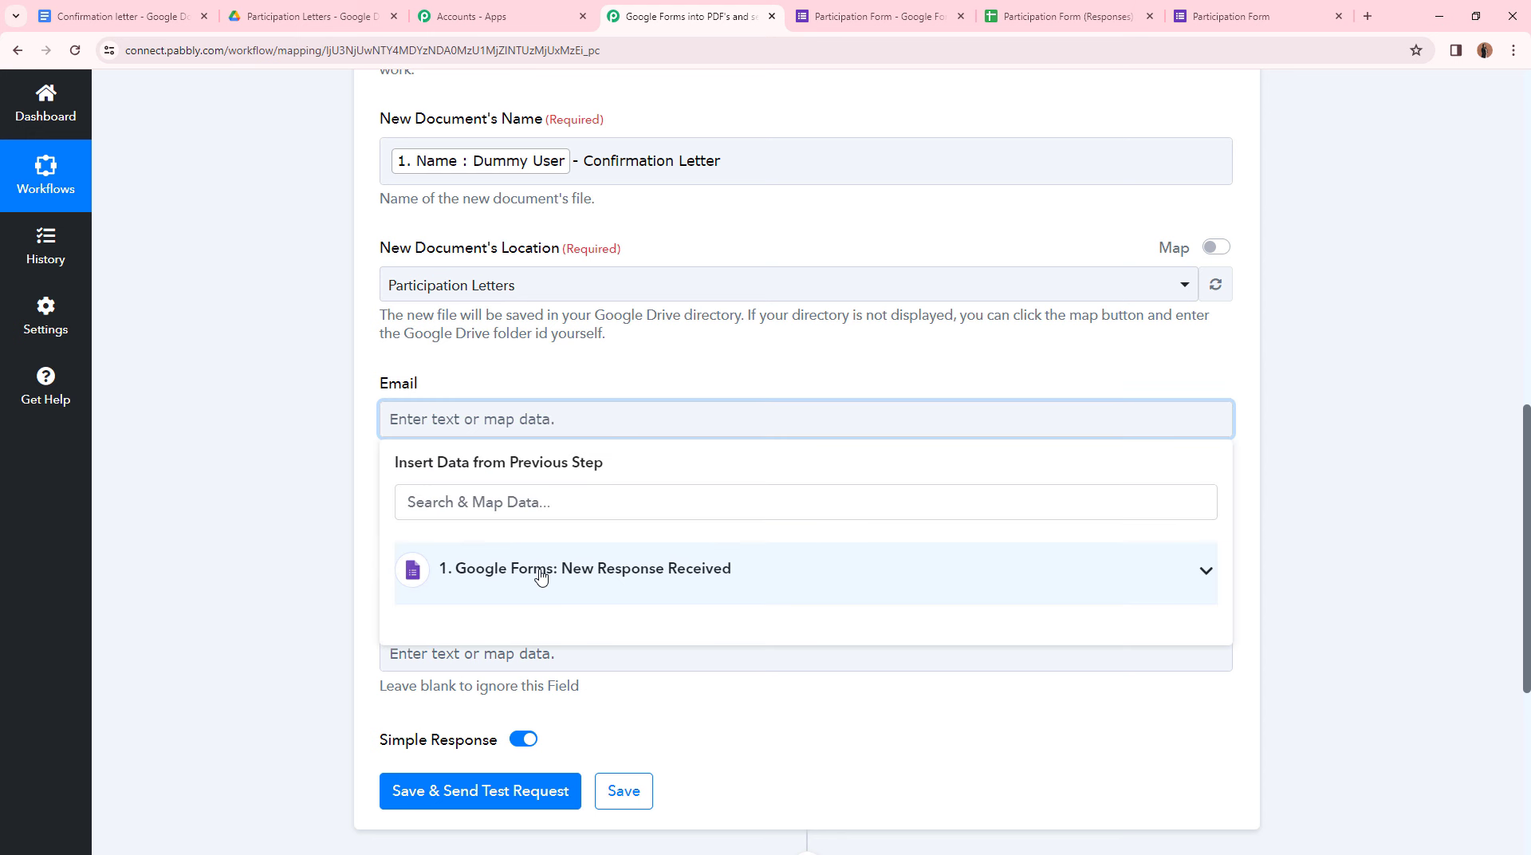
pyautogui.click(588, 600)
pyautogui.scroll(-2, 591, 632)
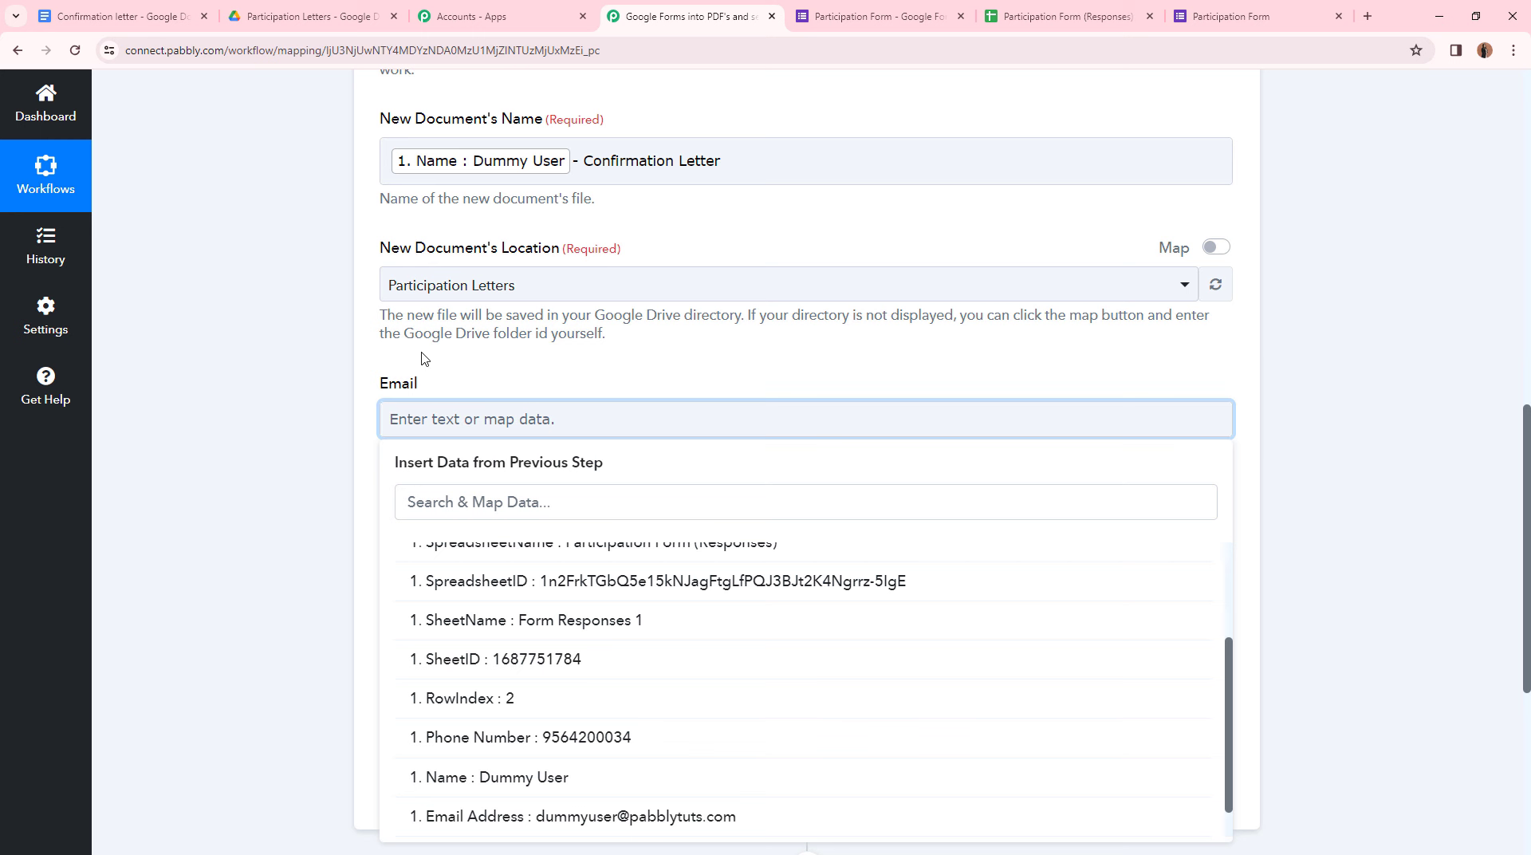
pyautogui.scroll(-1, 552, 638)
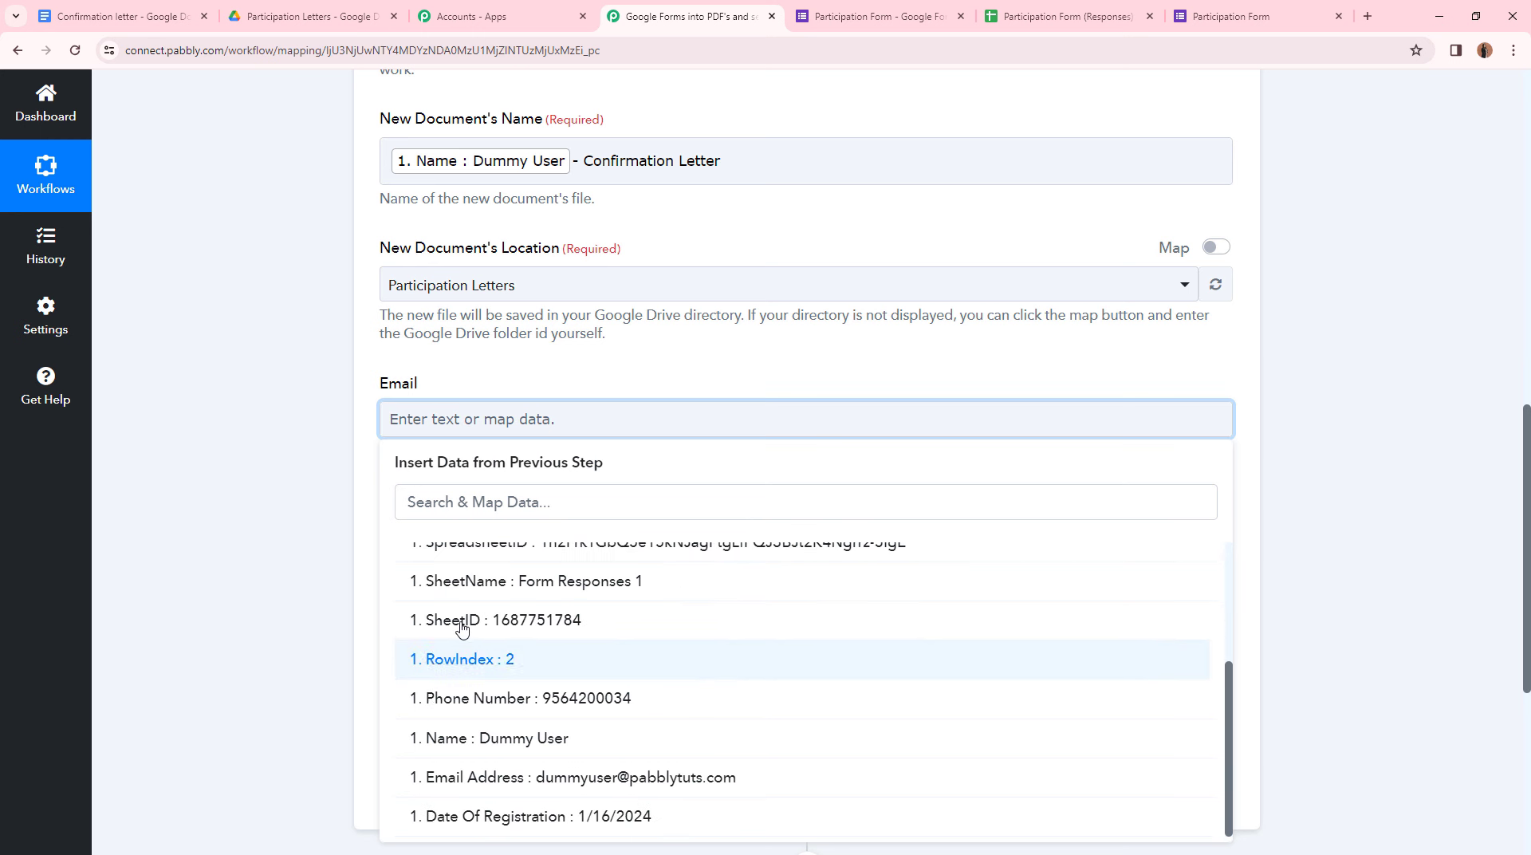
pyautogui.click(465, 779)
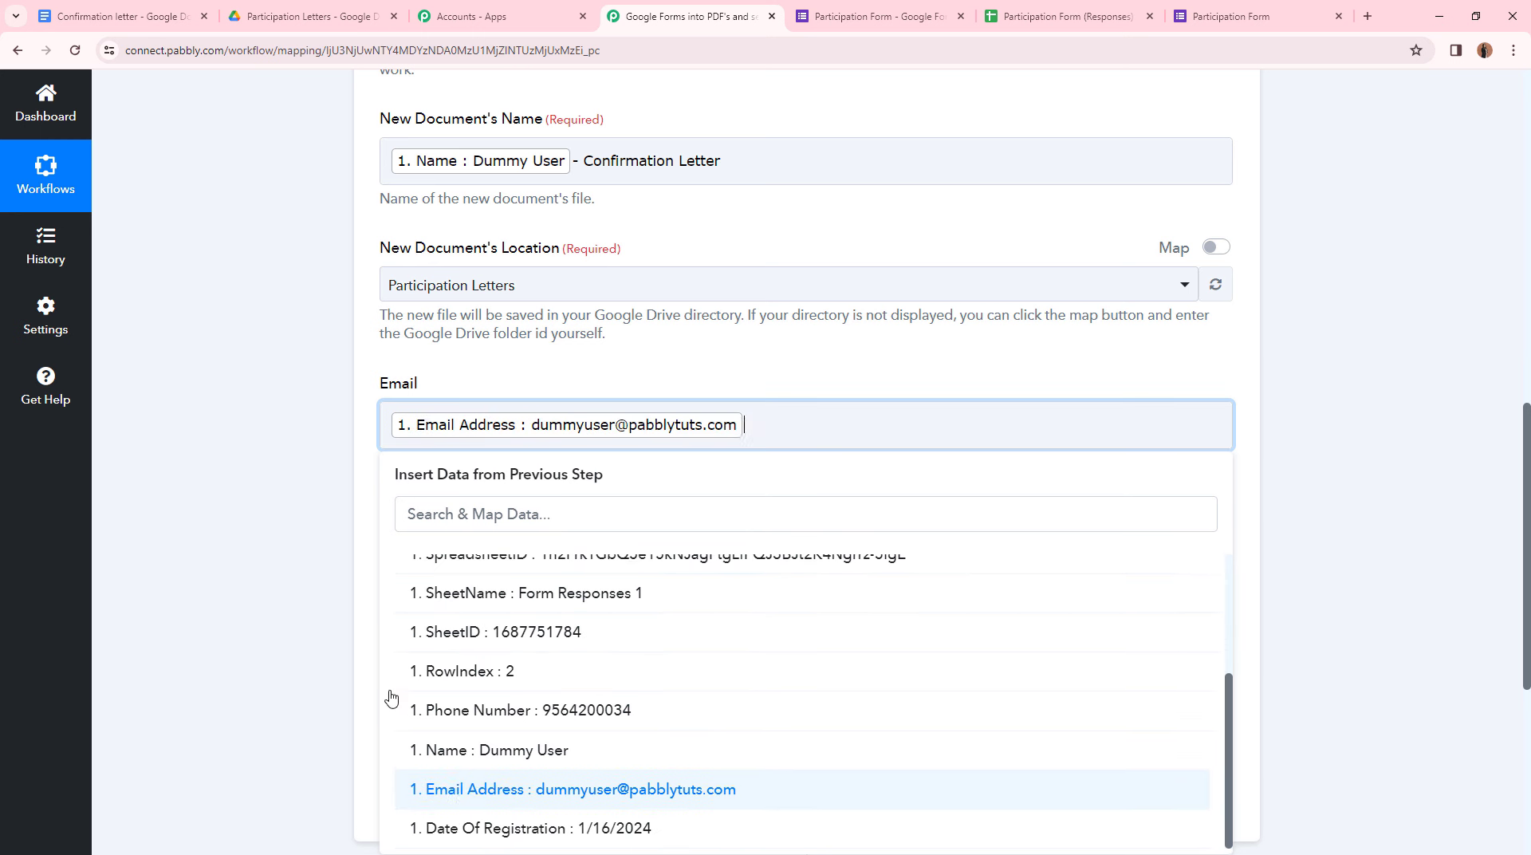
pyautogui.click(550, 563)
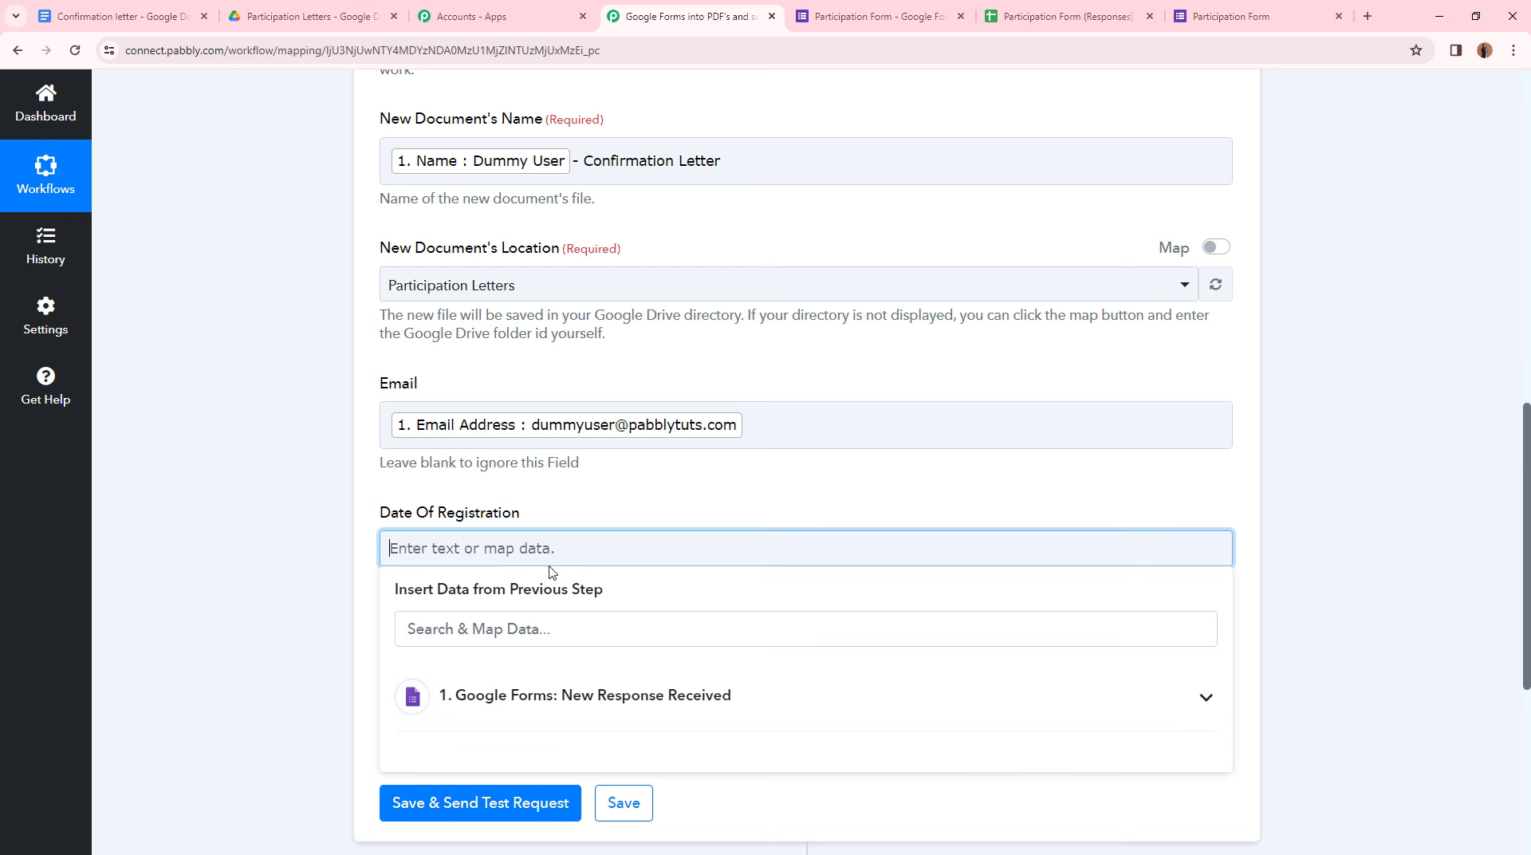
pyautogui.click(563, 693)
pyautogui.scroll(-3, 610, 769)
pyautogui.scroll(-5, 611, 767)
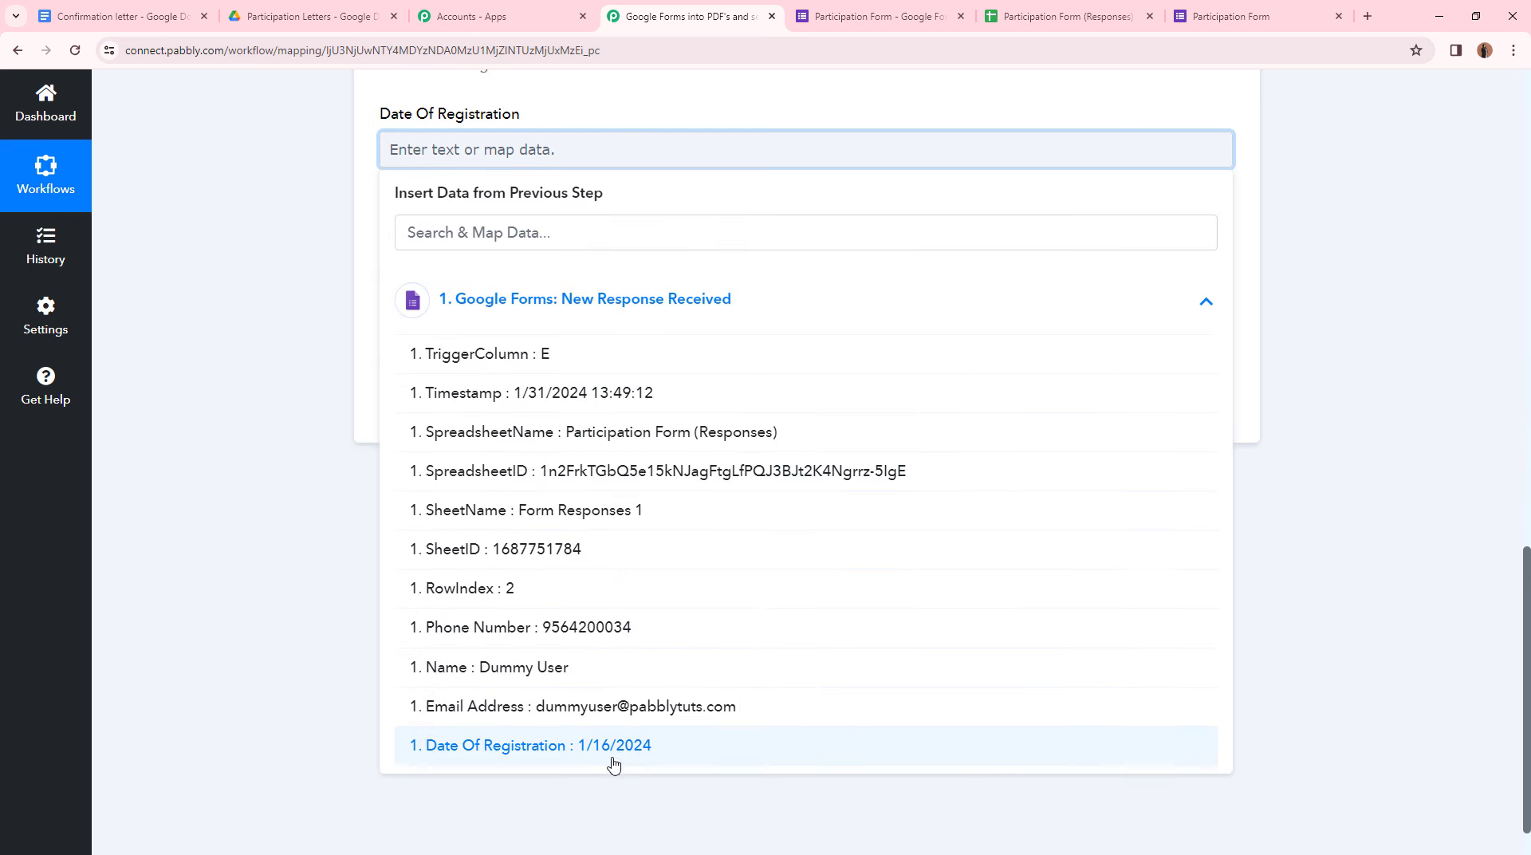
pyautogui.click(622, 747)
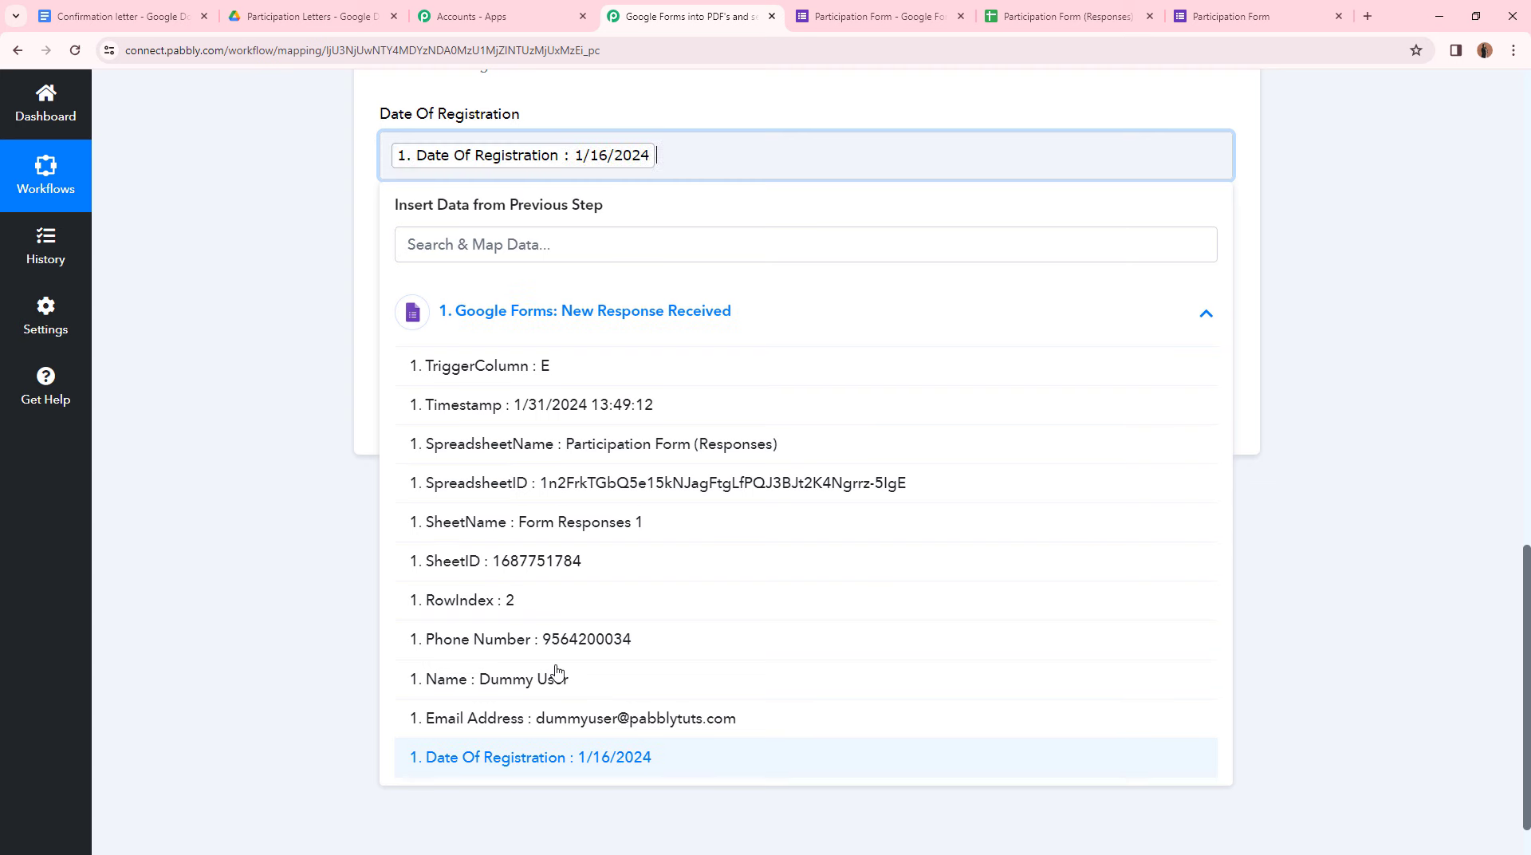
pyautogui.click(239, 428)
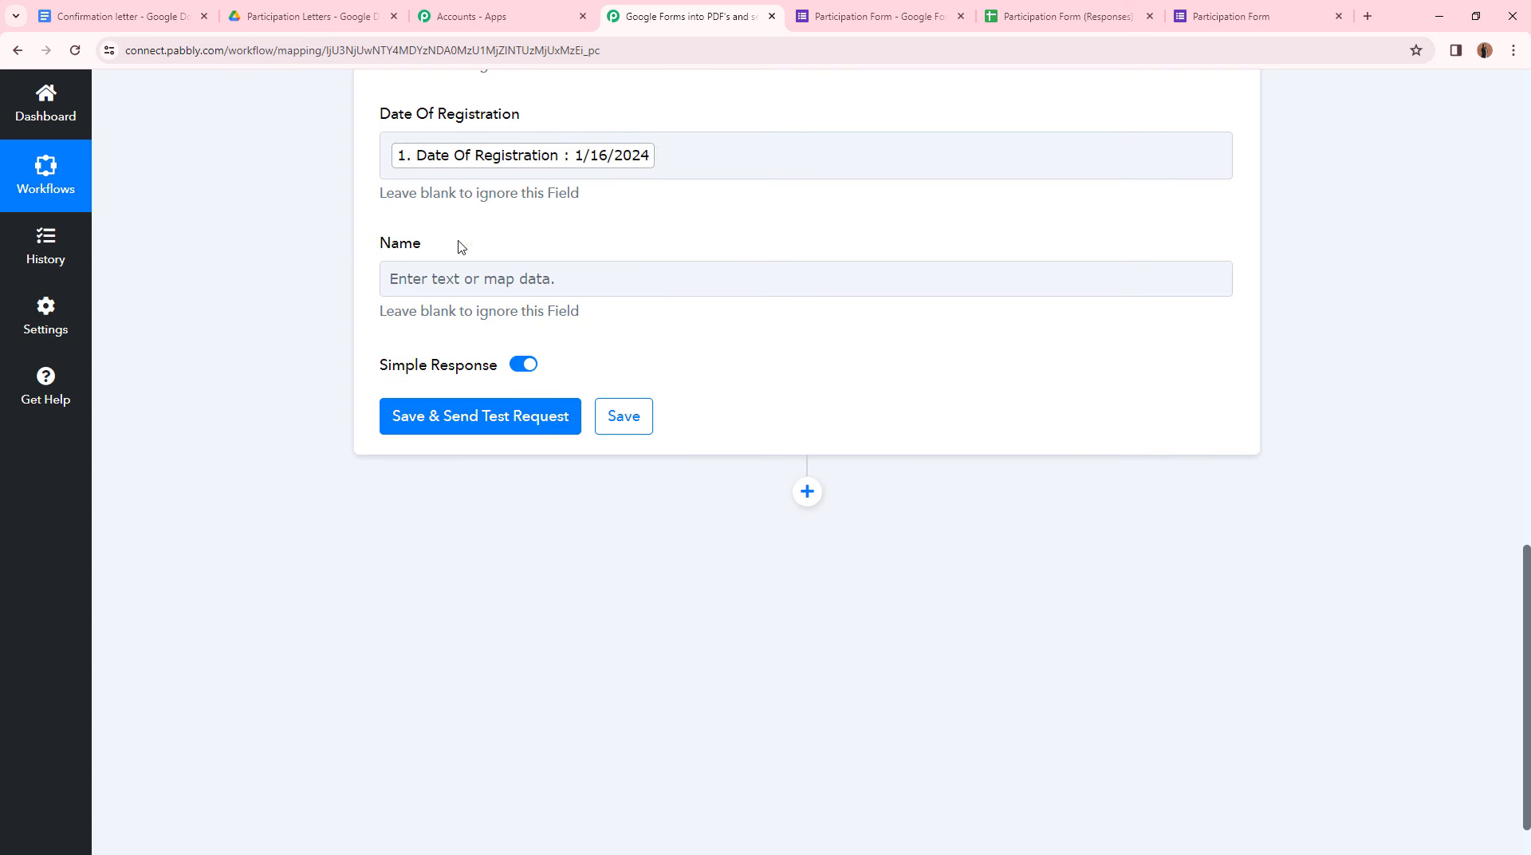
# - Map the respondent's Name from the form response into the Name field
pyautogui.click(418, 280)
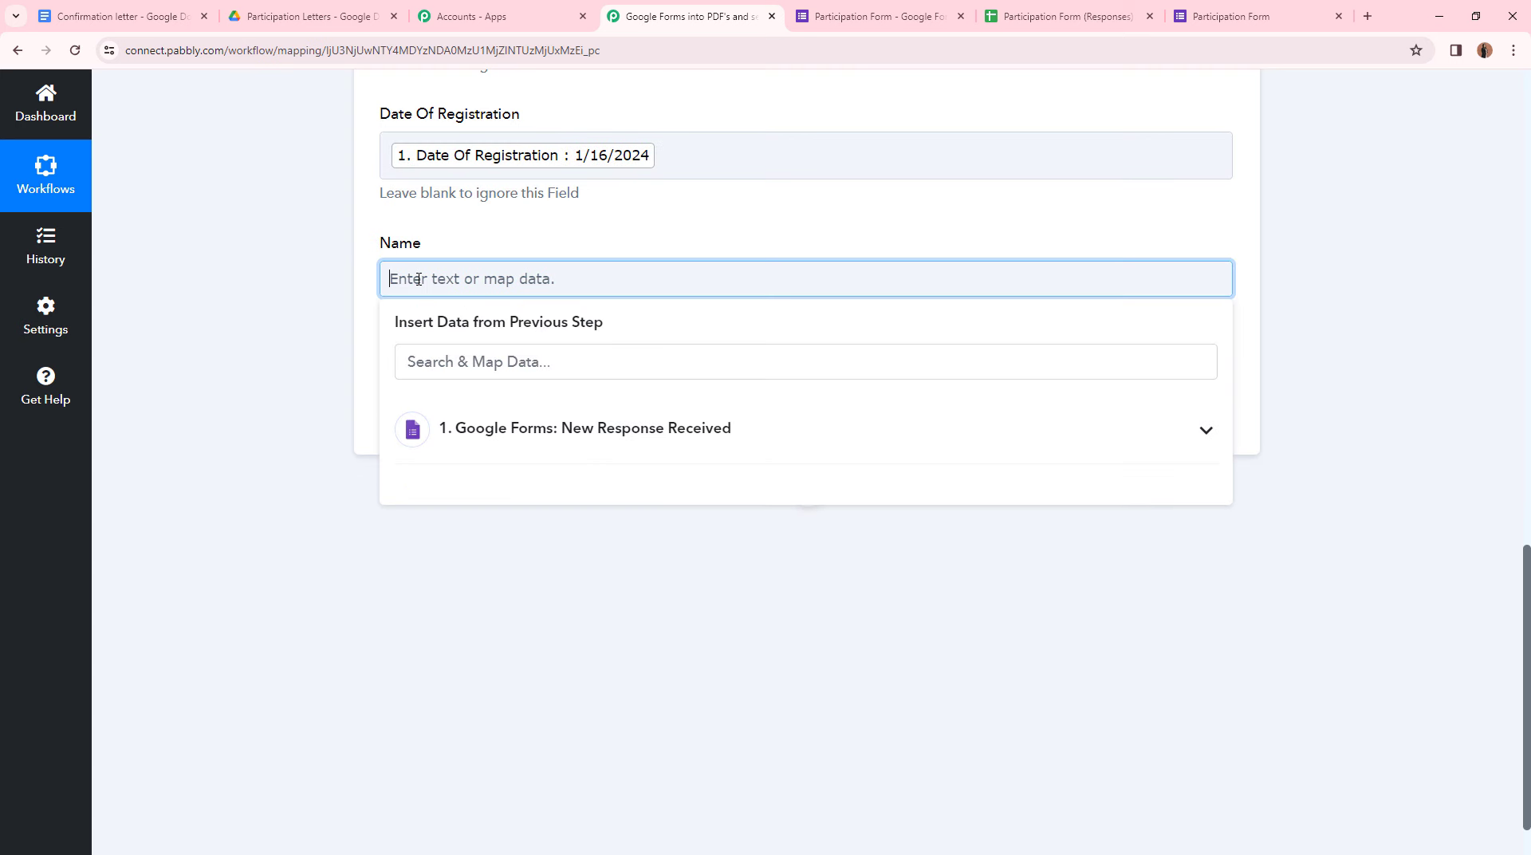
pyautogui.click(528, 434)
pyautogui.scroll(-2, 530, 494)
pyautogui.click(496, 735)
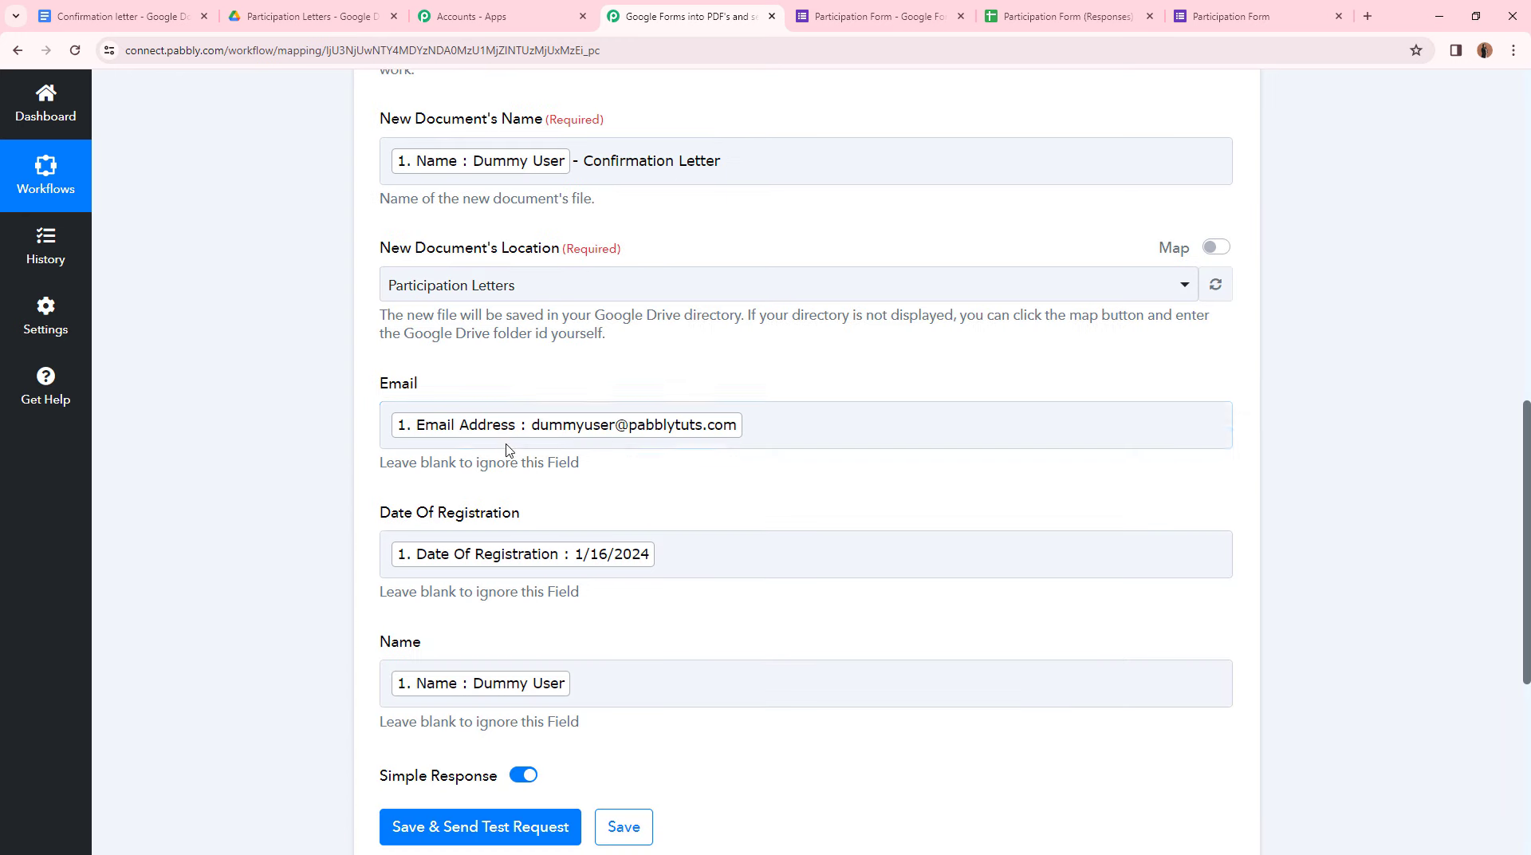
pyautogui.click(417, 670)
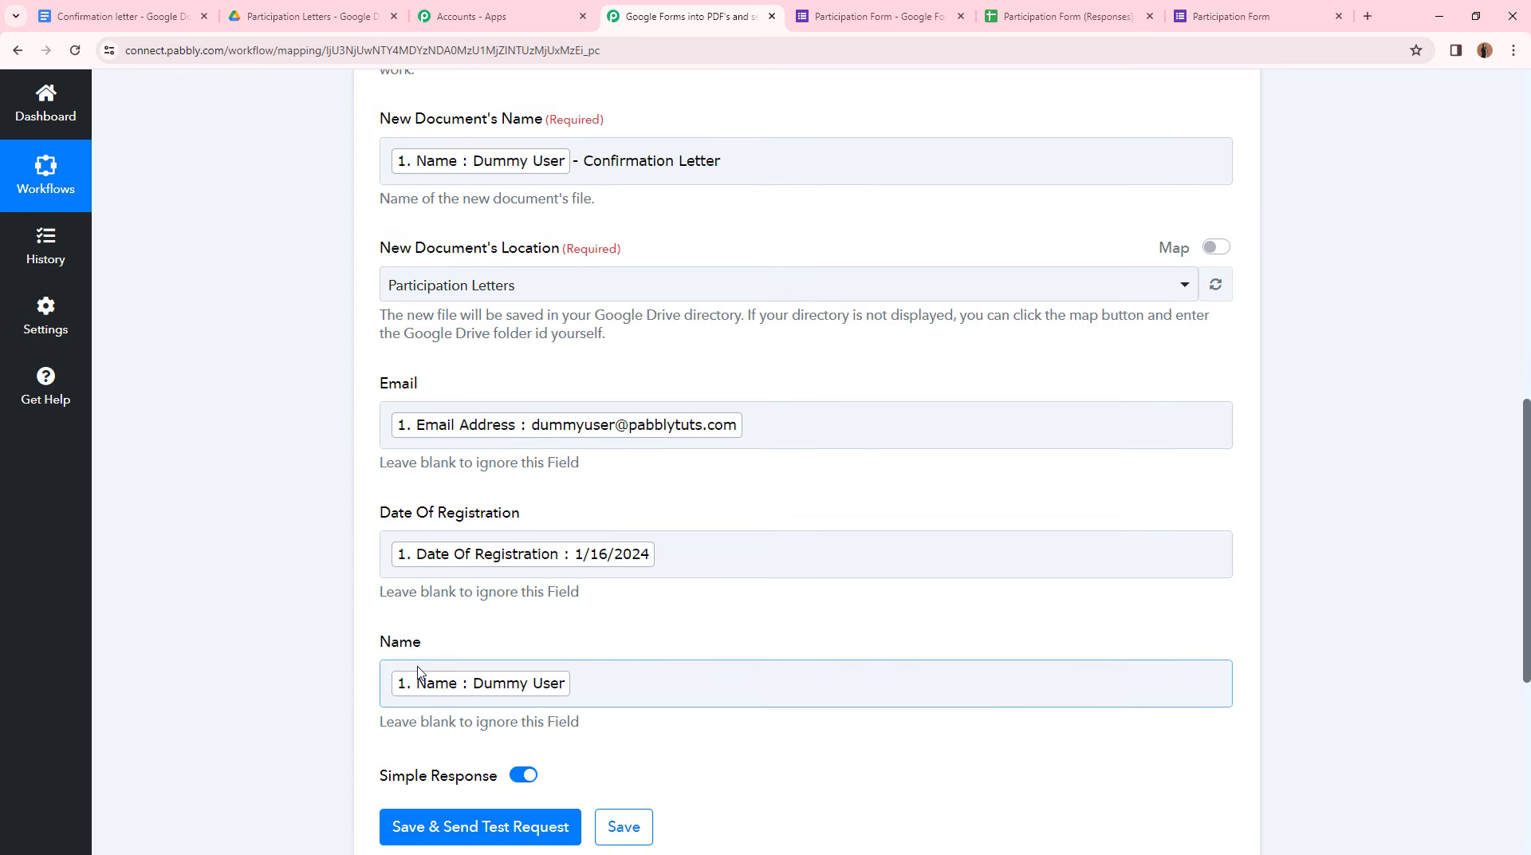
pyautogui.click(766, 501)
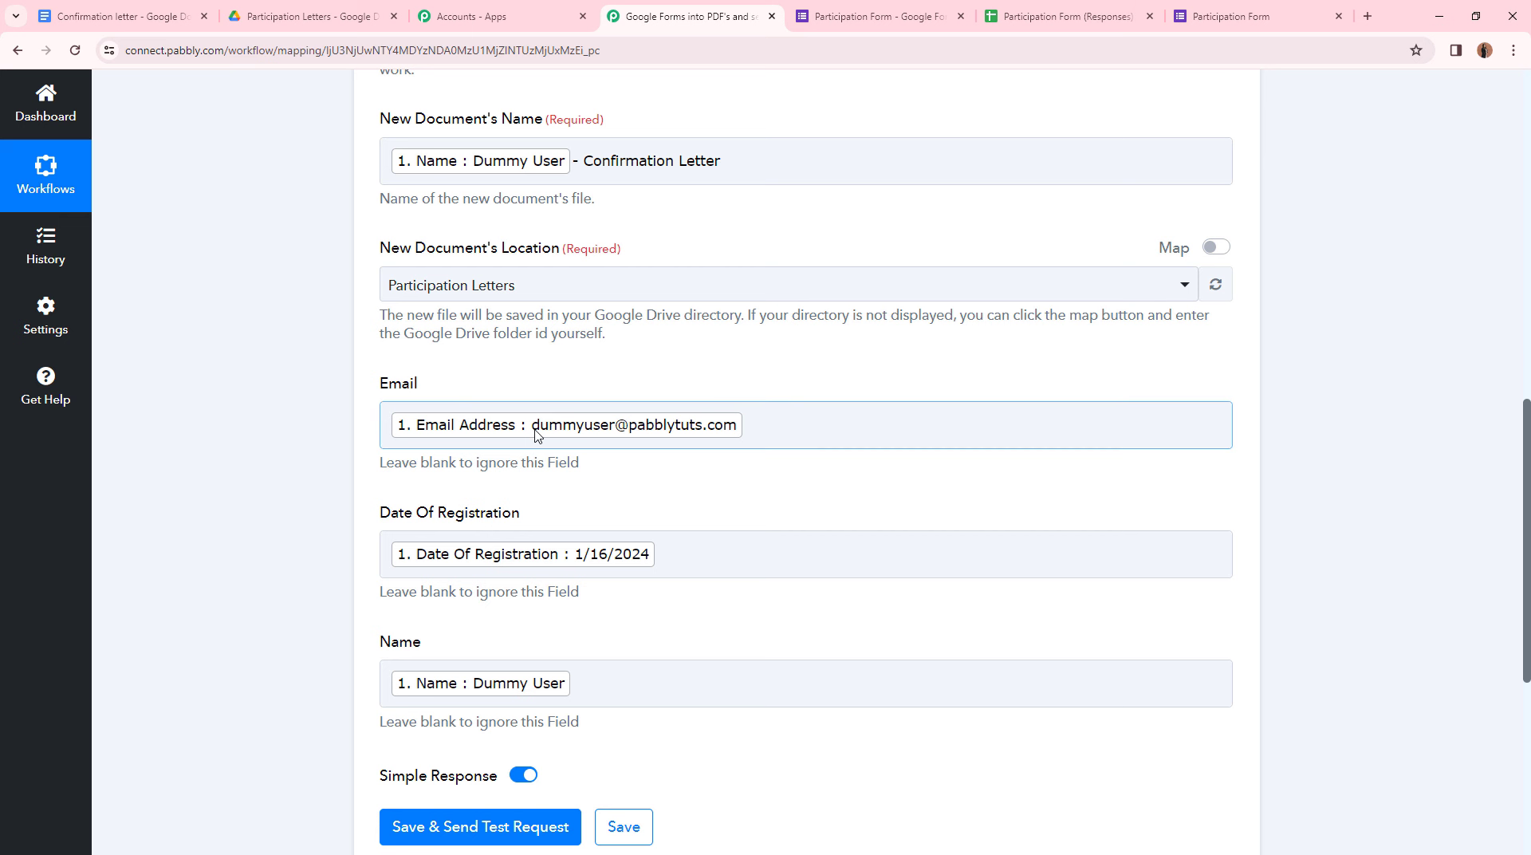
pyautogui.click(99, 14)
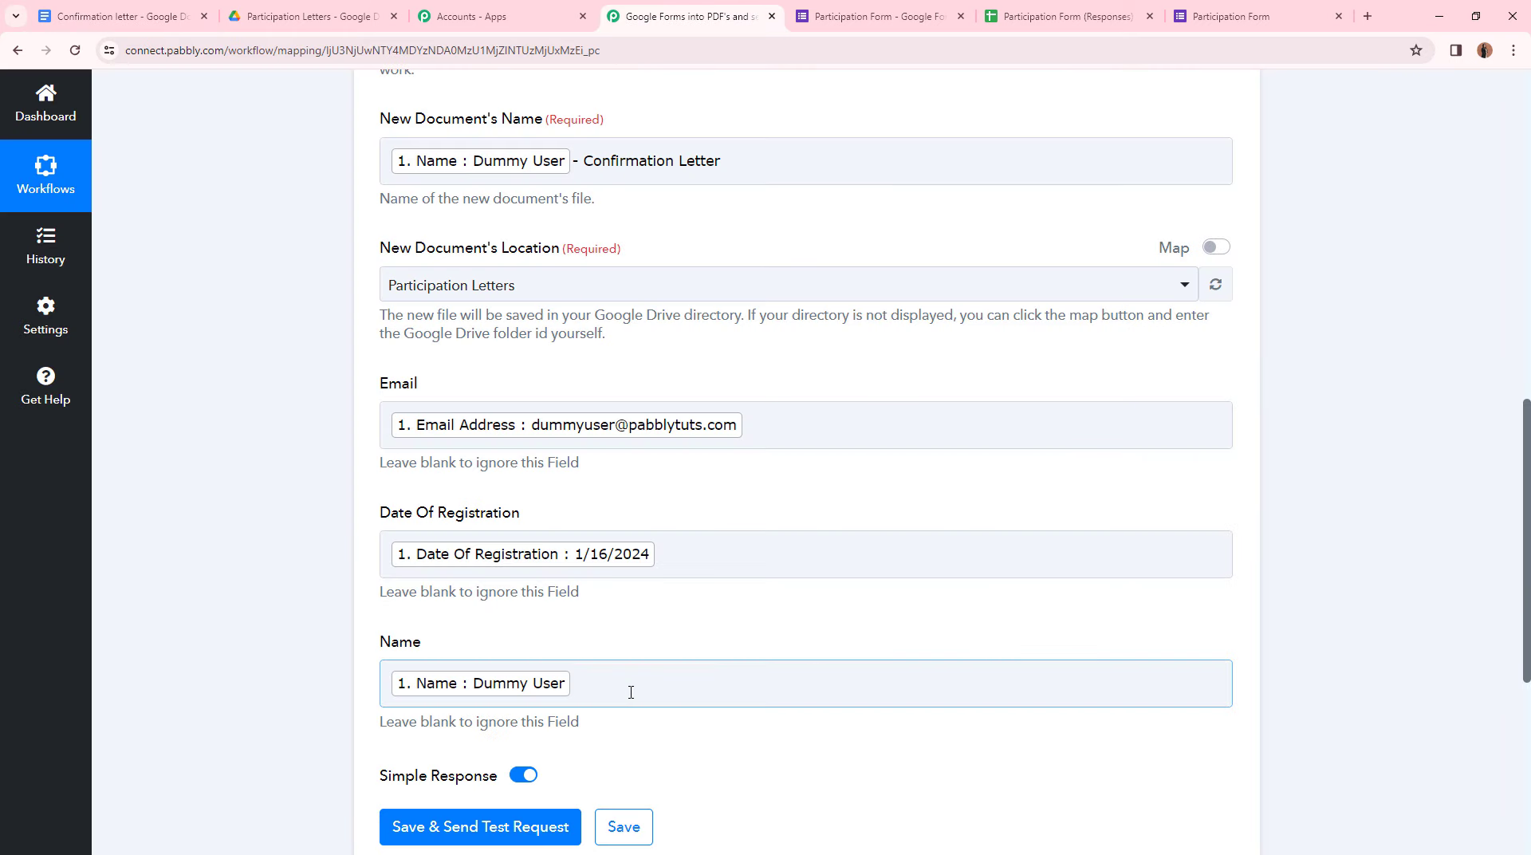
# - Save the Google Docs step and send a test request
pyautogui.scroll(-2, 558, 717)
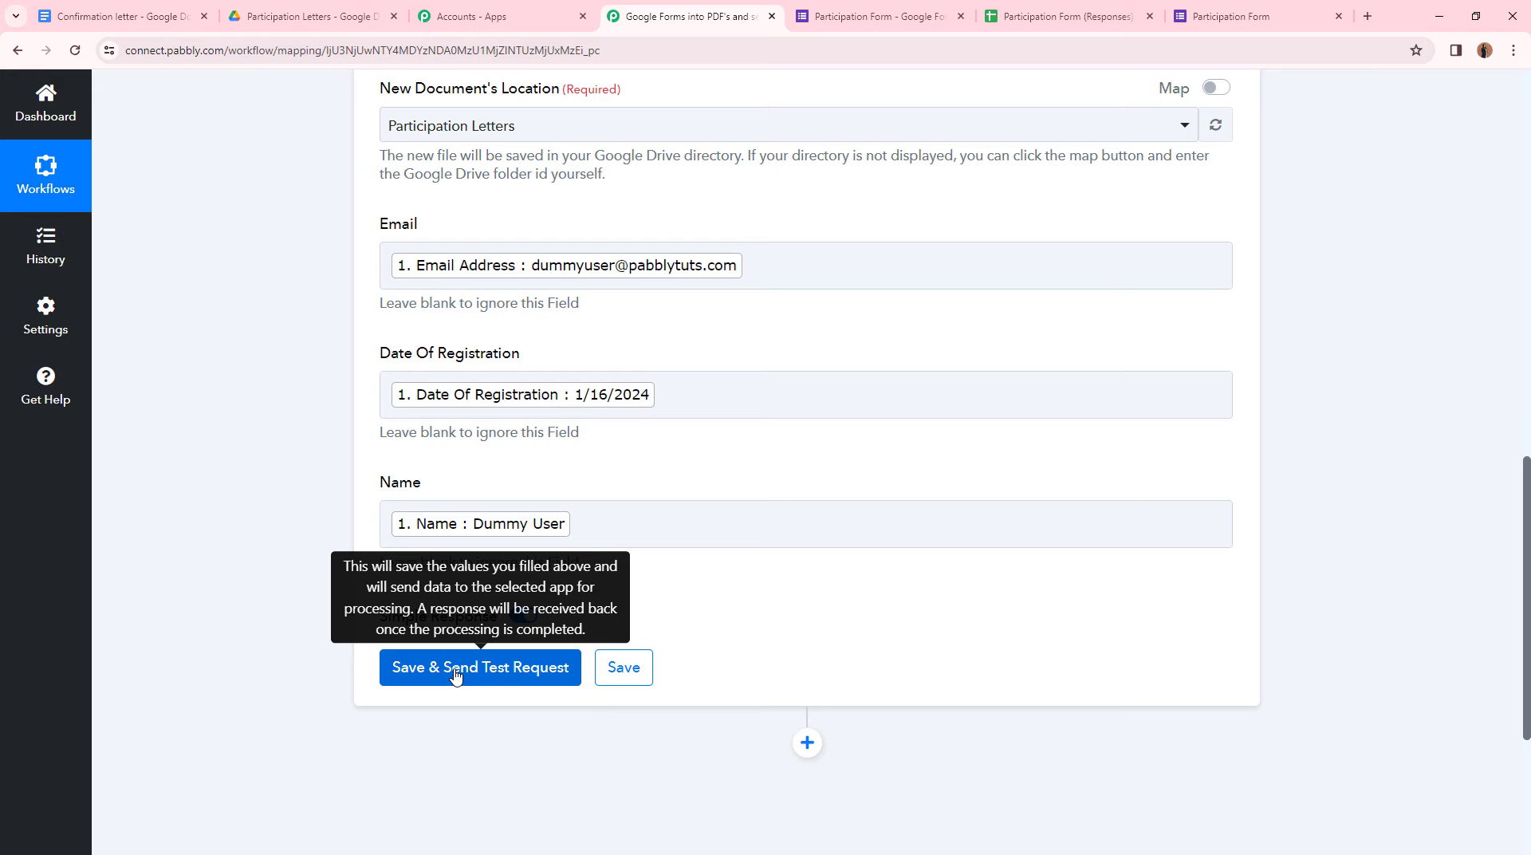
pyautogui.click(456, 668)
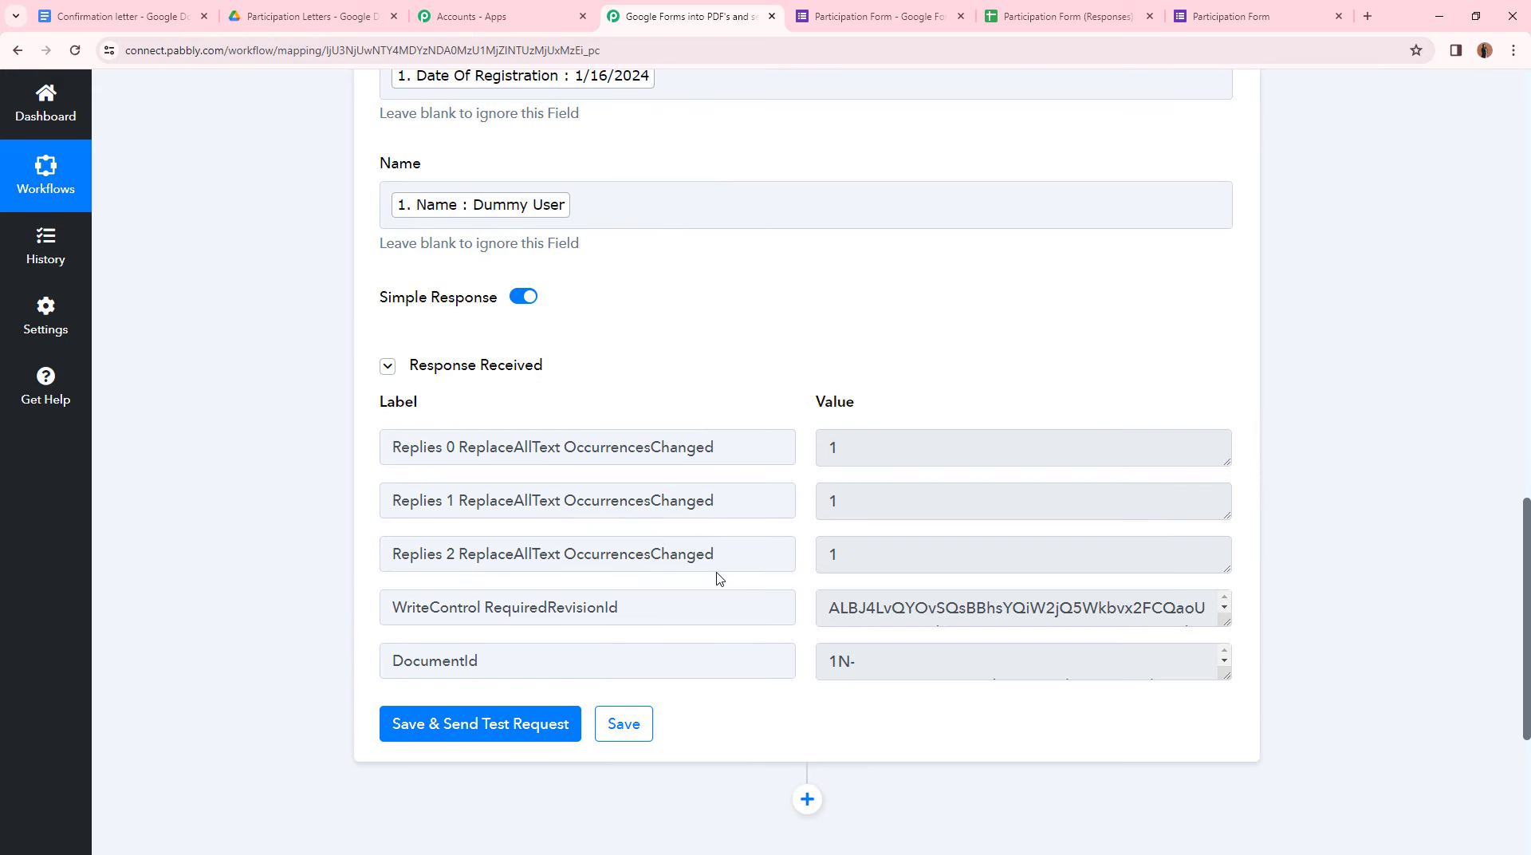
pyautogui.scroll(8, 719, 574)
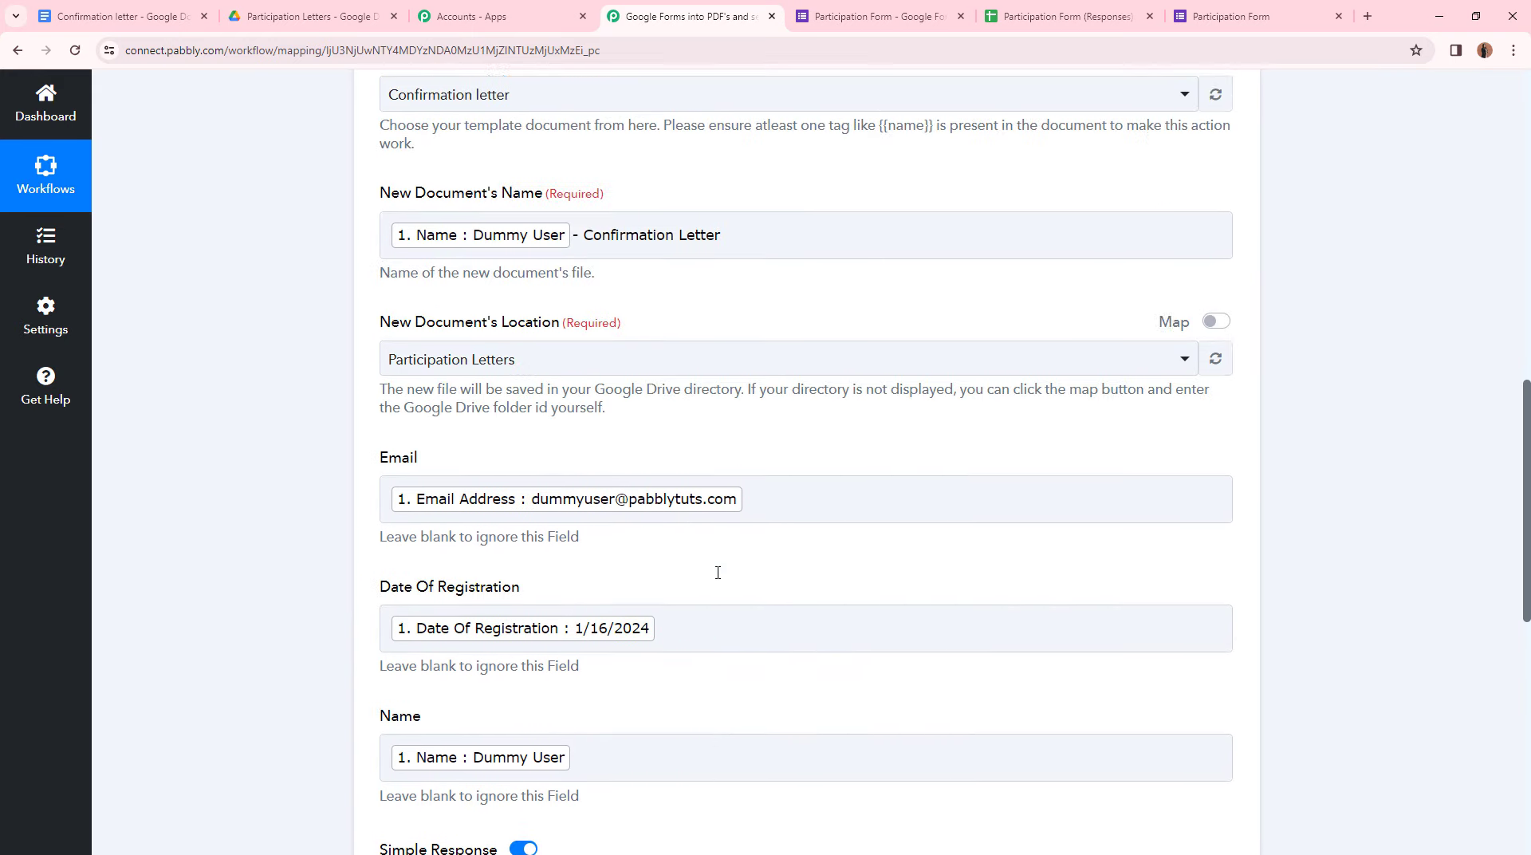
pyautogui.scroll(-8, 773, 412)
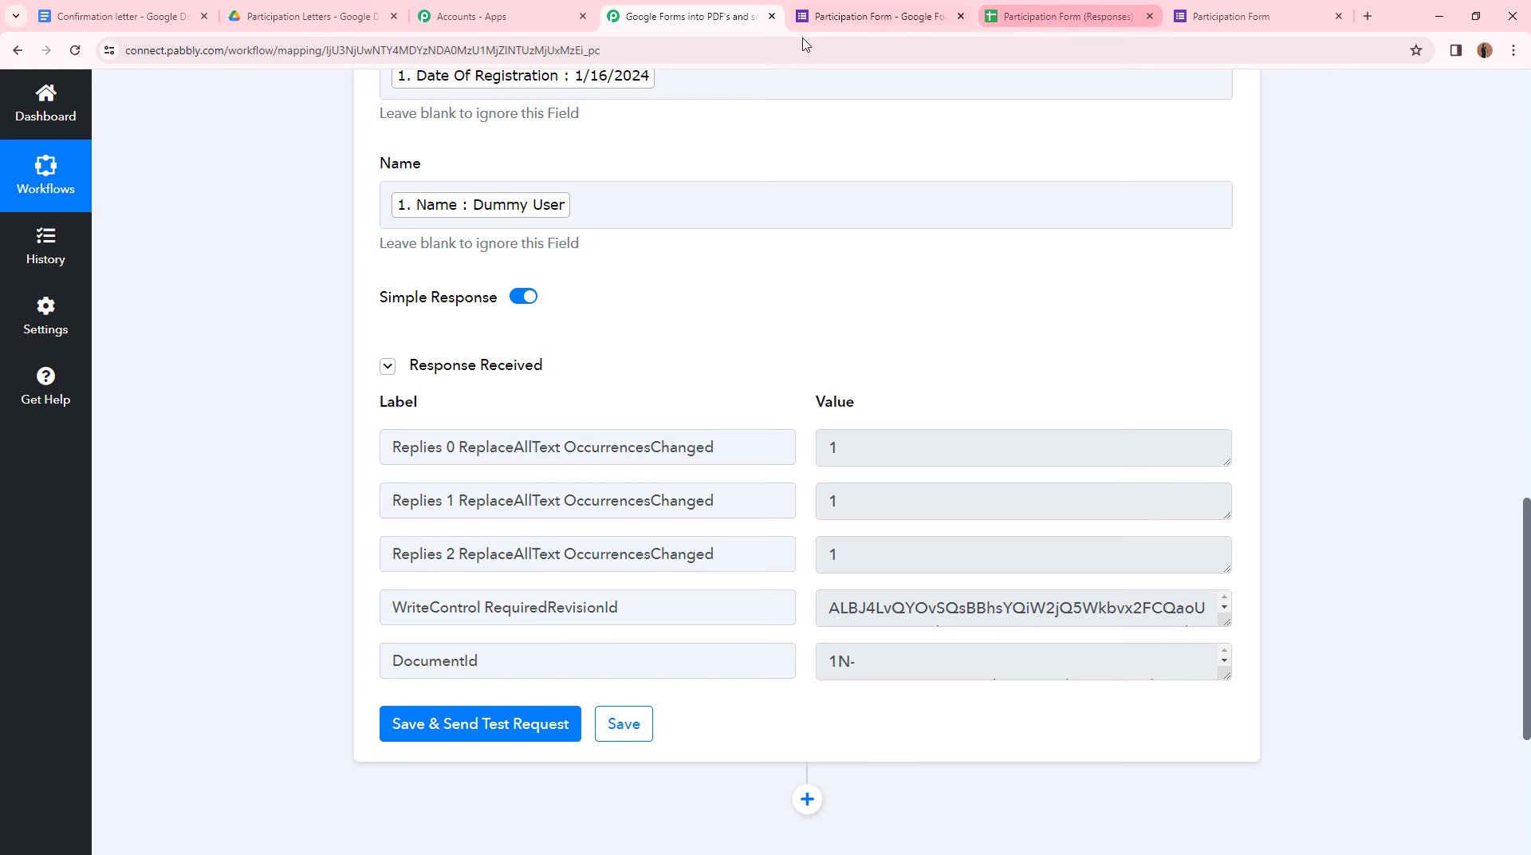
# - Open the newly created confirmation letter in Participation Letters, then check the step's response
pyautogui.click(310, 22)
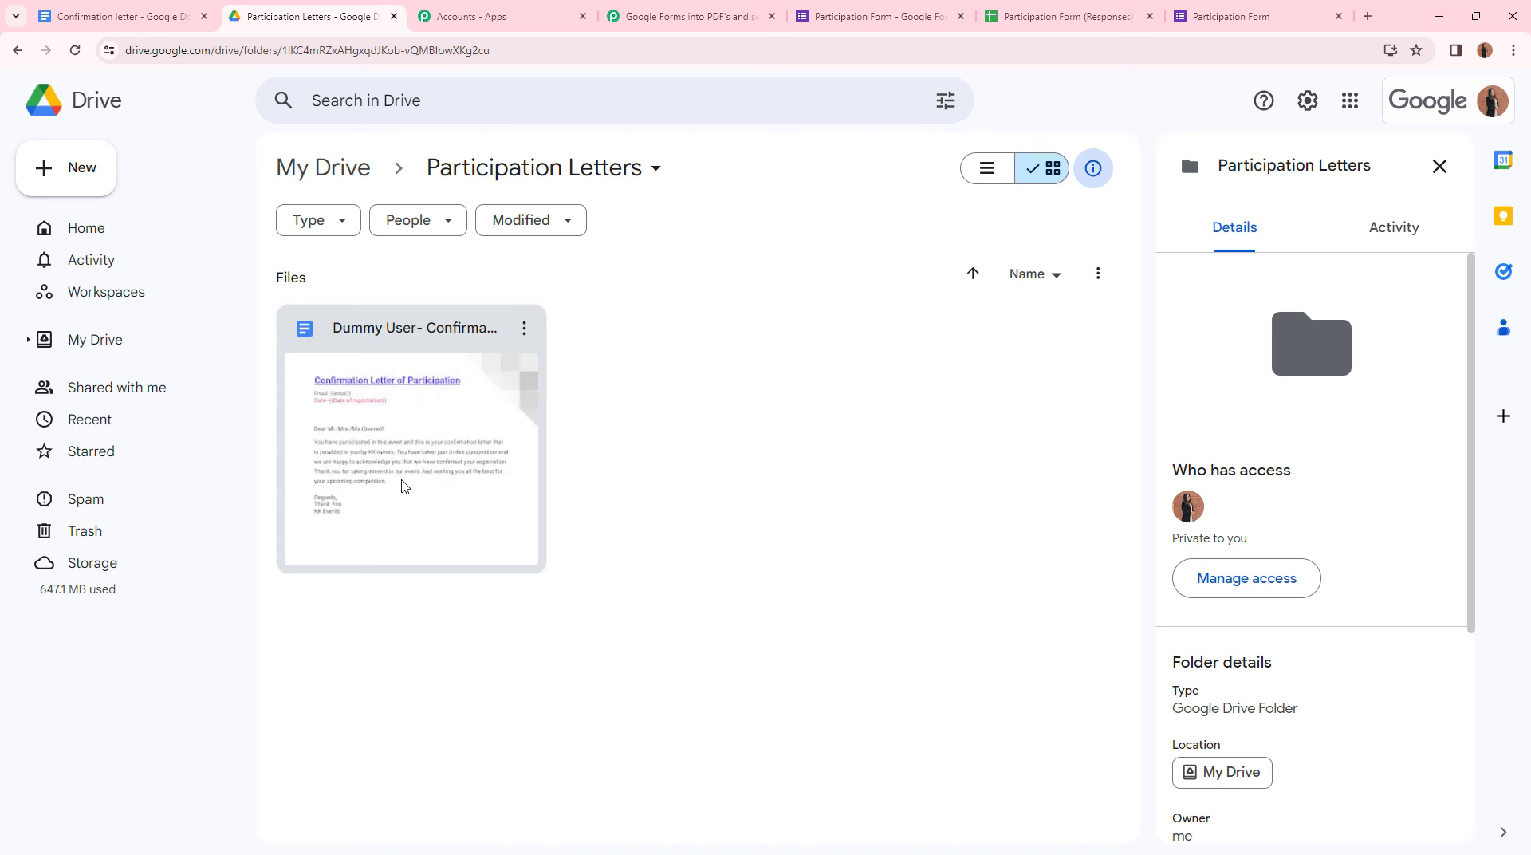
pyautogui.doubleClick(402, 486)
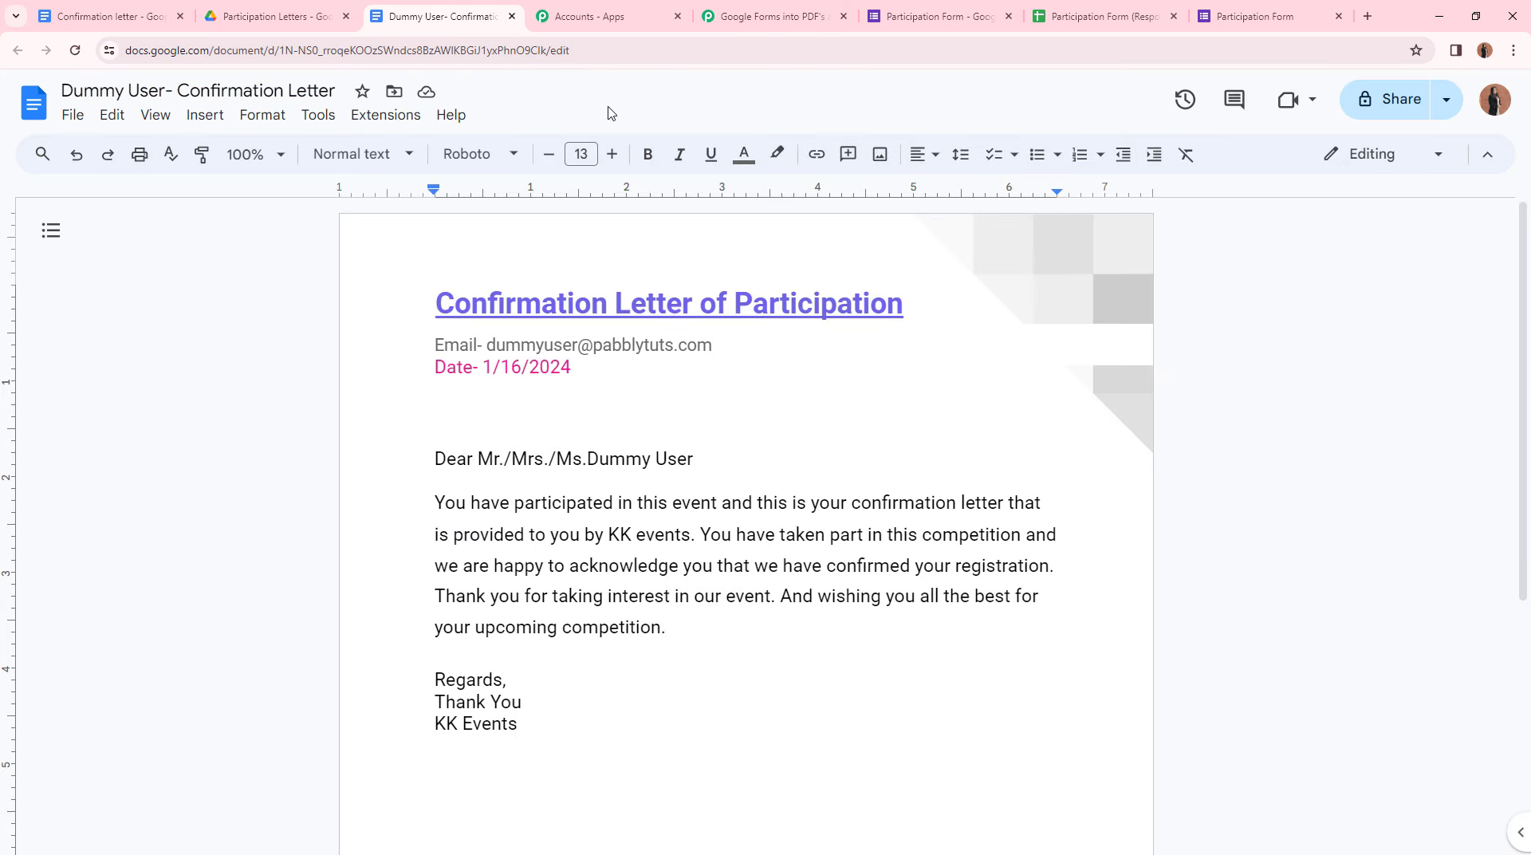
pyautogui.click(765, 16)
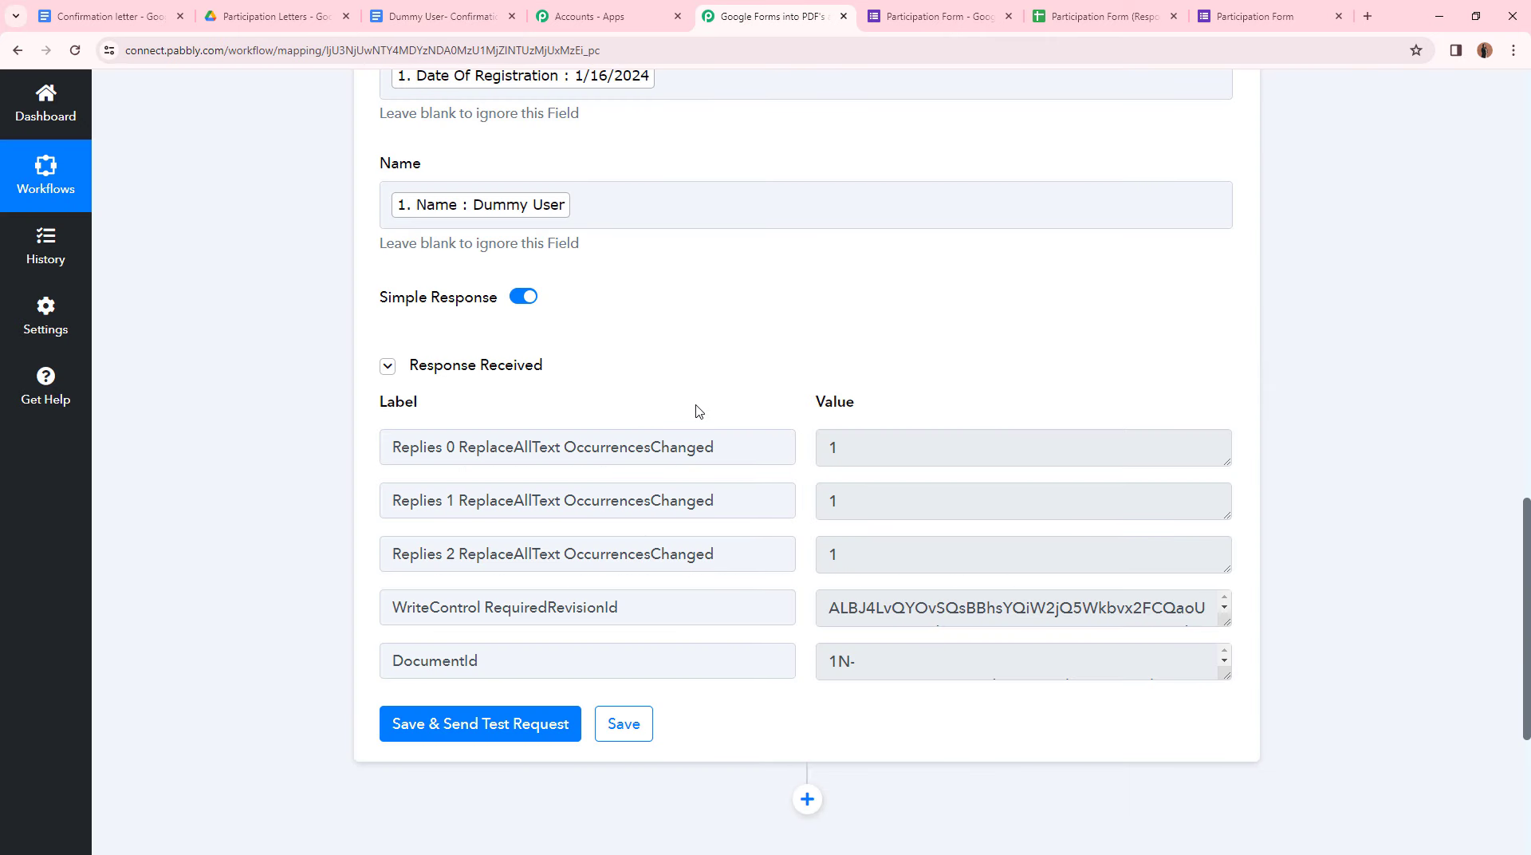
pyautogui.scroll(-4, 696, 411)
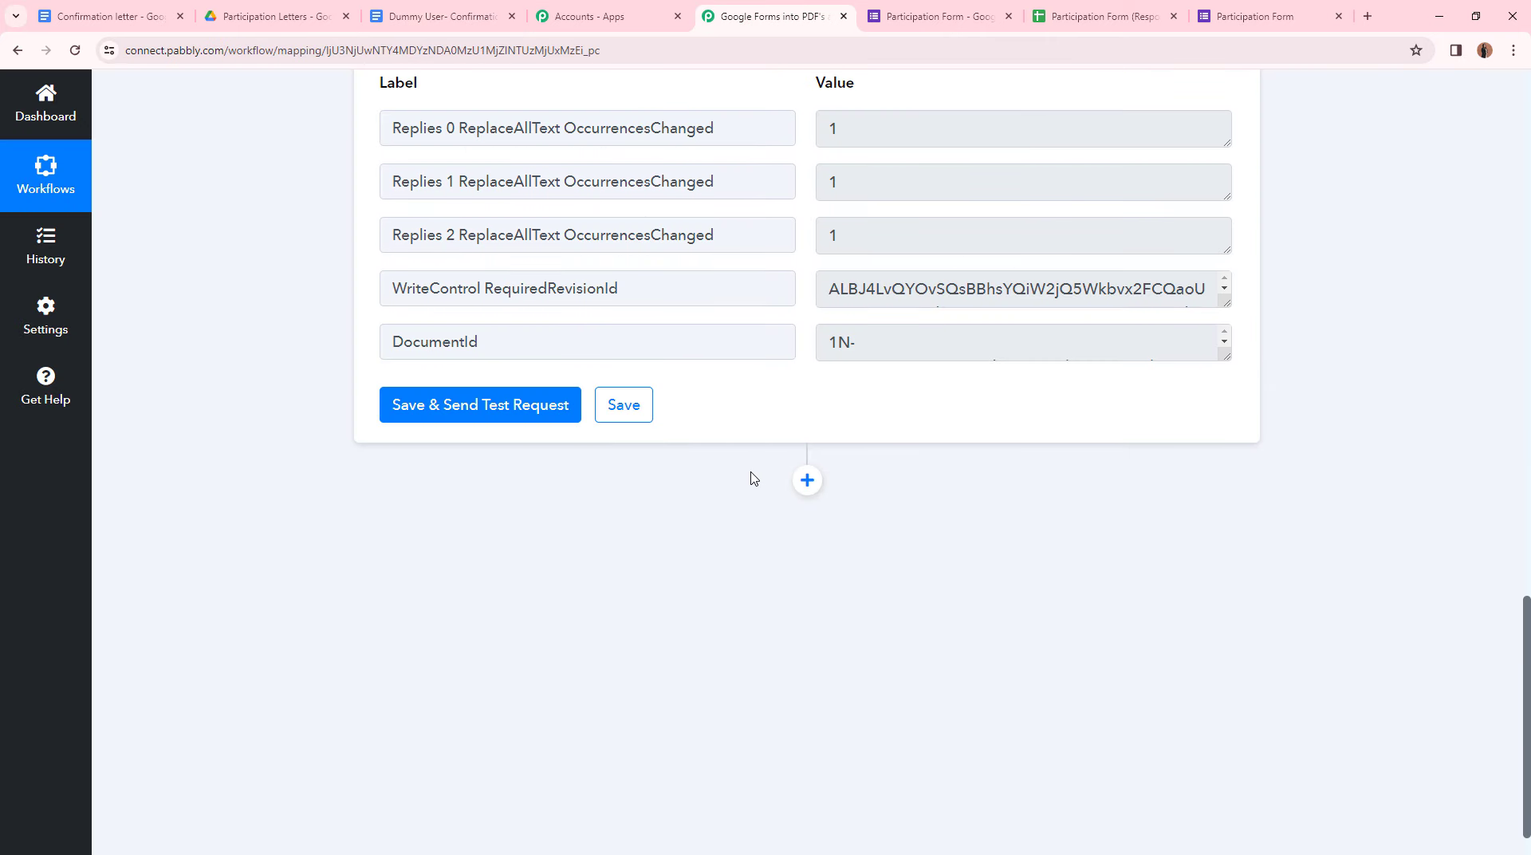
# - Add a Google Drive step with the Share a File With Anyone event, then review the generated letter
pyautogui.click(806, 479)
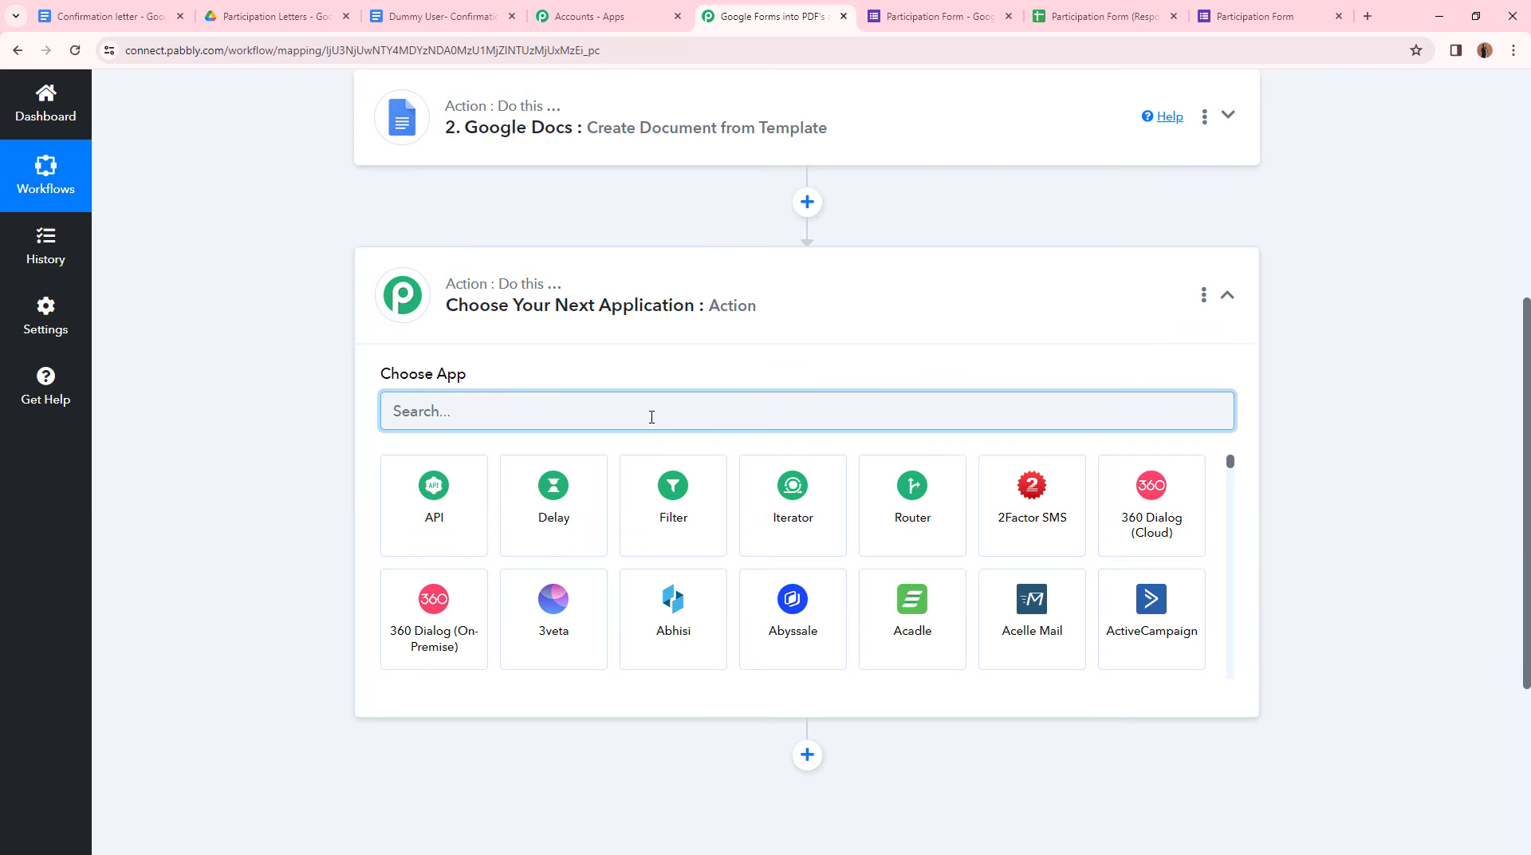
pyautogui.write('Goo')
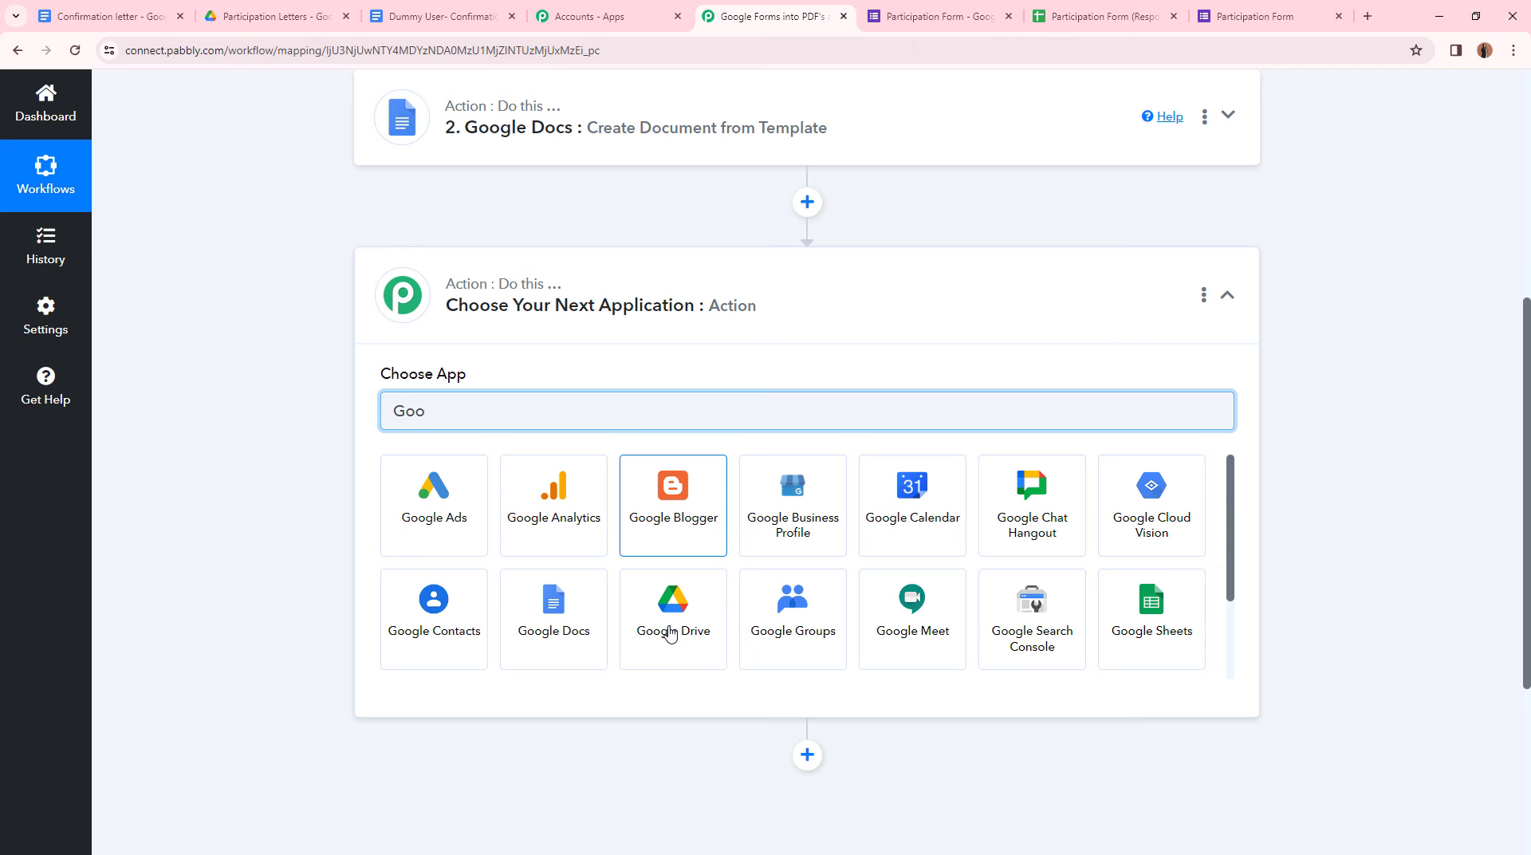
pyautogui.click(669, 634)
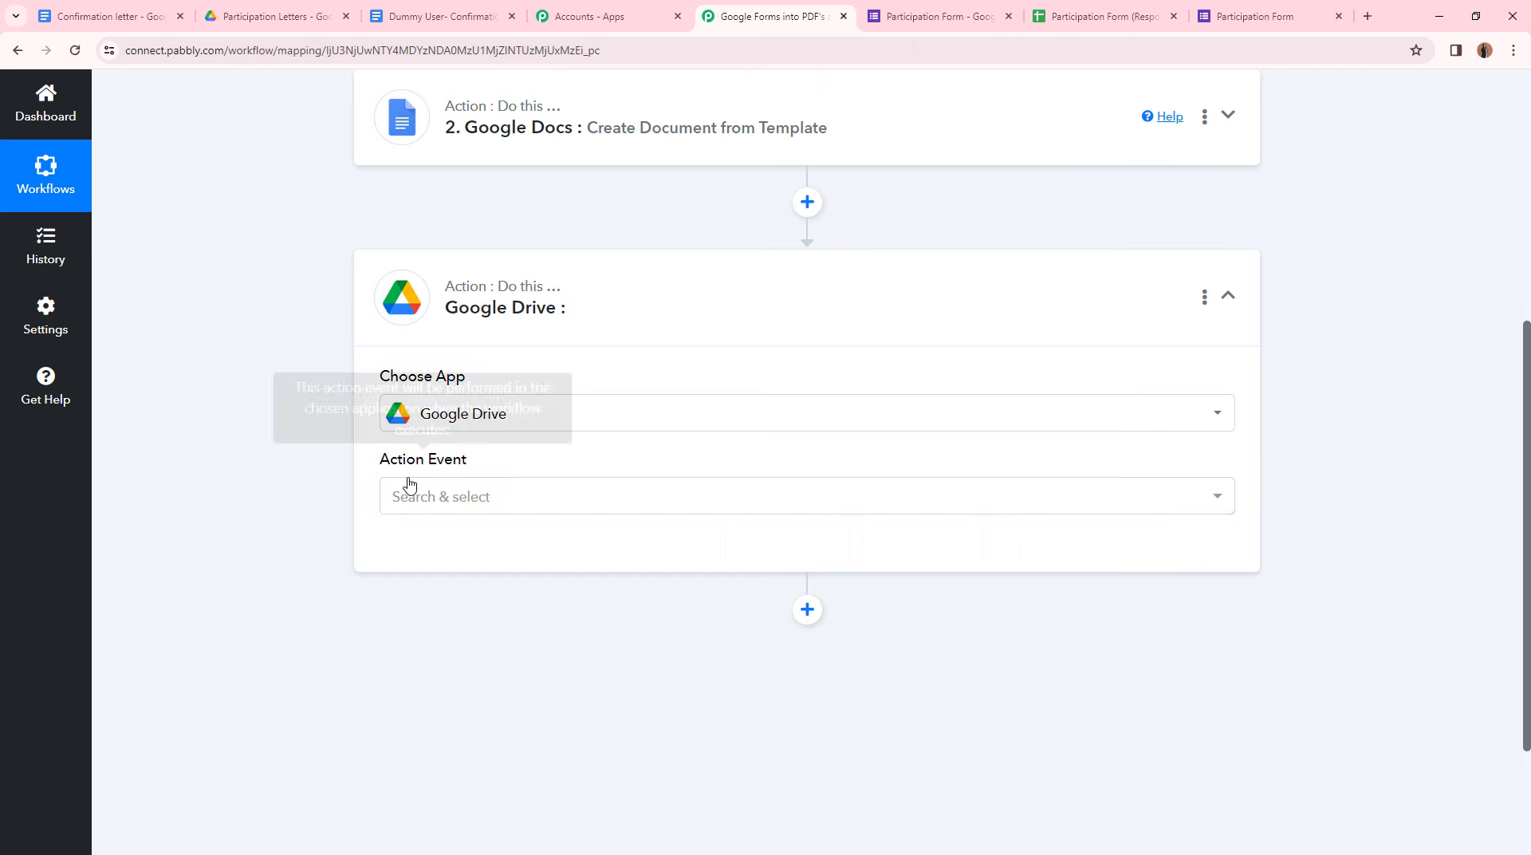
pyautogui.click(437, 511)
pyautogui.scroll(-1, 597, 396)
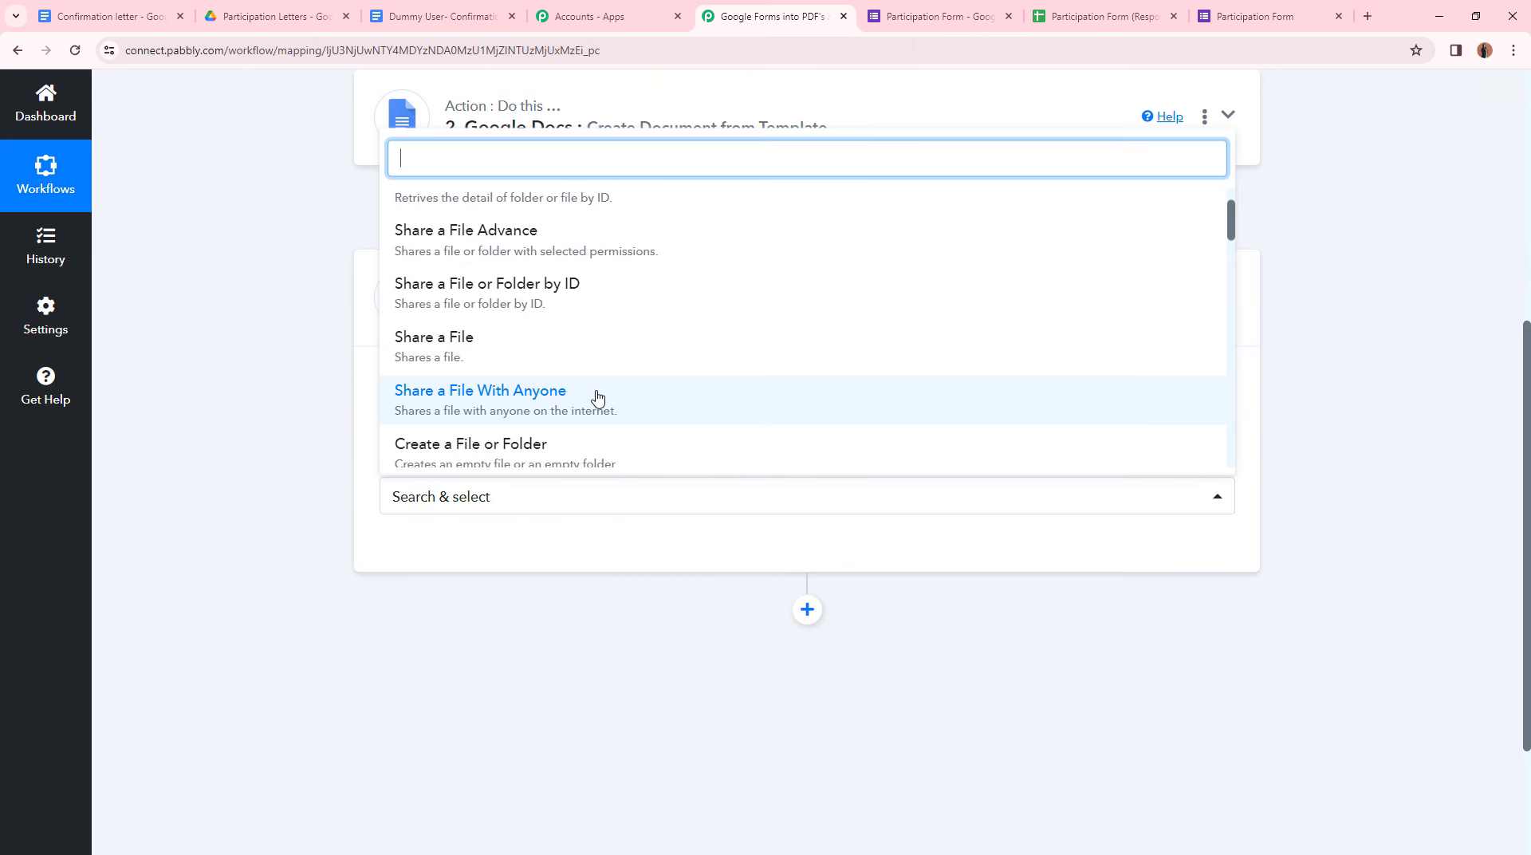
pyautogui.click(597, 396)
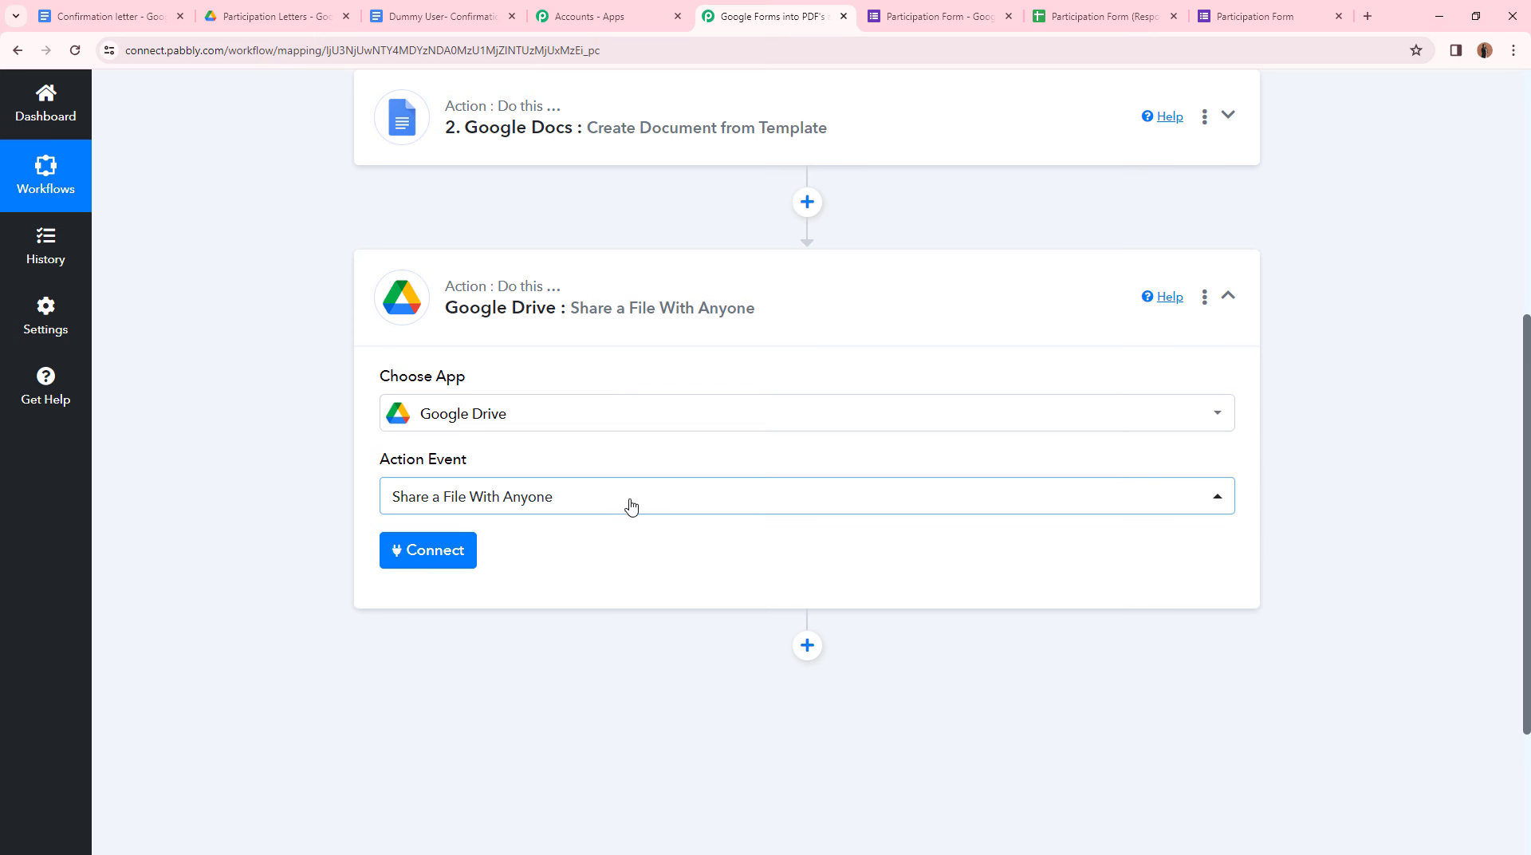
pyautogui.click(255, 16)
pyautogui.click(410, 16)
# - Add a new Google Drive connection by signing in with Google and allowing access
pyautogui.click(449, 558)
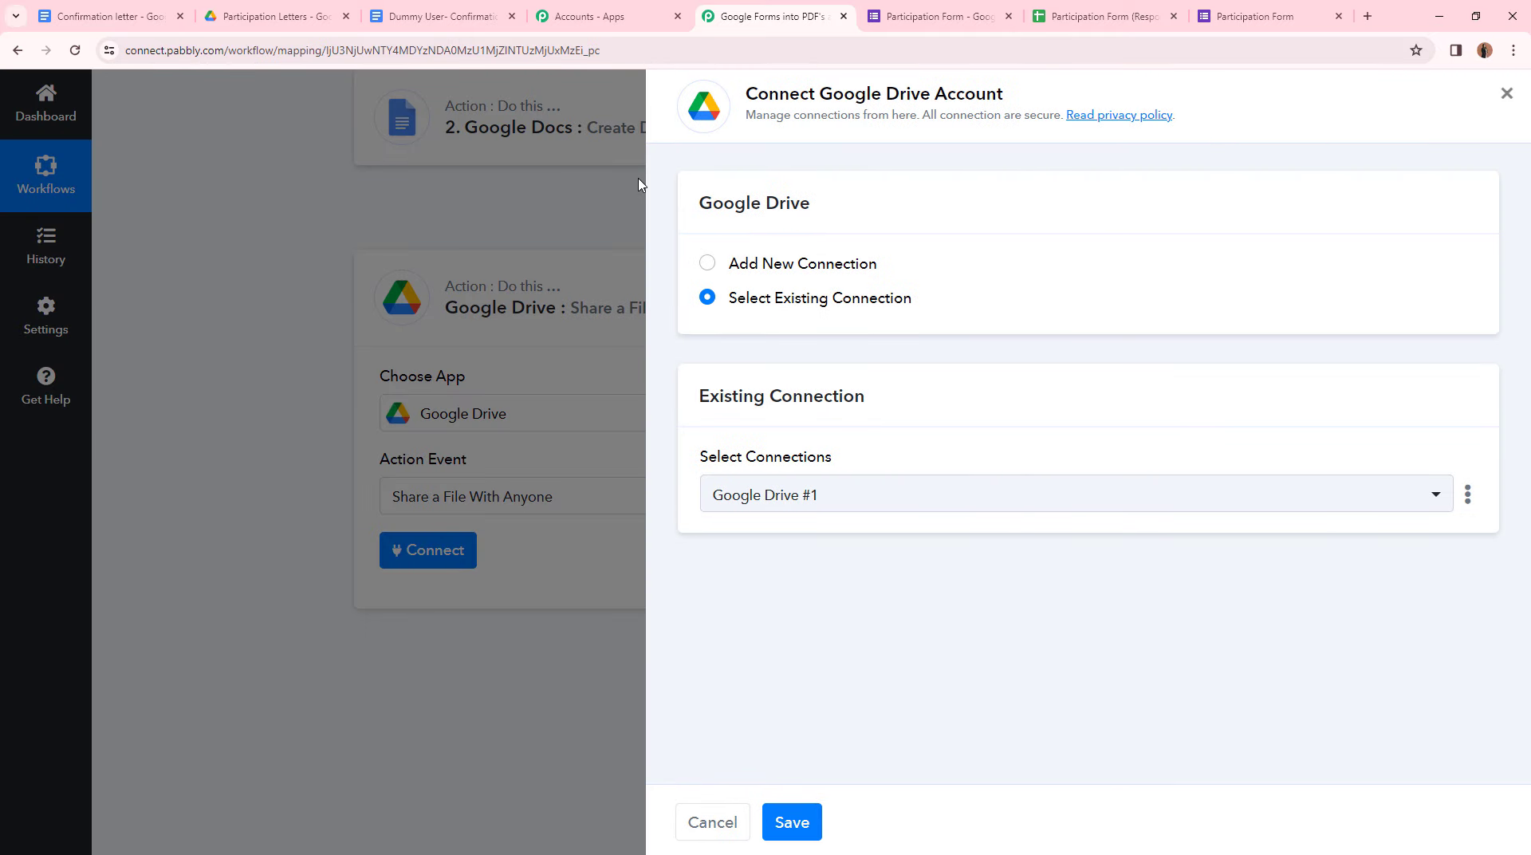
pyautogui.click(706, 263)
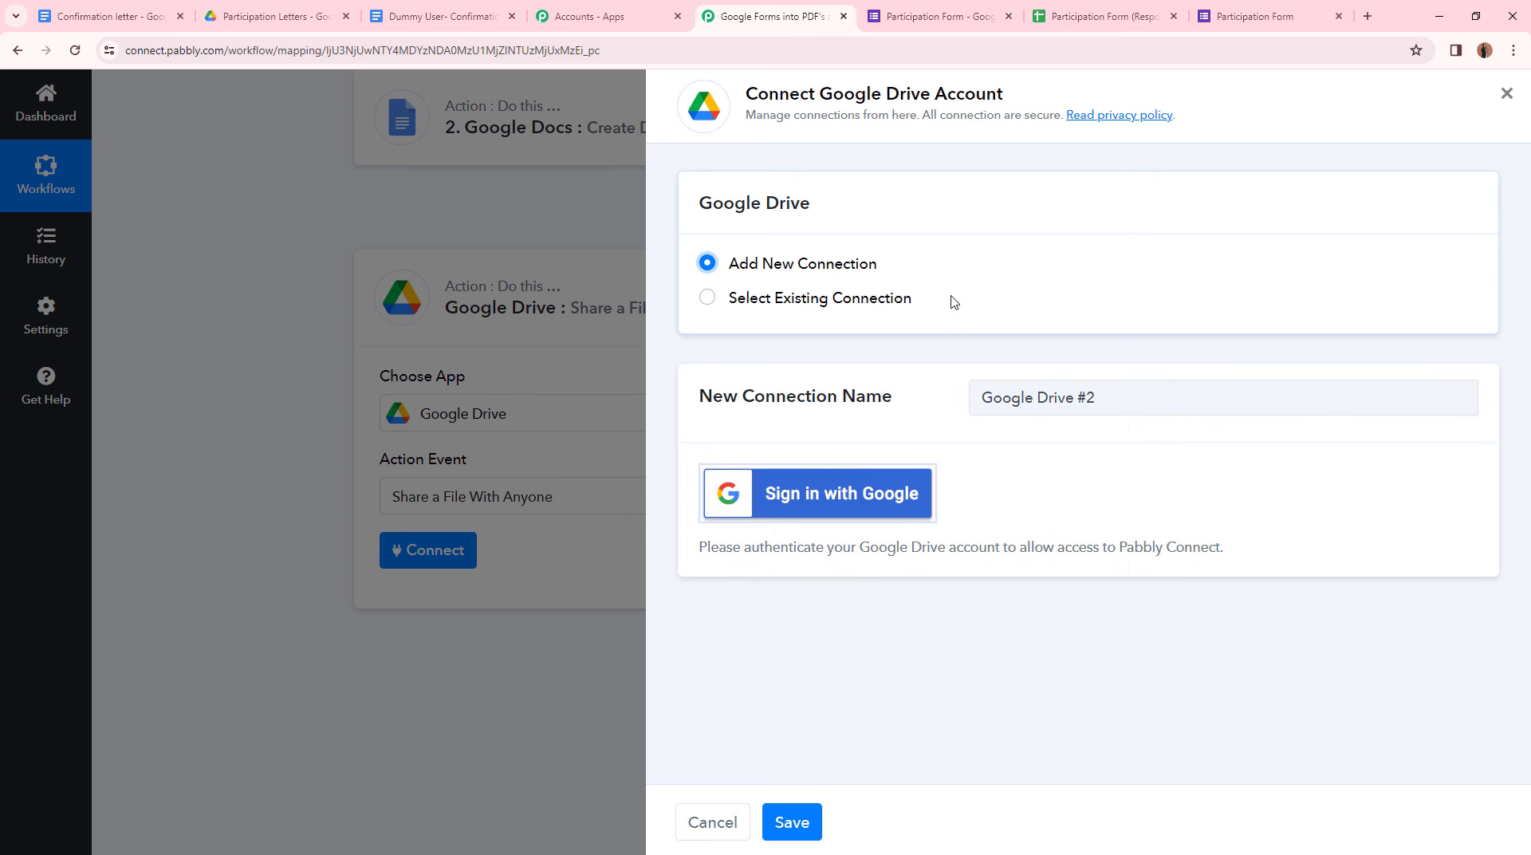
pyautogui.click(788, 506)
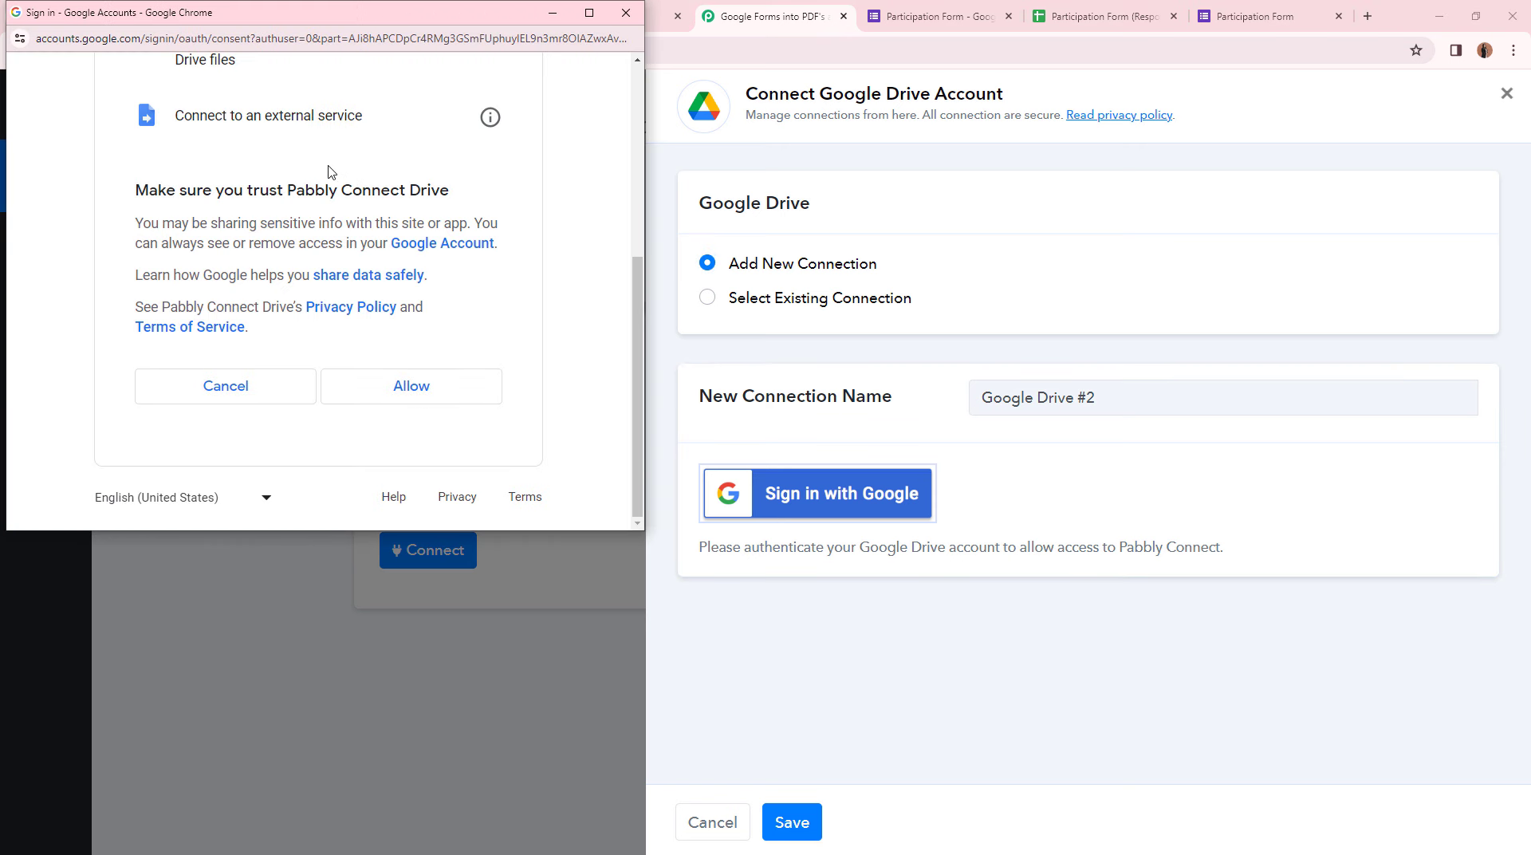
pyautogui.click(373, 407)
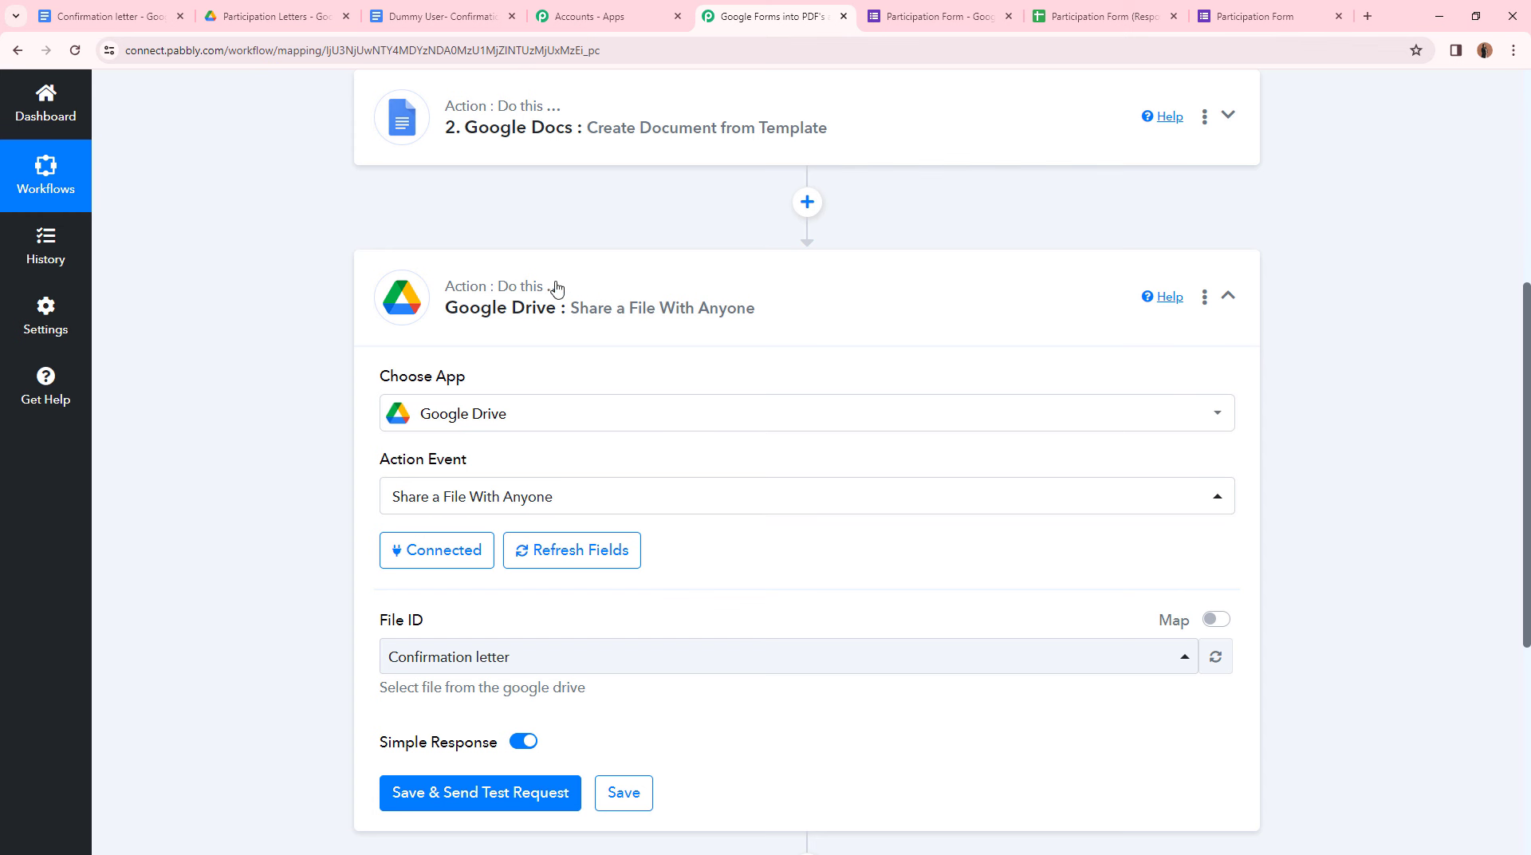
# - Switch File ID to mapped input and clear the fixed file ID
pyautogui.scroll(-1, 484, 439)
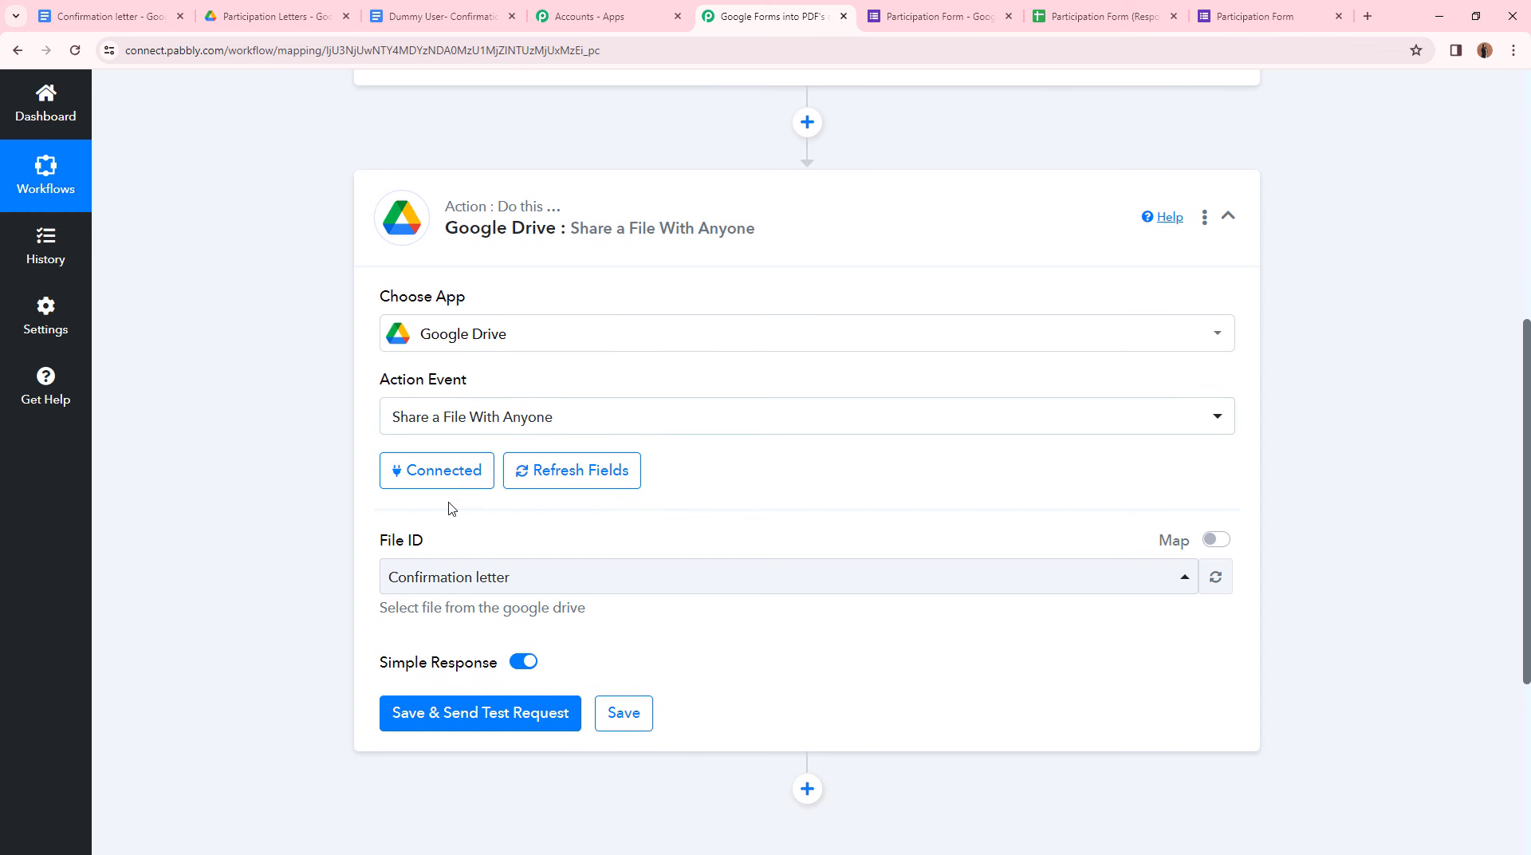
pyautogui.scroll(5, 823, 463)
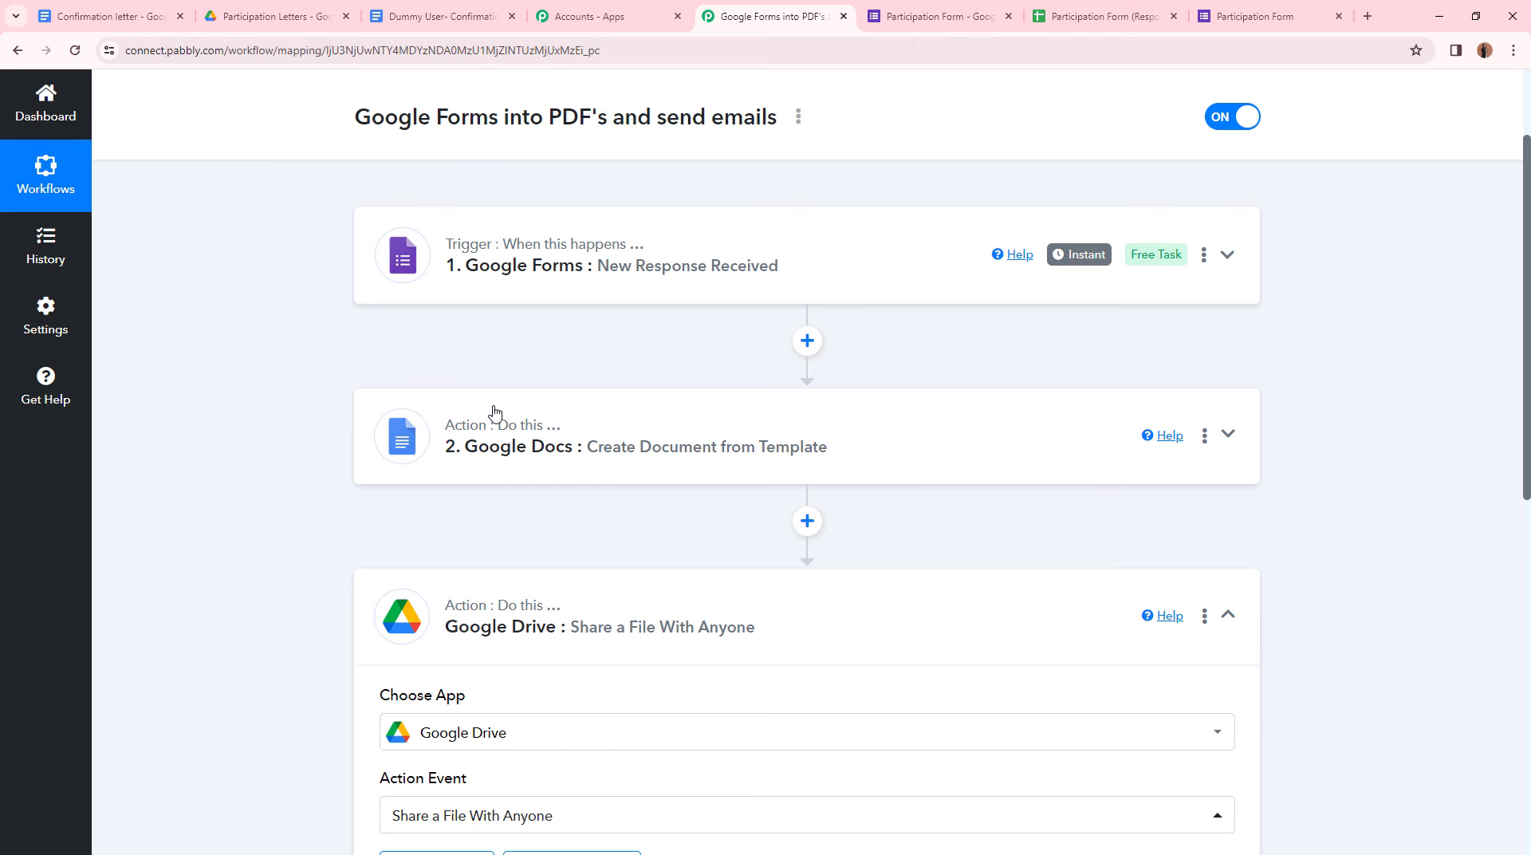
pyautogui.scroll(-6, 516, 470)
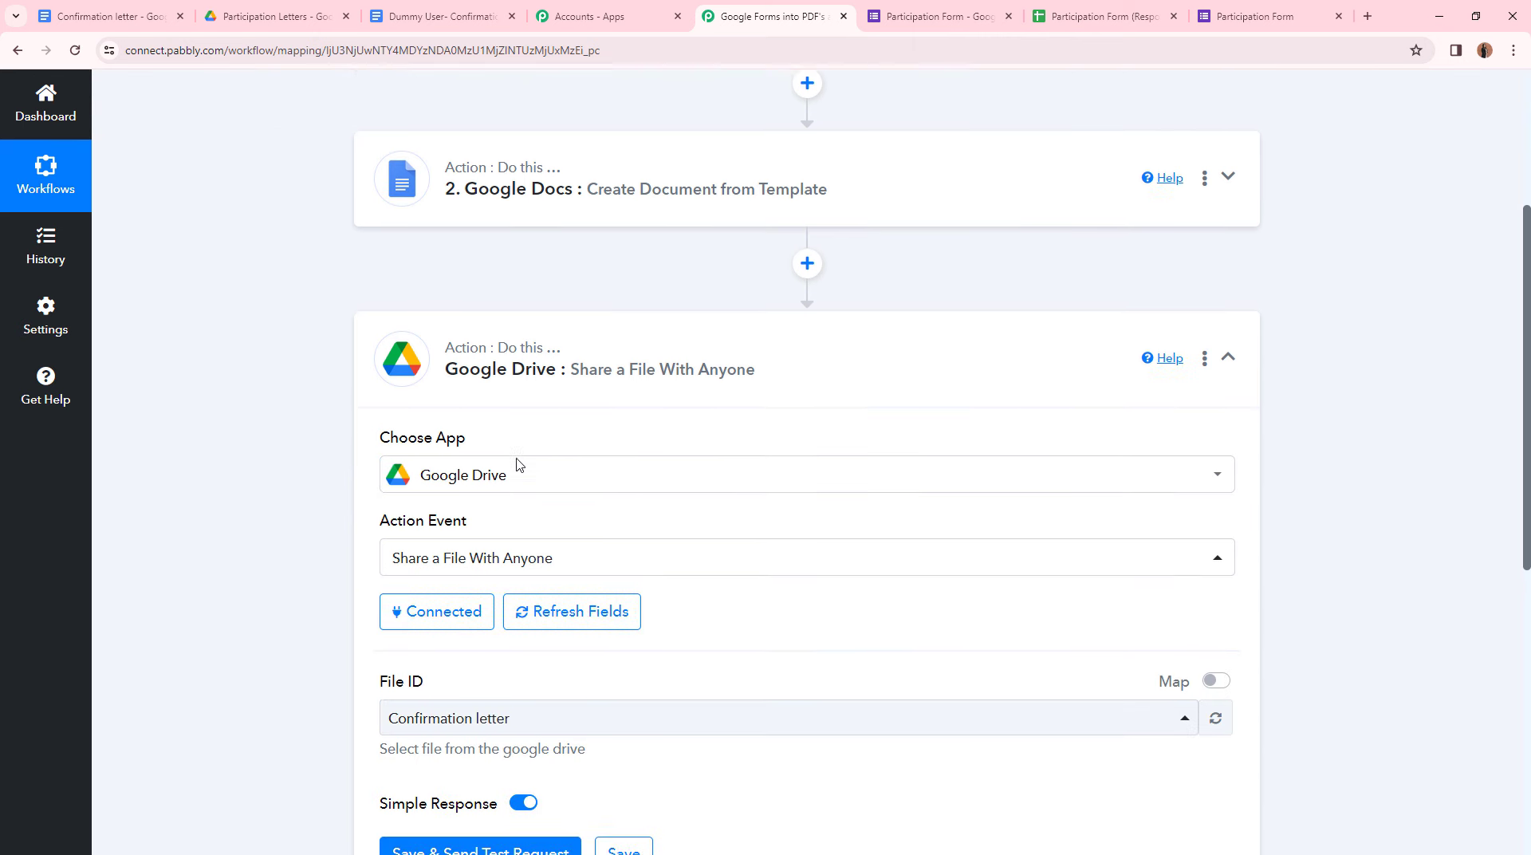
pyautogui.click(541, 496)
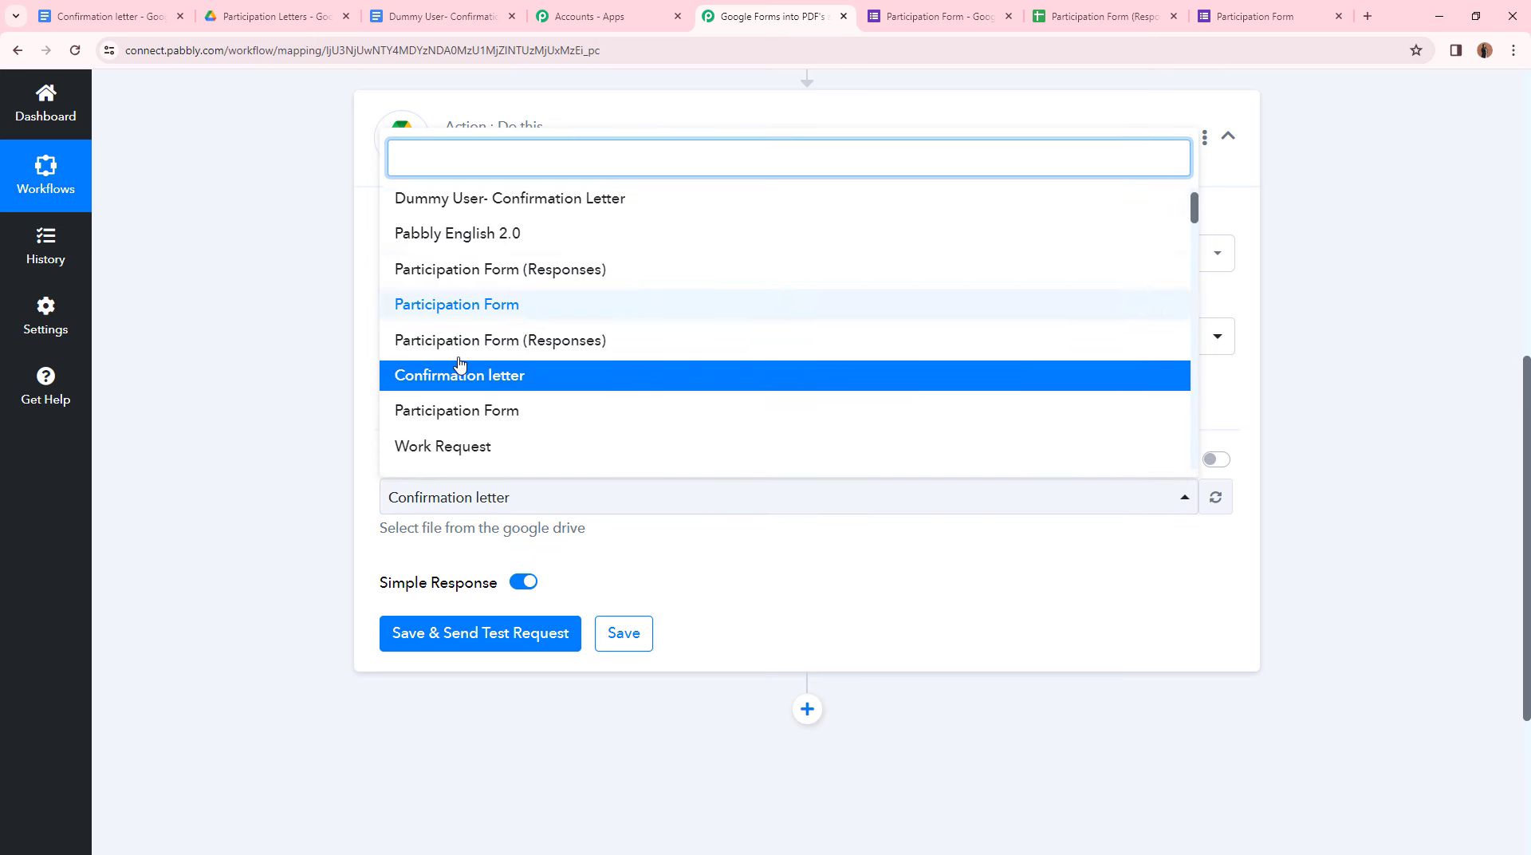
pyautogui.click(221, 265)
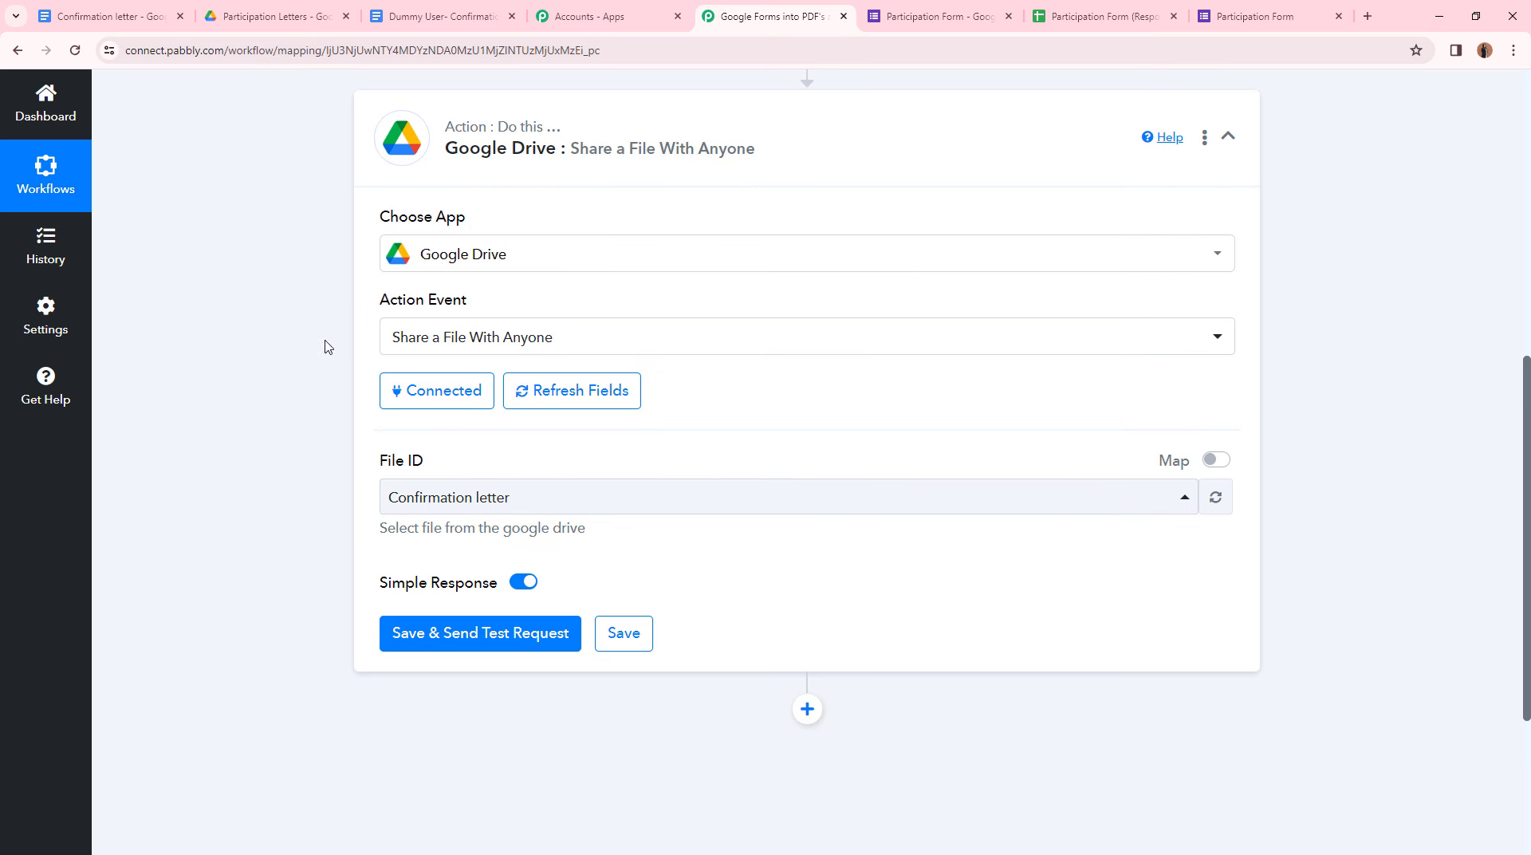
pyautogui.scroll(3, 683, 396)
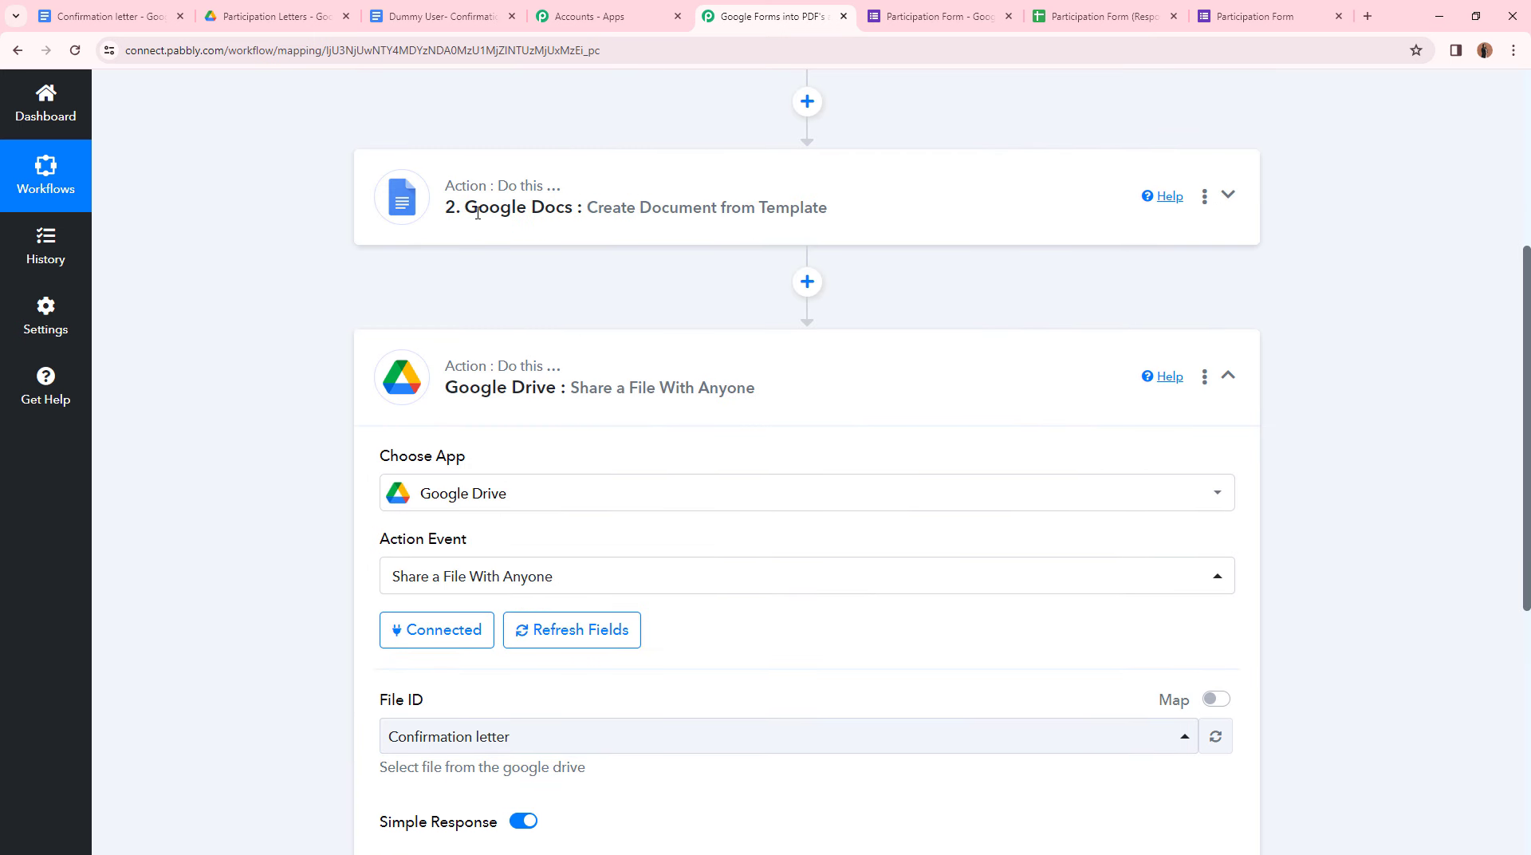
pyautogui.scroll(-4, 717, 319)
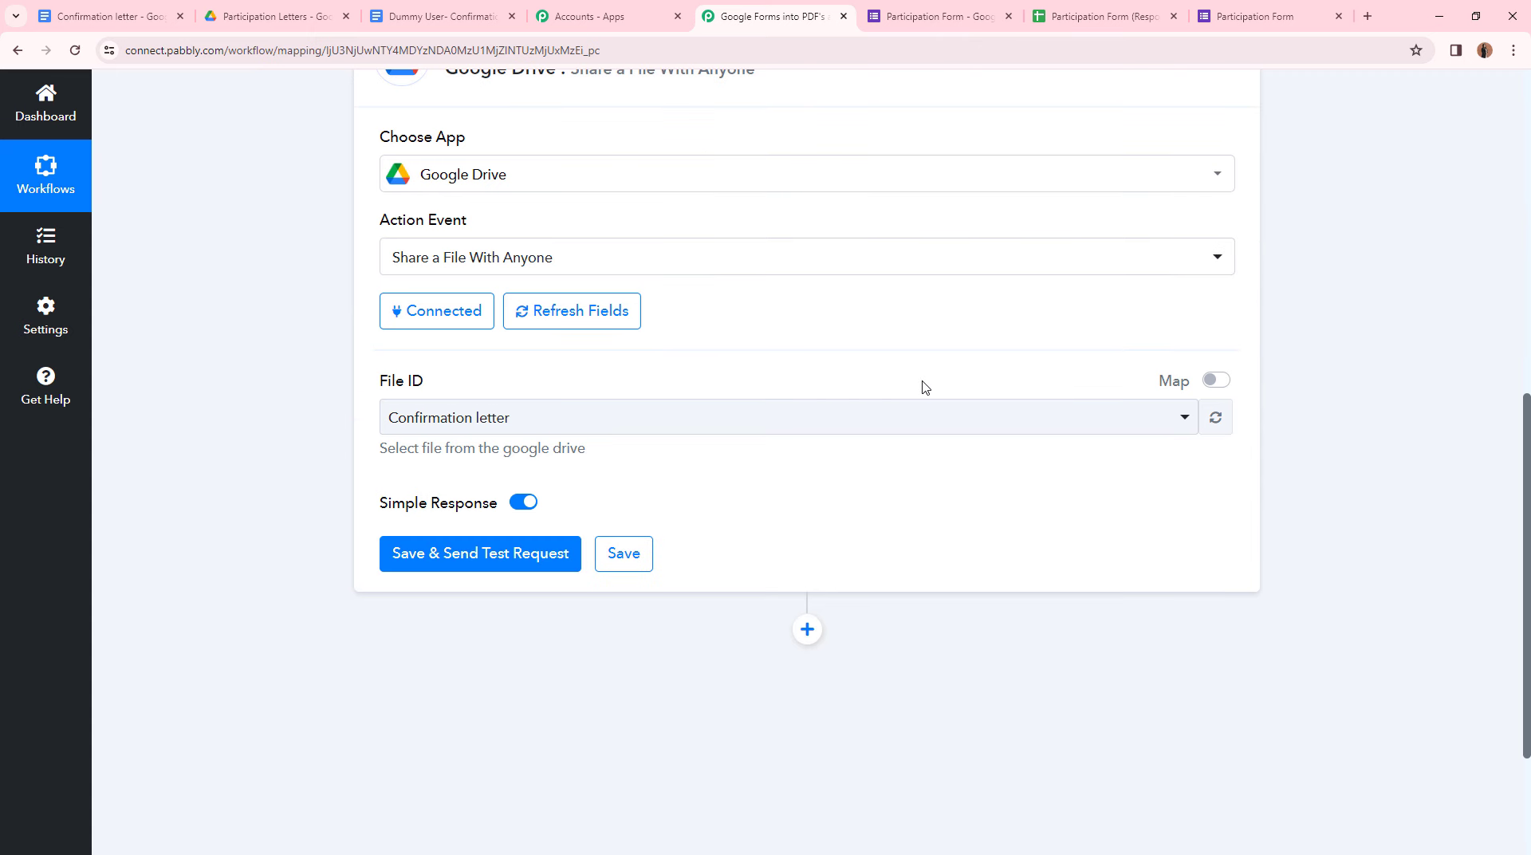
pyautogui.click(1216, 382)
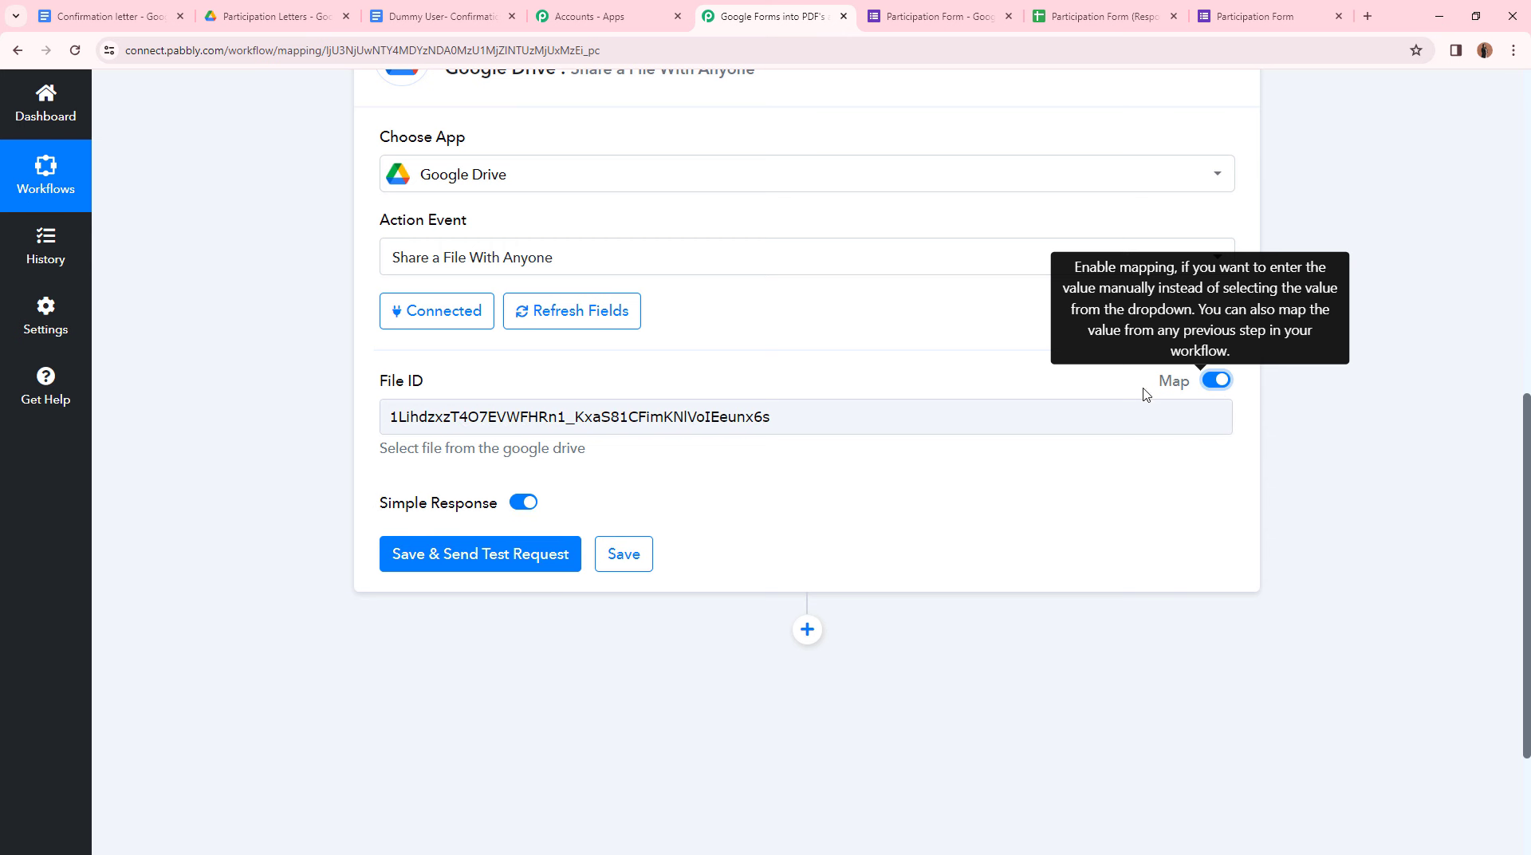
pyautogui.moveTo(1147, 408); pyautogui.dragTo(158, 339)
pyautogui.press('BackSpace')
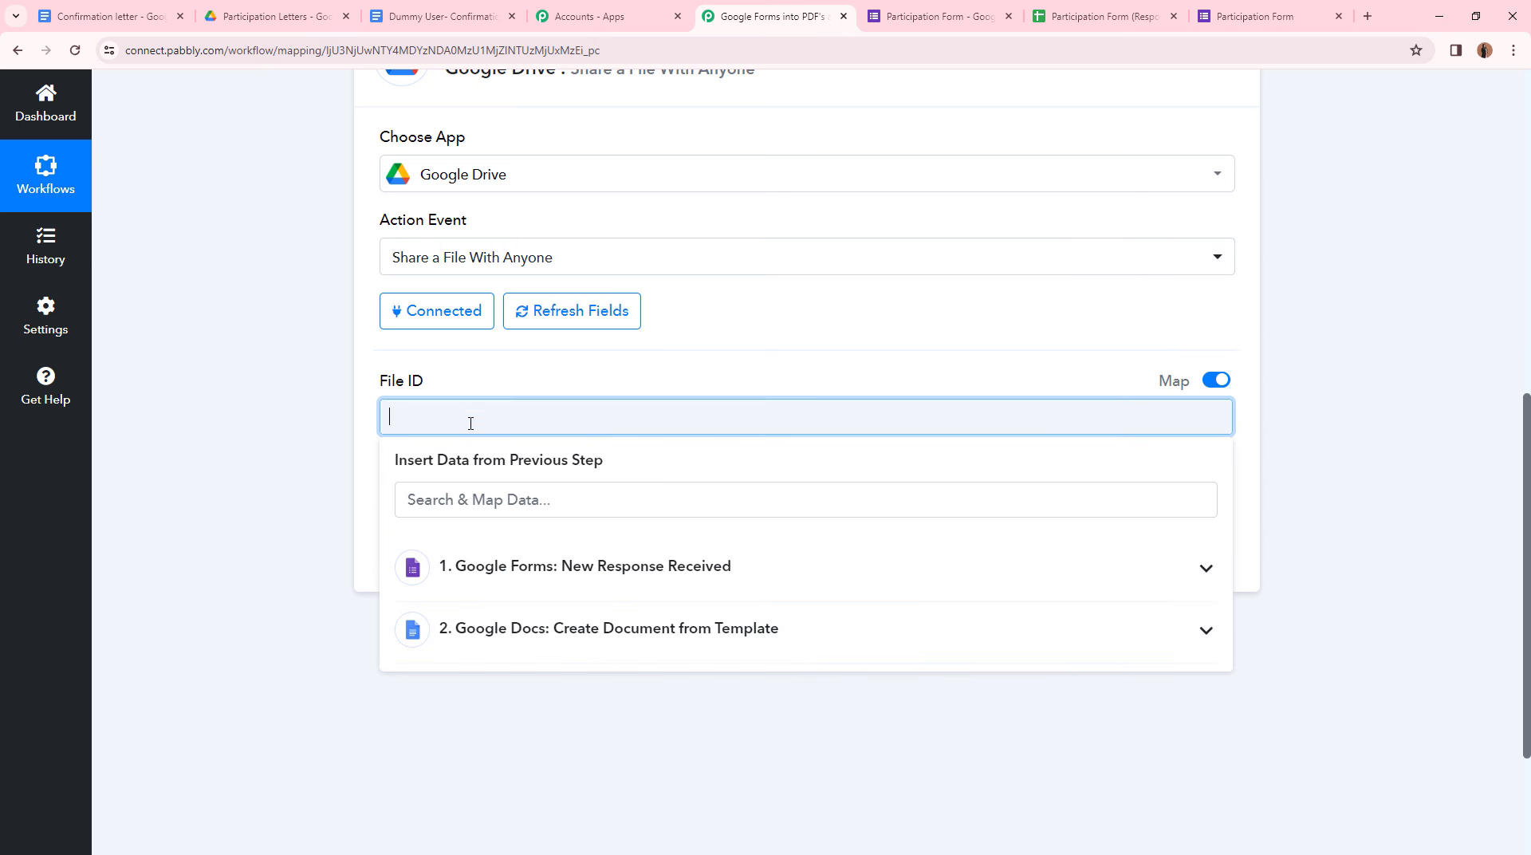
# - Insert the Google Docs step's DocumentId into the File ID field
pyautogui.scroll(4, 657, 338)
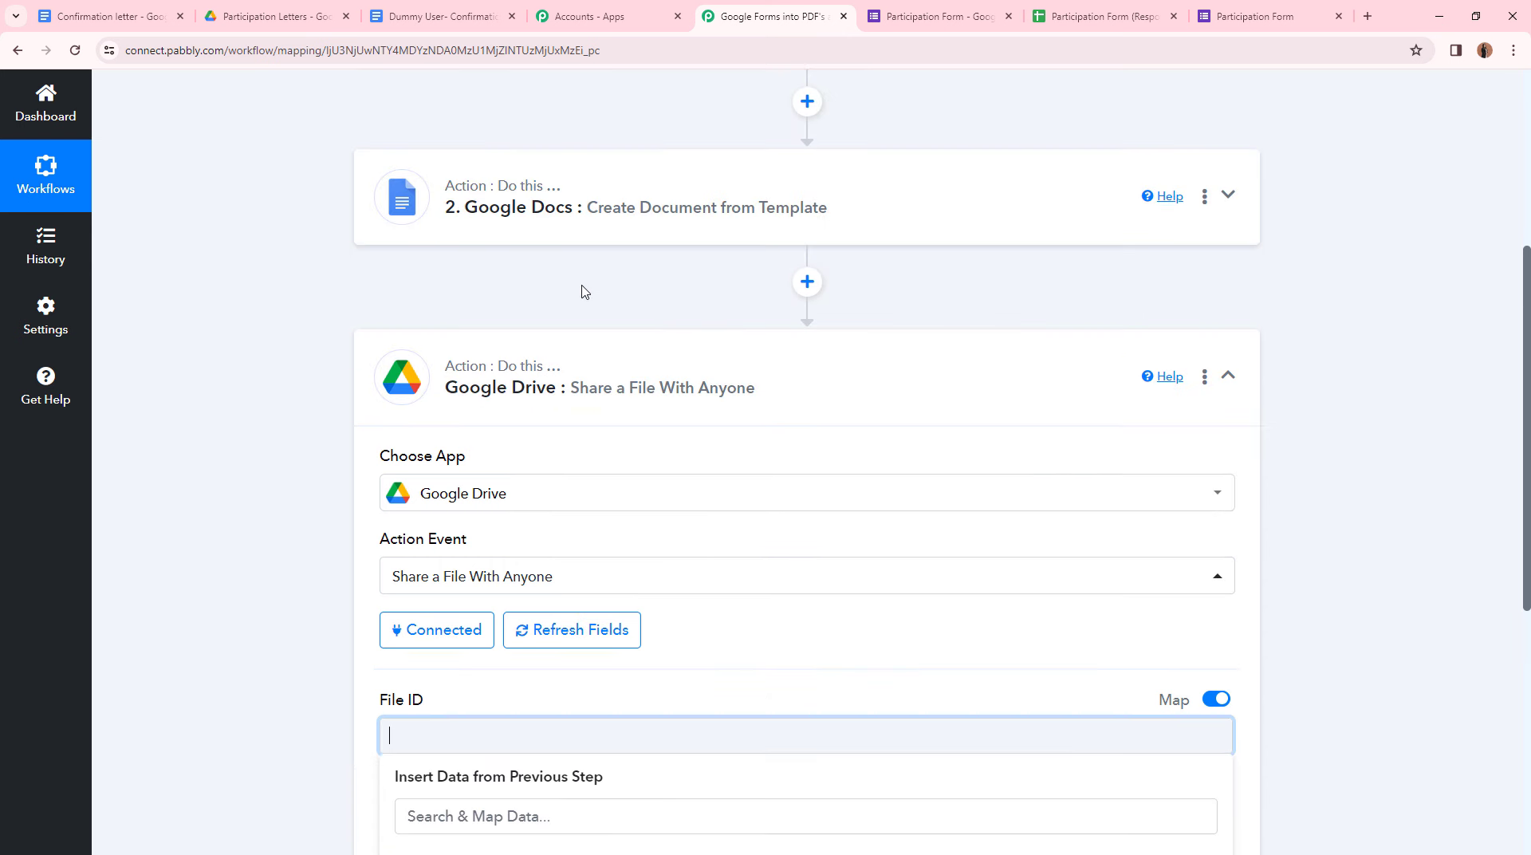
pyautogui.scroll(-4, 586, 292)
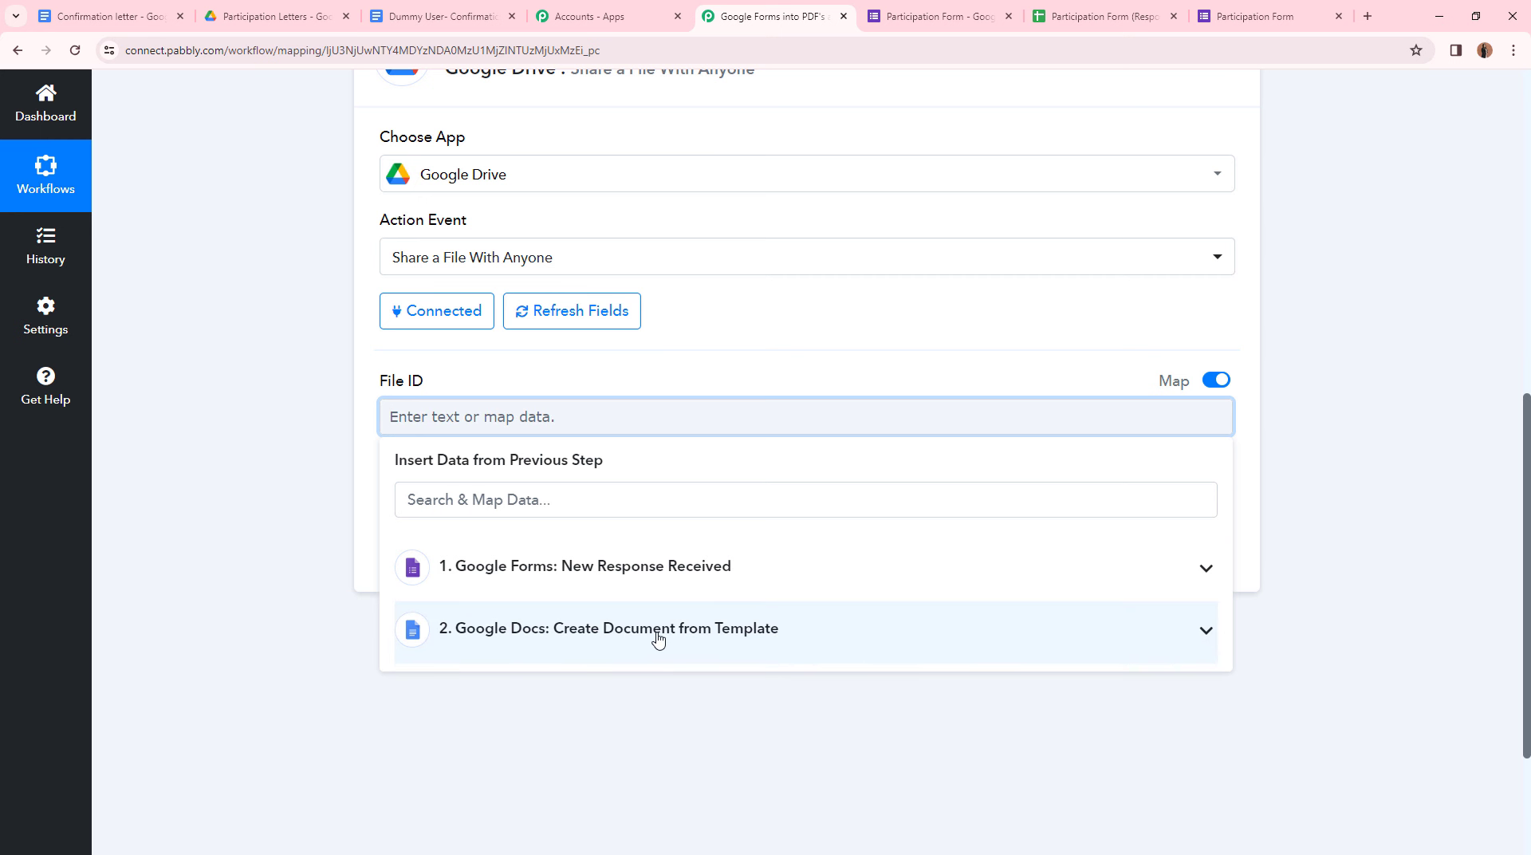
pyautogui.click(714, 644)
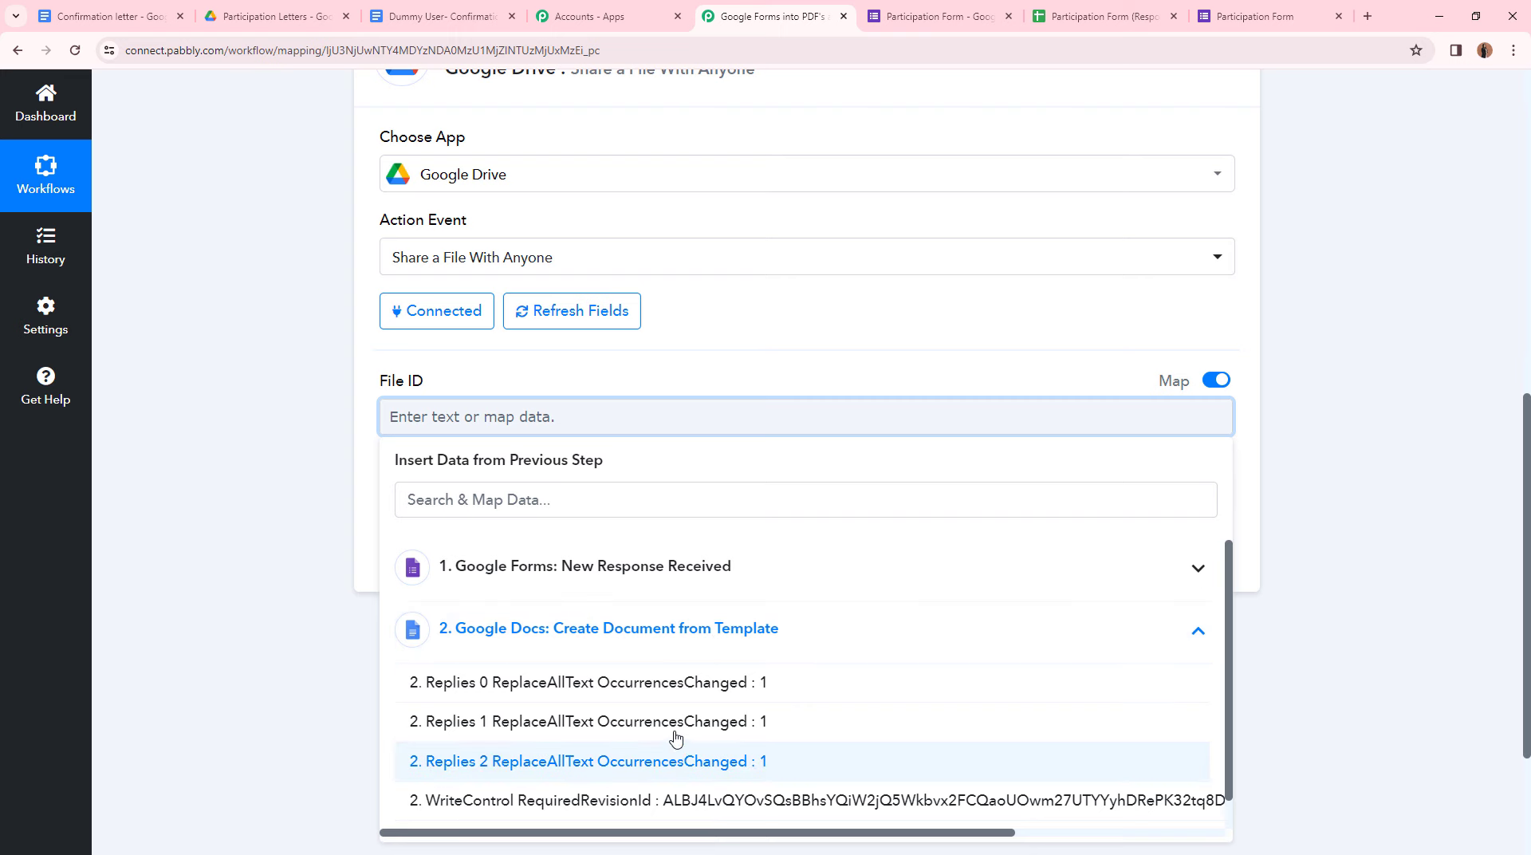
pyautogui.scroll(-2, 711, 756)
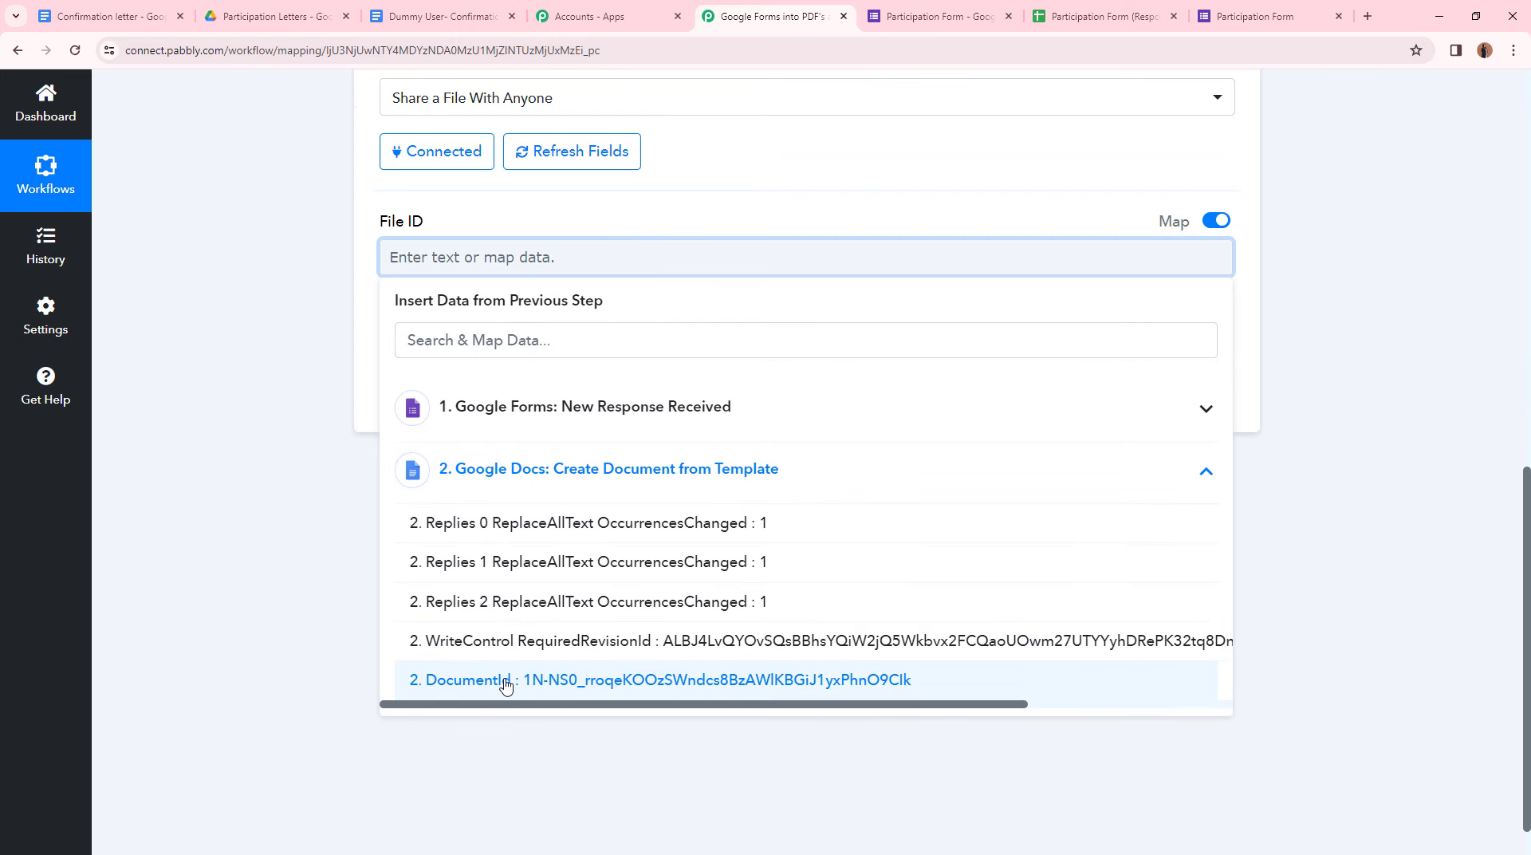
pyautogui.click(504, 683)
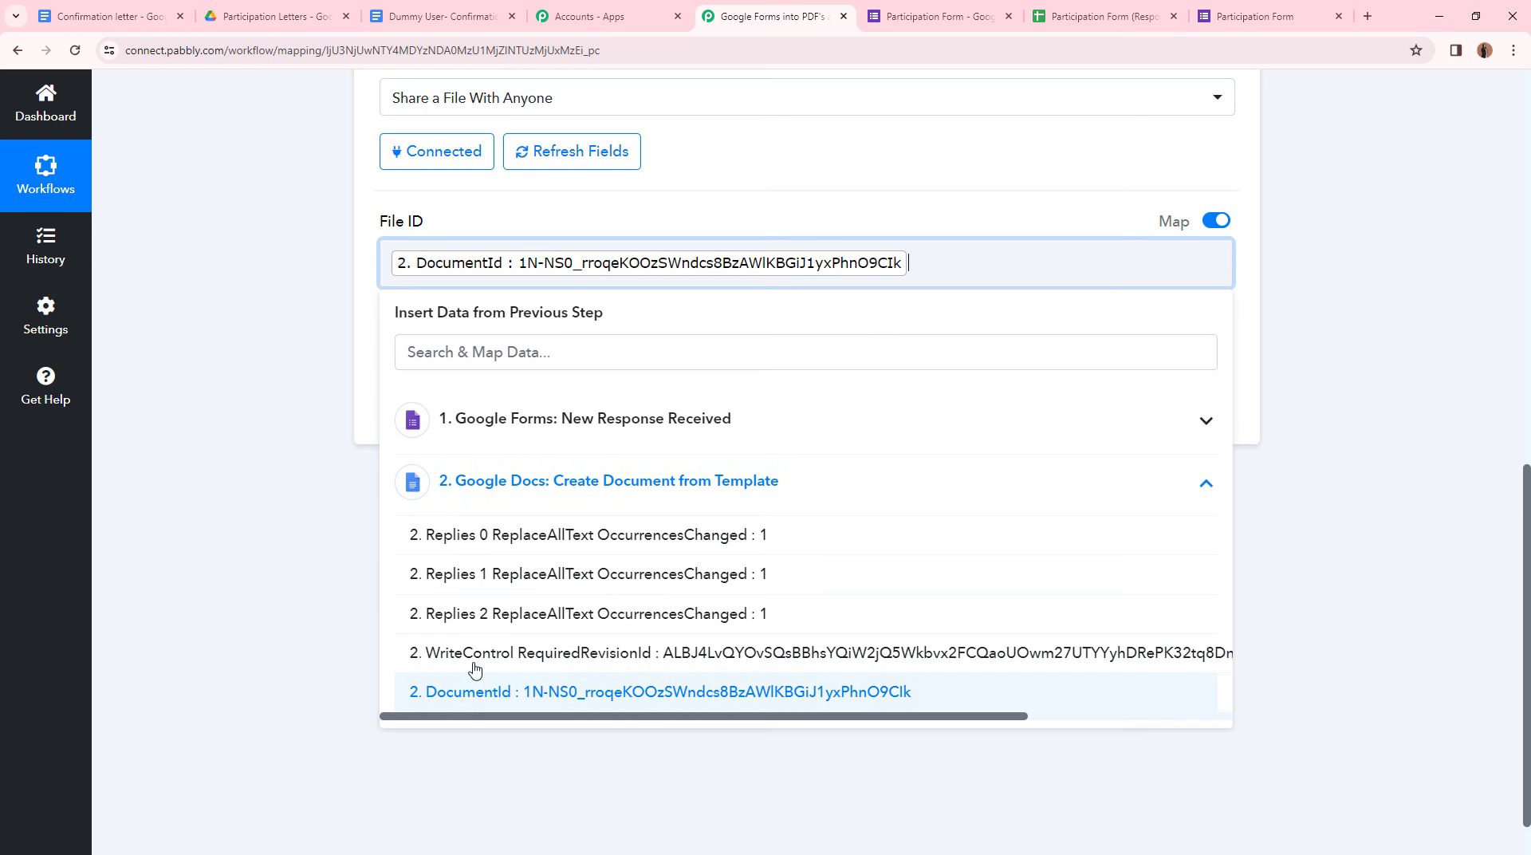
pyautogui.click(229, 598)
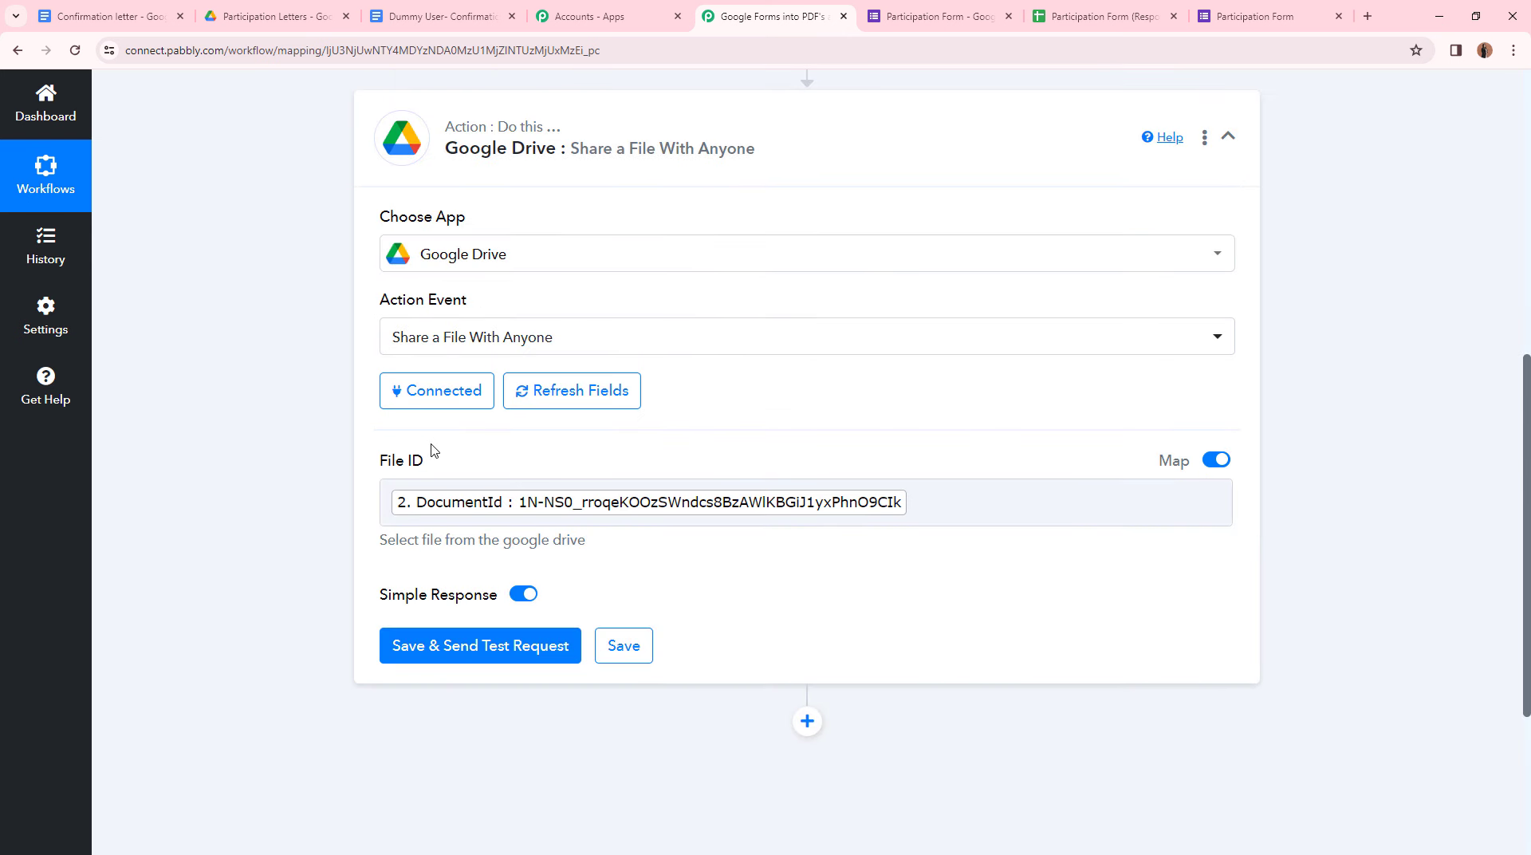
# - Test the Drive share step and confirm the response shows anyoneWithLink reader permission
pyautogui.click(457, 663)
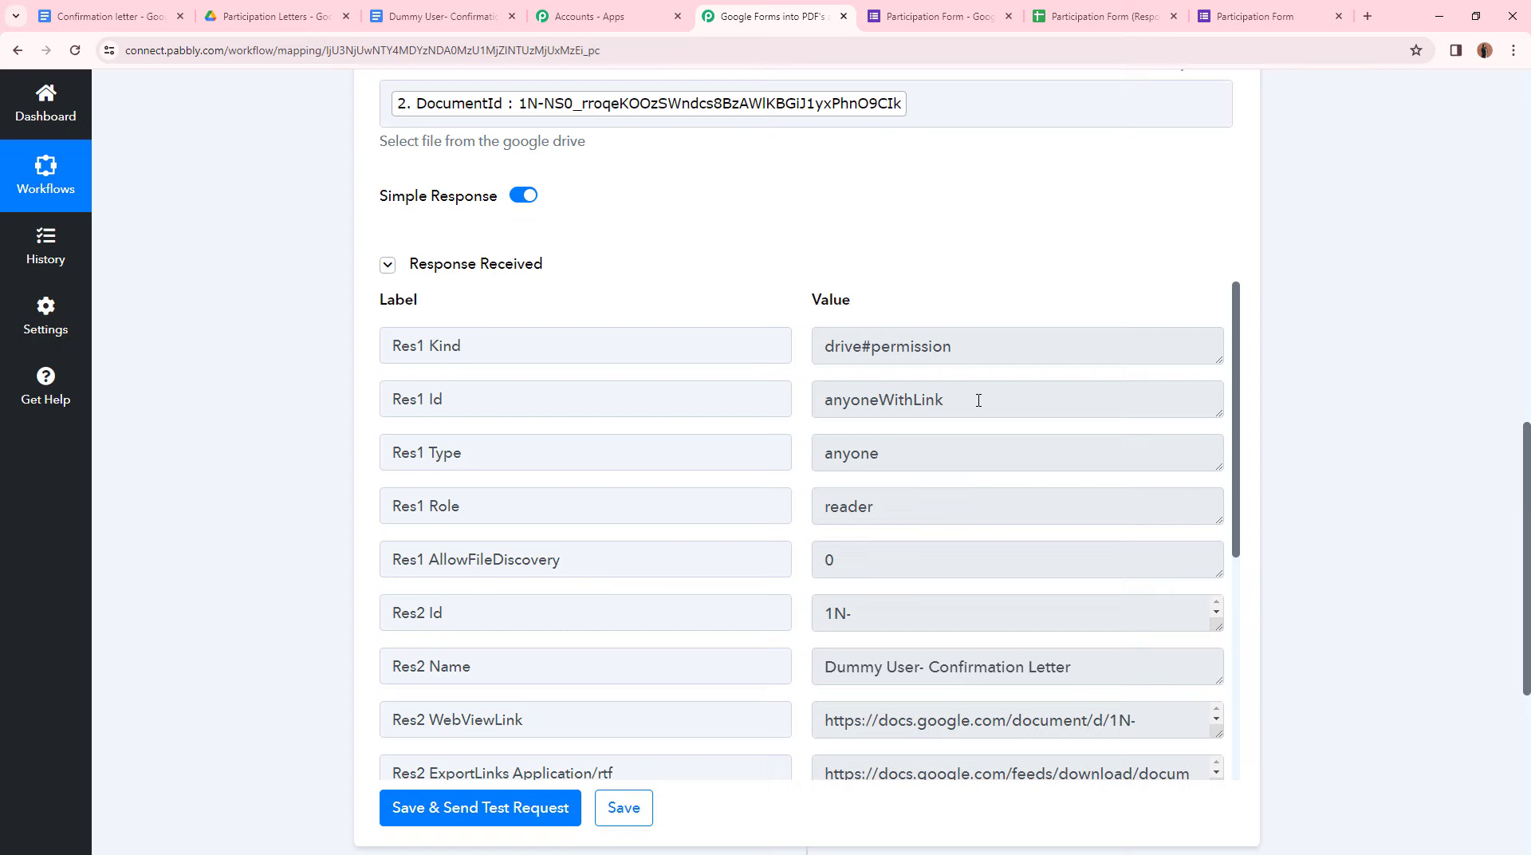
pyautogui.moveTo(979, 400); pyautogui.dragTo(802, 402)
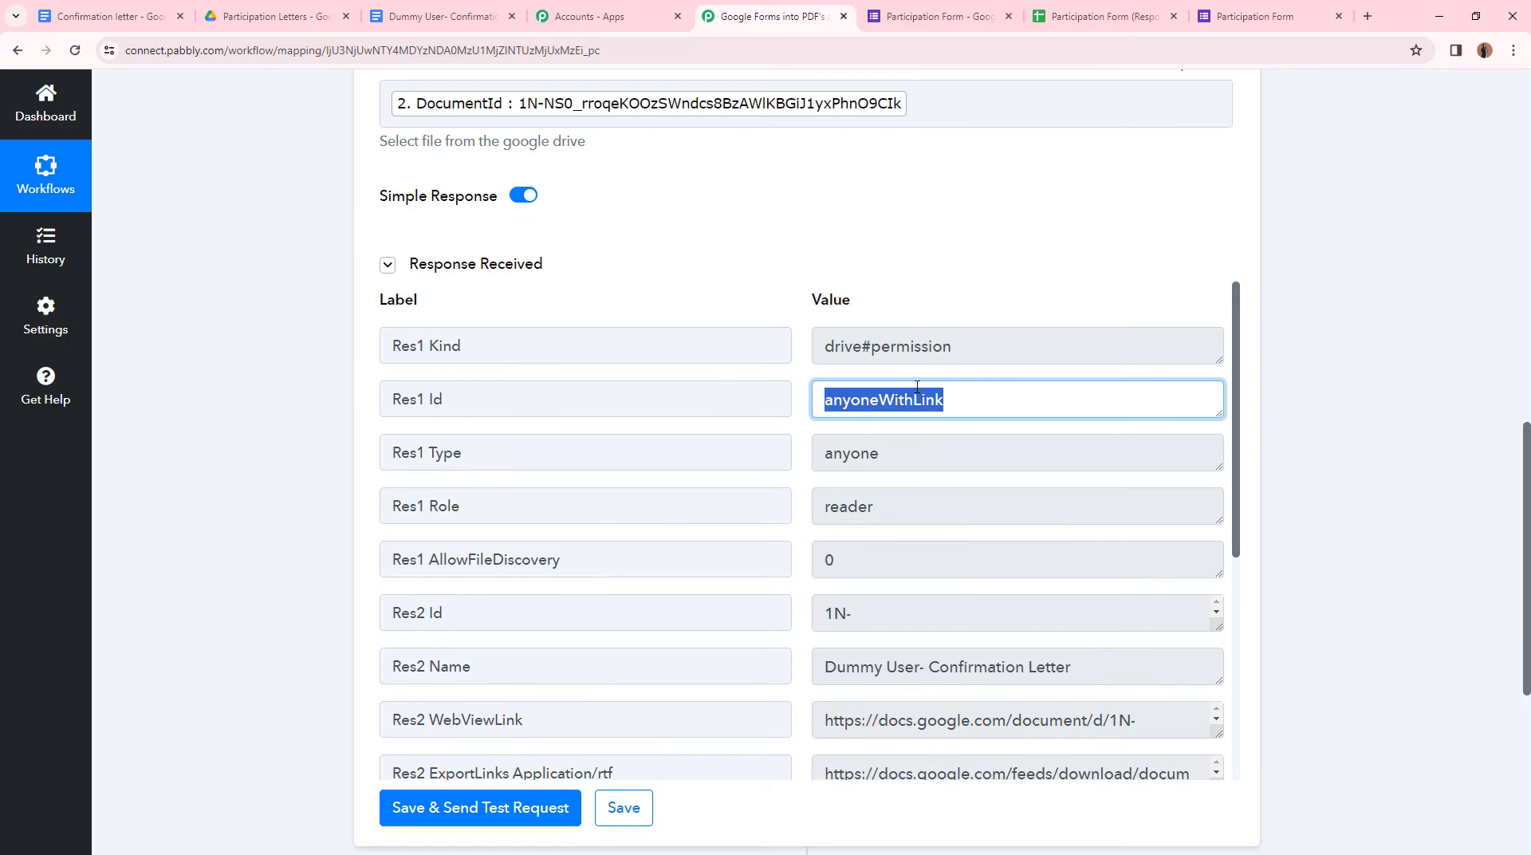
pyautogui.click(912, 275)
pyautogui.scroll(2, 913, 275)
pyautogui.scroll(1, 912, 275)
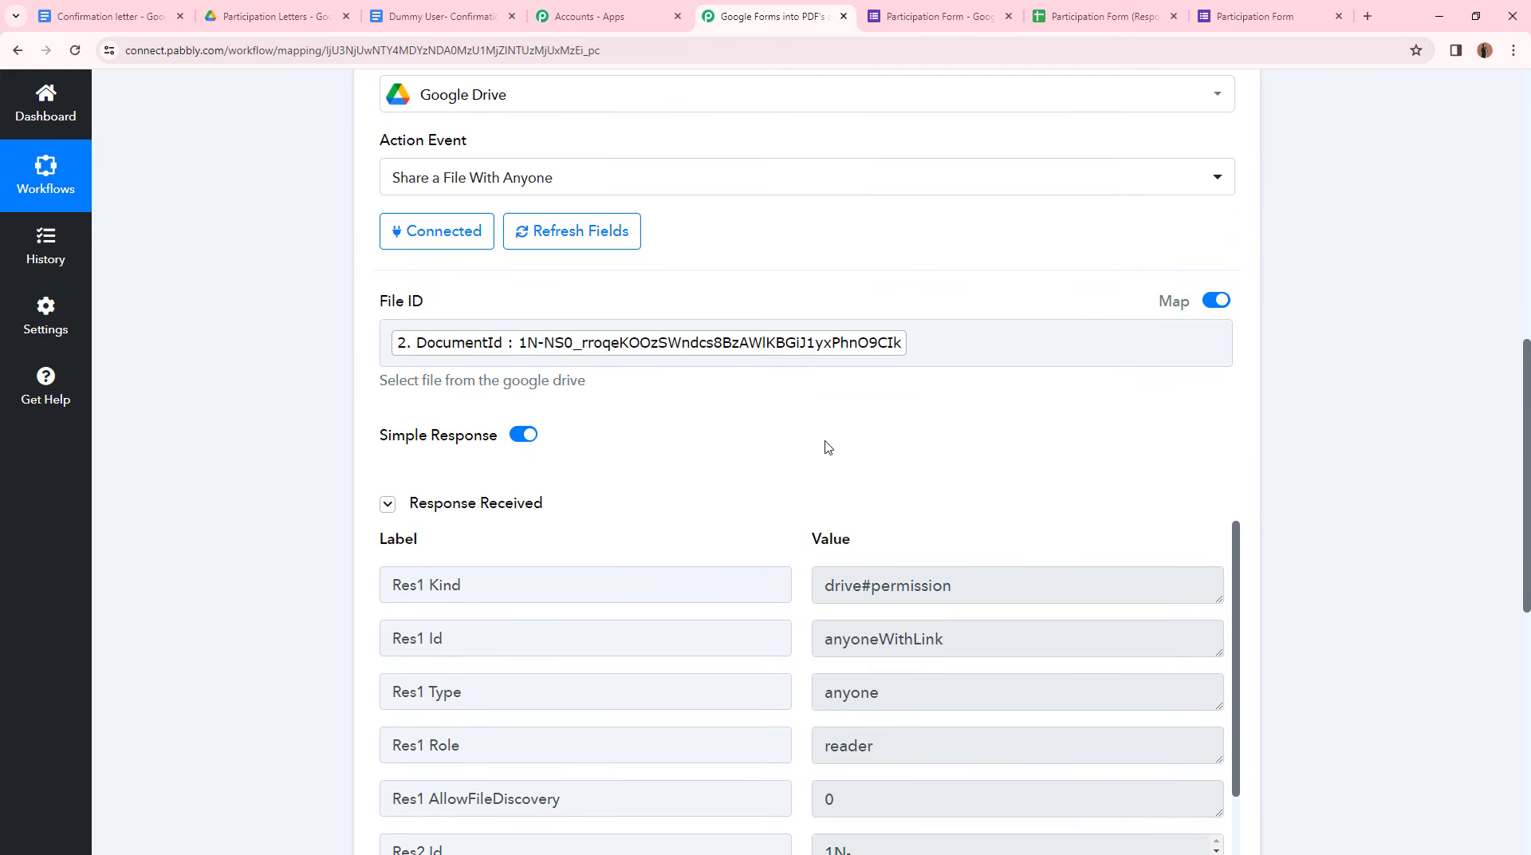
pyautogui.scroll(-5, 813, 460)
pyautogui.scroll(-2, 814, 460)
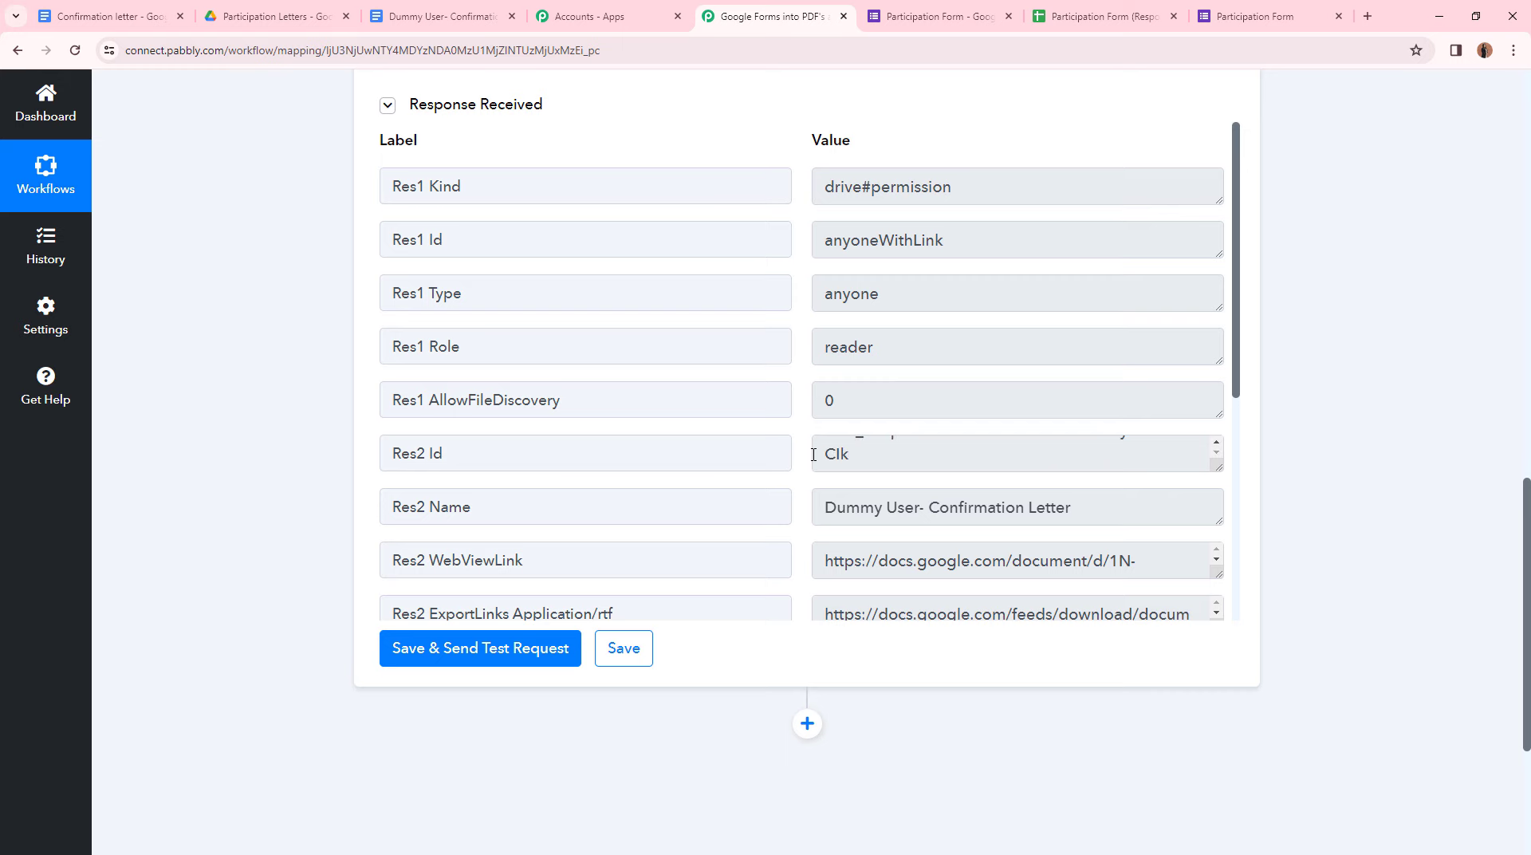
pyautogui.scroll(3, 946, 479)
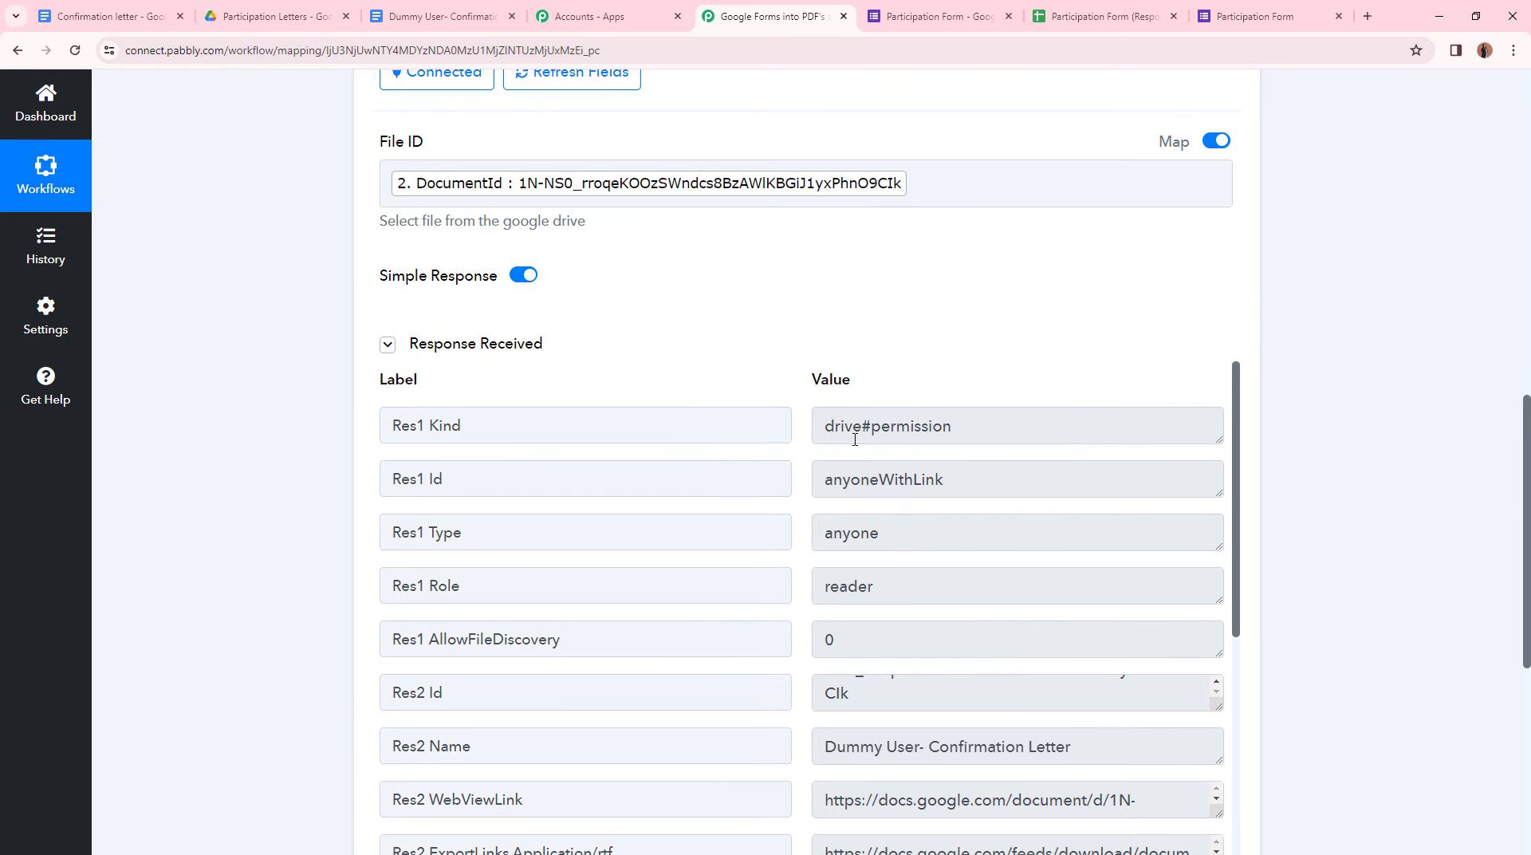
# - Switch to the generated Dummy User- Confirmation Letter document in Google Docs
pyautogui.click(447, 24)
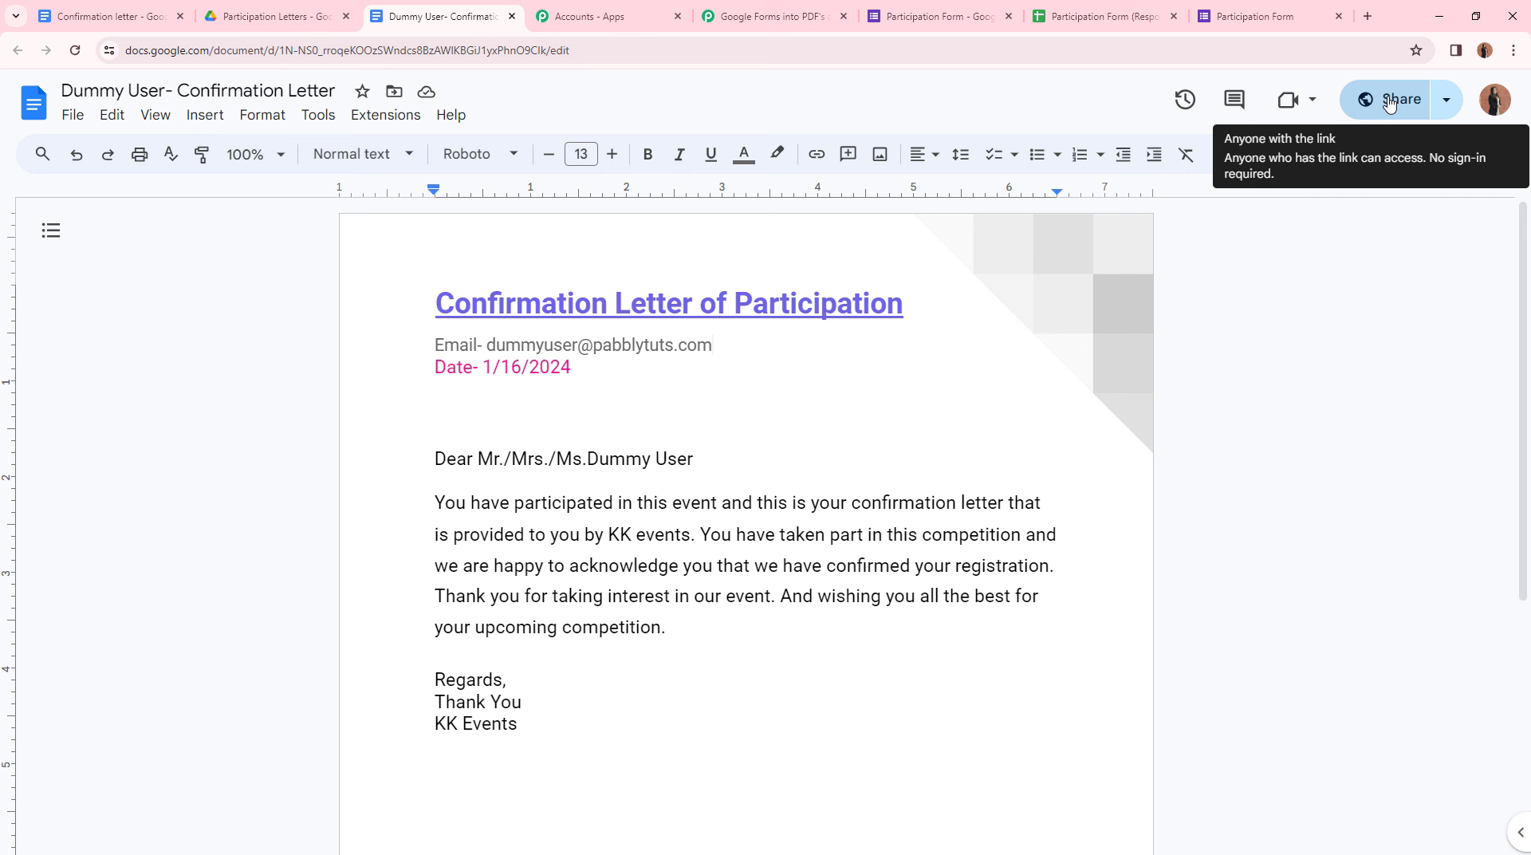
# - Add a Gmail step below the Drive share step with the Send Email action event
pyautogui.click(766, 16)
pyautogui.scroll(-2, 762, 399)
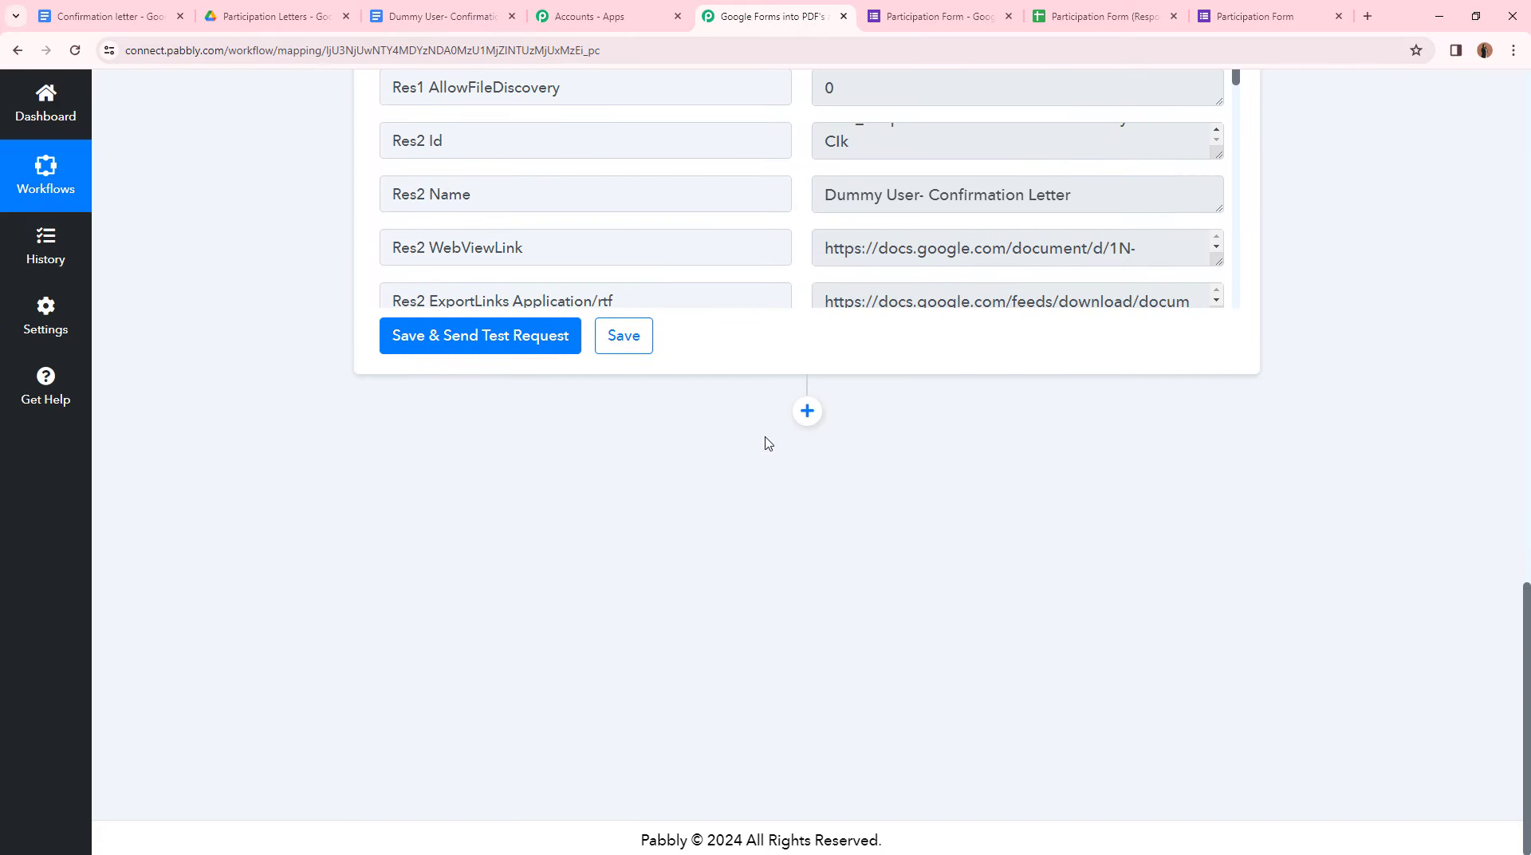
pyautogui.click(805, 414)
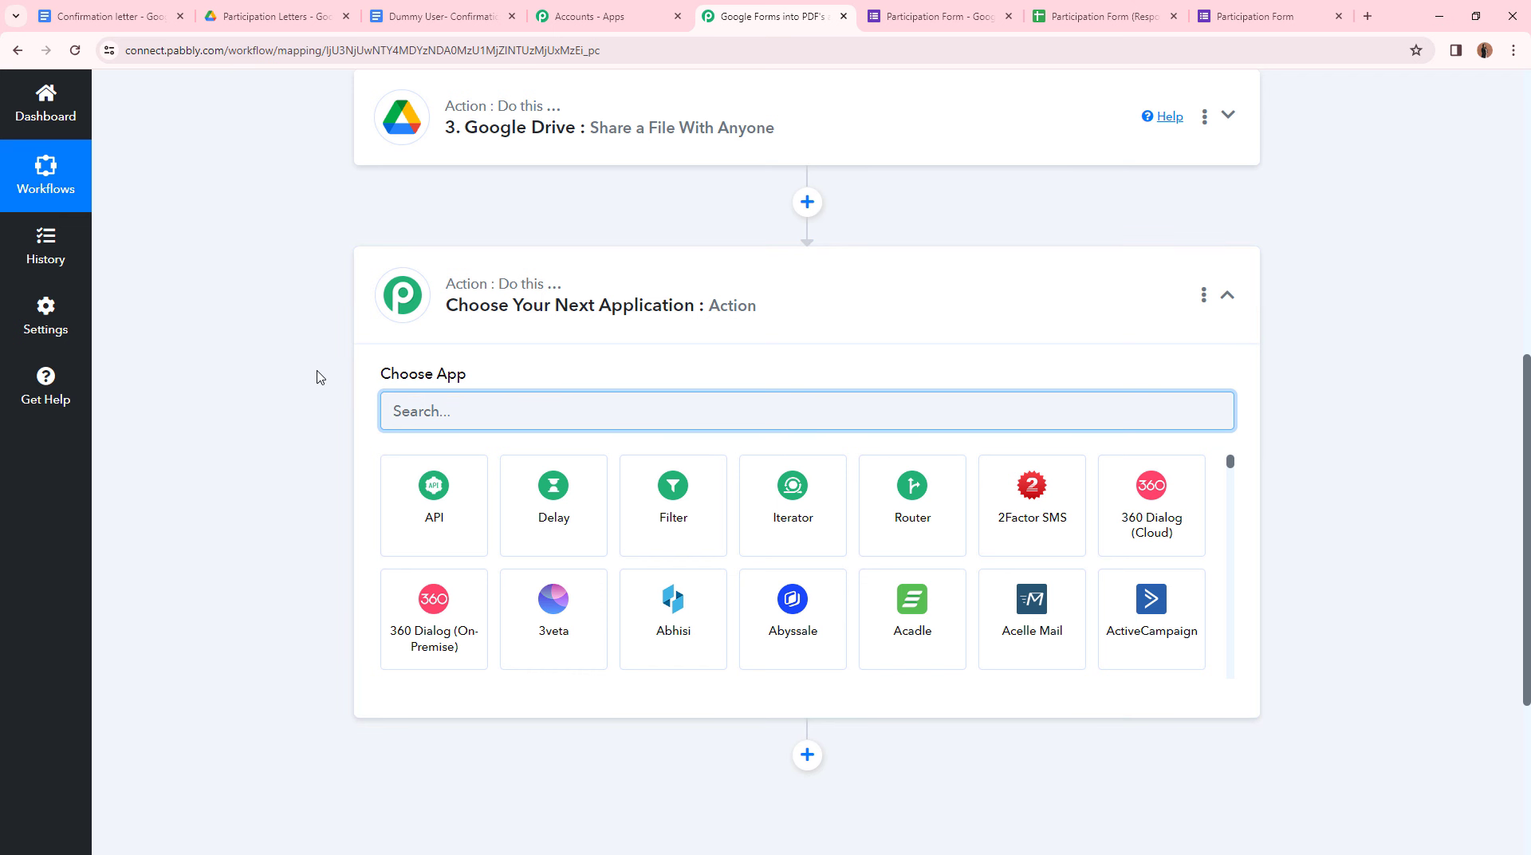
pyautogui.write('Gmail')
pyautogui.click(568, 506)
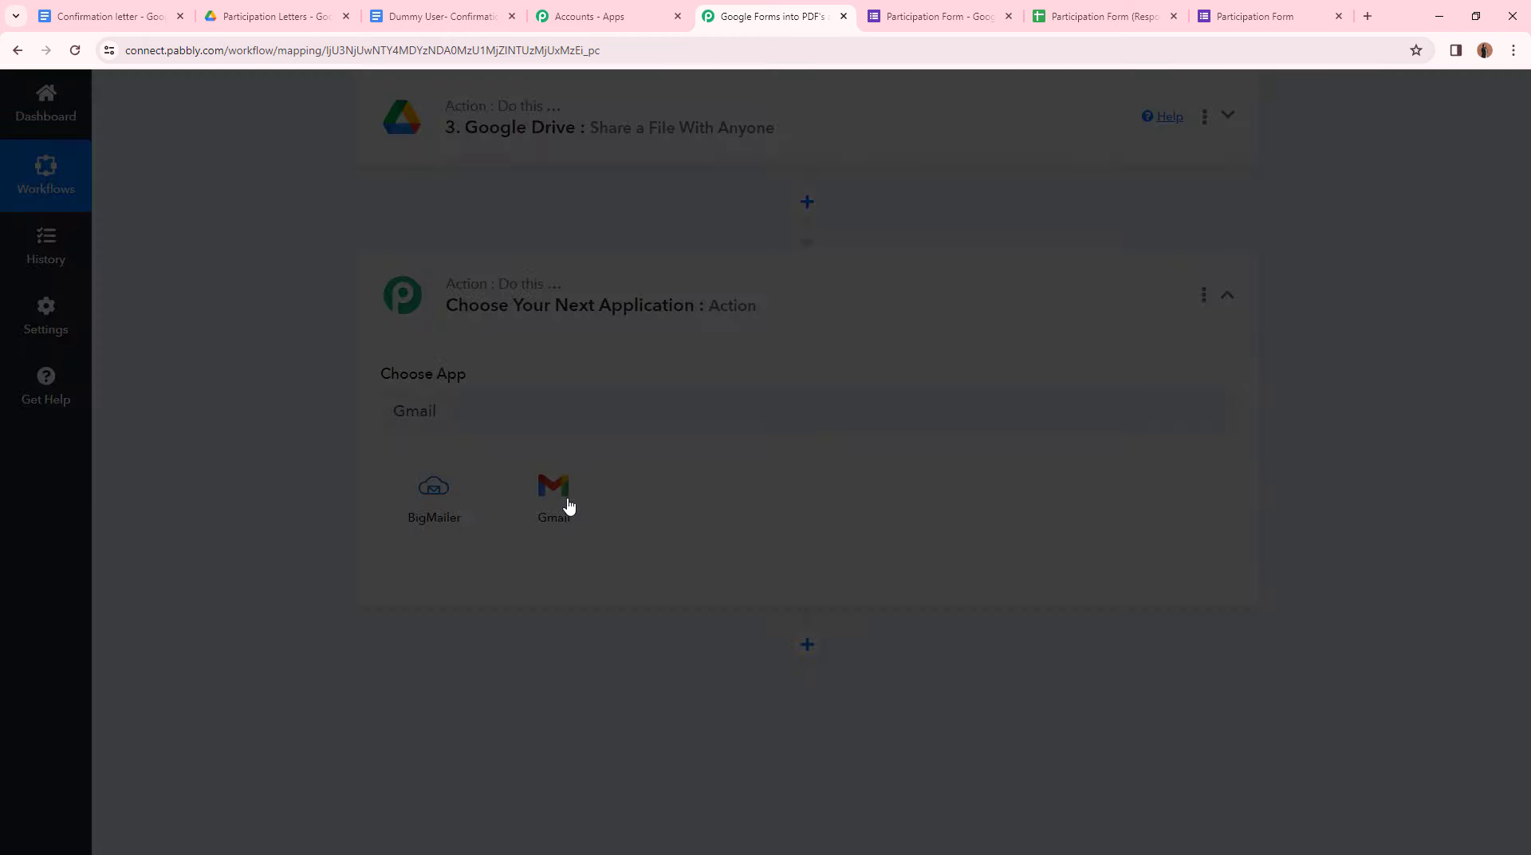
pyautogui.click(420, 498)
pyautogui.click(502, 589)
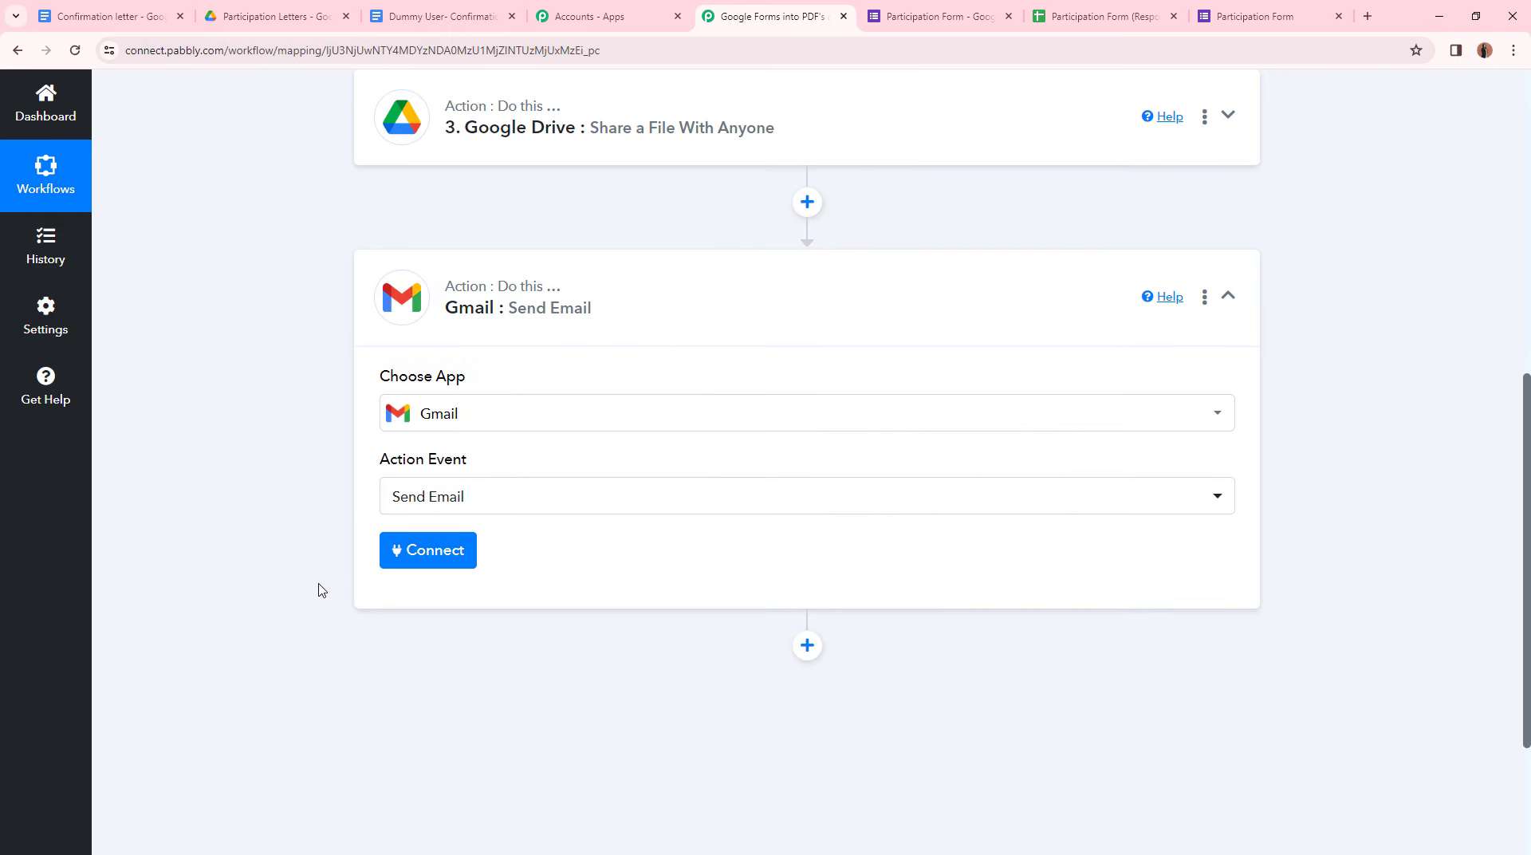
# - Authorize a new Gmail connection for the Send Email step and grant Pabbly access
pyautogui.click(426, 554)
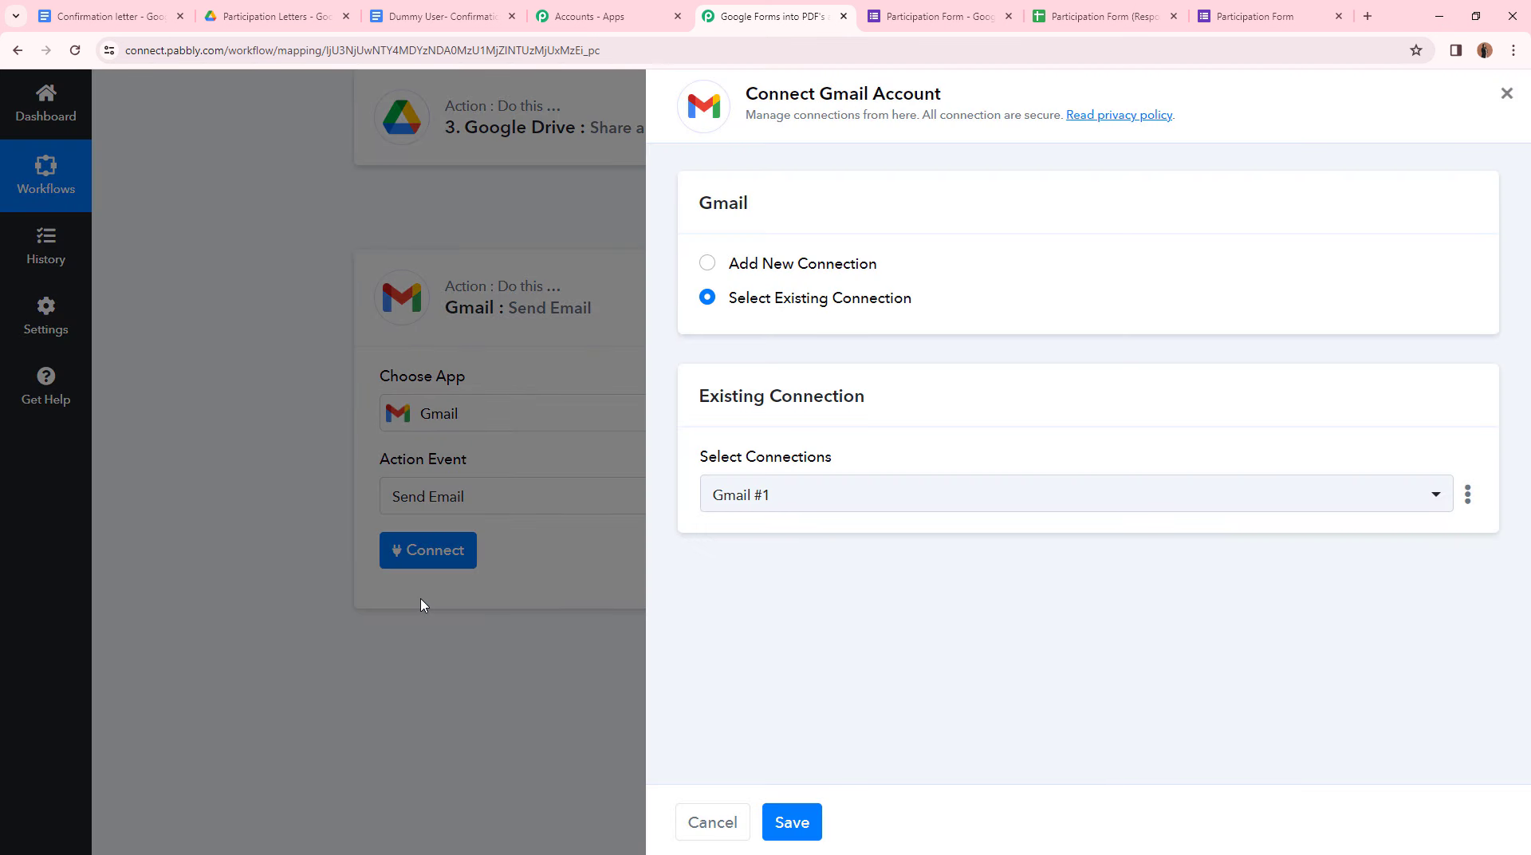
pyautogui.click(708, 264)
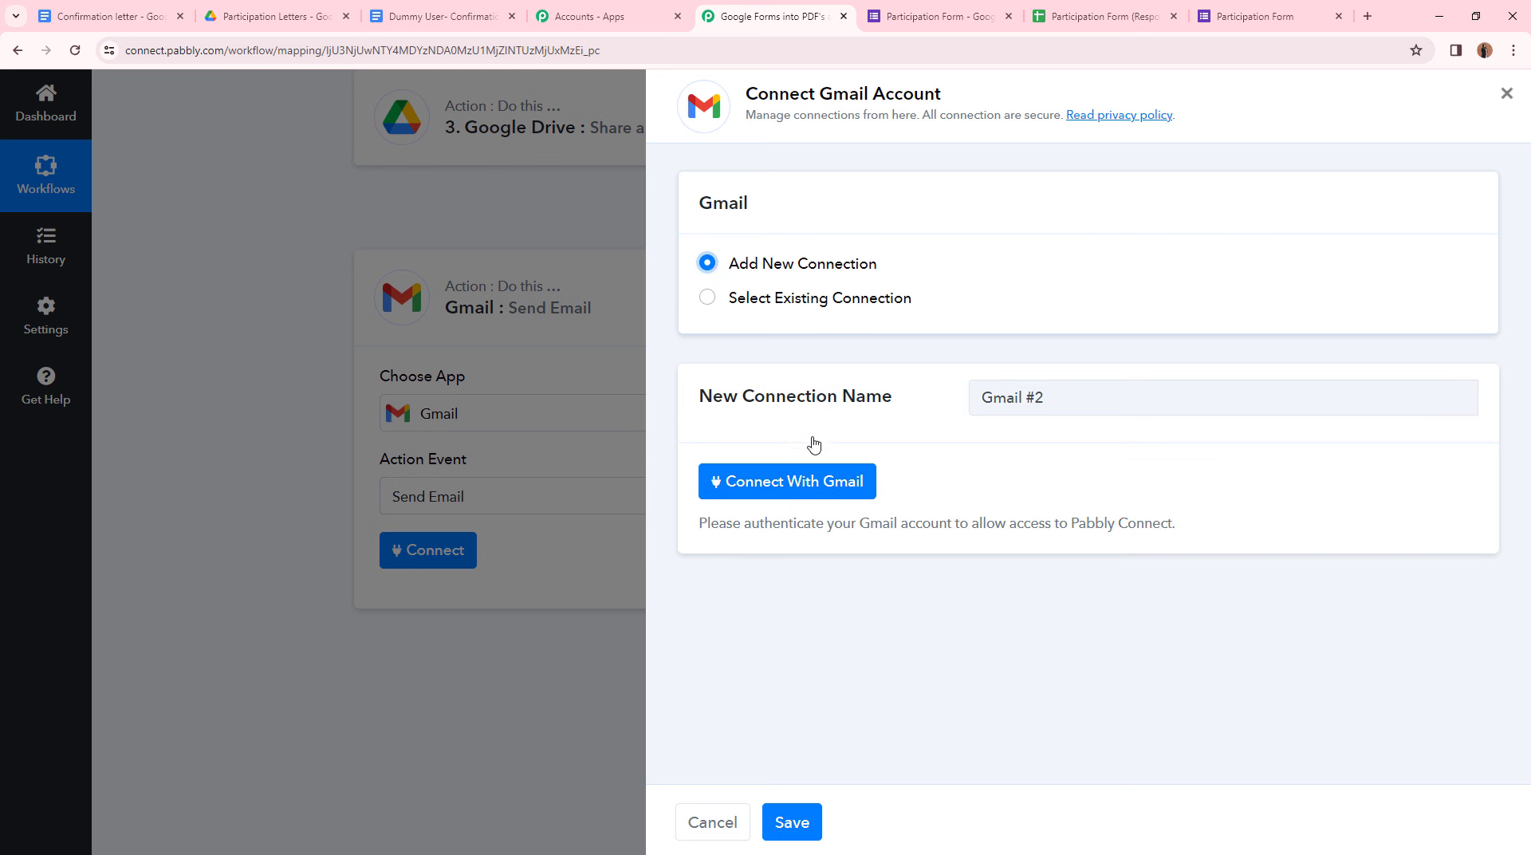
pyautogui.click(827, 482)
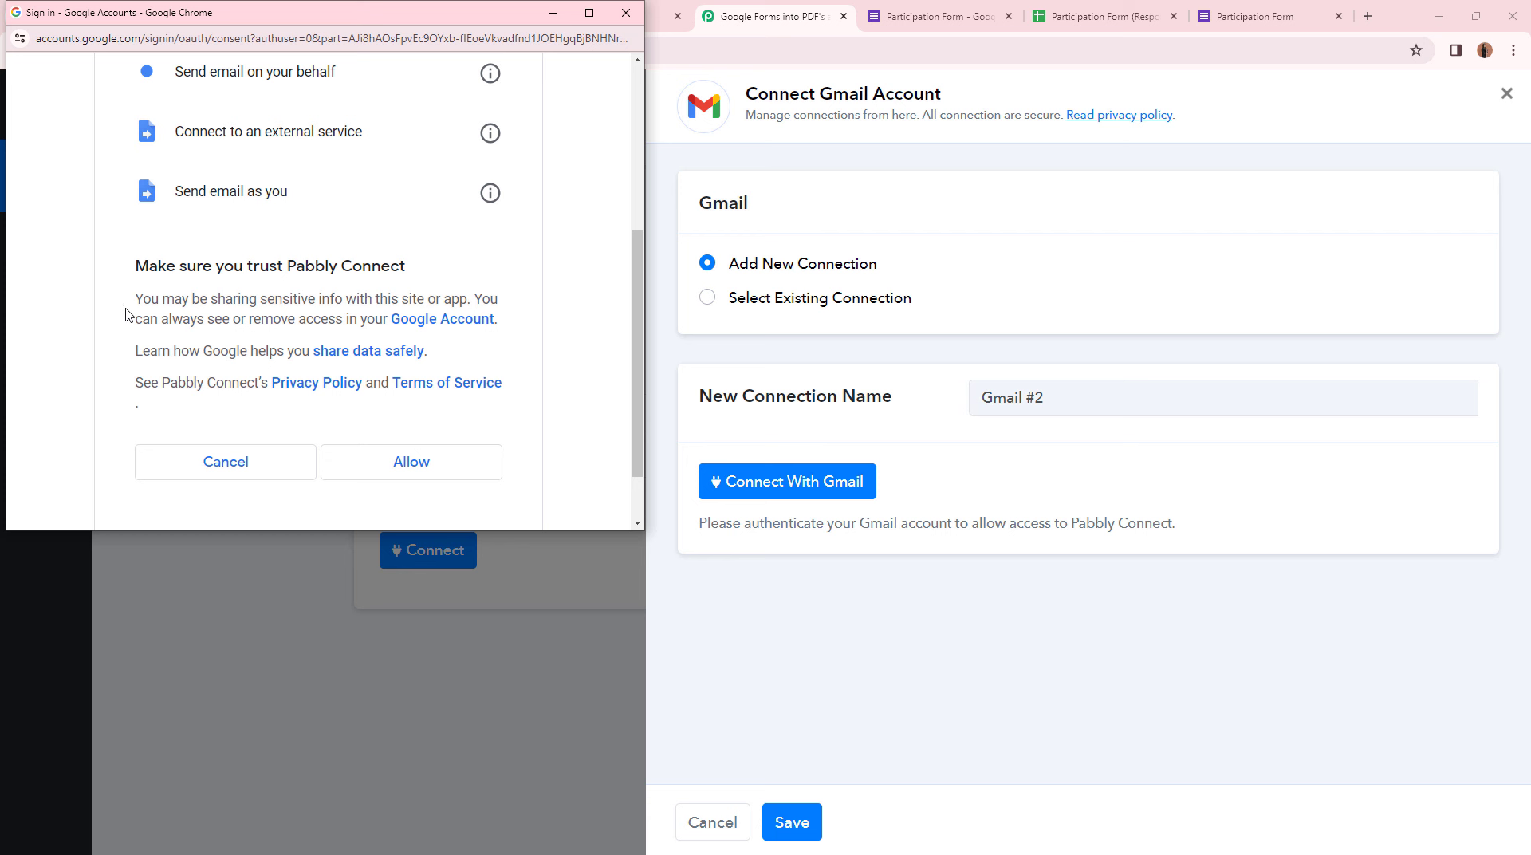
pyautogui.click(405, 472)
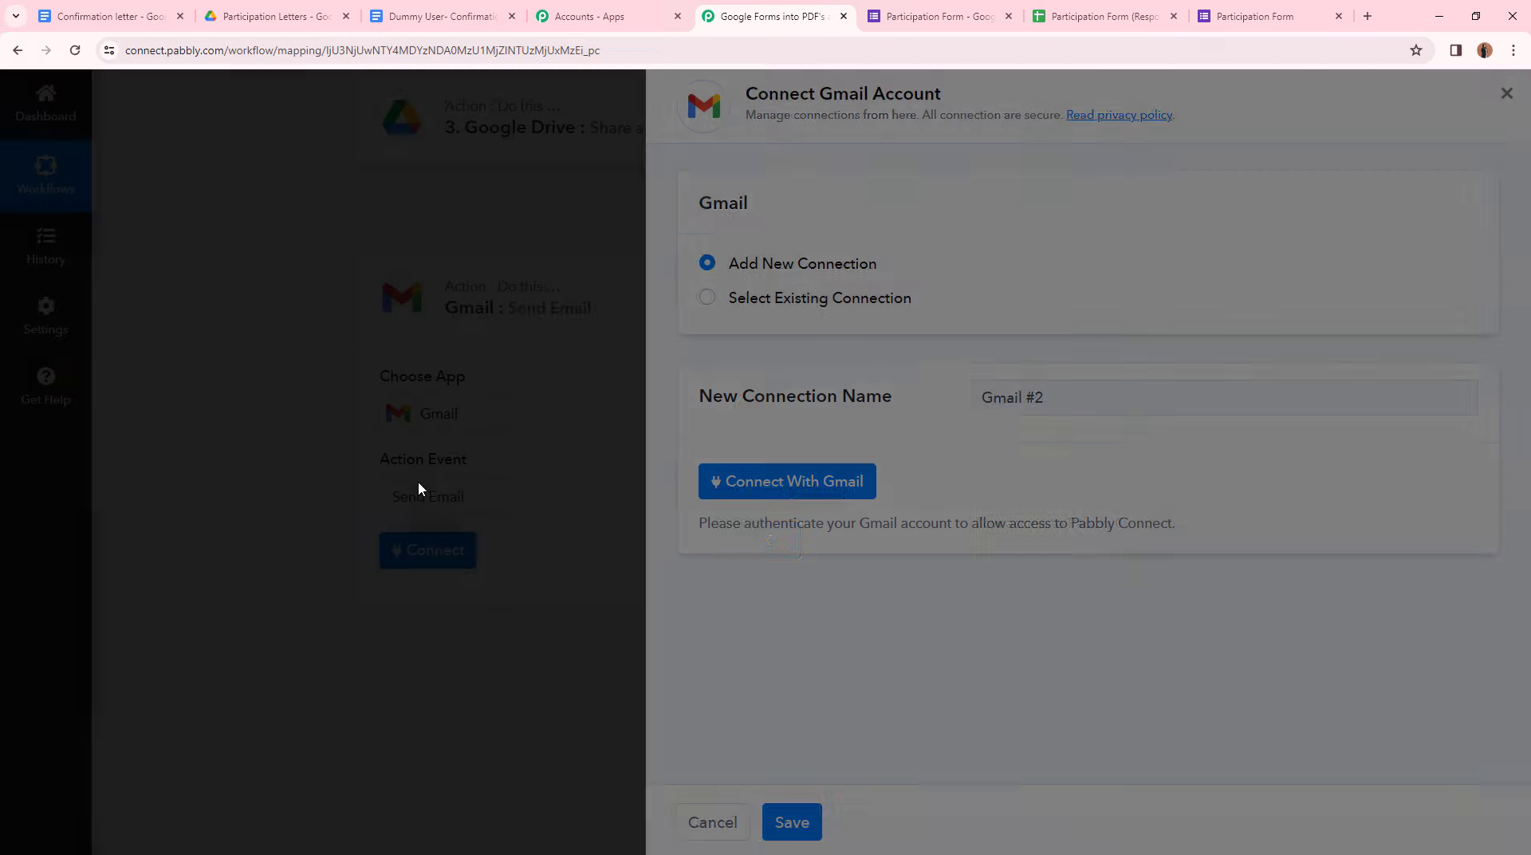
pyautogui.scroll(-1, 747, 558)
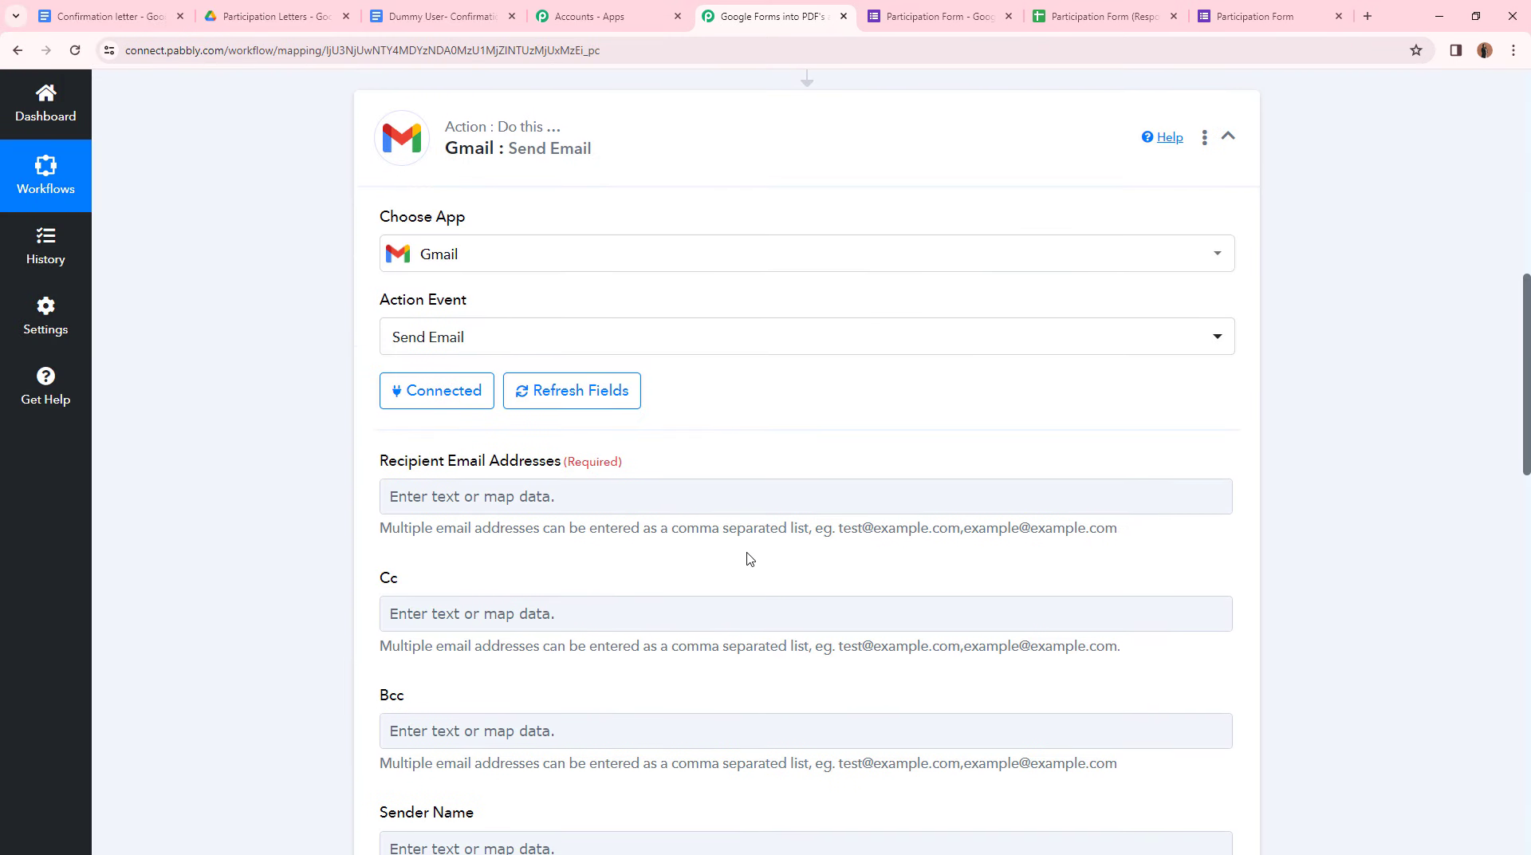
# - Open the recipient field's data picker and expand the '1. Google Forms: New Response Received' fields
pyautogui.scroll(-2, 758, 526)
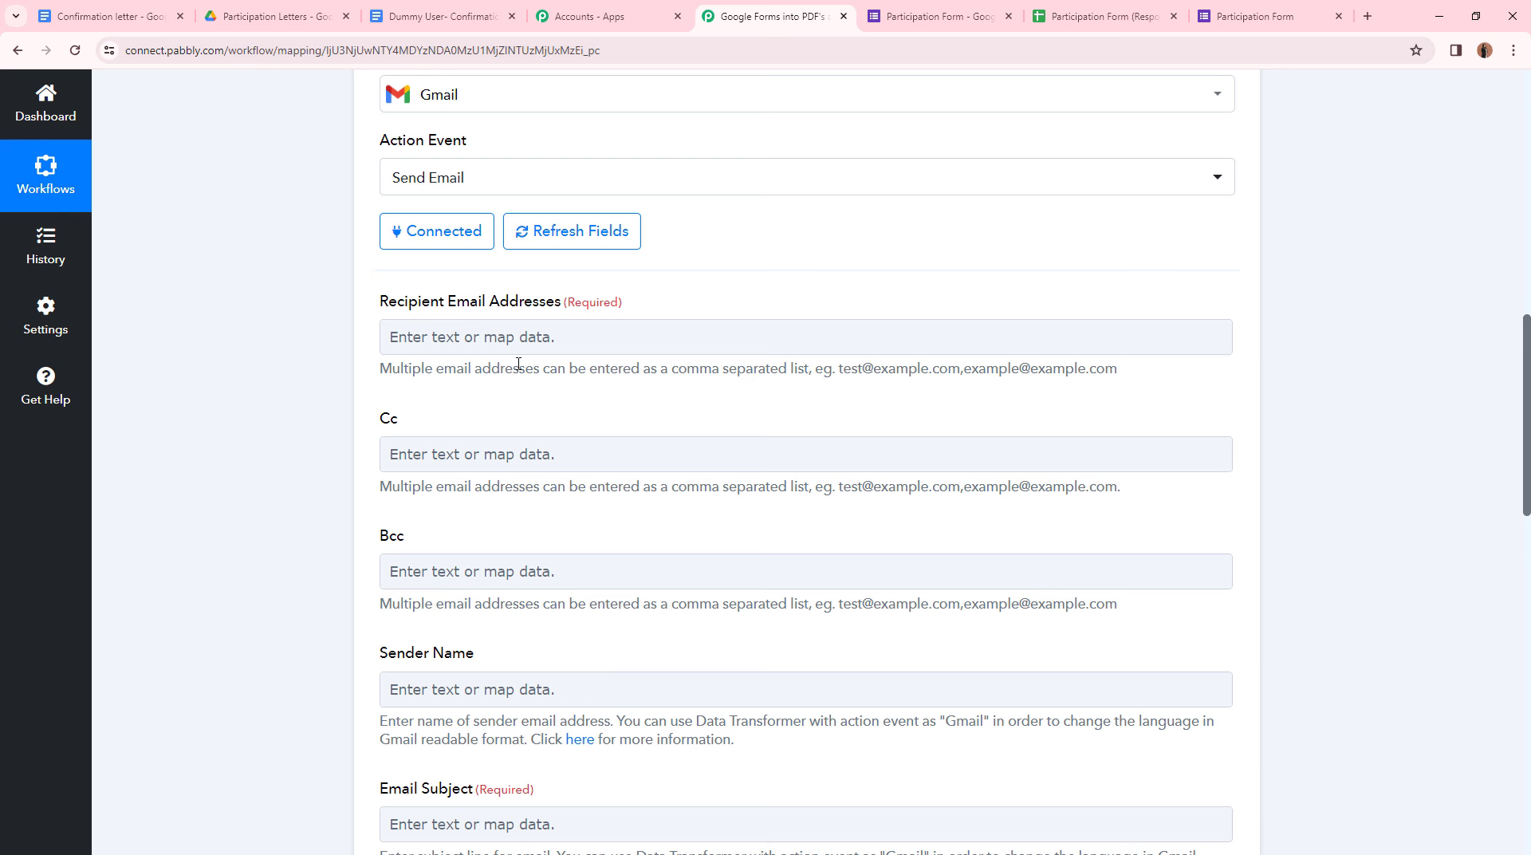
pyautogui.scroll(2, 558, 422)
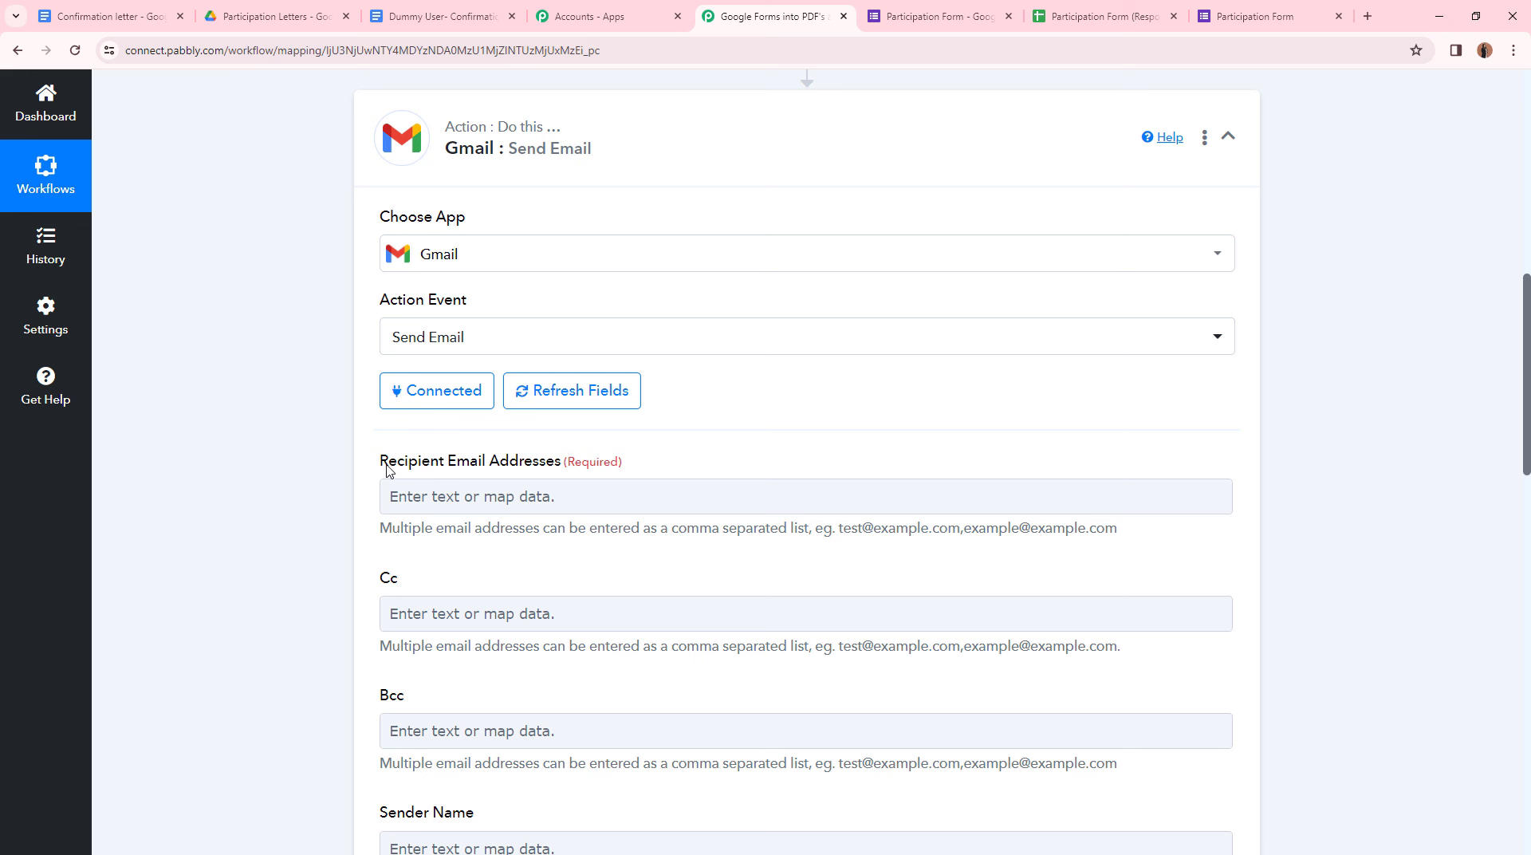
pyautogui.click(568, 503)
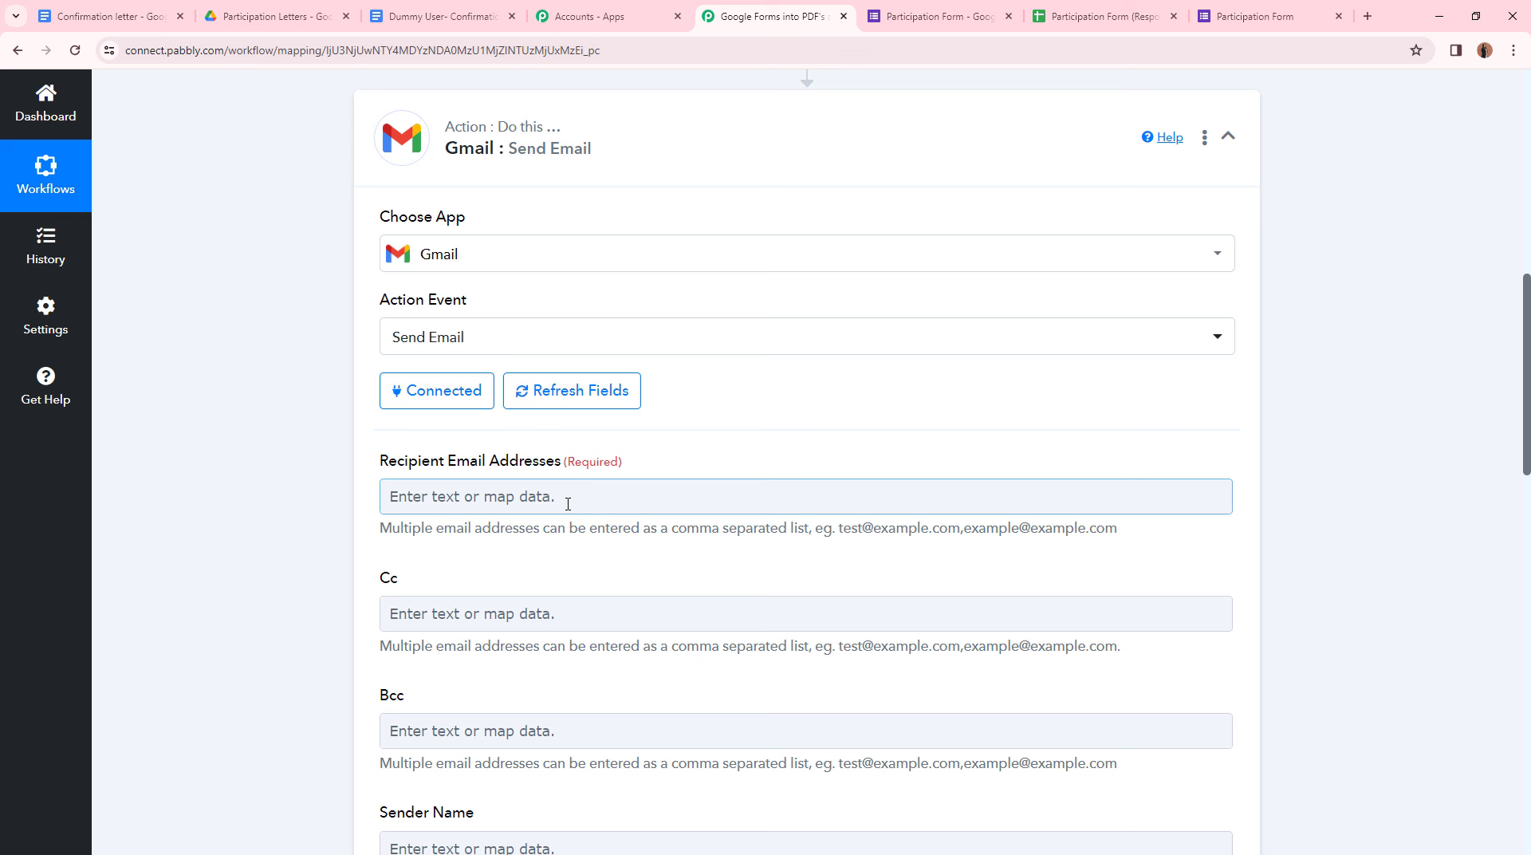
pyautogui.click(568, 503)
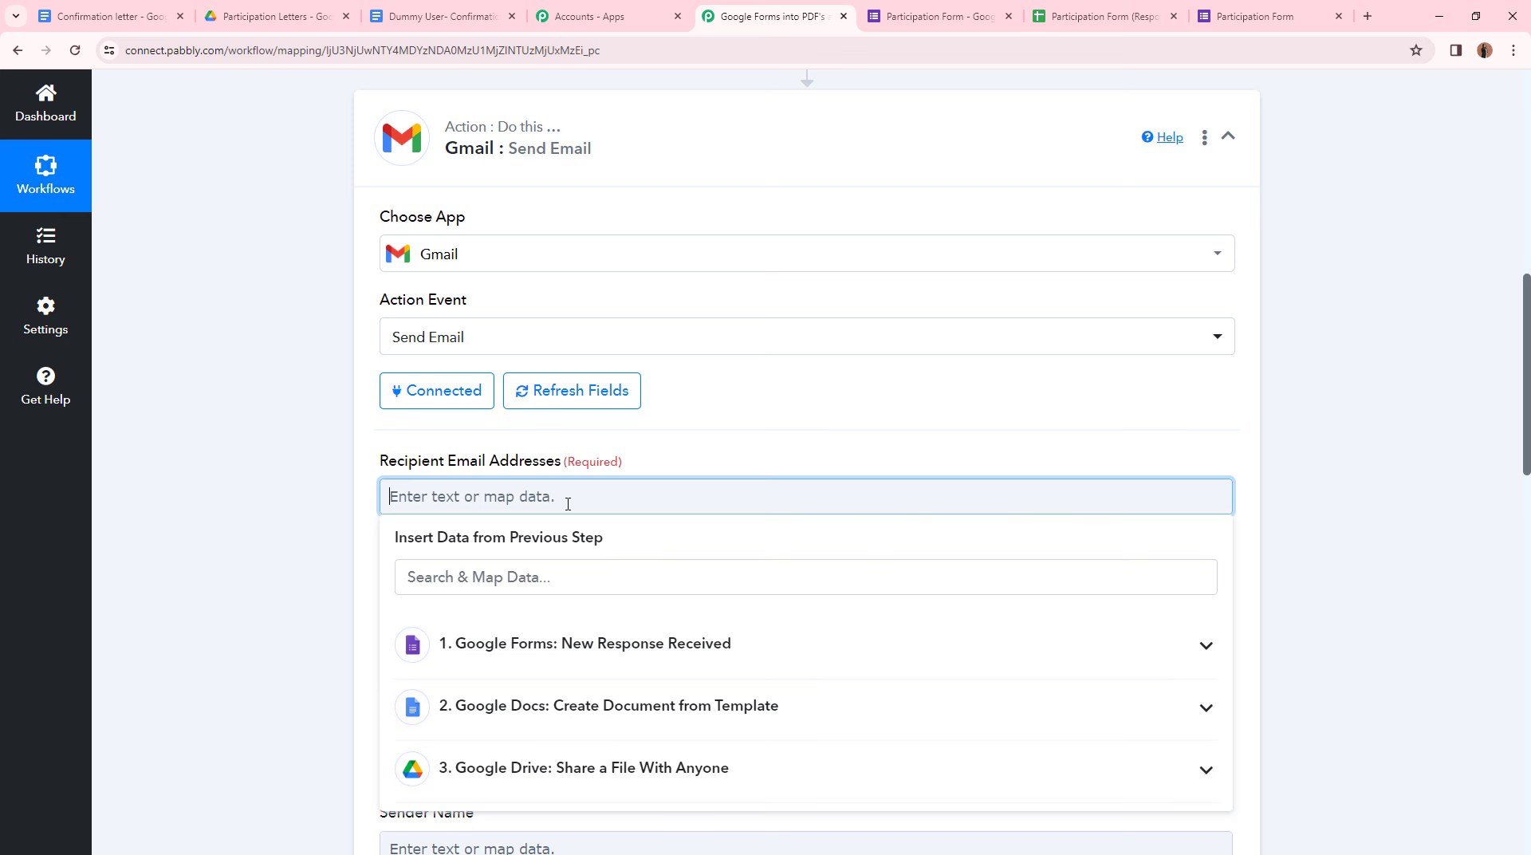
pyautogui.click(607, 643)
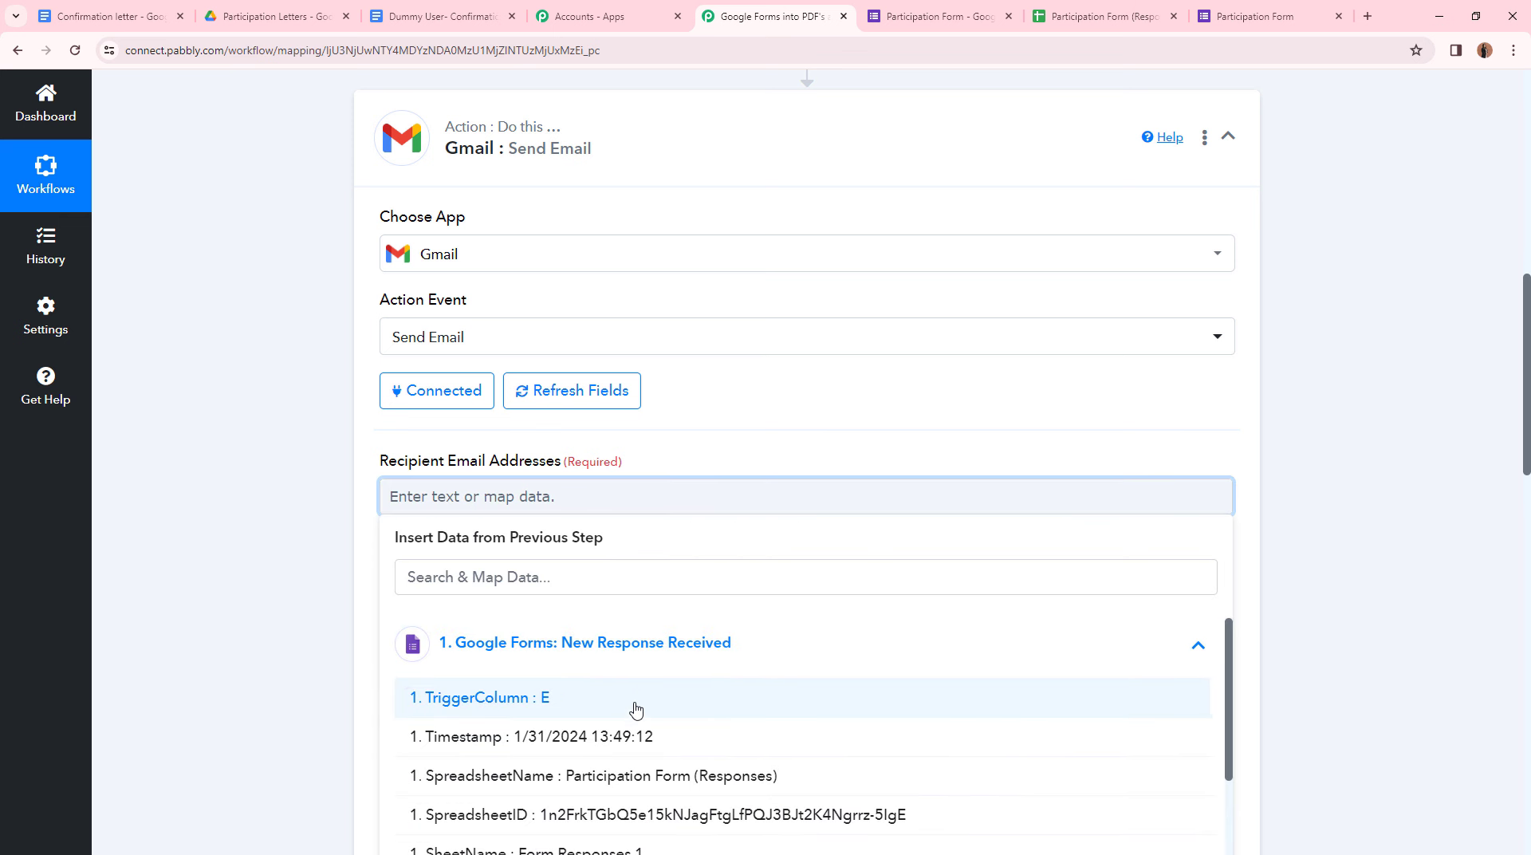
pyautogui.scroll(-4, 633, 714)
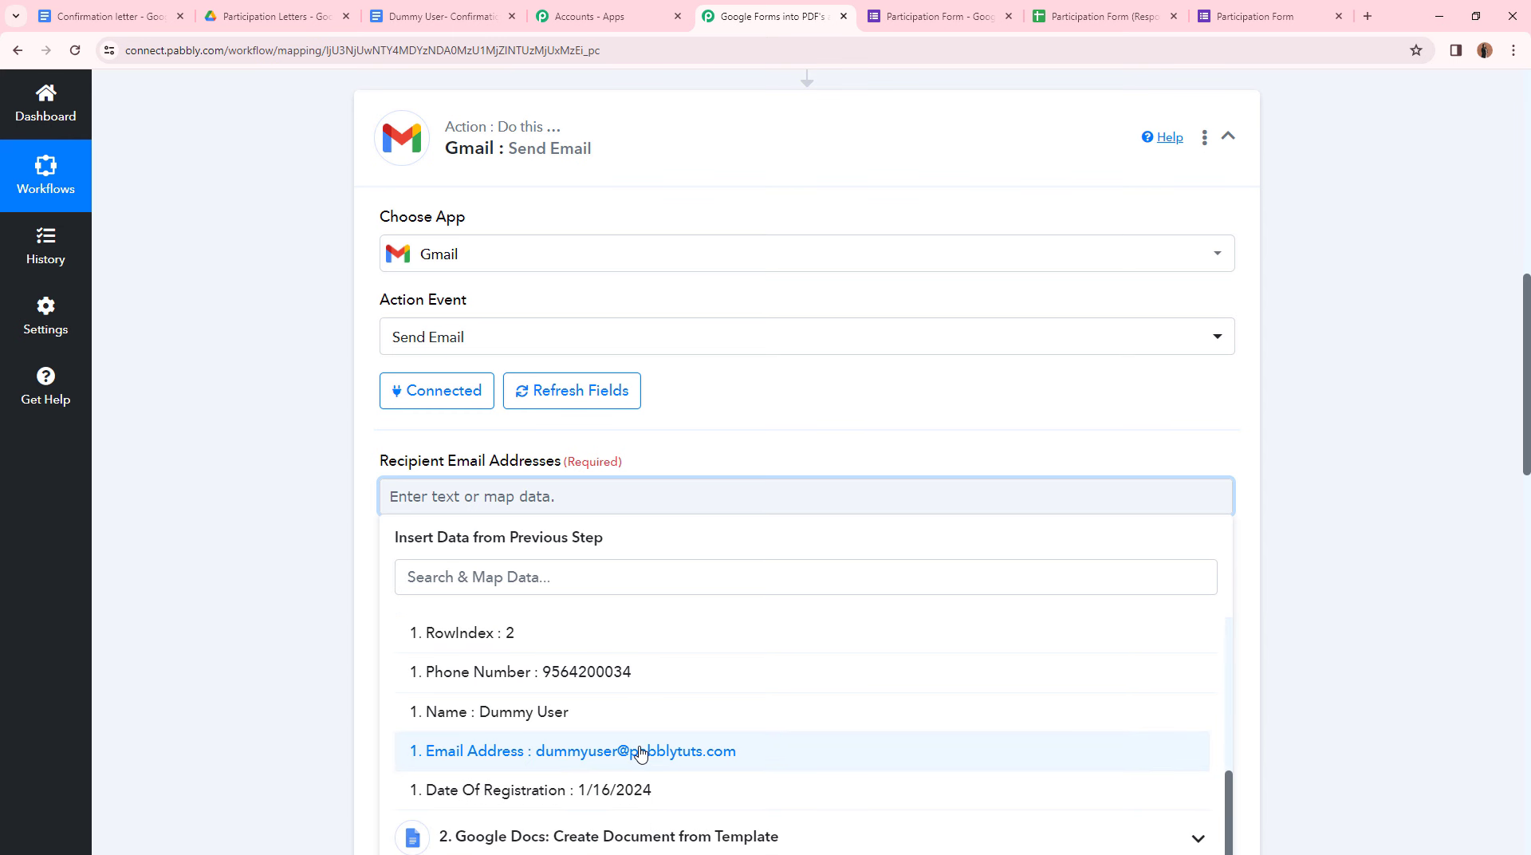
# - Map the form's Email Address as the recipient
pyautogui.click(640, 752)
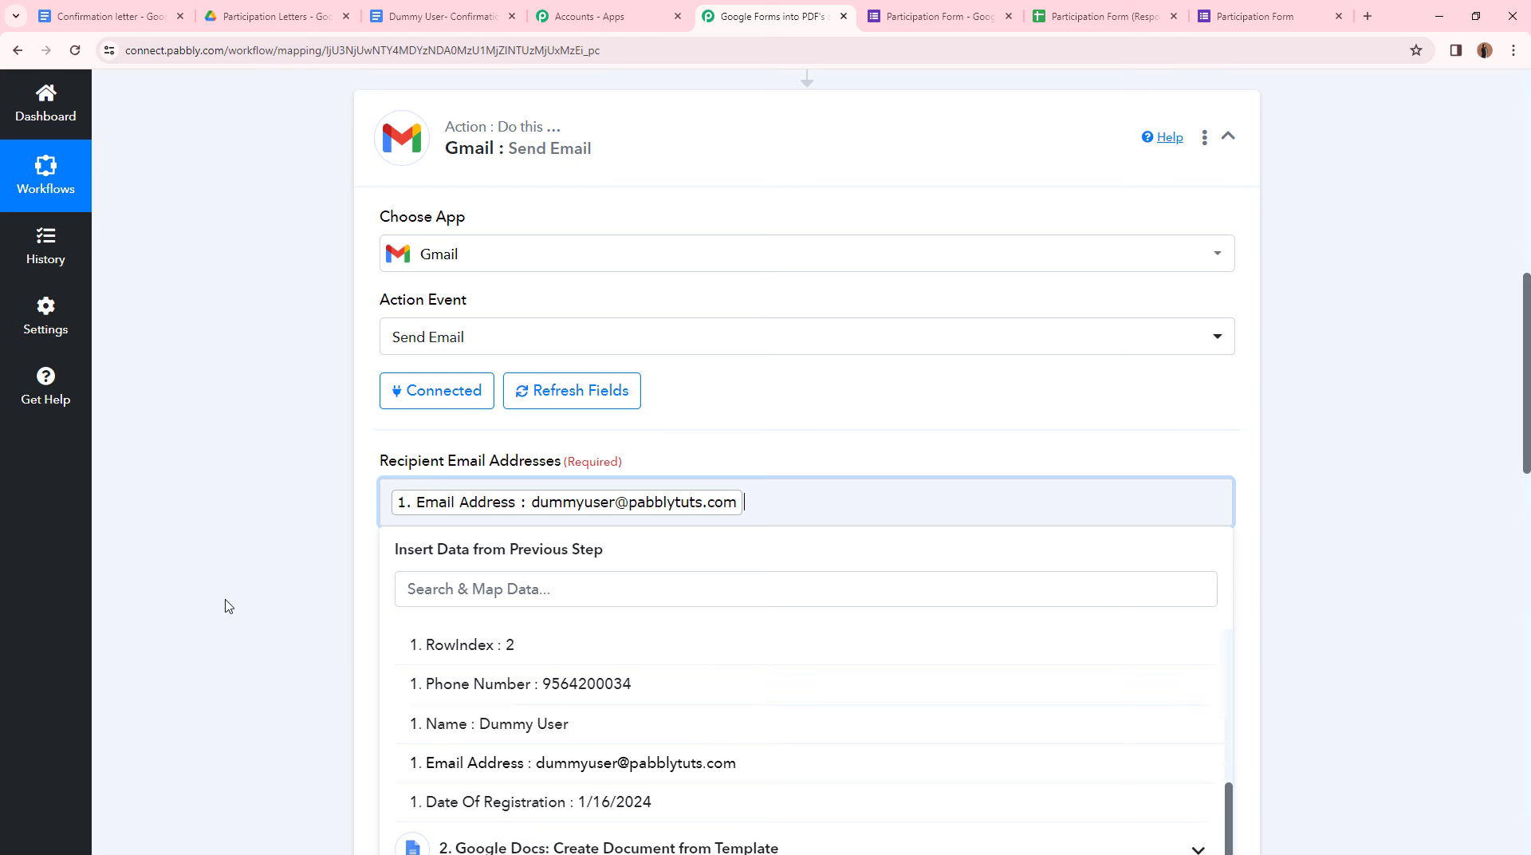
pyautogui.click(268, 591)
pyautogui.scroll(-4, 430, 560)
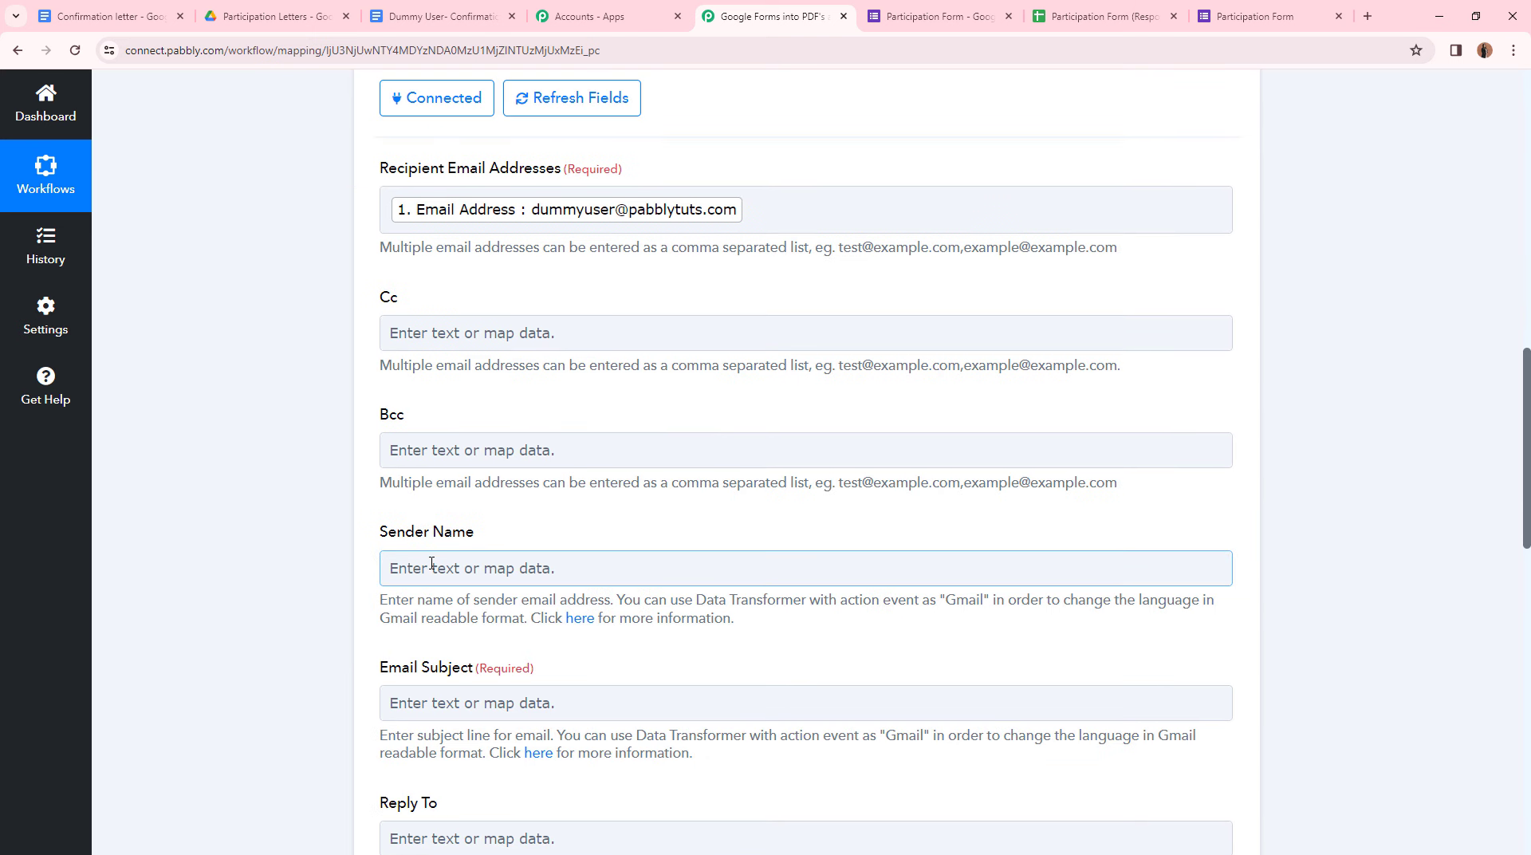
# - Set the Sender Name to 'KK Events'
pyautogui.click(431, 563)
pyautogui.write('KK')
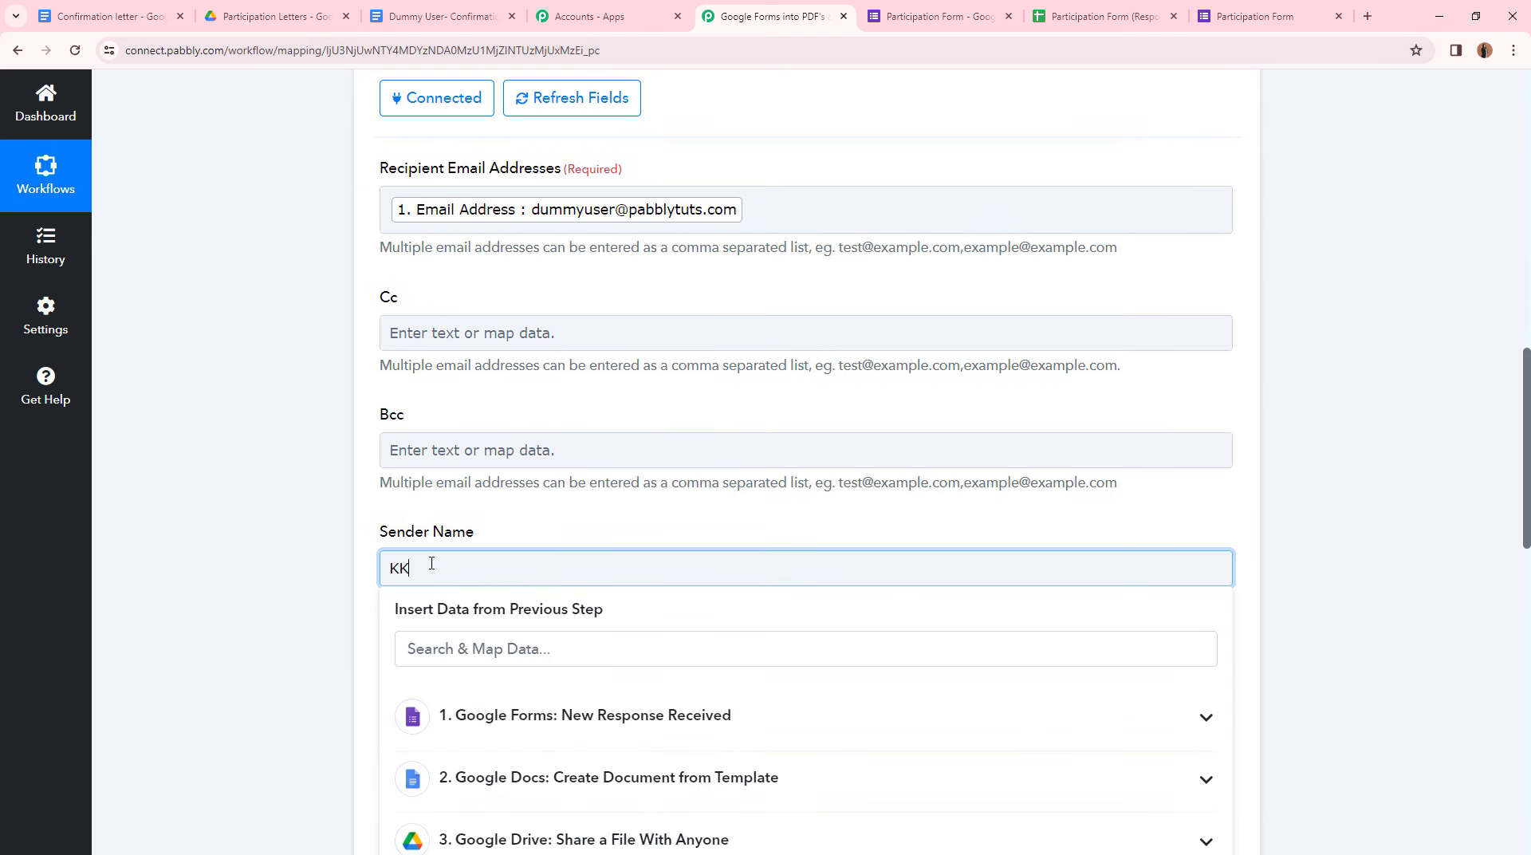
pyautogui.write(' Events')
pyautogui.click(335, 506)
pyautogui.scroll(-3, 334, 506)
pyautogui.scroll(-2, 323, 498)
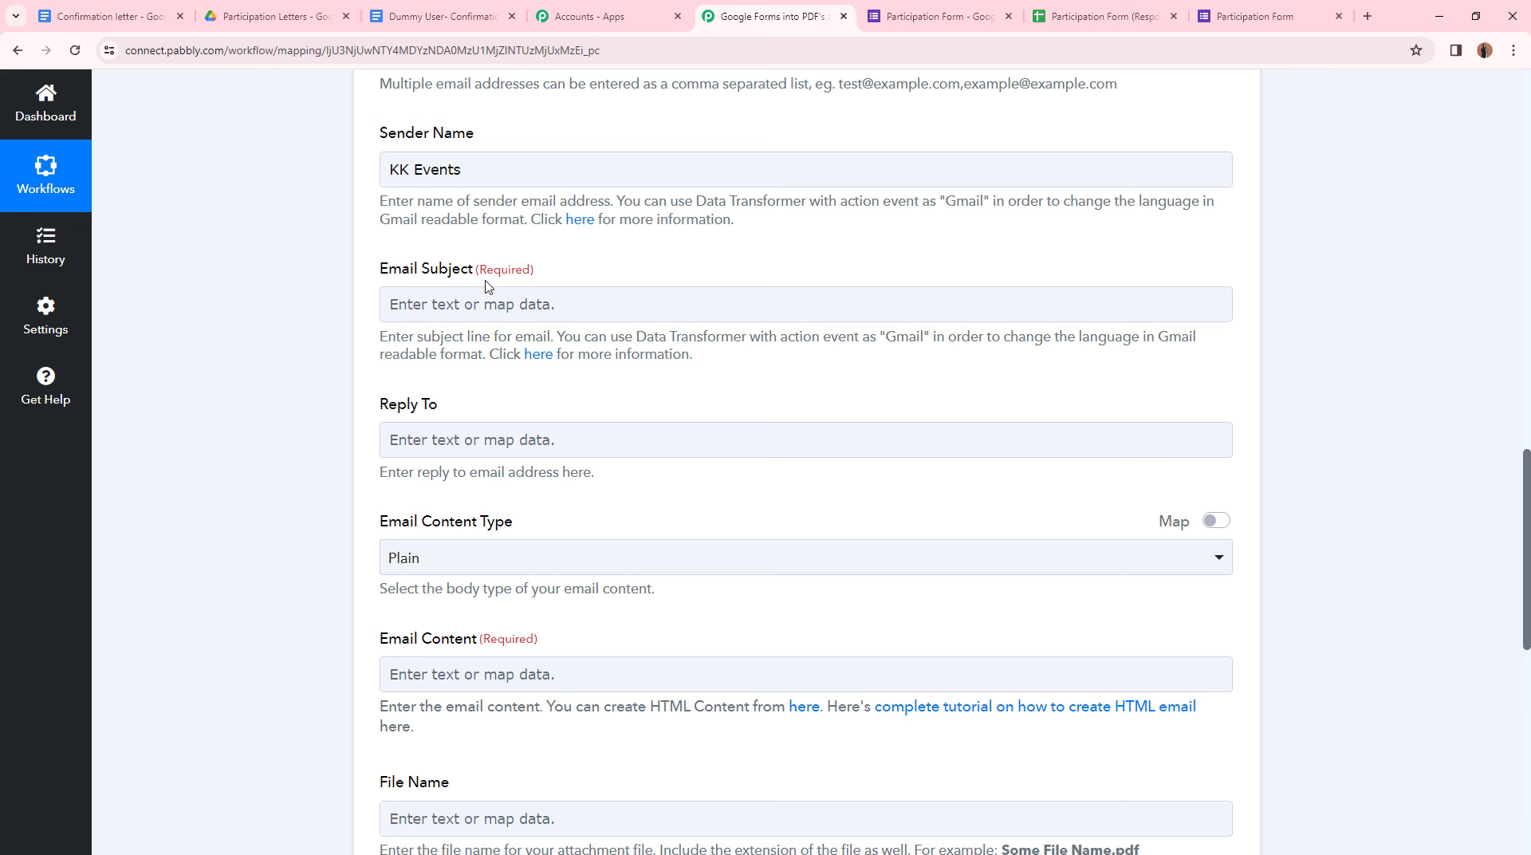
# - Set the subject to 'Confirmation Letter for your Participation in the Competition'
pyautogui.click(384, 307)
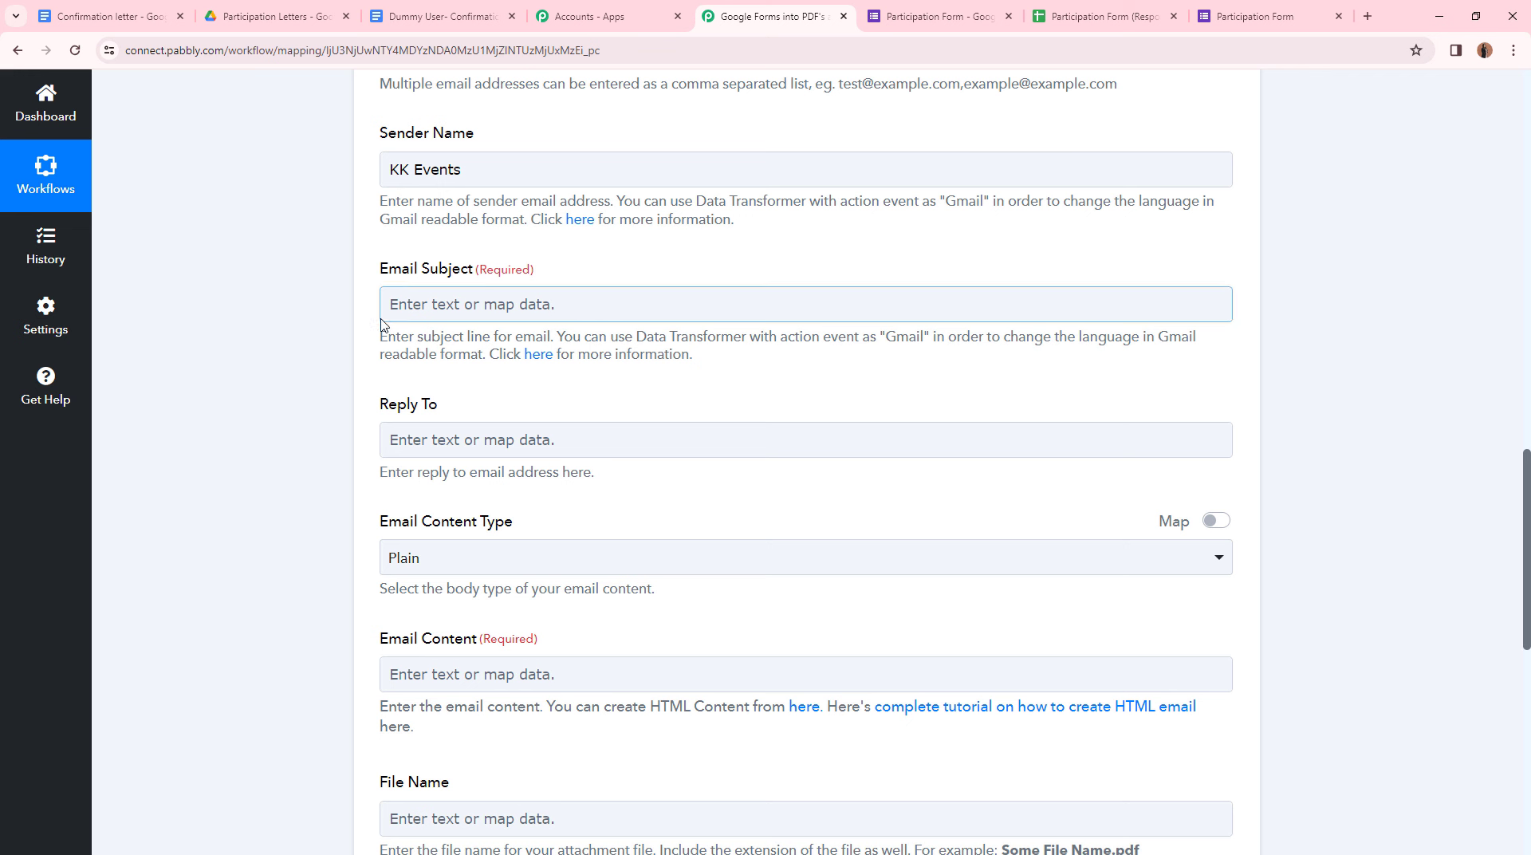
pyautogui.write('Confirmation Letter for your Participation in the Competition')
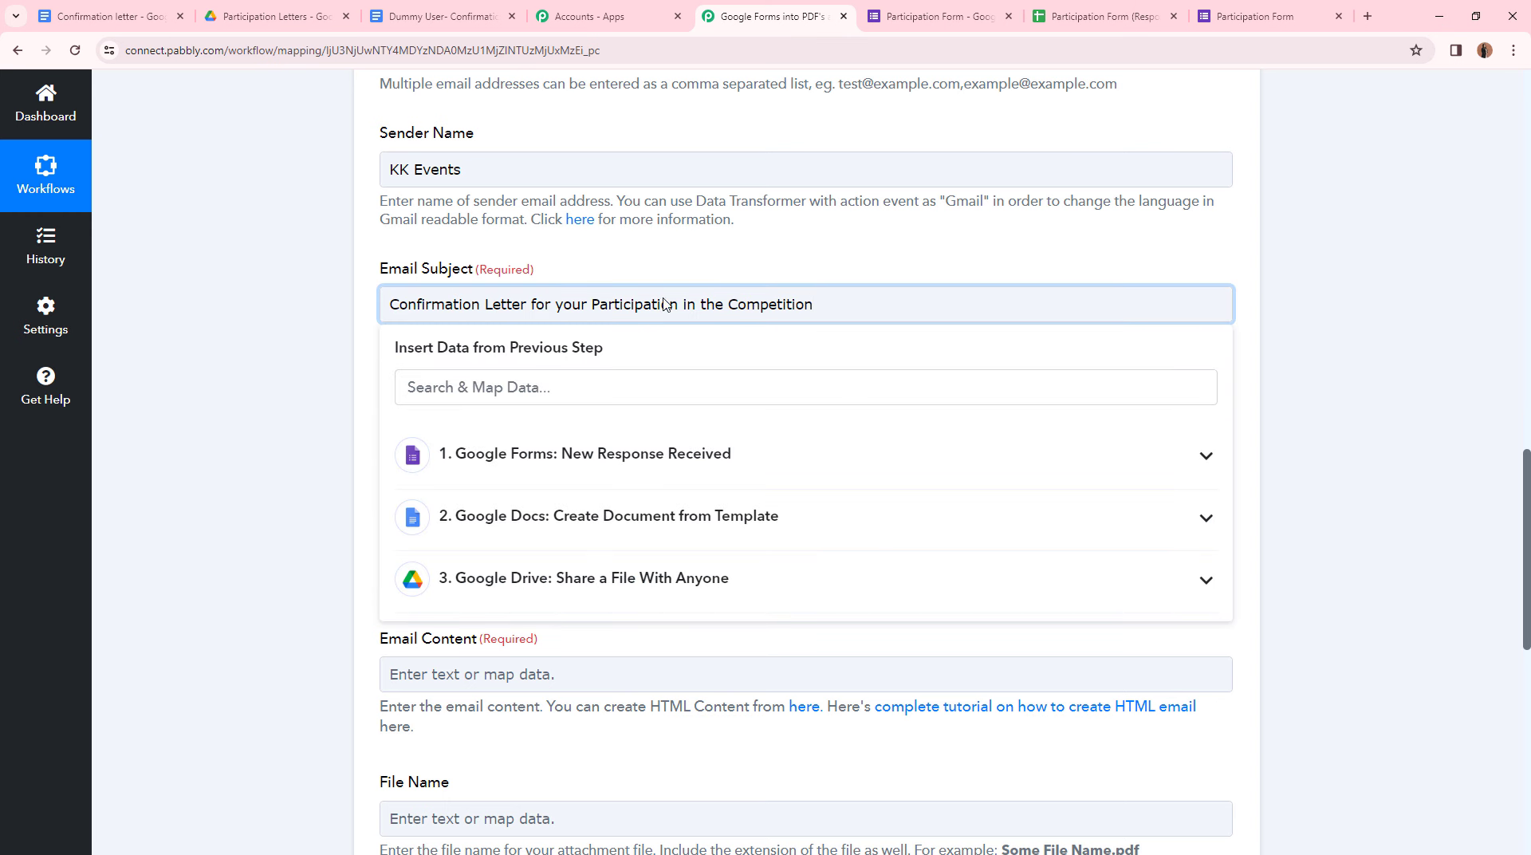
pyautogui.click(310, 334)
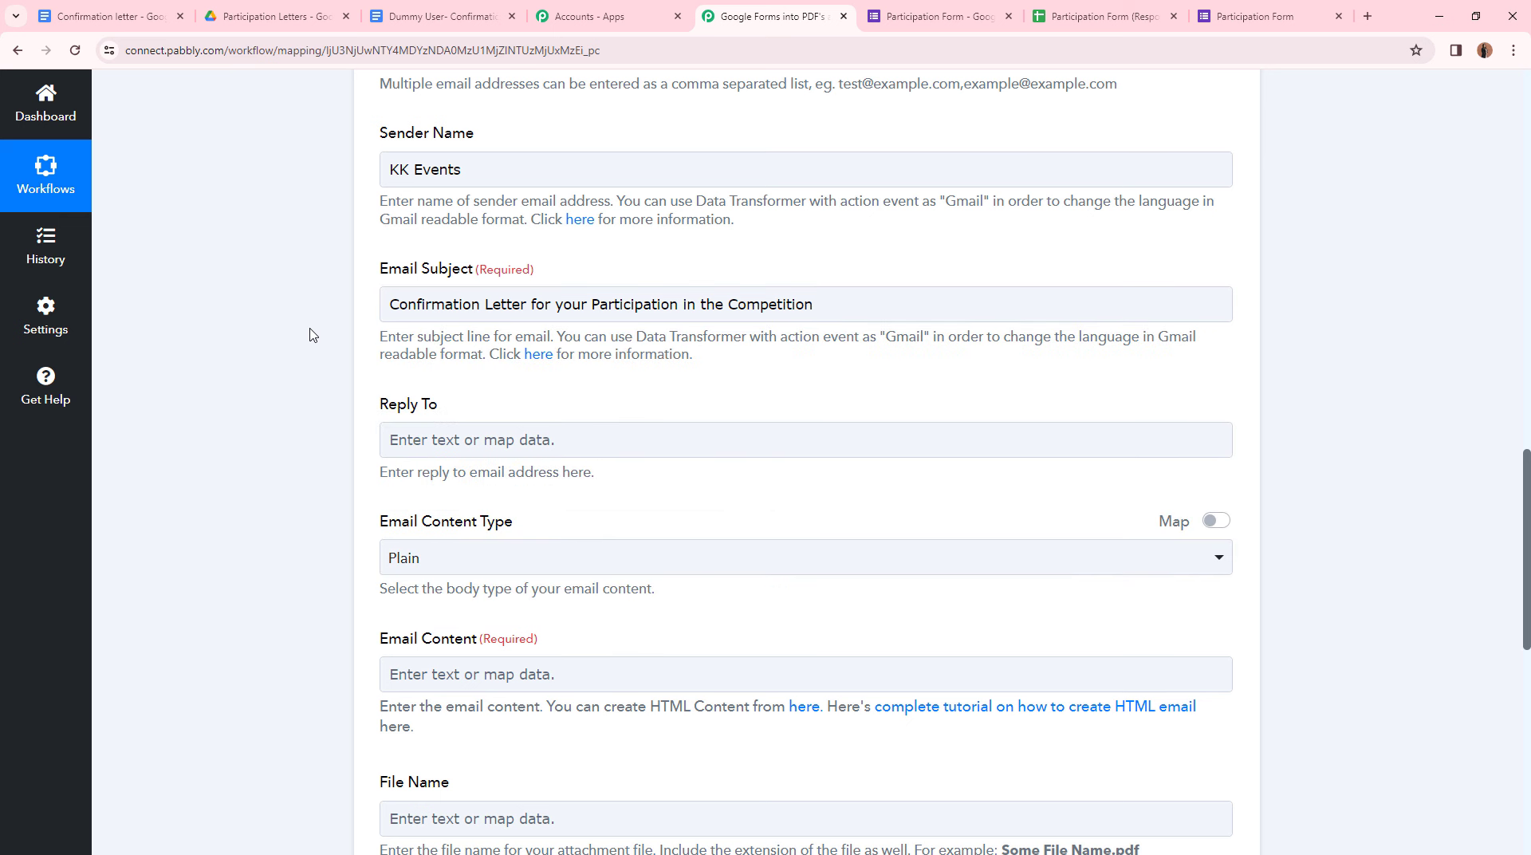
pyautogui.scroll(-1, 343, 620)
pyautogui.scroll(-2, 343, 620)
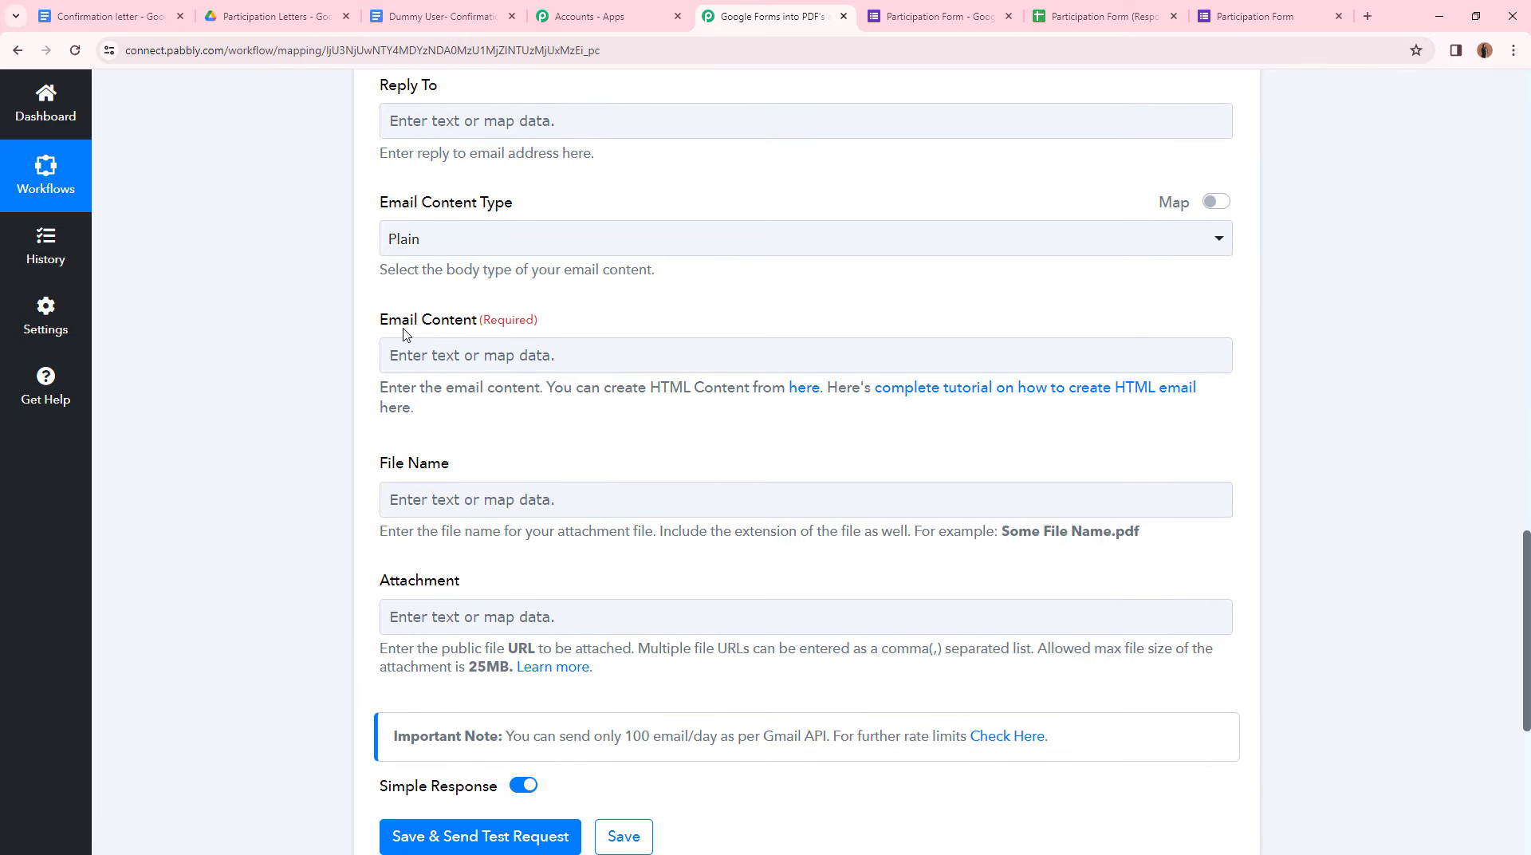
# - Paste an email body greeting the mapped Name, noting the attached letter, signed KK Events
pyautogui.click(482, 353)
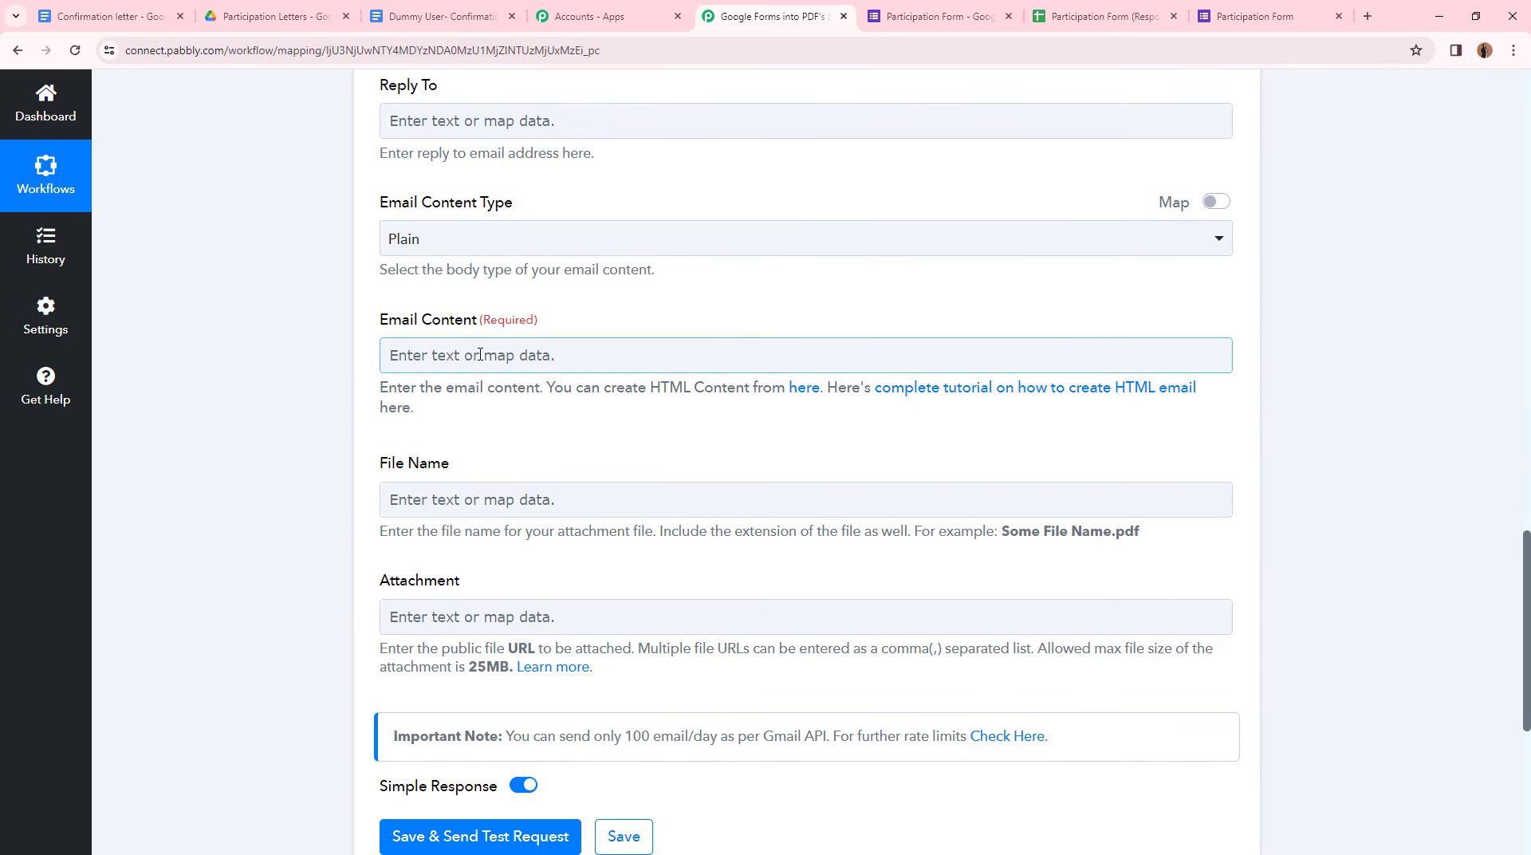
pyautogui.write('Dear 1. Name : Dummy User,  We are extremely delighted that you are interseted to take part in the  event that we are going to organise. Please find your confirmation letter  attached to this mail.  Thanks & Regards KK Events')
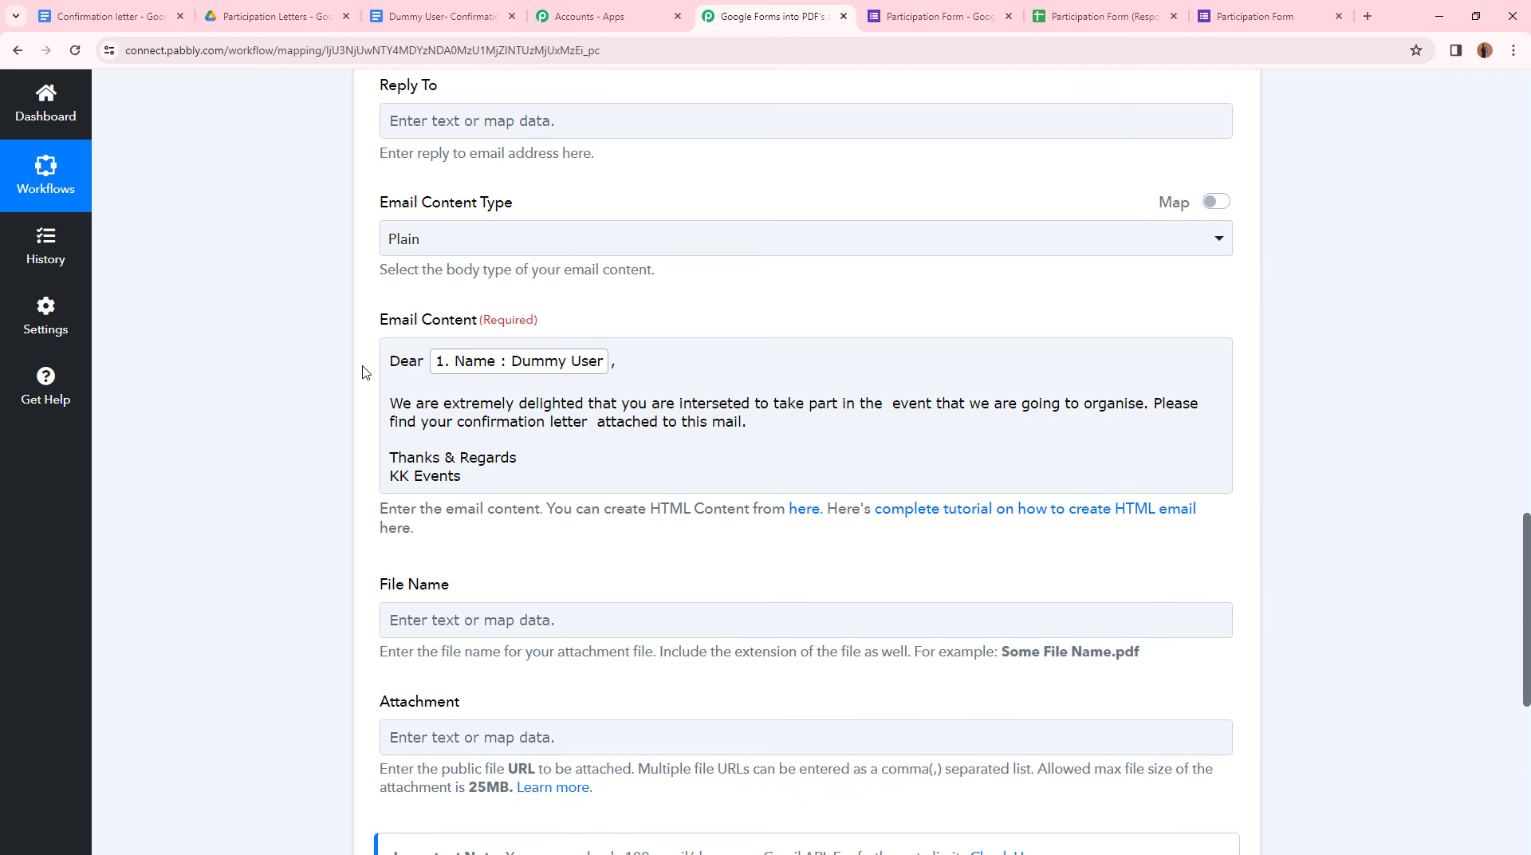
pyautogui.click(491, 492)
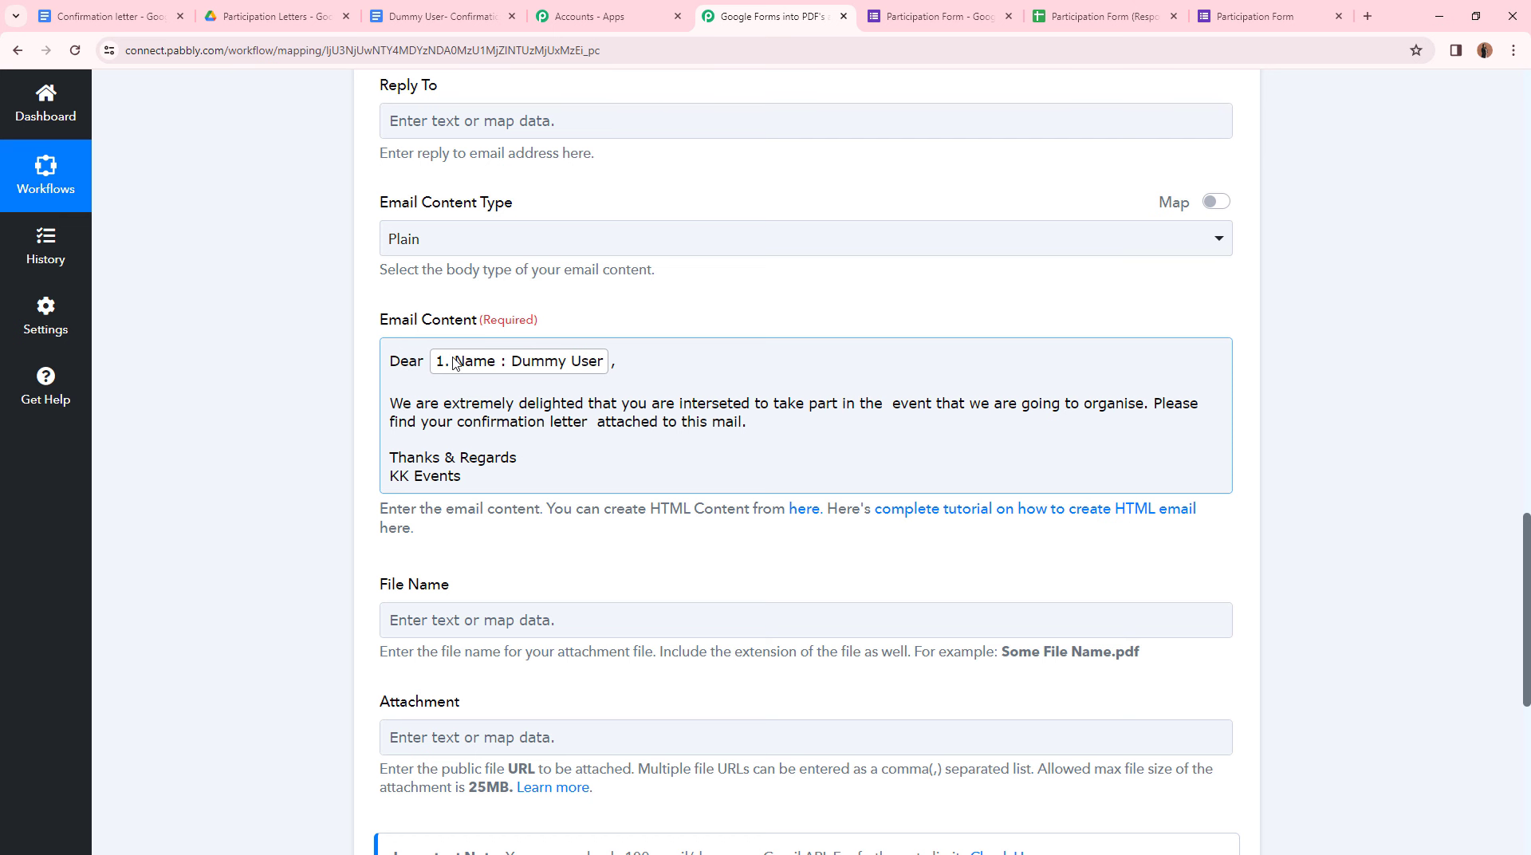
pyautogui.click(672, 412)
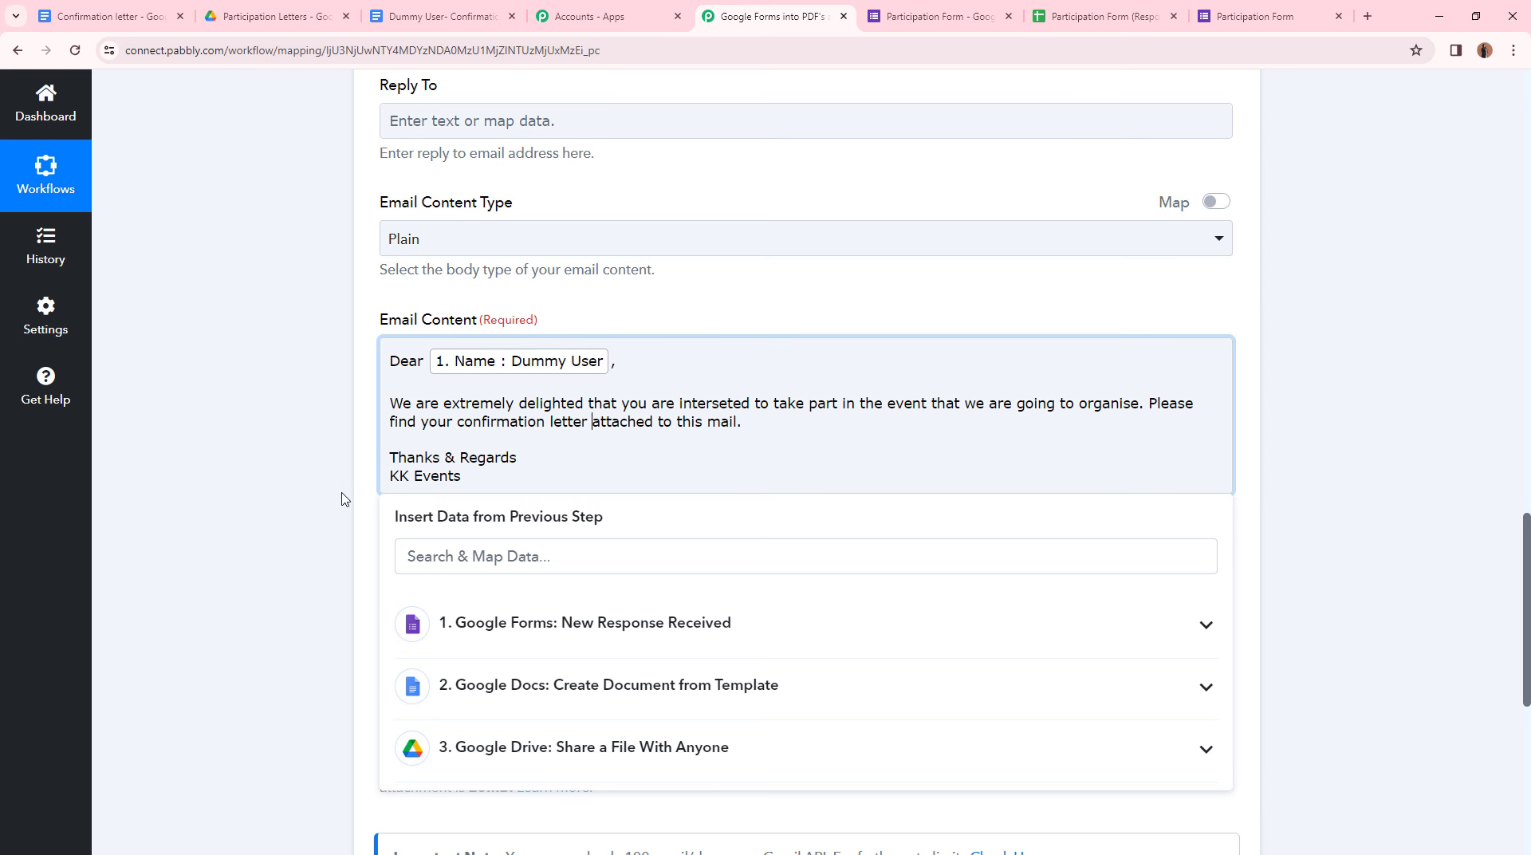
pyautogui.click(318, 499)
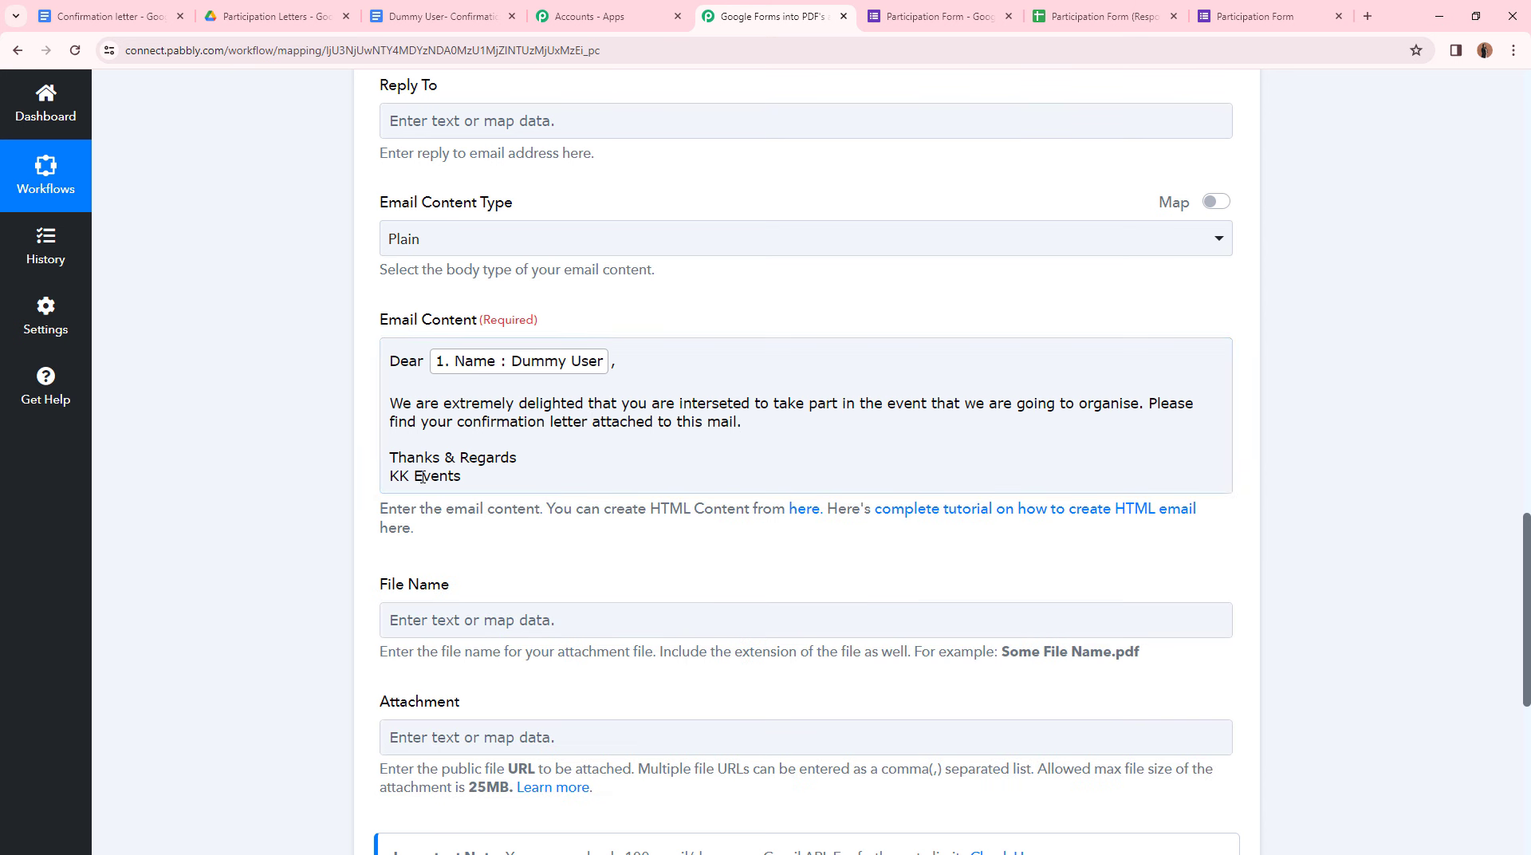
pyautogui.scroll(-2, 284, 386)
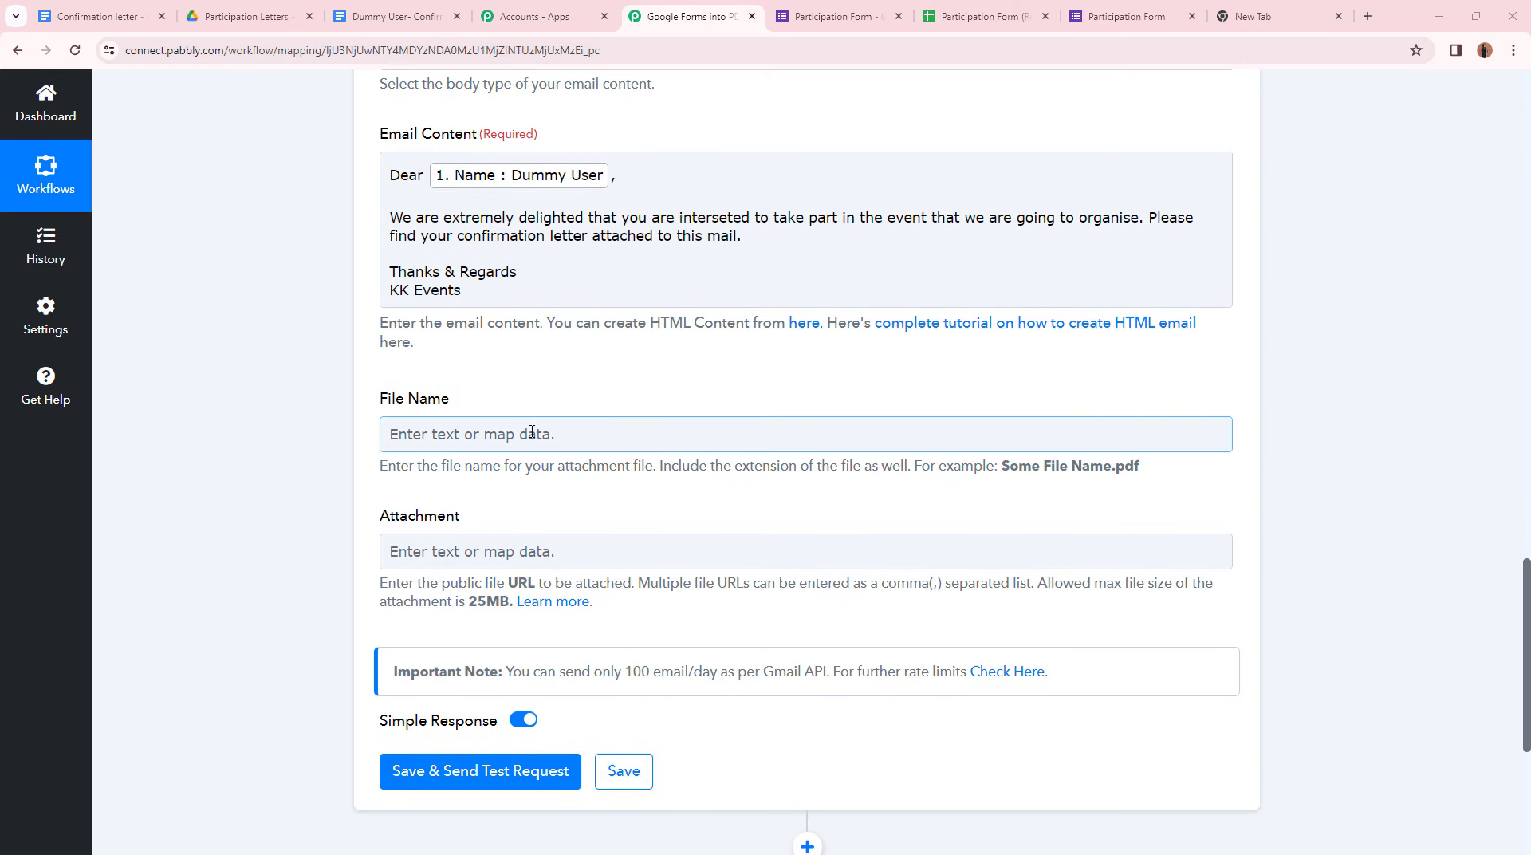
# - Set the File Name to the form's Name plus '- Confirmation Letter'
pyautogui.click(532, 431)
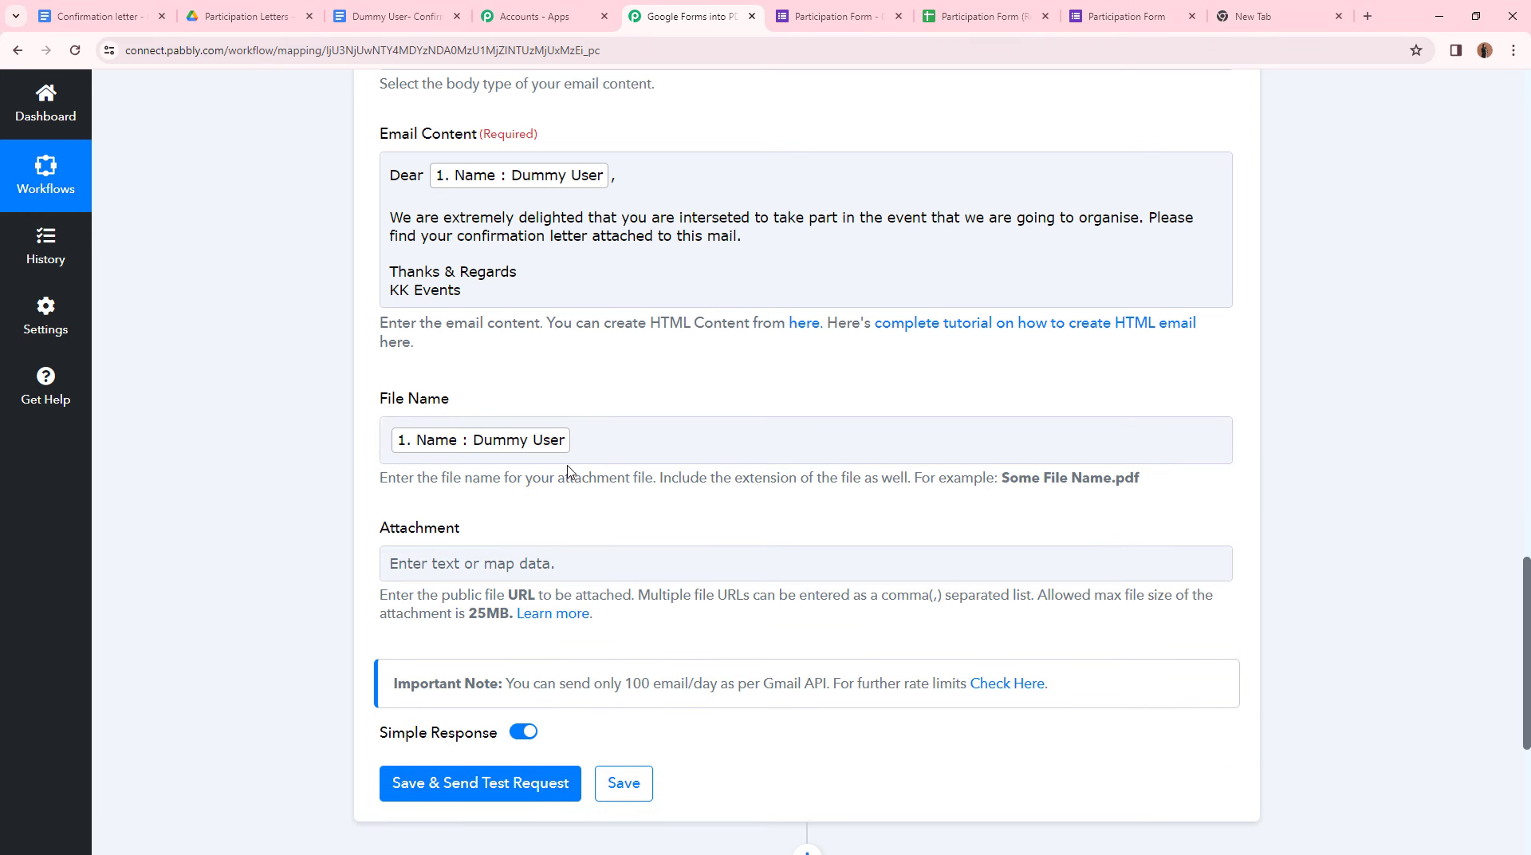
pyautogui.click(599, 447)
pyautogui.write('- Confirmation Letter')
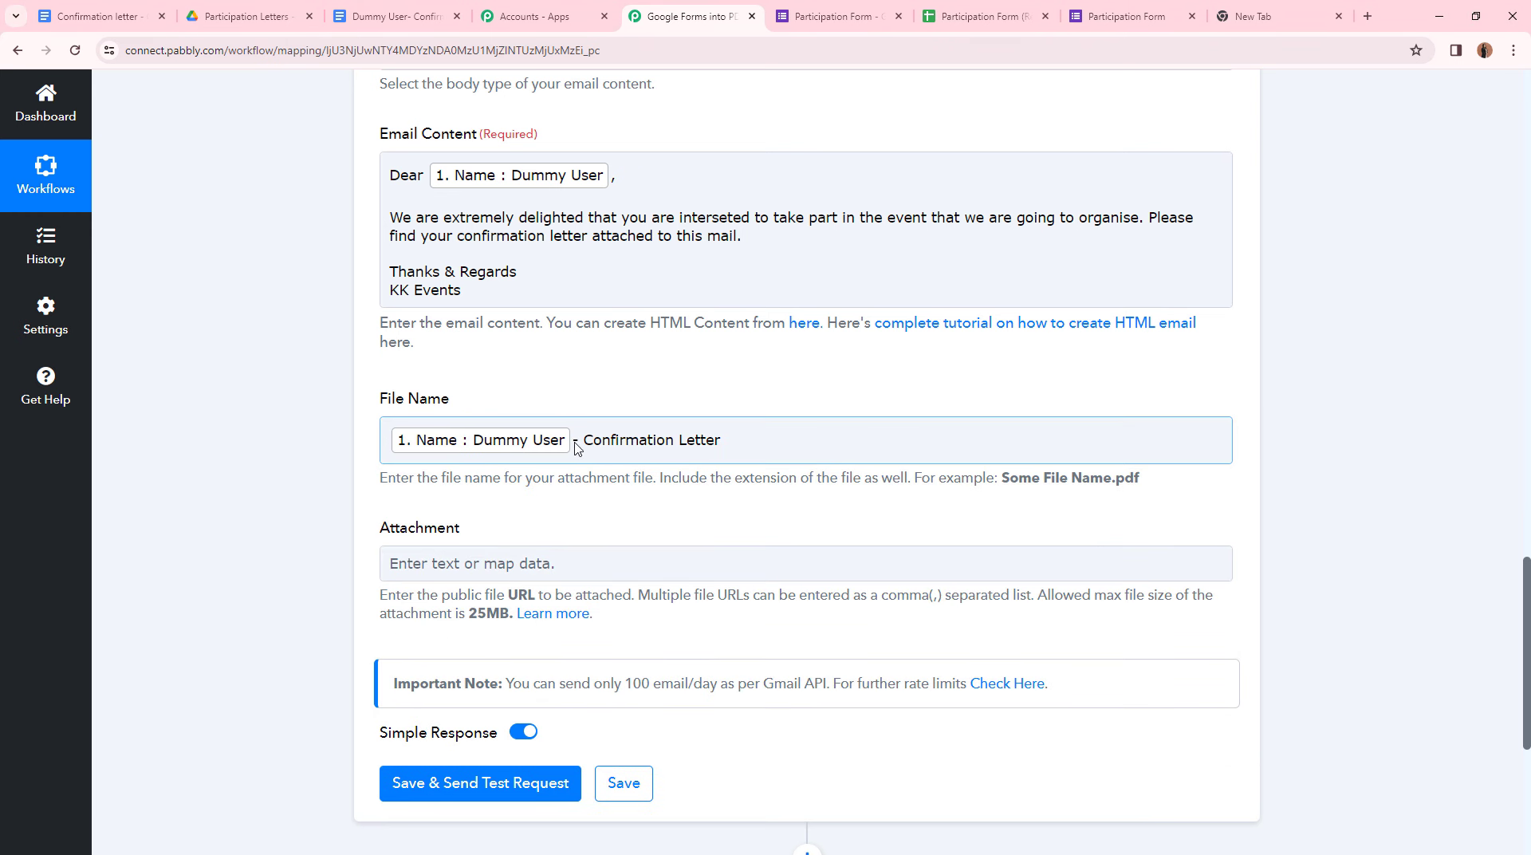
pyautogui.scroll(-1, 710, 445)
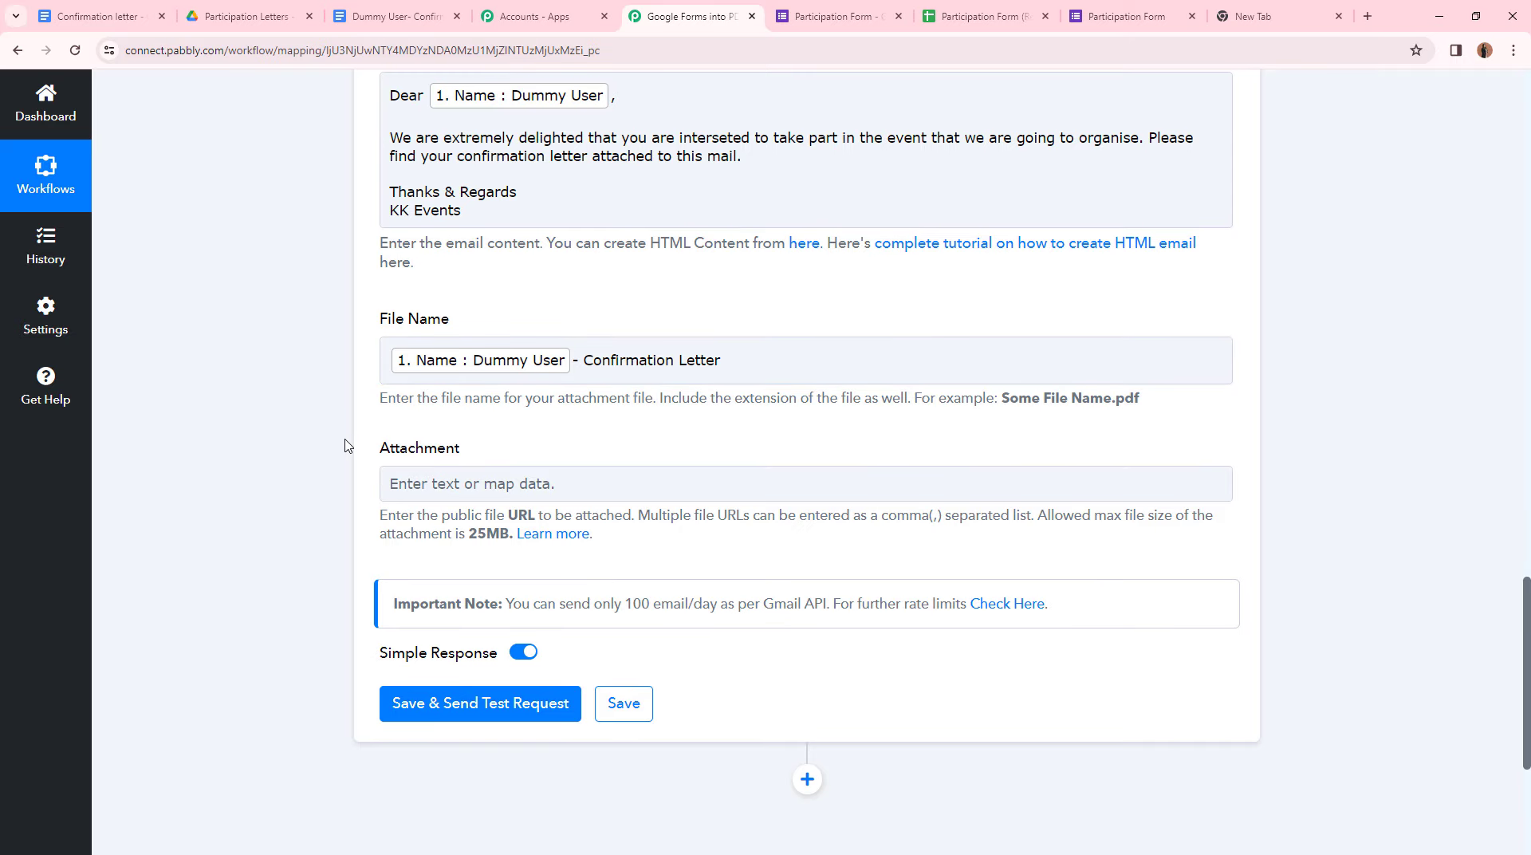
pyautogui.scroll(3, 395, 450)
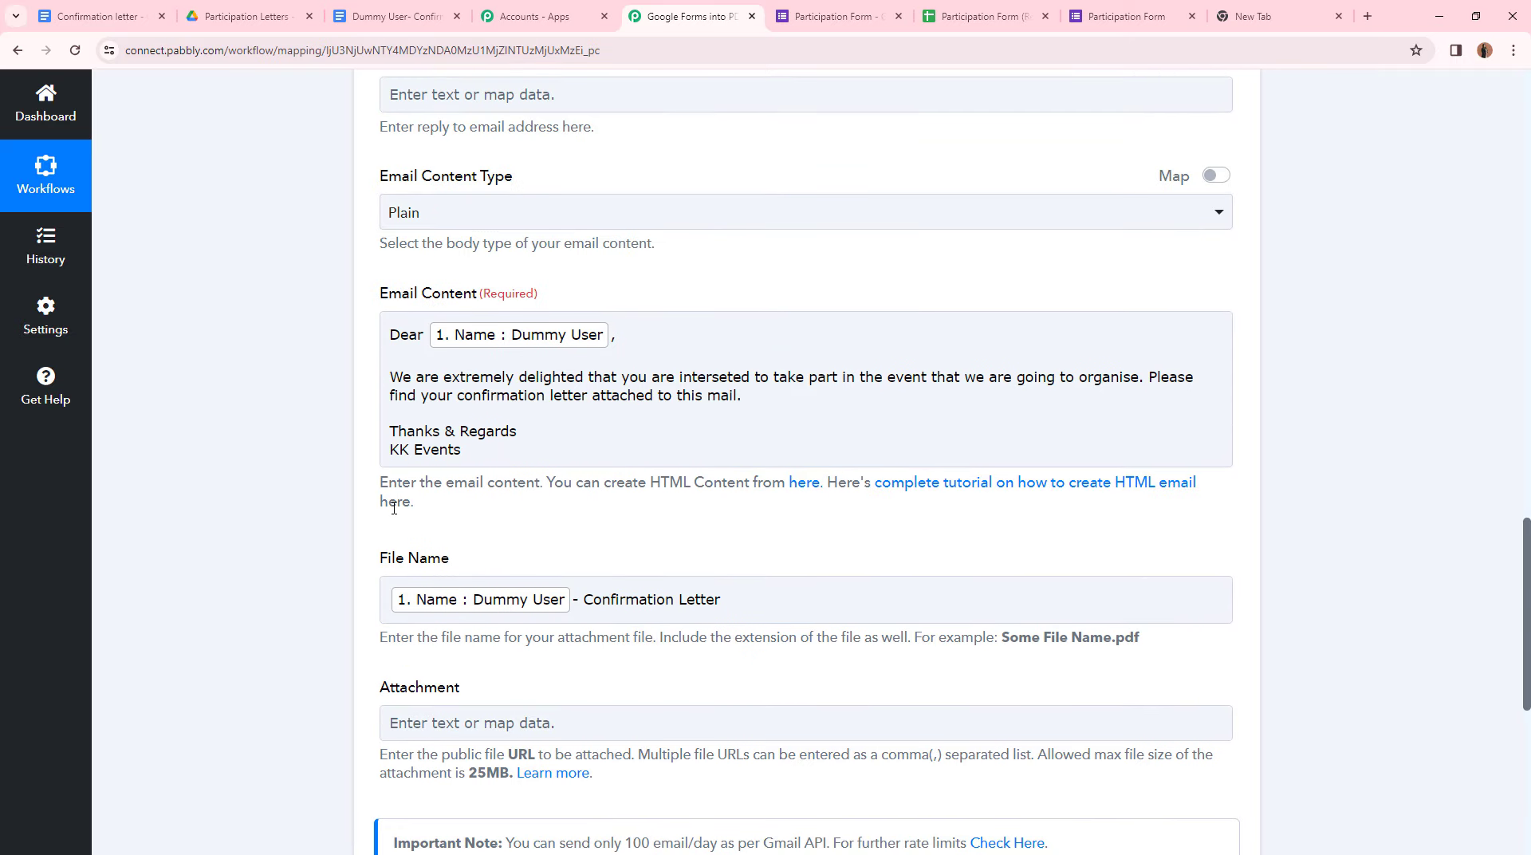
pyautogui.scroll(-3, 514, 498)
# - Set the Attachment to step 3's Res2 ExportLinks Application/pdf link
pyautogui.click(514, 487)
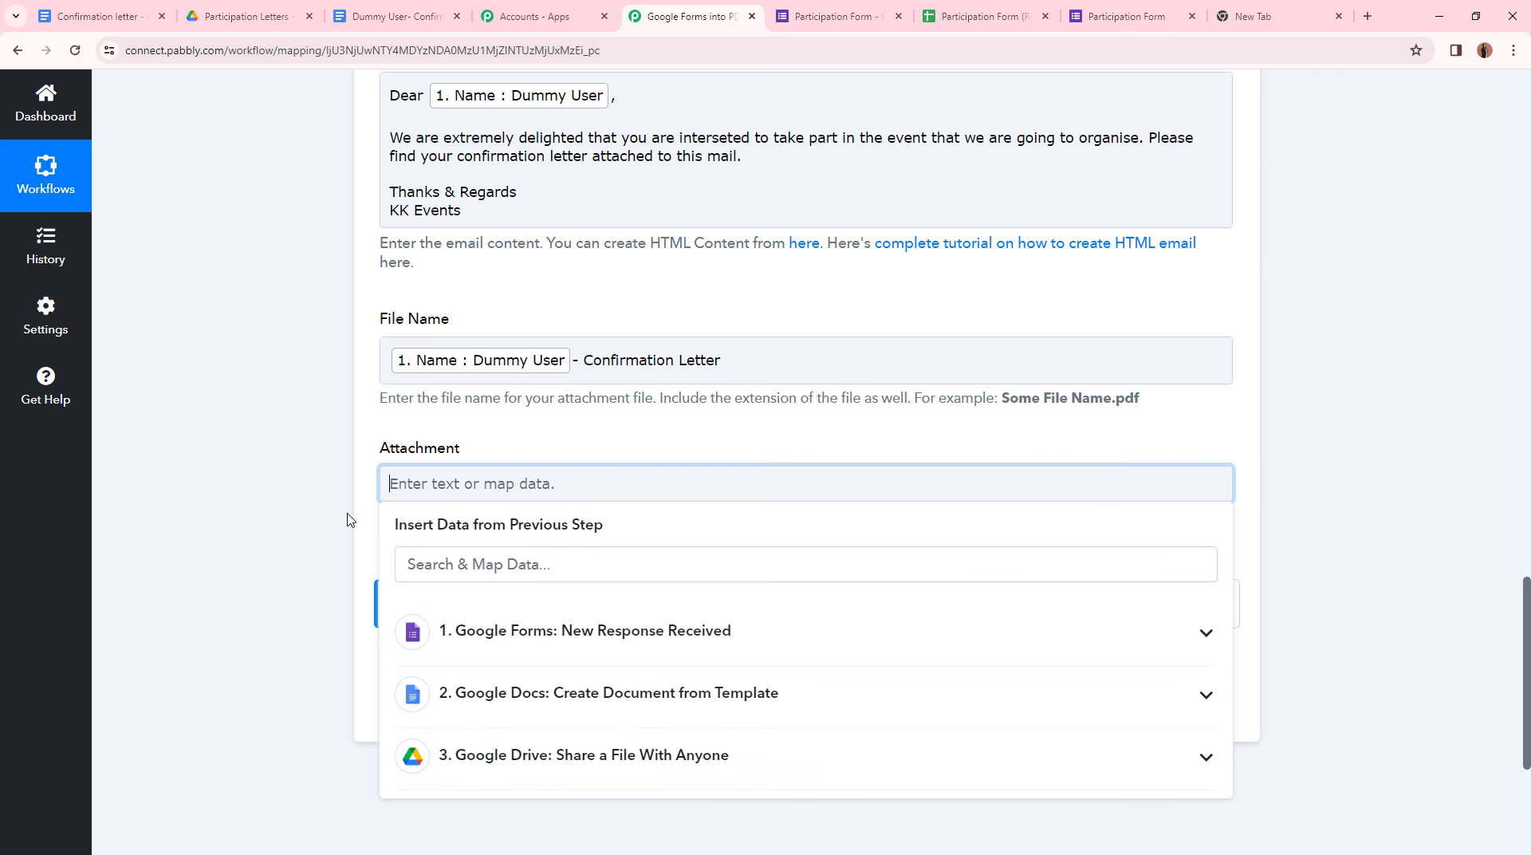
pyautogui.click(502, 755)
pyautogui.scroll(-4, 506, 761)
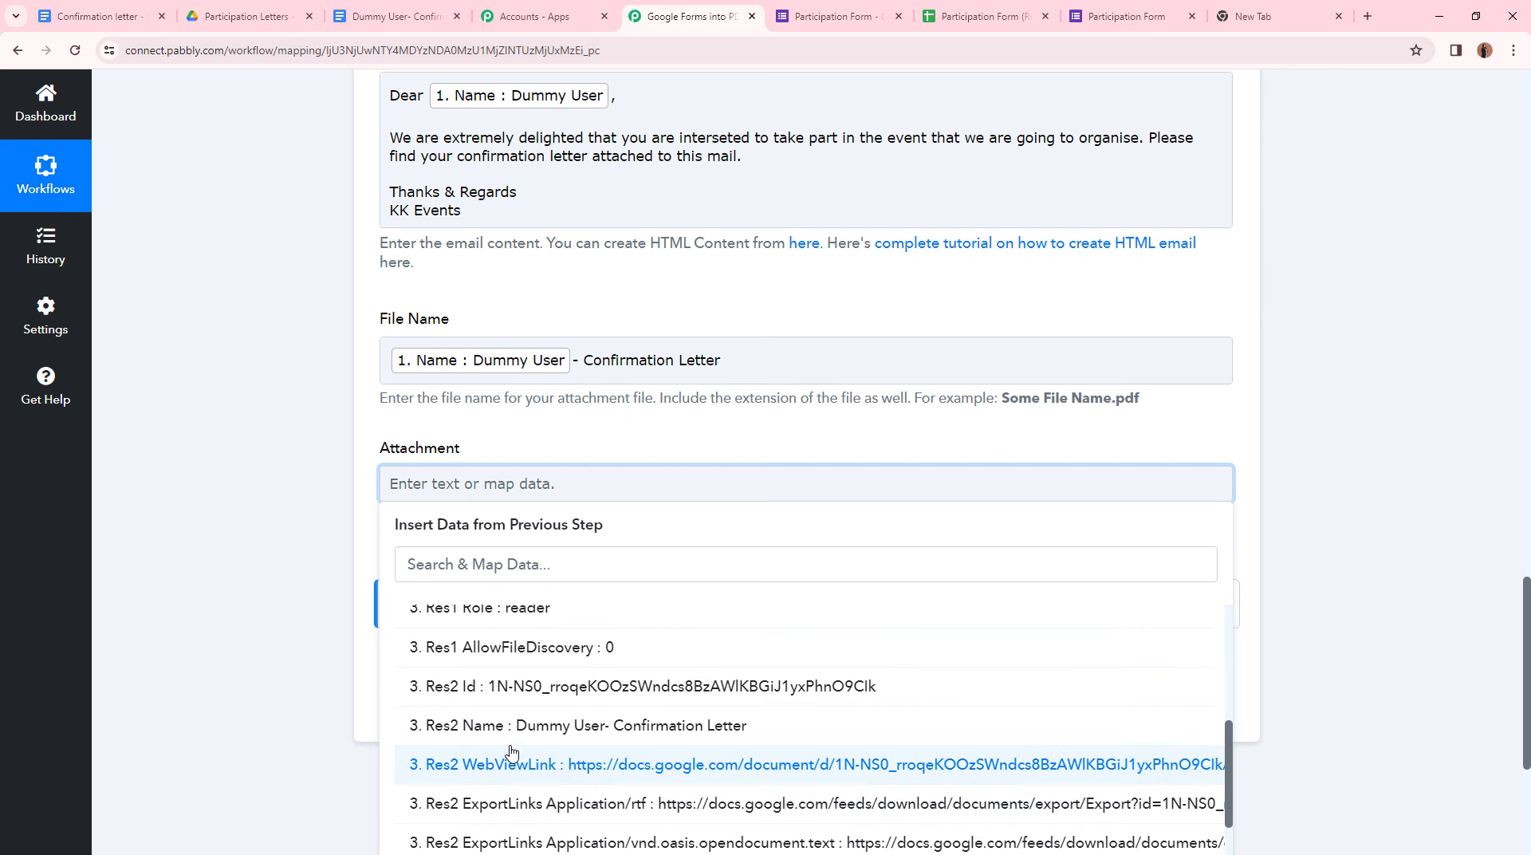
pyautogui.scroll(-4, 494, 733)
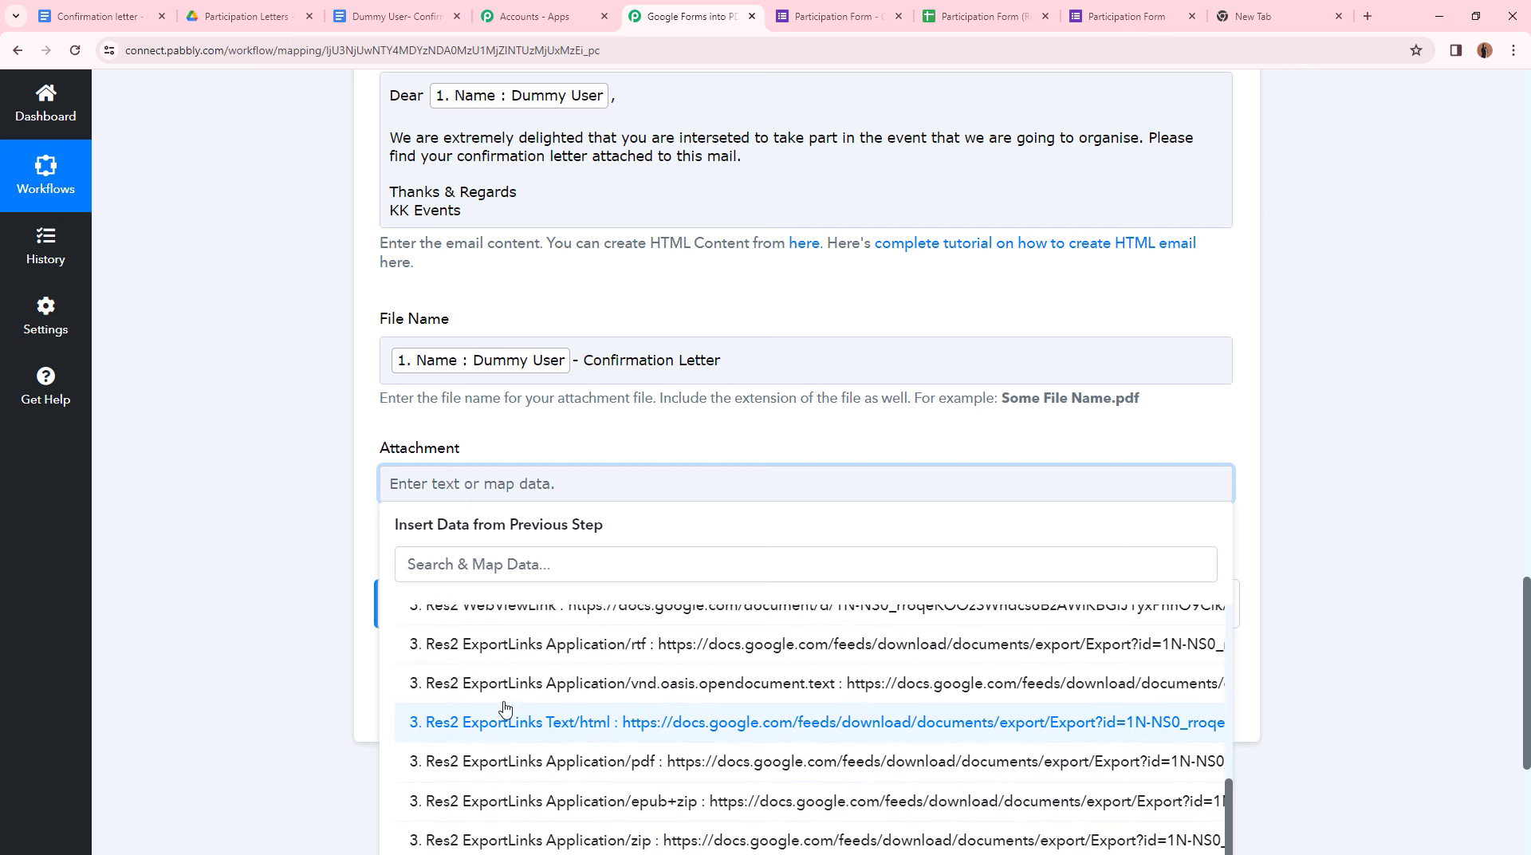
pyautogui.click(498, 762)
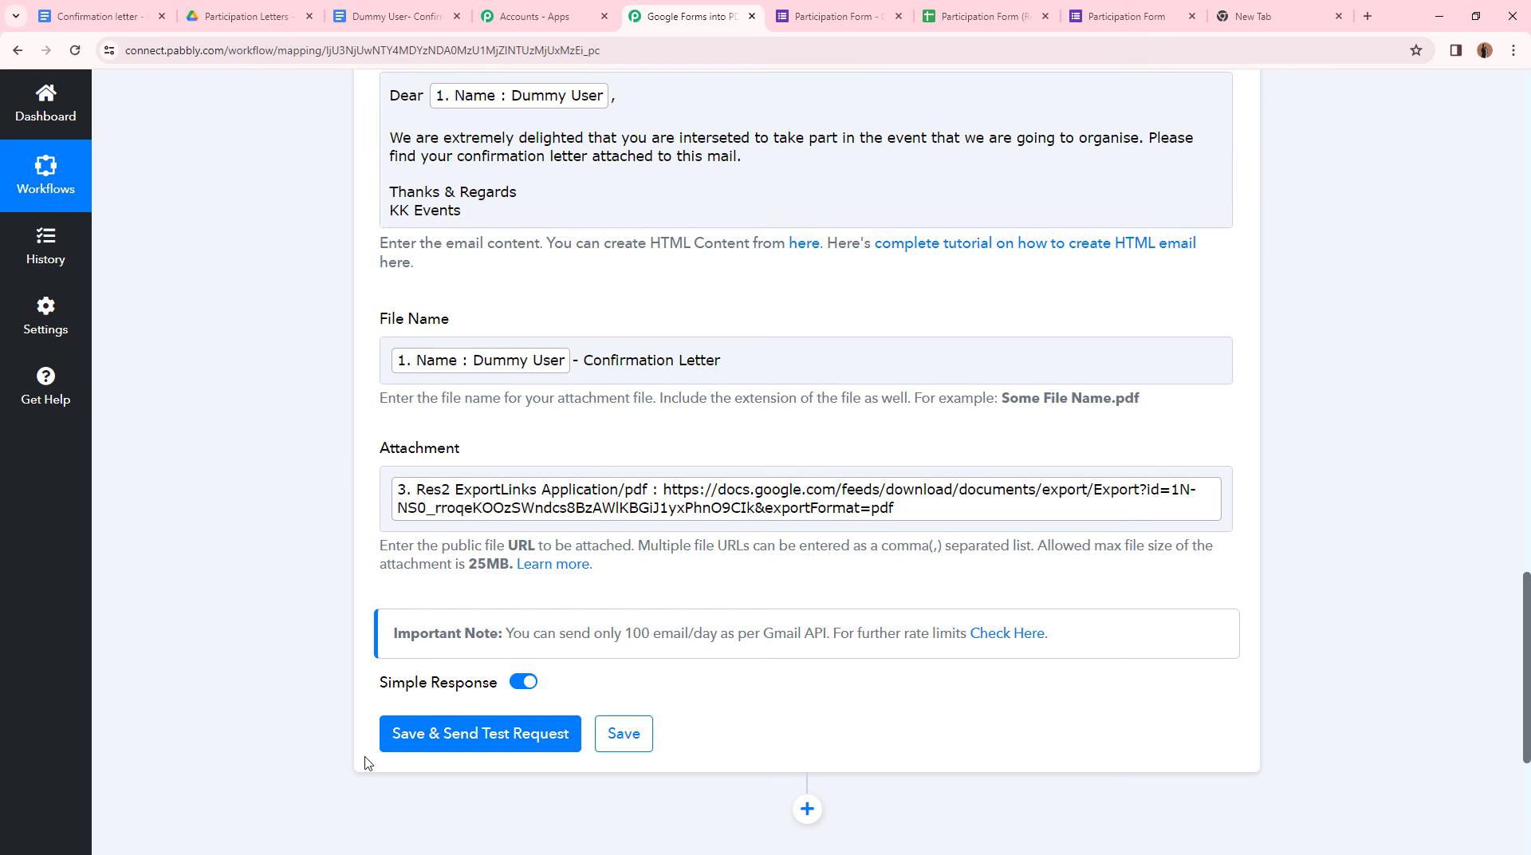
# - Send a Gmail test request and confirm the response status is sent
pyautogui.click(482, 733)
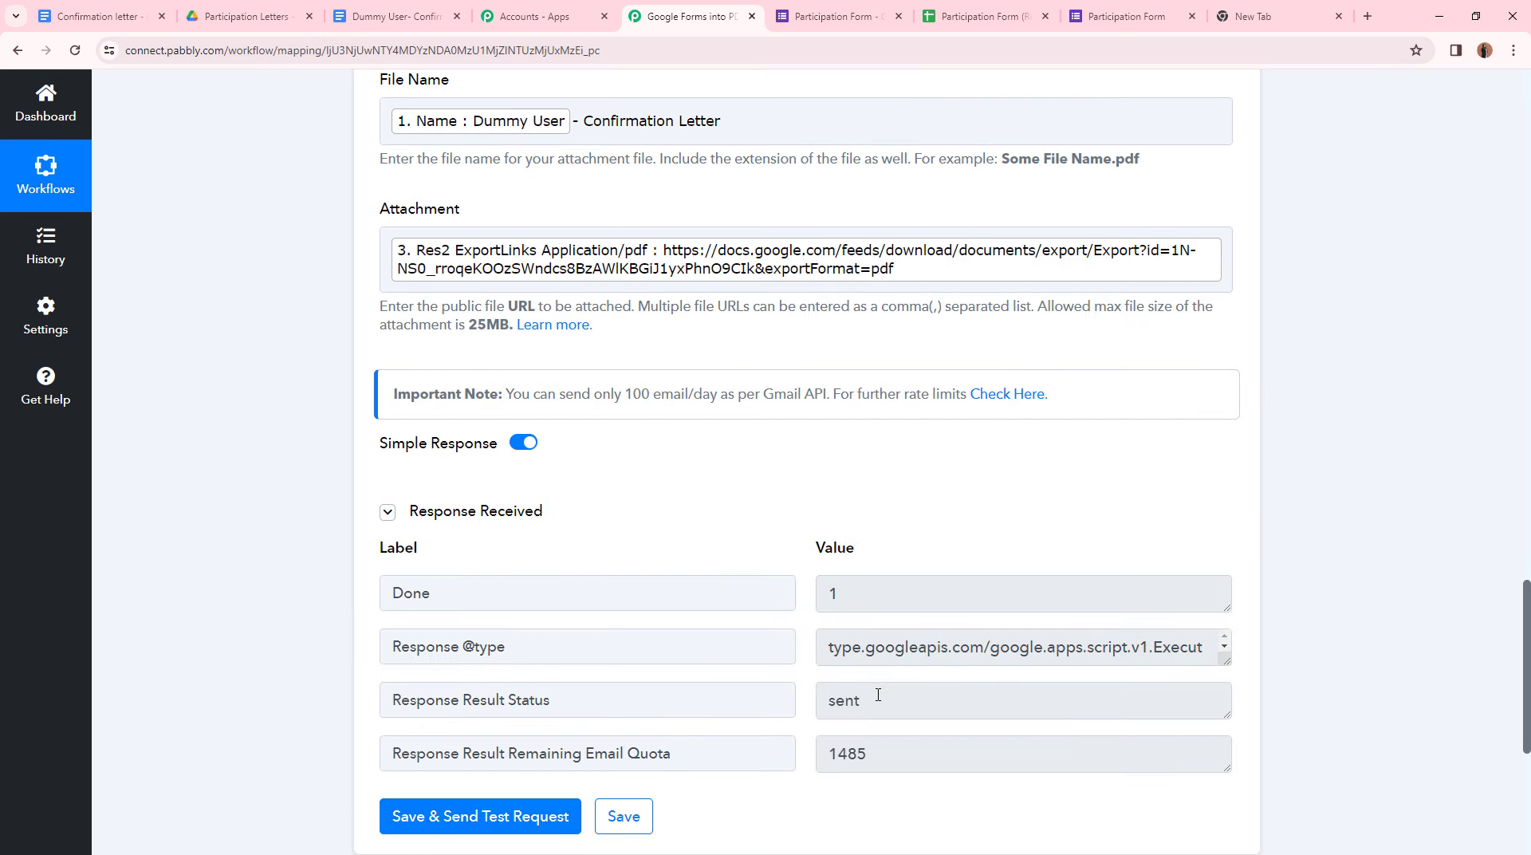
pyautogui.moveTo(877, 694); pyautogui.dragTo(800, 696)
pyautogui.click(687, 622)
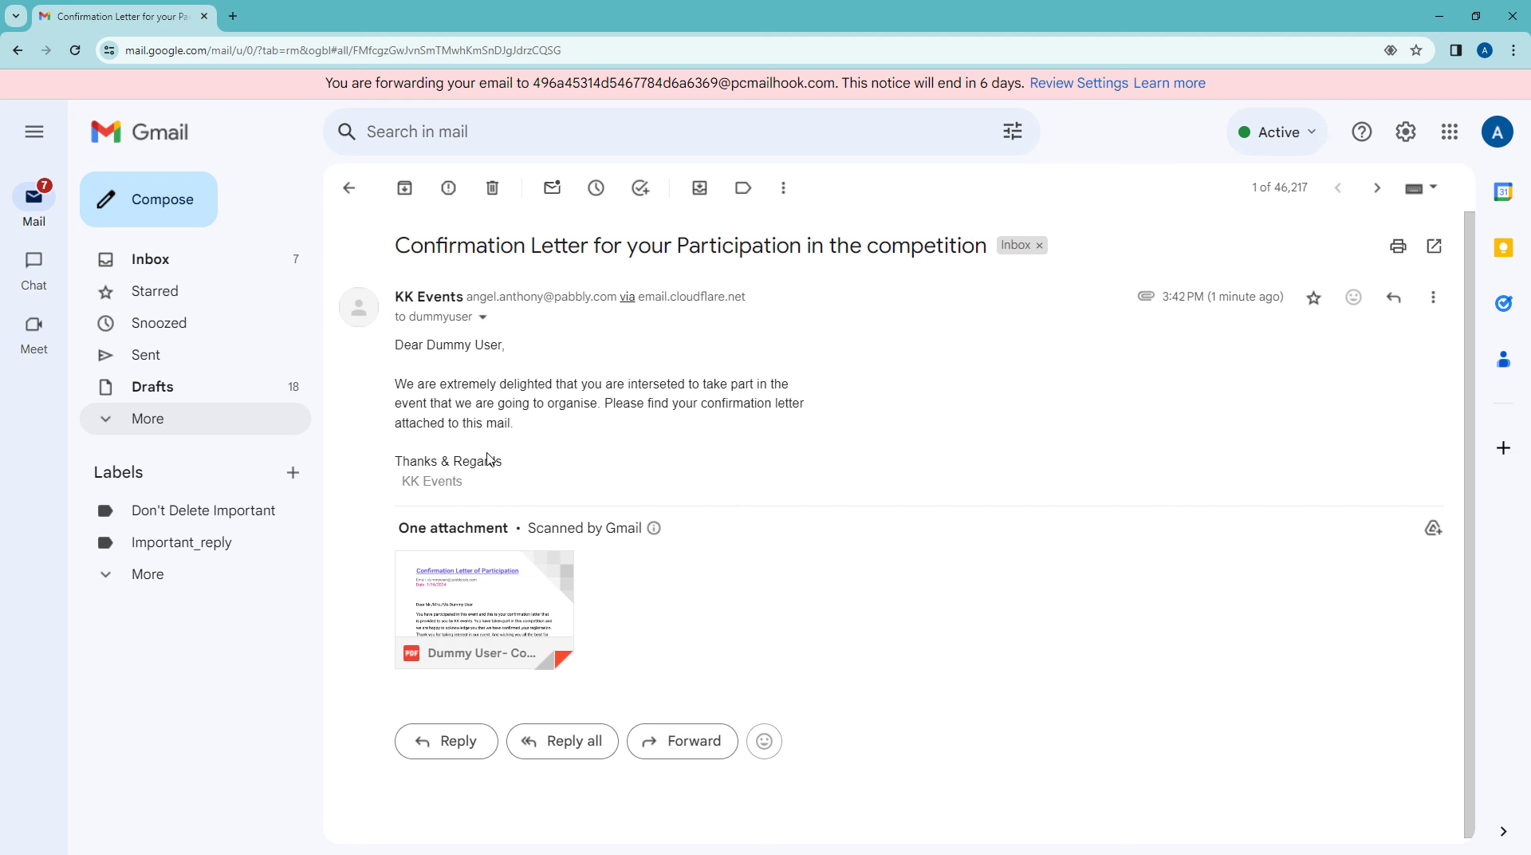
# - Check the received KK Events test email and its PDF letter attachment in Gmail
pyautogui.moveTo(440, 573)
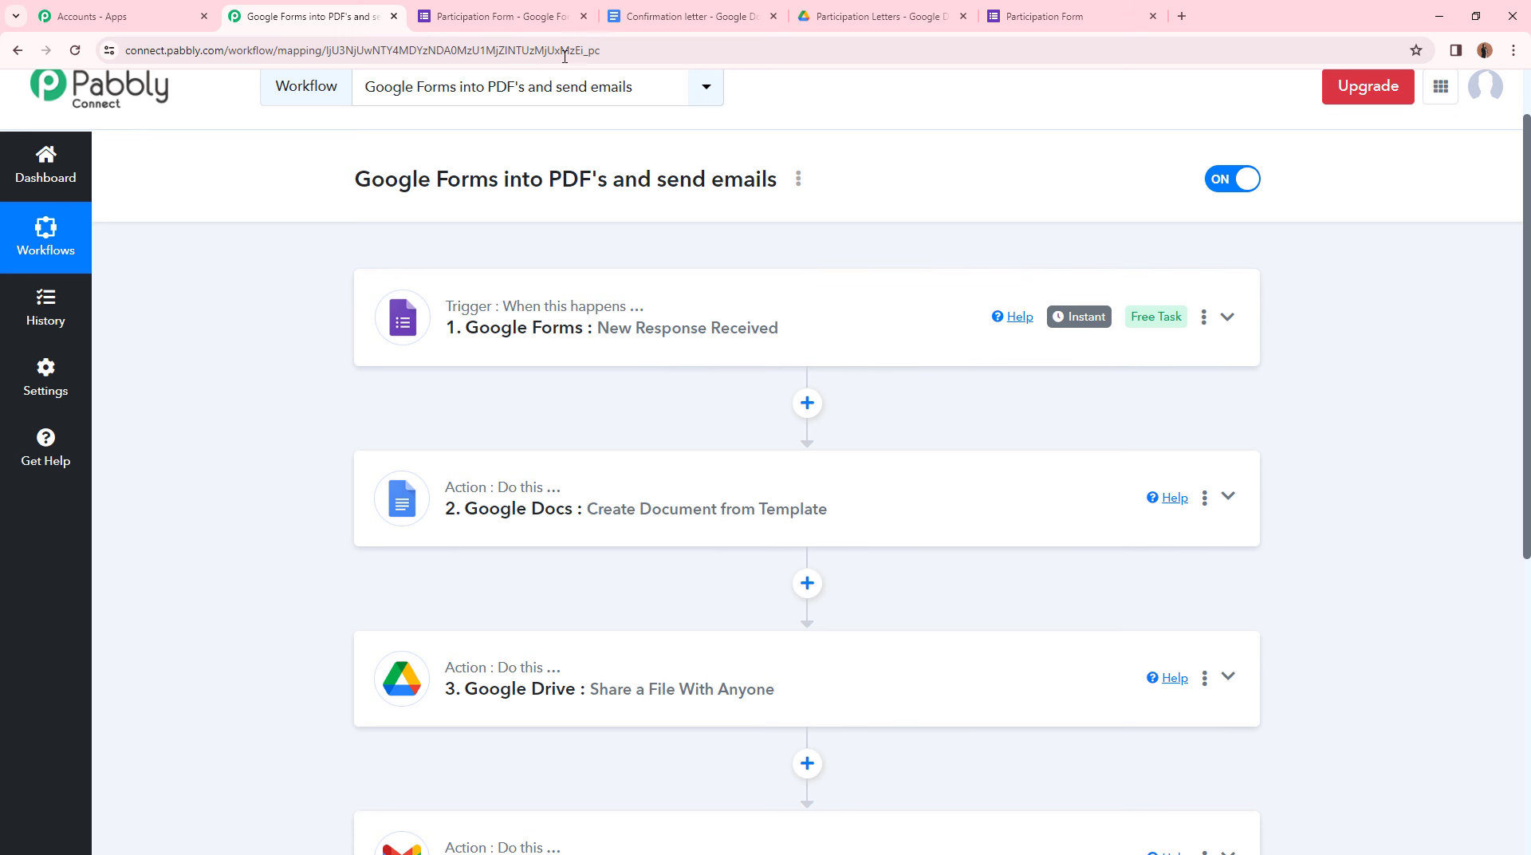
# - Fill the live Participation Form with the participant's name, e-mail address and phone number
pyautogui.click(528, 24)
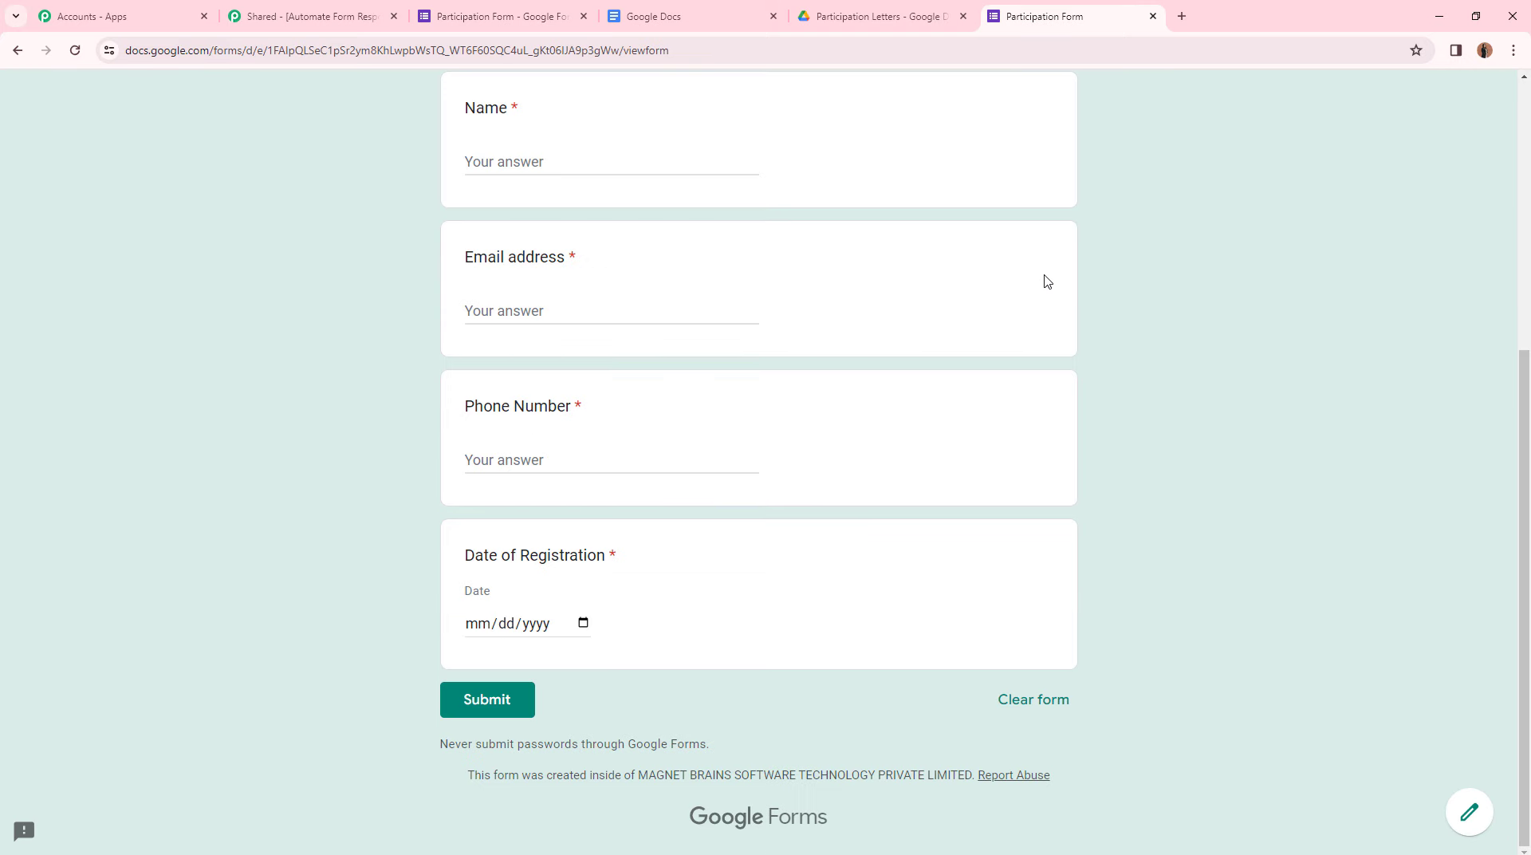
pyautogui.click(603, 169)
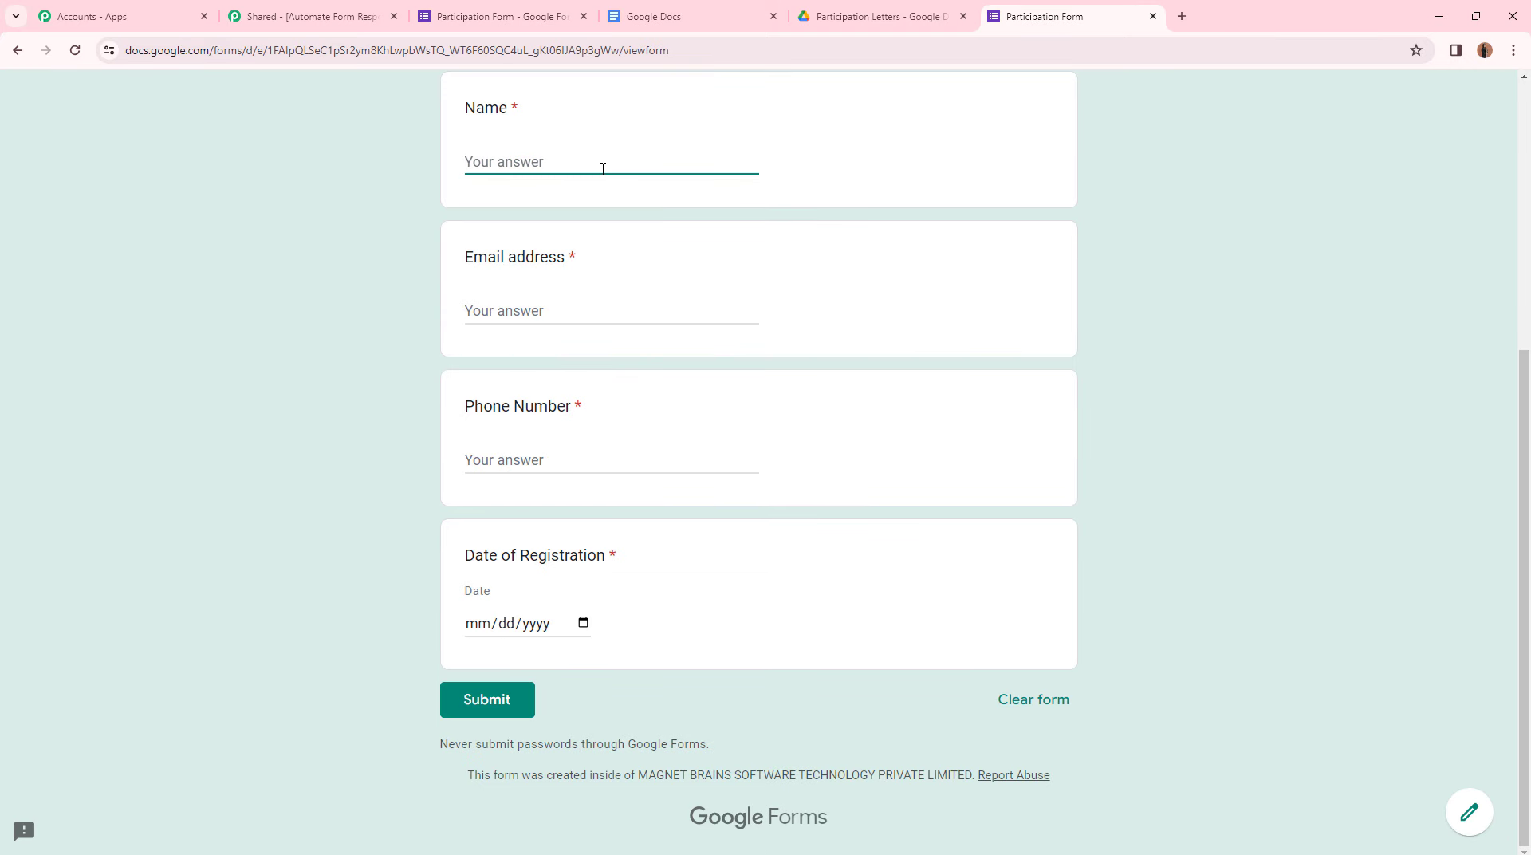
pyautogui.write('D')
pyautogui.press('BackSpace')
pyautogui.write('De')
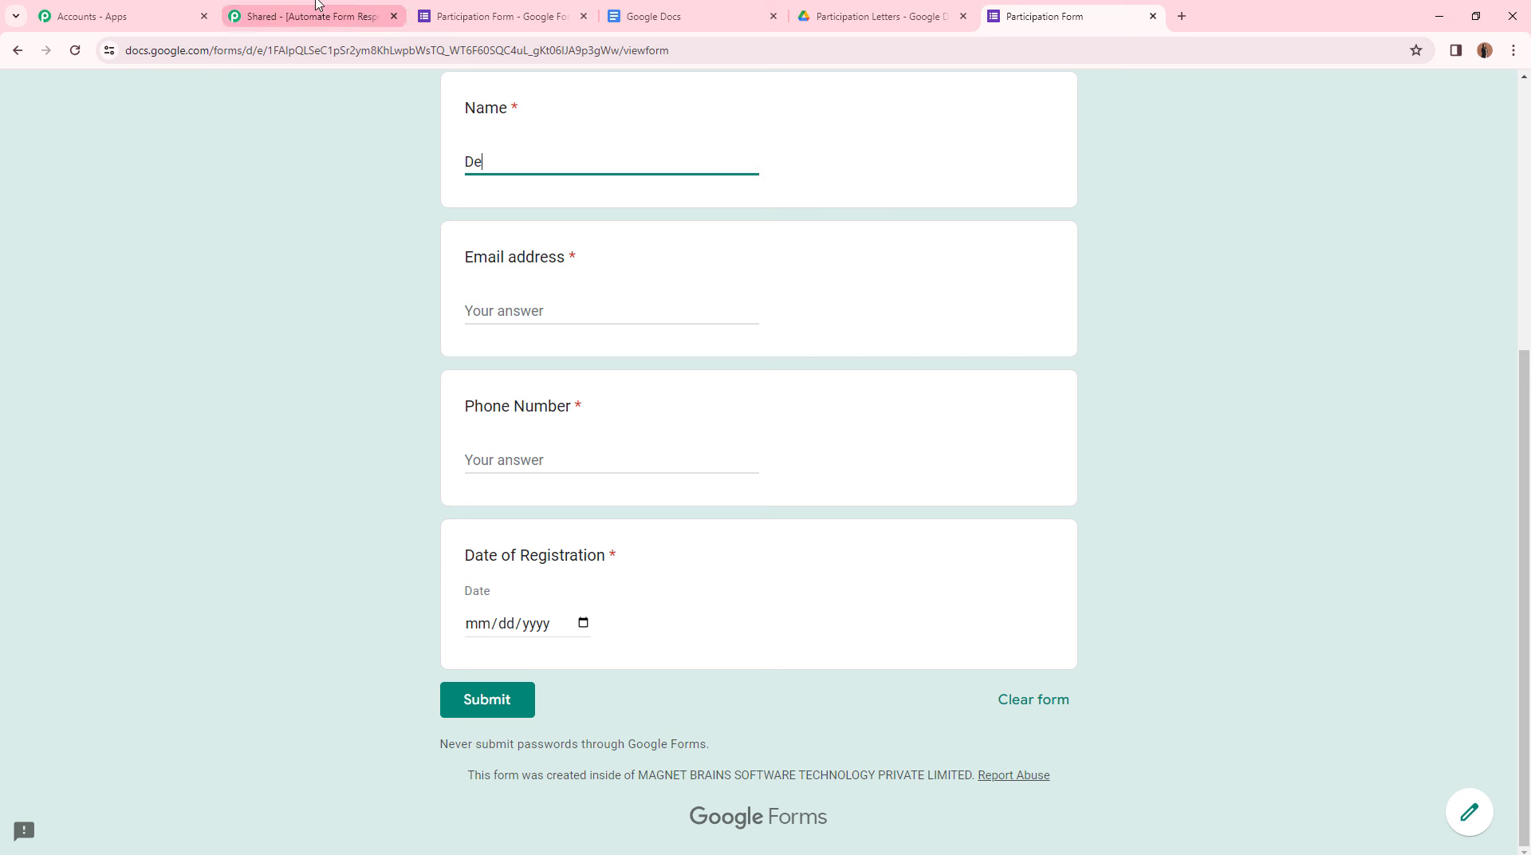
pyautogui.write('mo User')
pyautogui.click(525, 307)
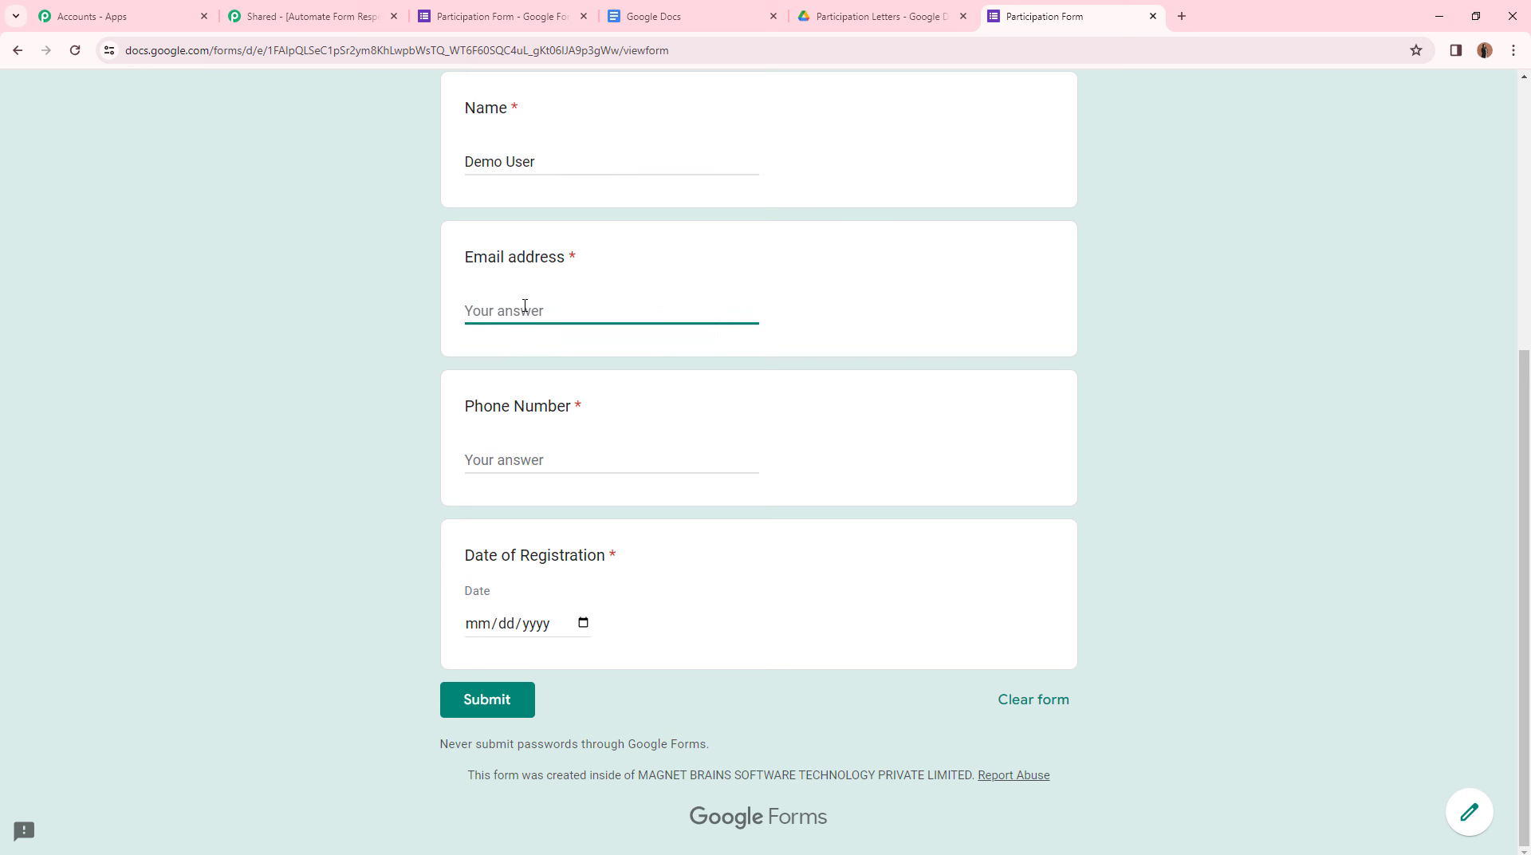
pyautogui.click(540, 460)
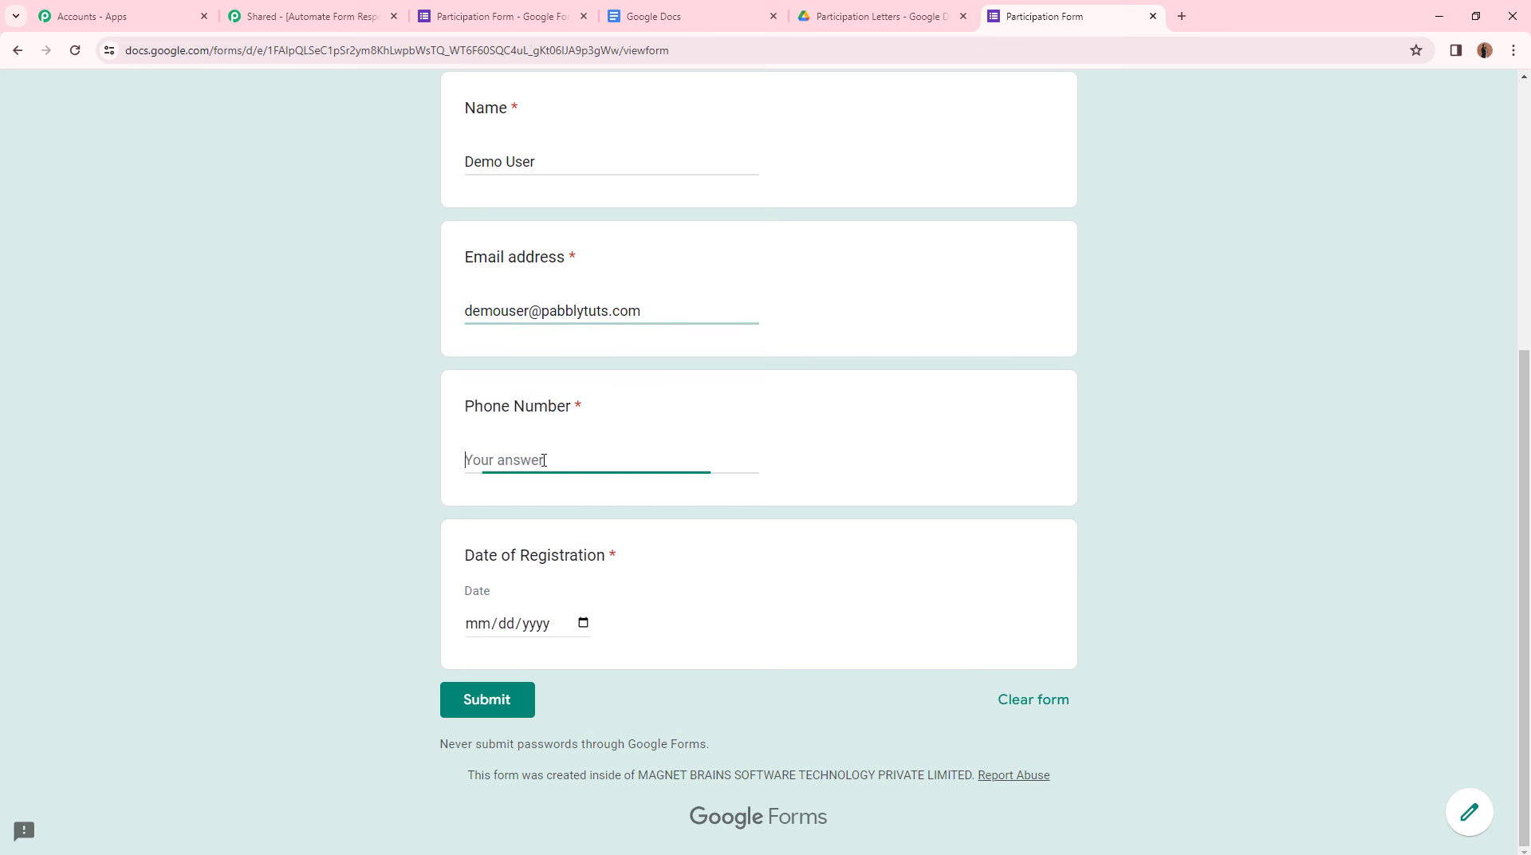
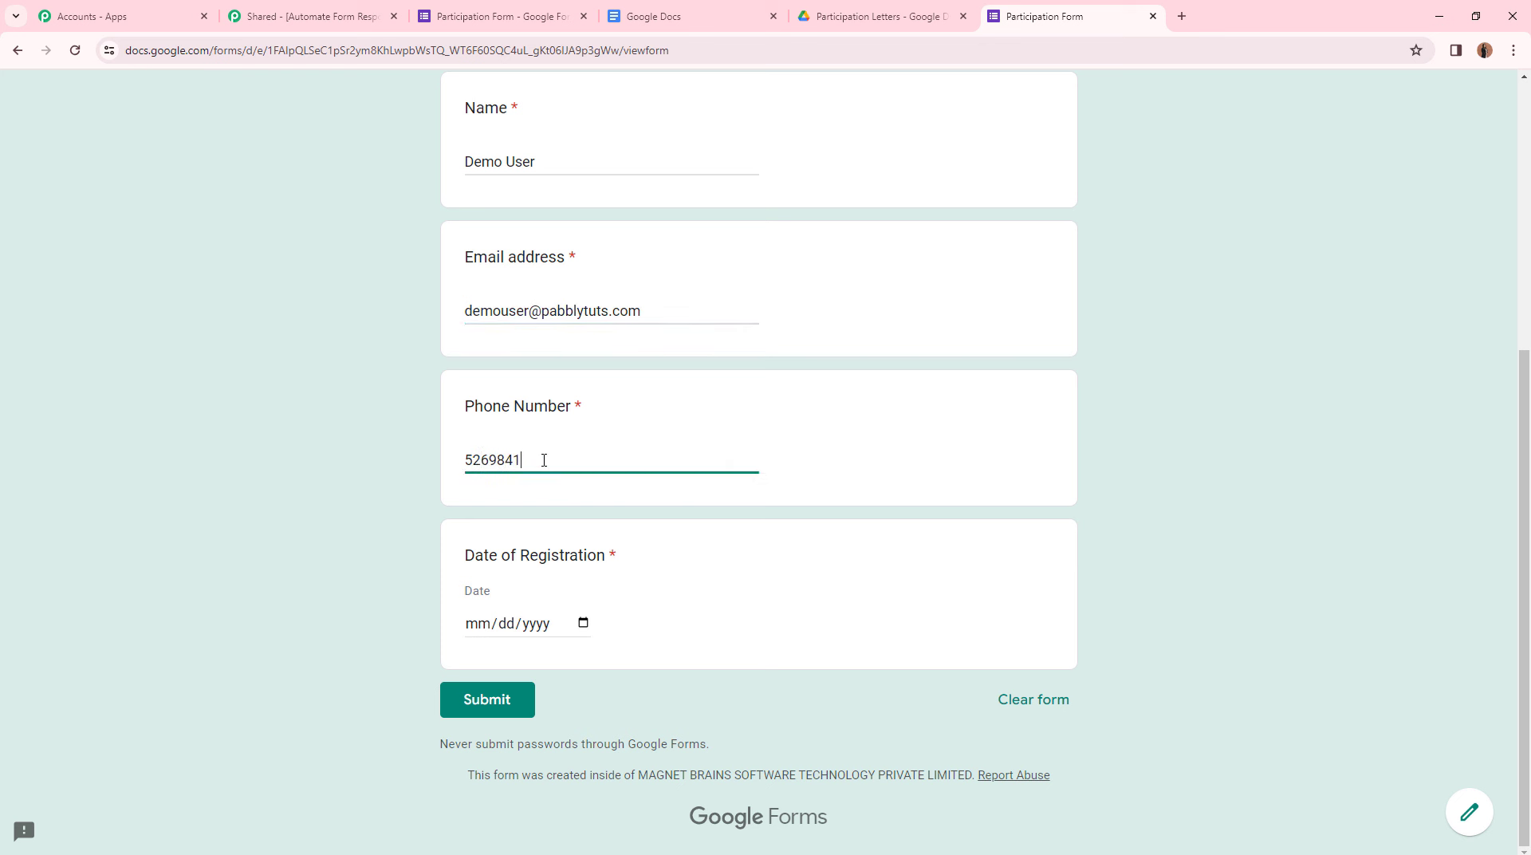
# - Set the registration date to 02/19/2024 and submit the form
pyautogui.click(583, 623)
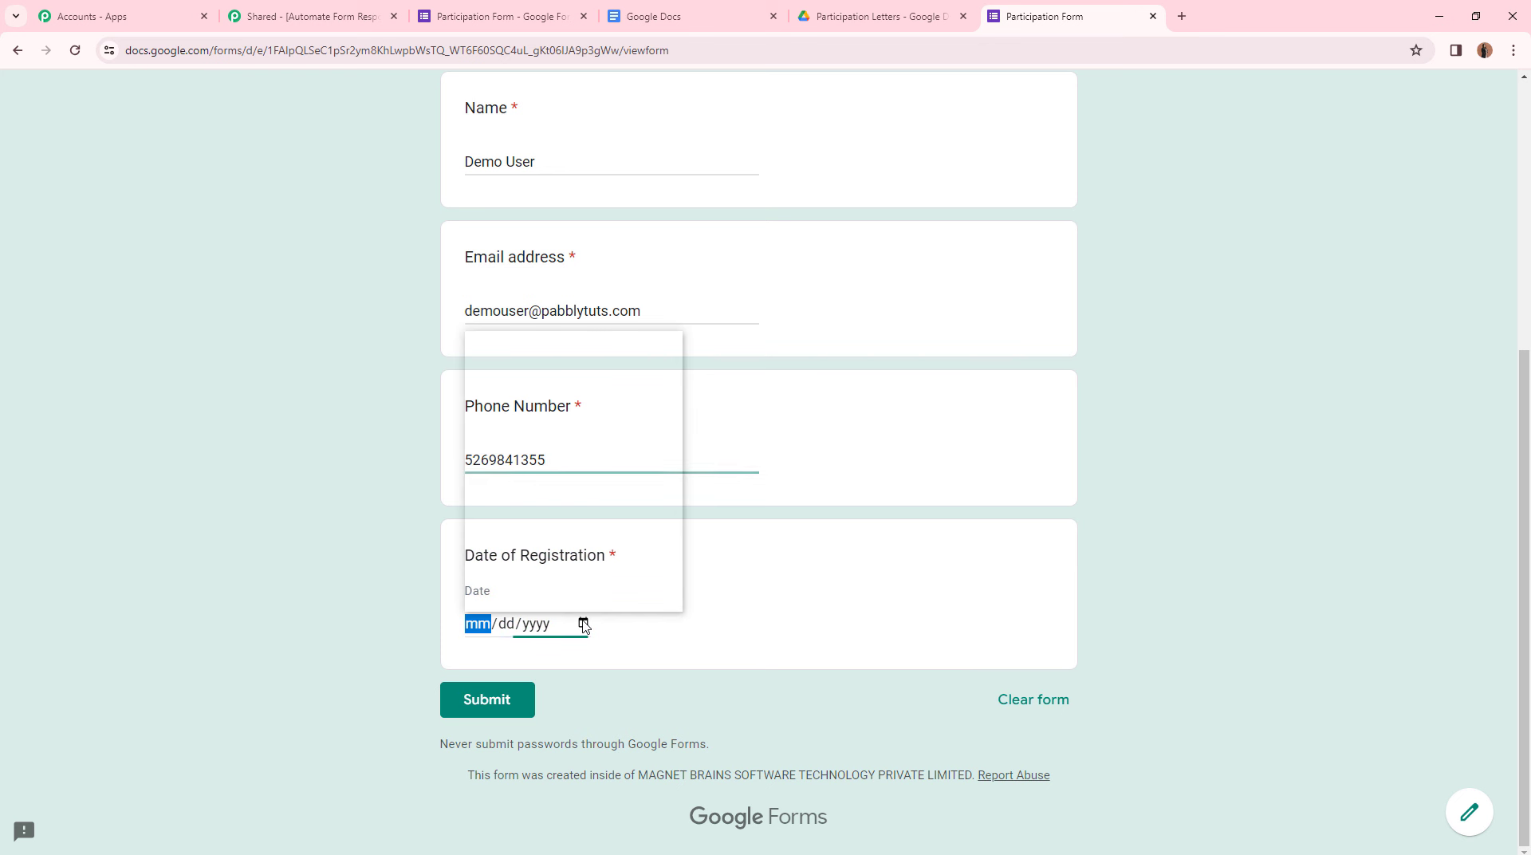
pyautogui.click(515, 522)
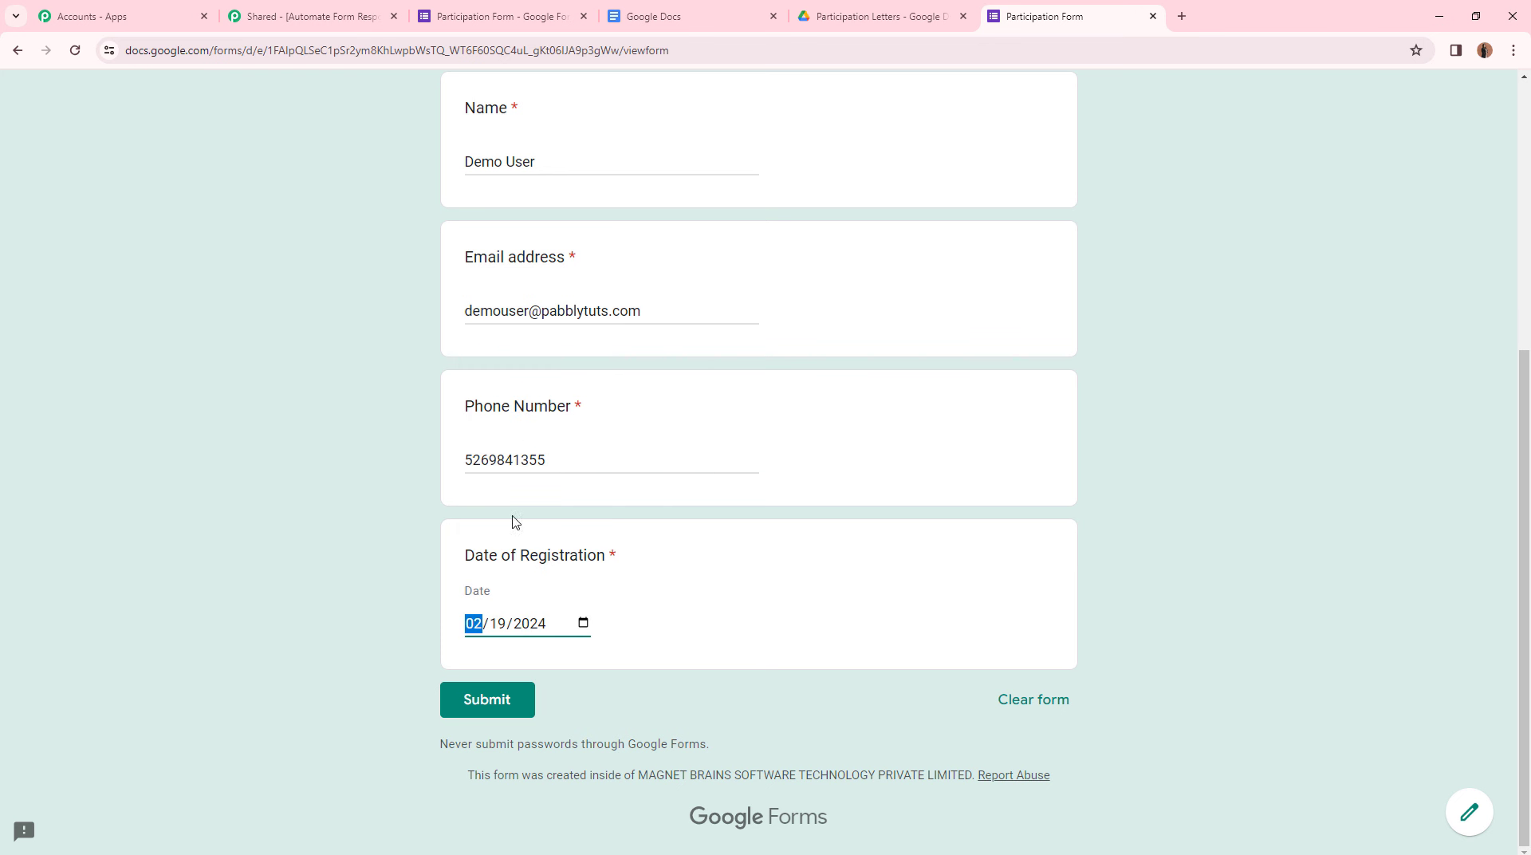
pyautogui.click(516, 707)
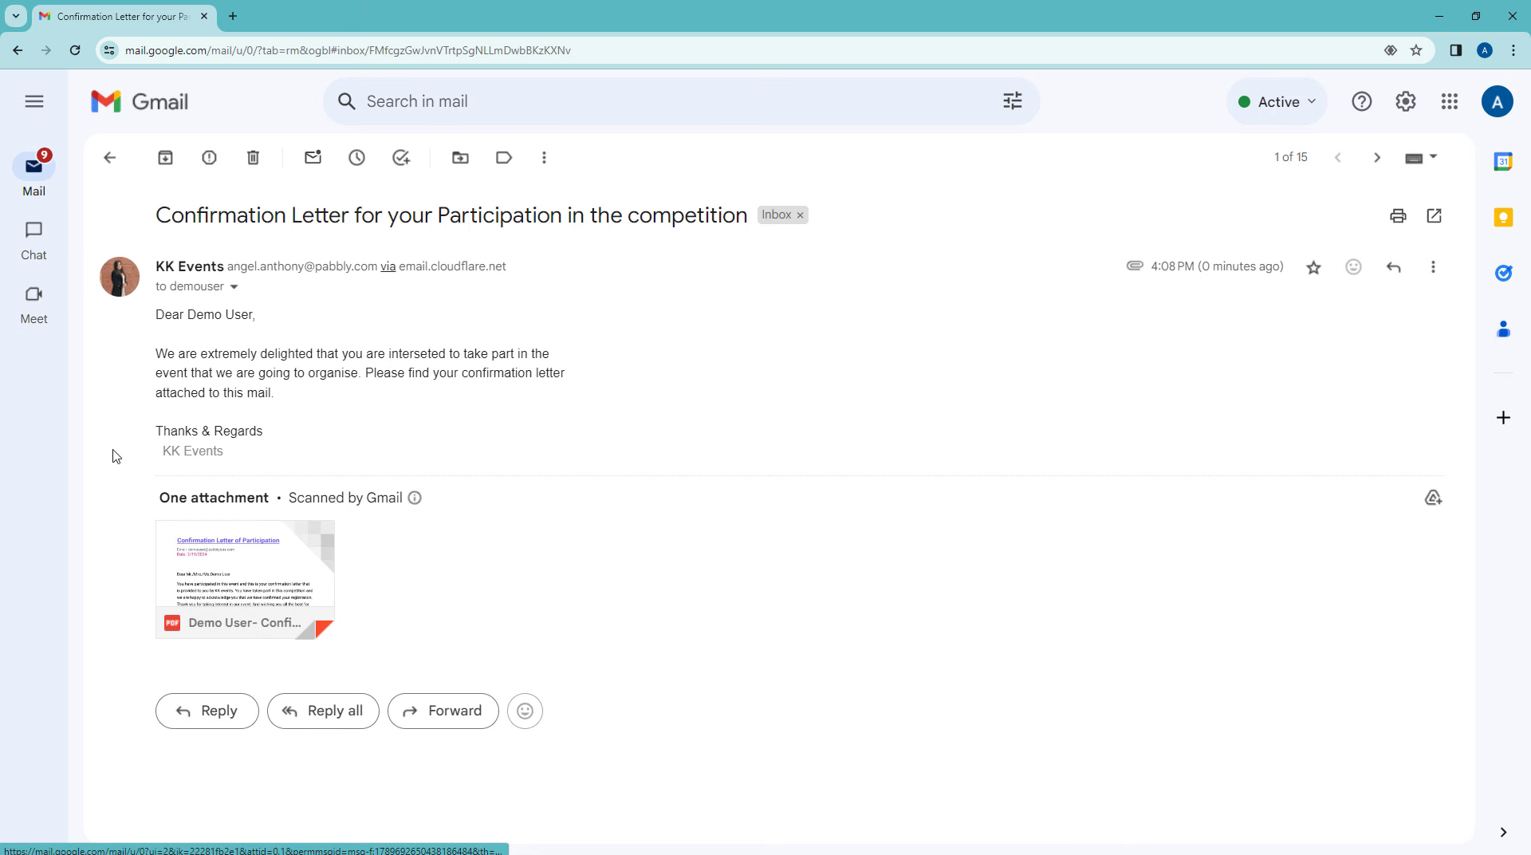
# - Preview the attached PDF confirmation letter in Gmail, then close the viewer
pyautogui.click(258, 559)
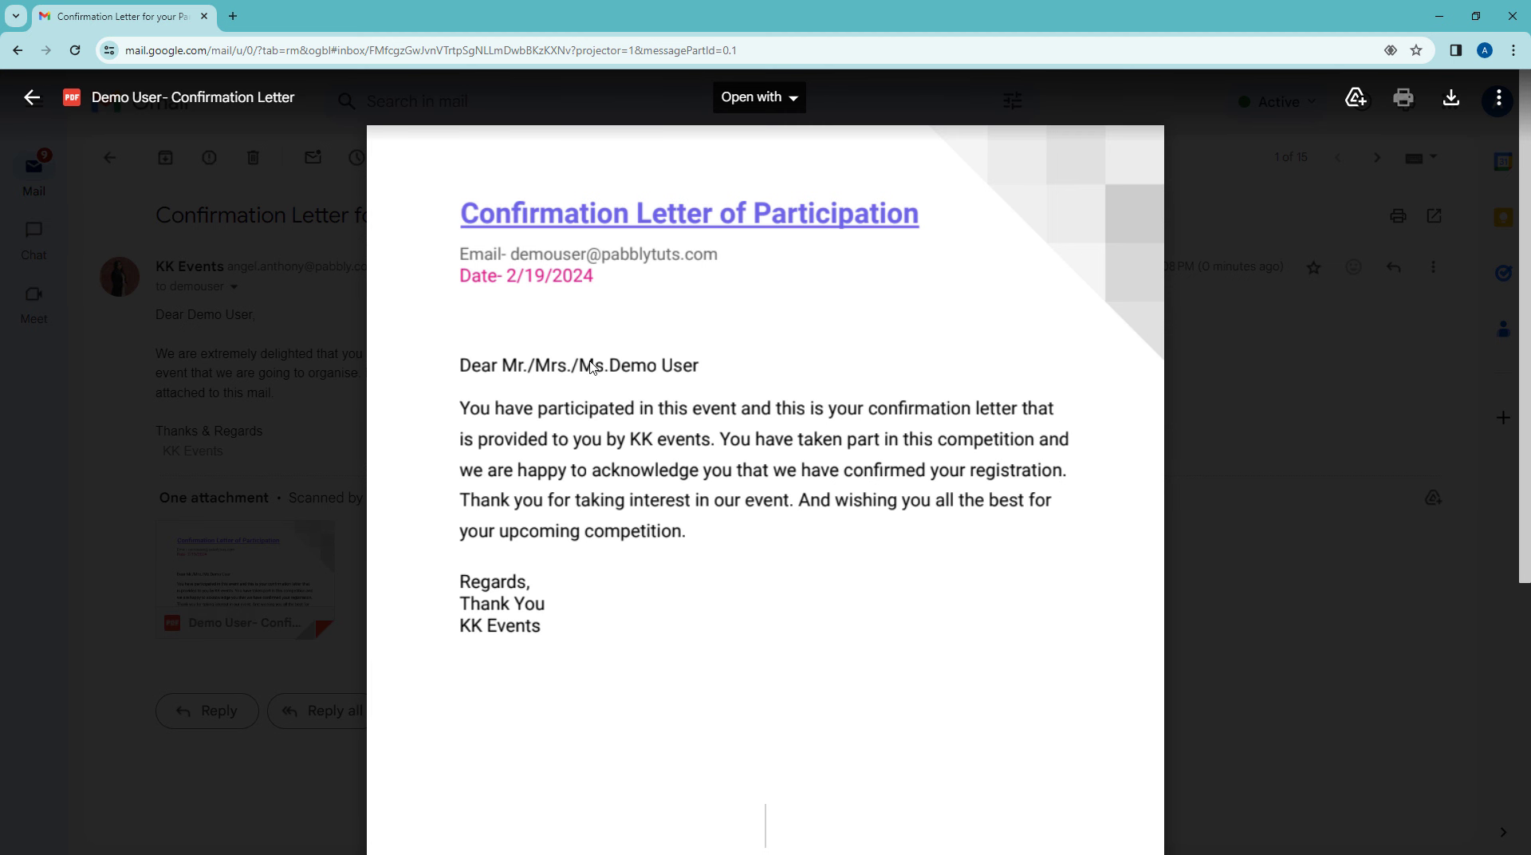
pyautogui.click(245, 532)
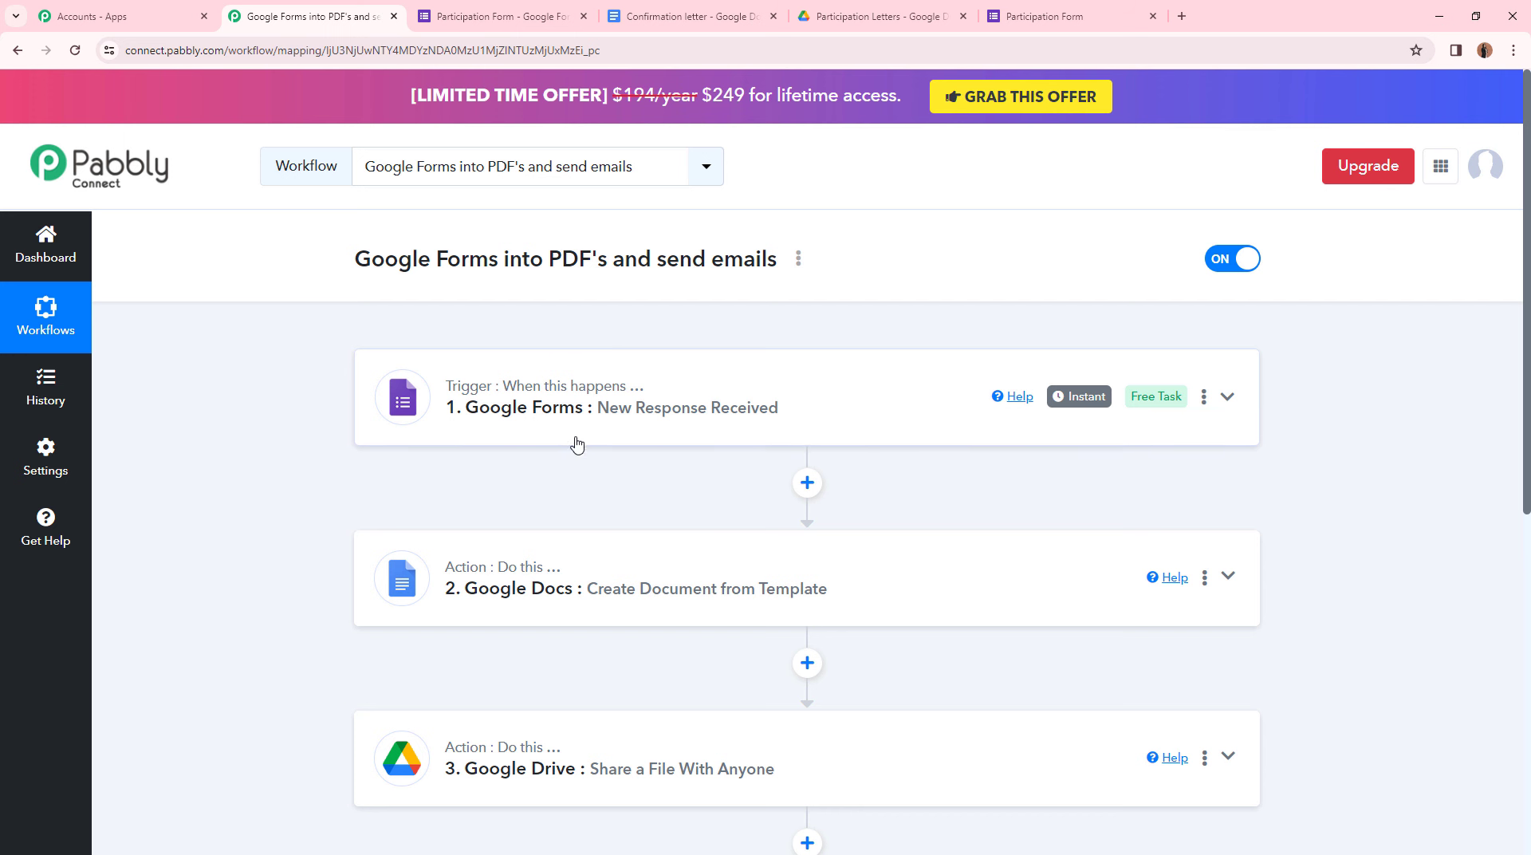
pyautogui.scroll(-2, 650, 379)
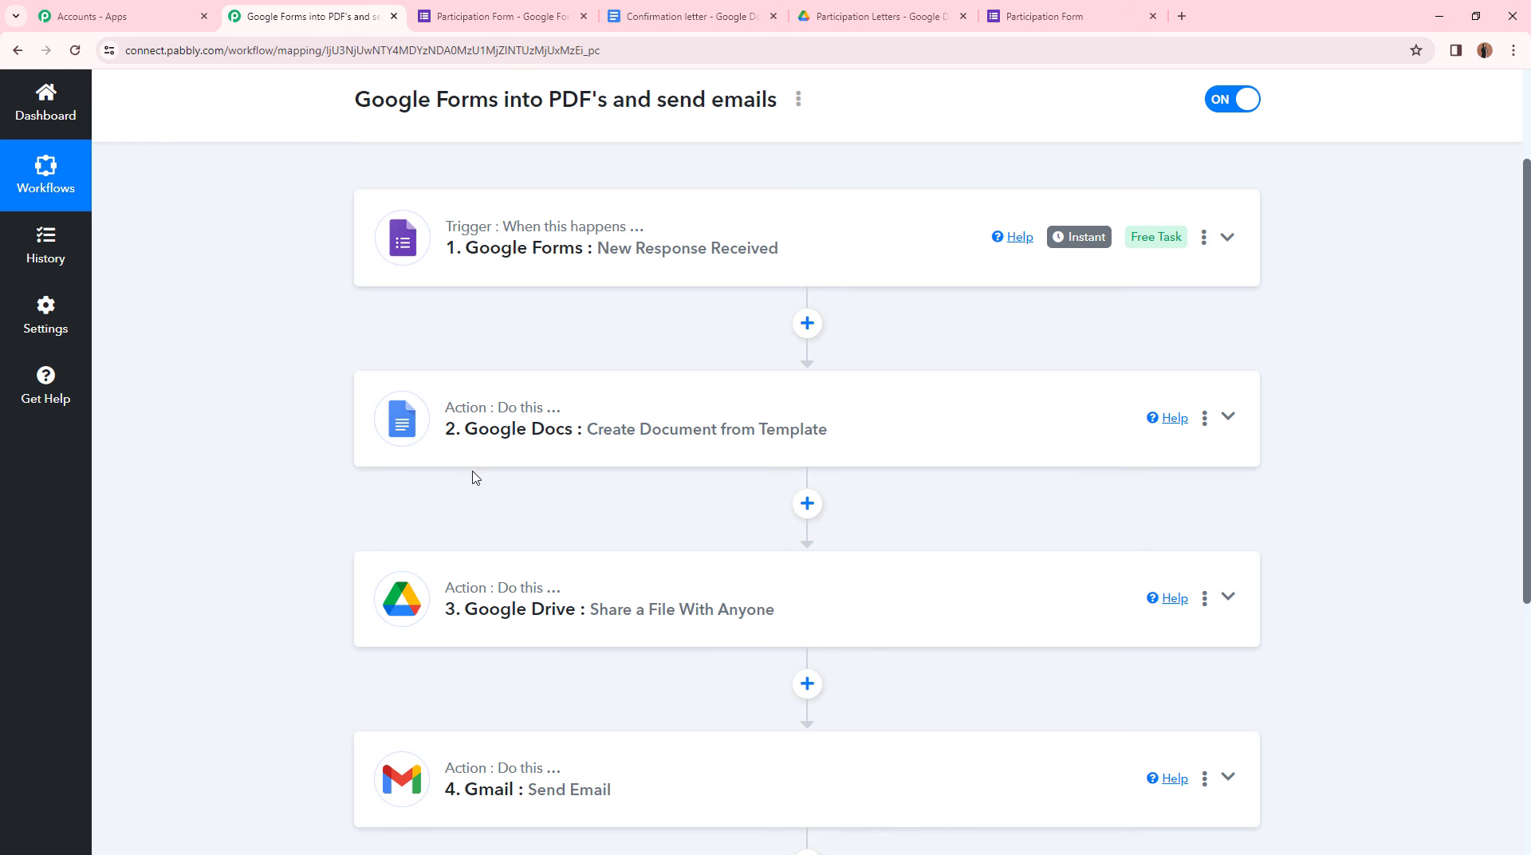
pyautogui.moveTo(506, 411)
pyautogui.click(694, 16)
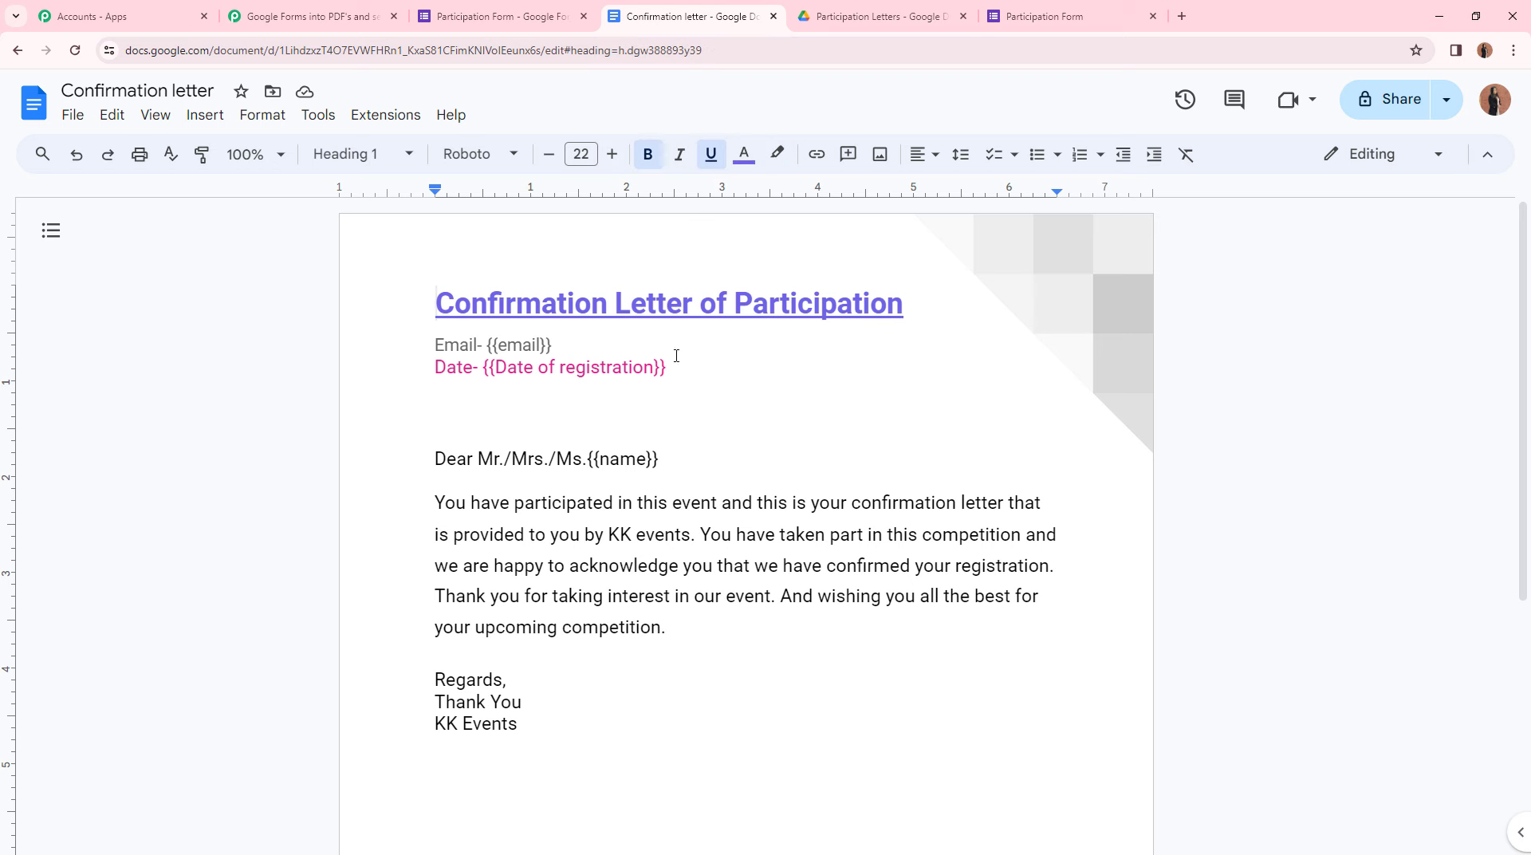
pyautogui.click(403, 8)
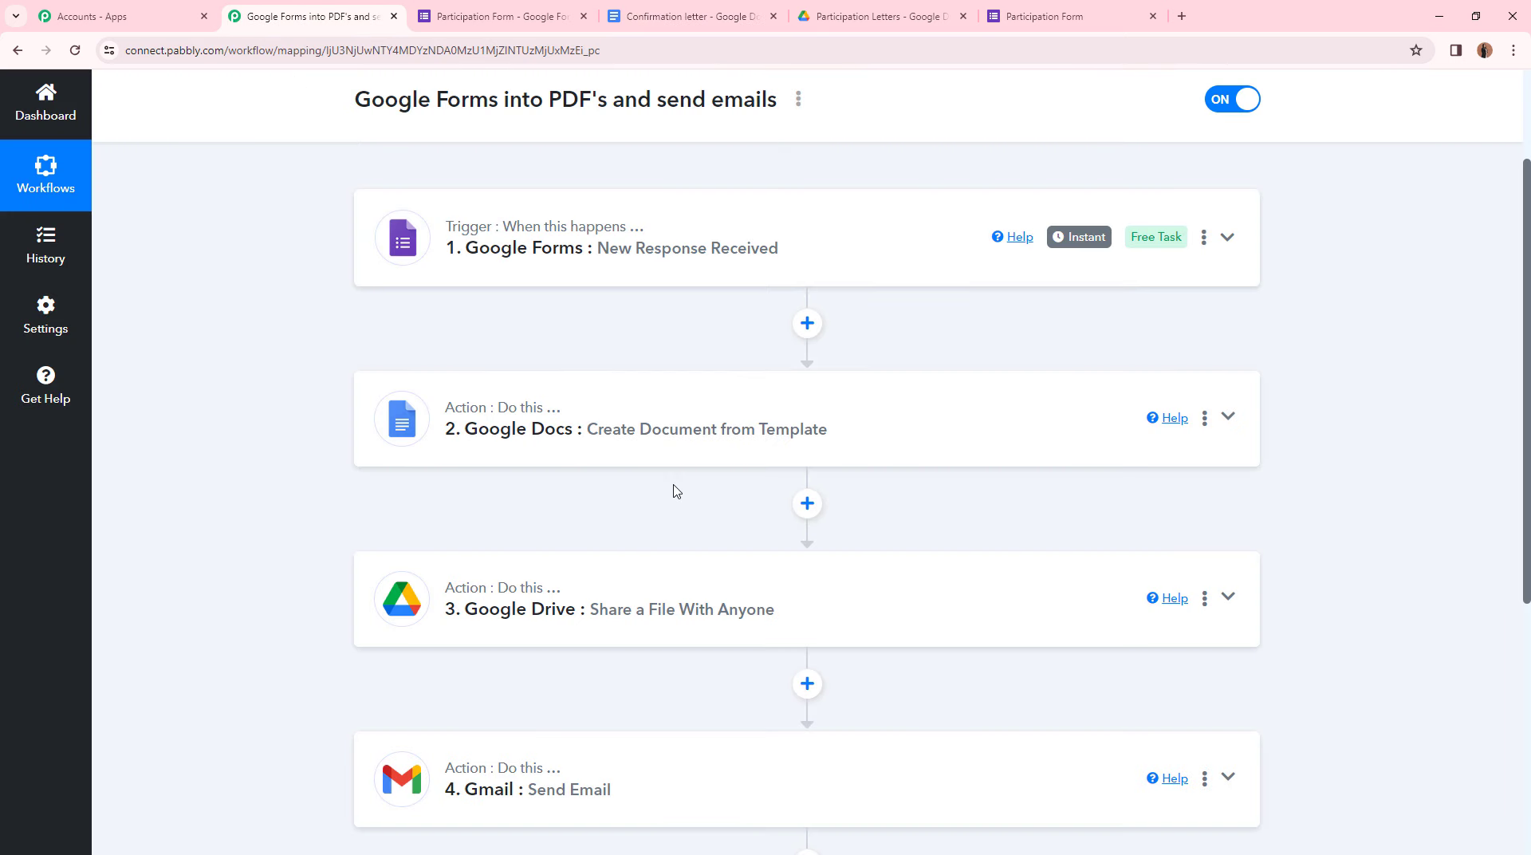
pyautogui.scroll(-2, 620, 435)
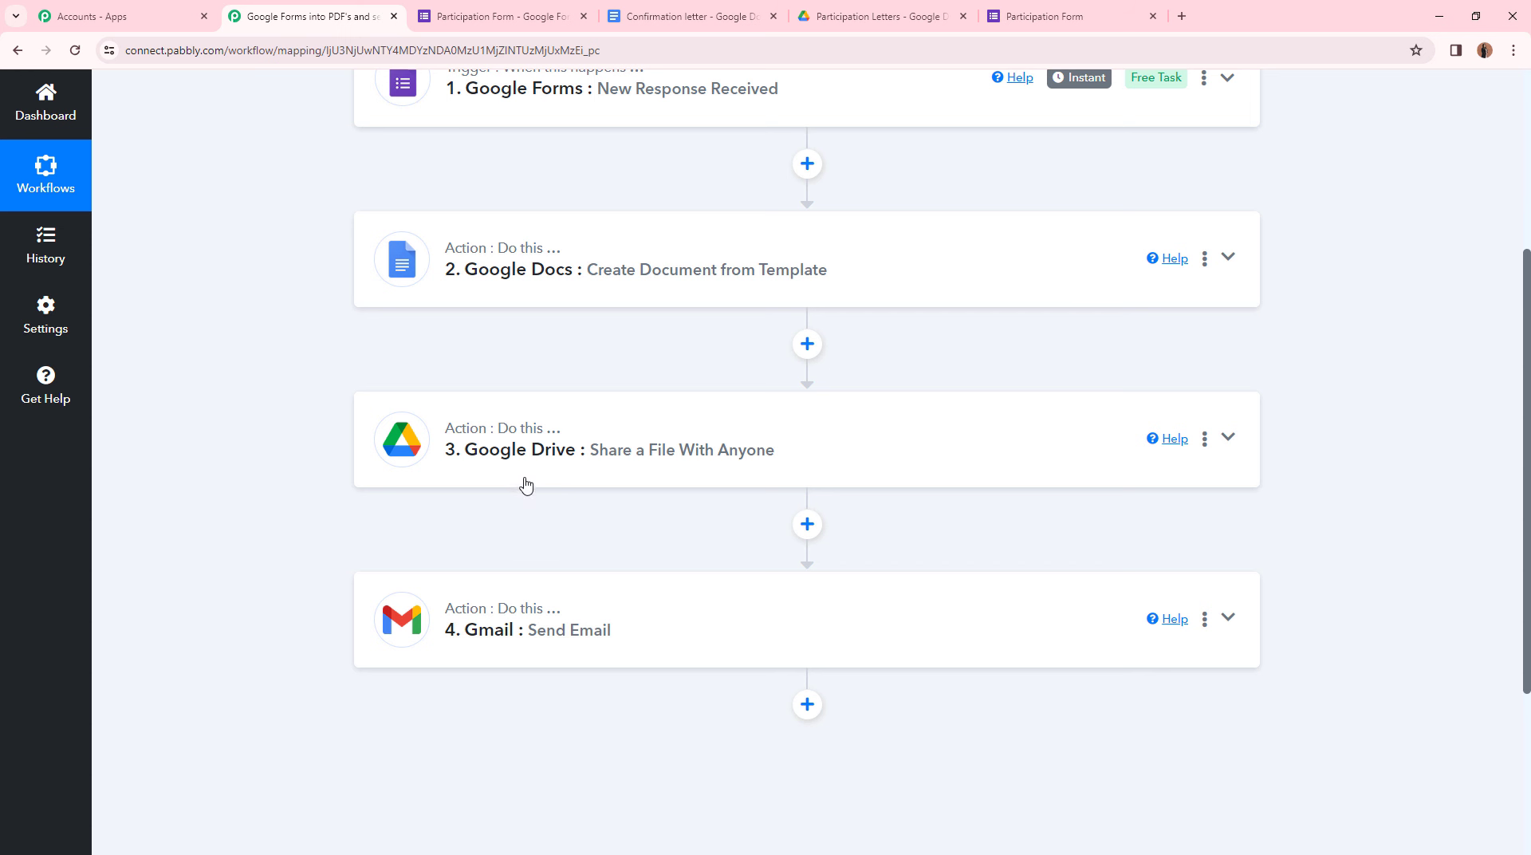
pyautogui.scroll(-2, 526, 484)
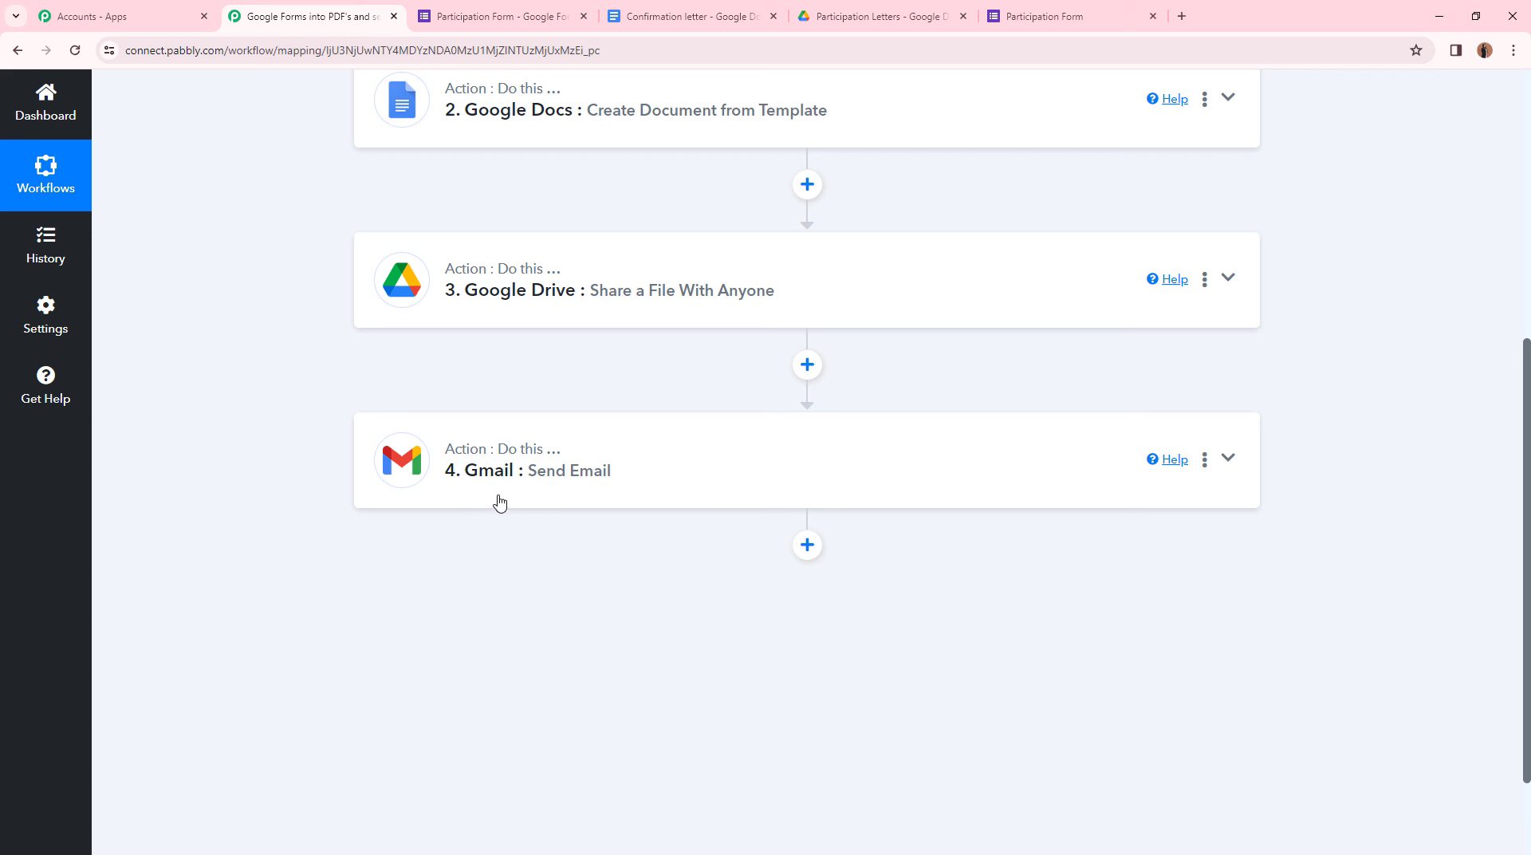
pyautogui.scroll(4, 772, 537)
pyautogui.scroll(-2, 772, 535)
pyautogui.scroll(3, 772, 537)
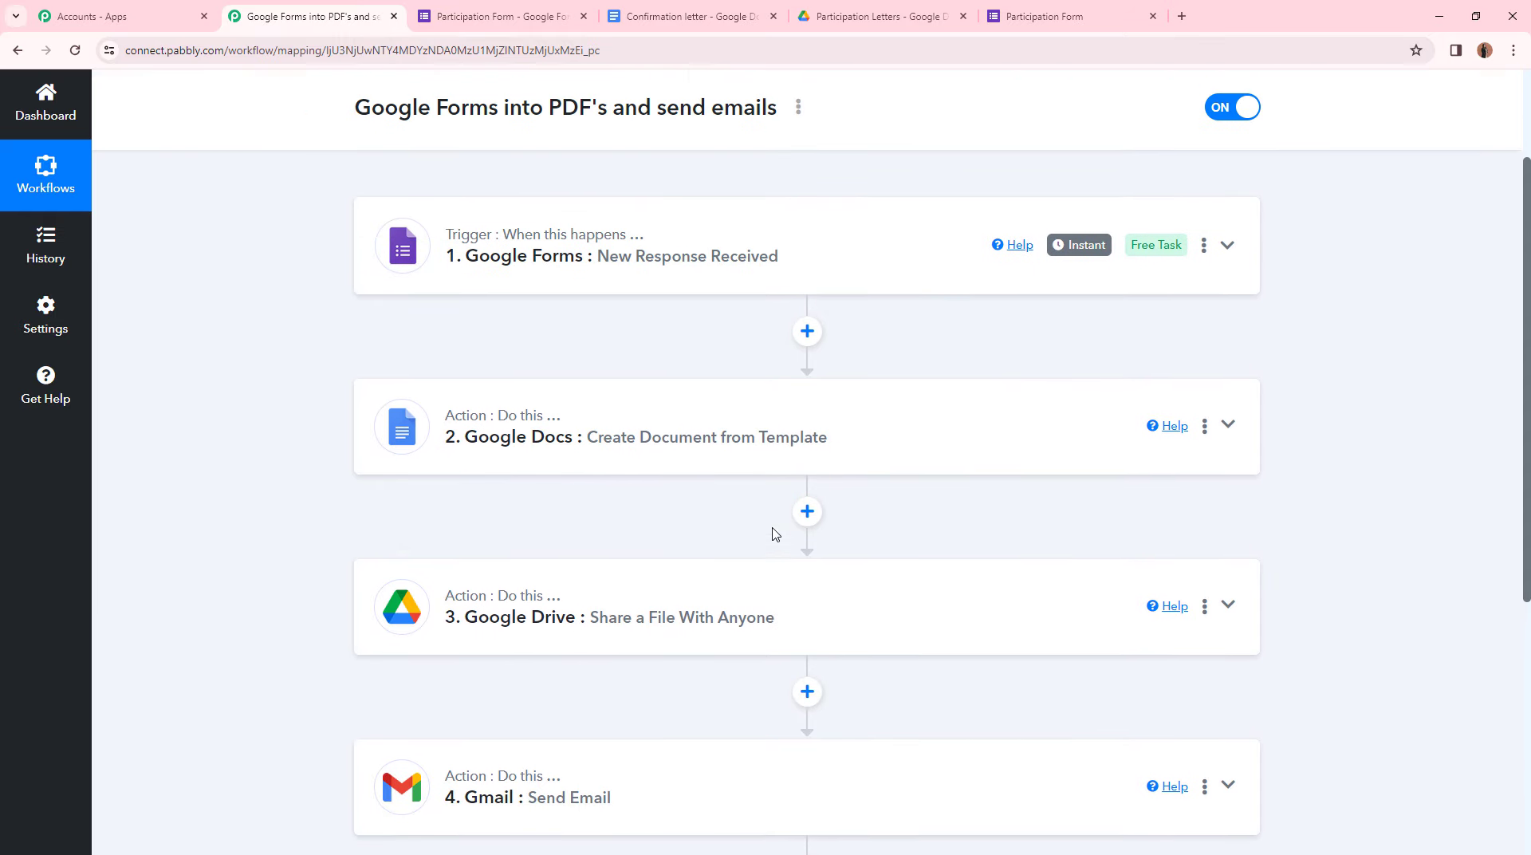